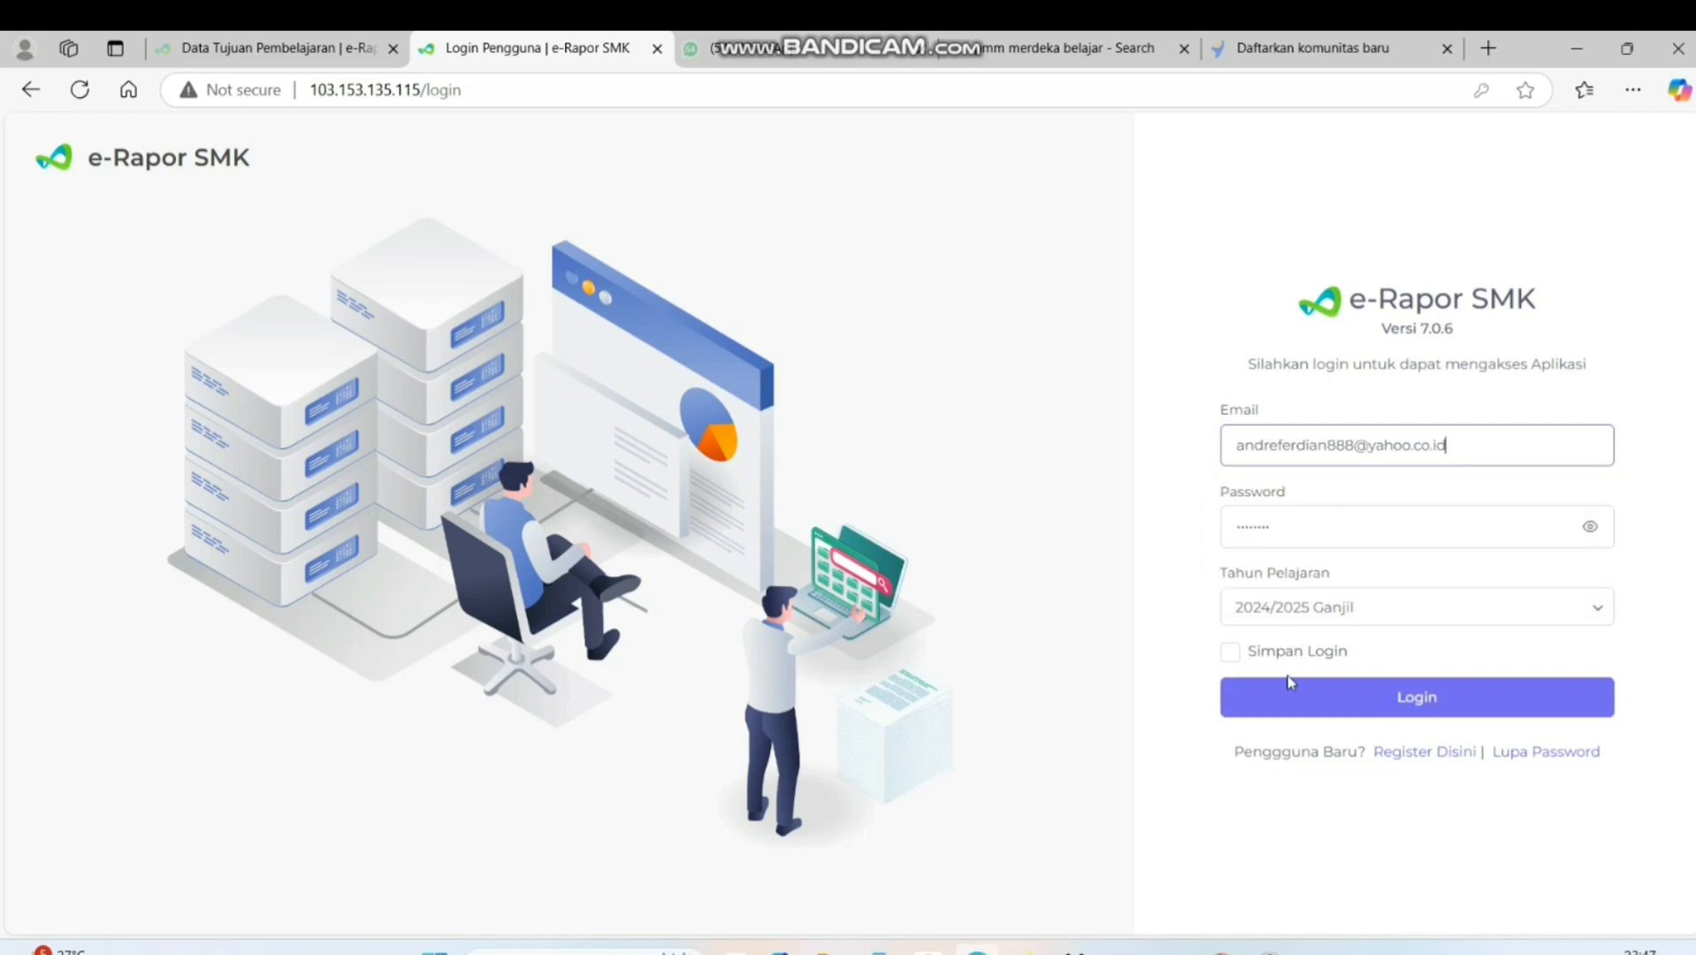
Log in to e-Rapor SMK with Simpan Login enabled and open the Perencanaan page of Nilai Projek
left_click(1238, 655)
left_click(1304, 707)
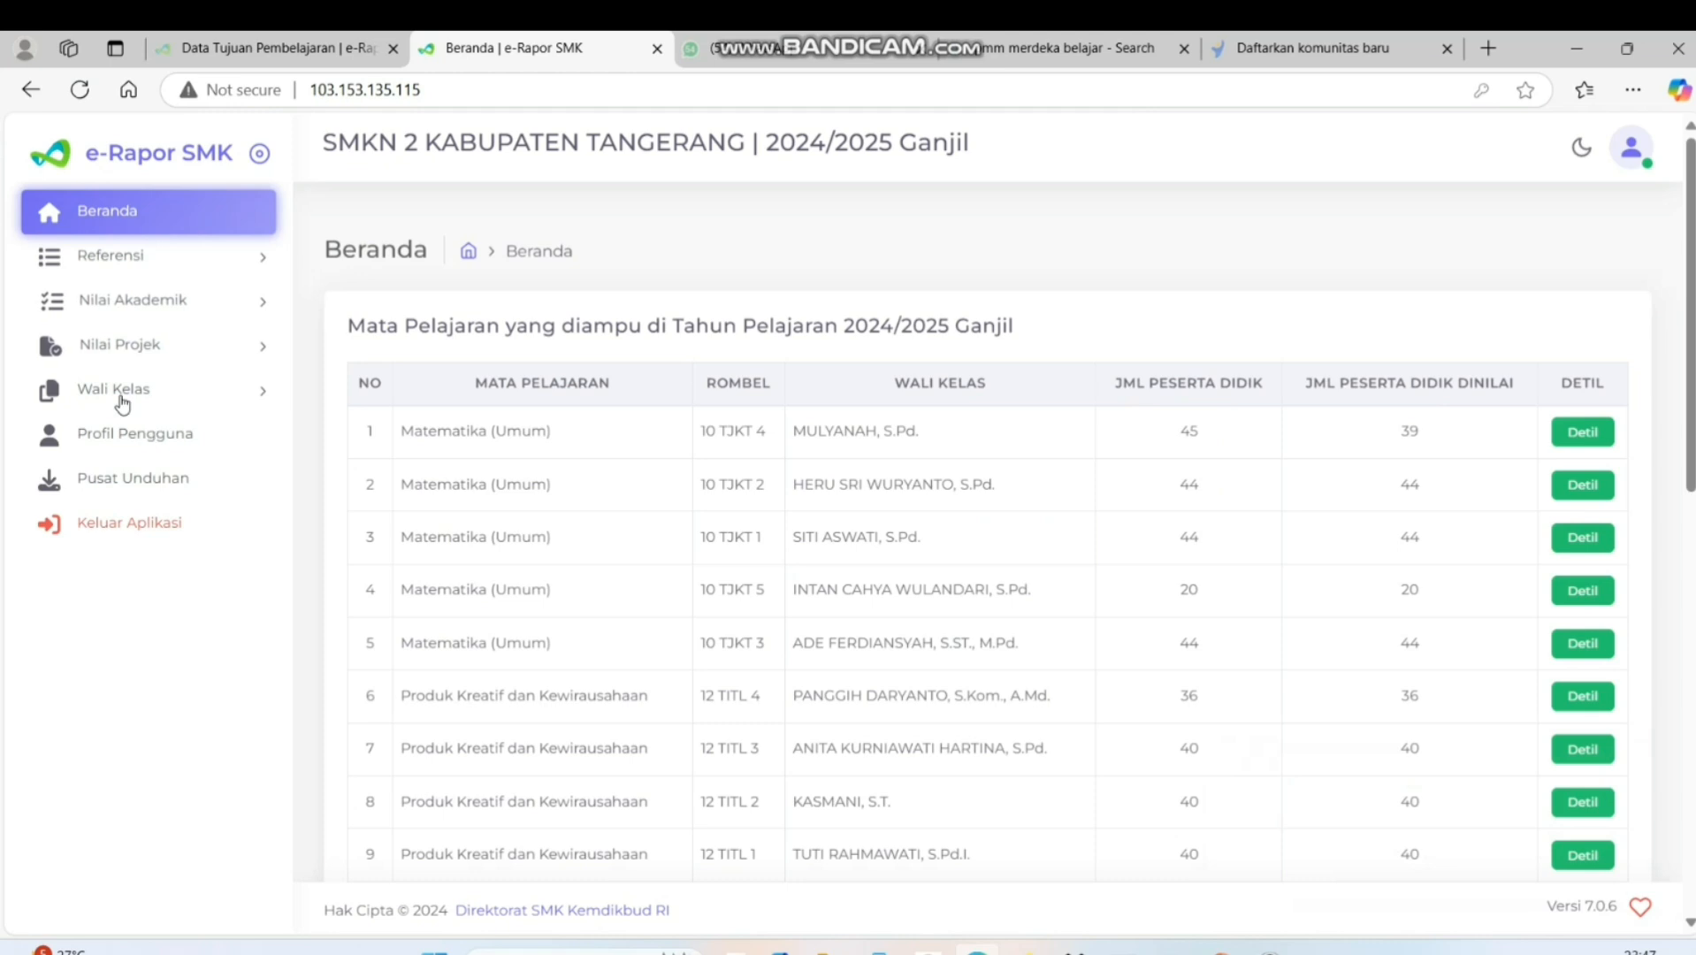
left_click(122, 349)
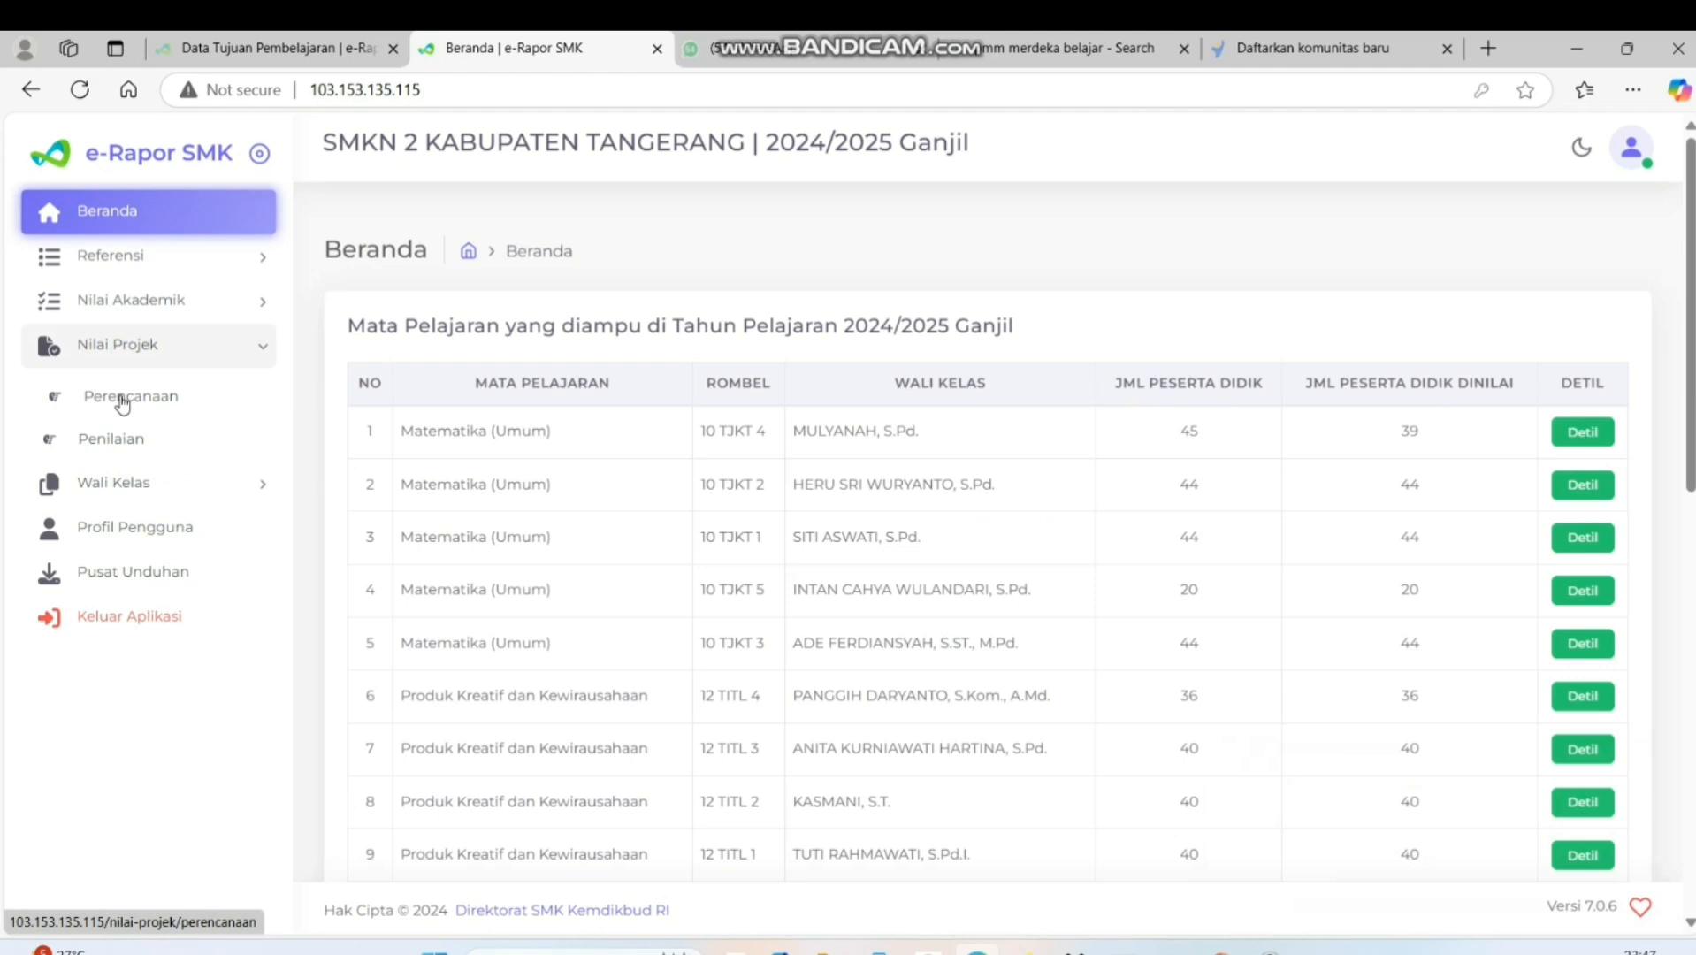
left_click(123, 399)
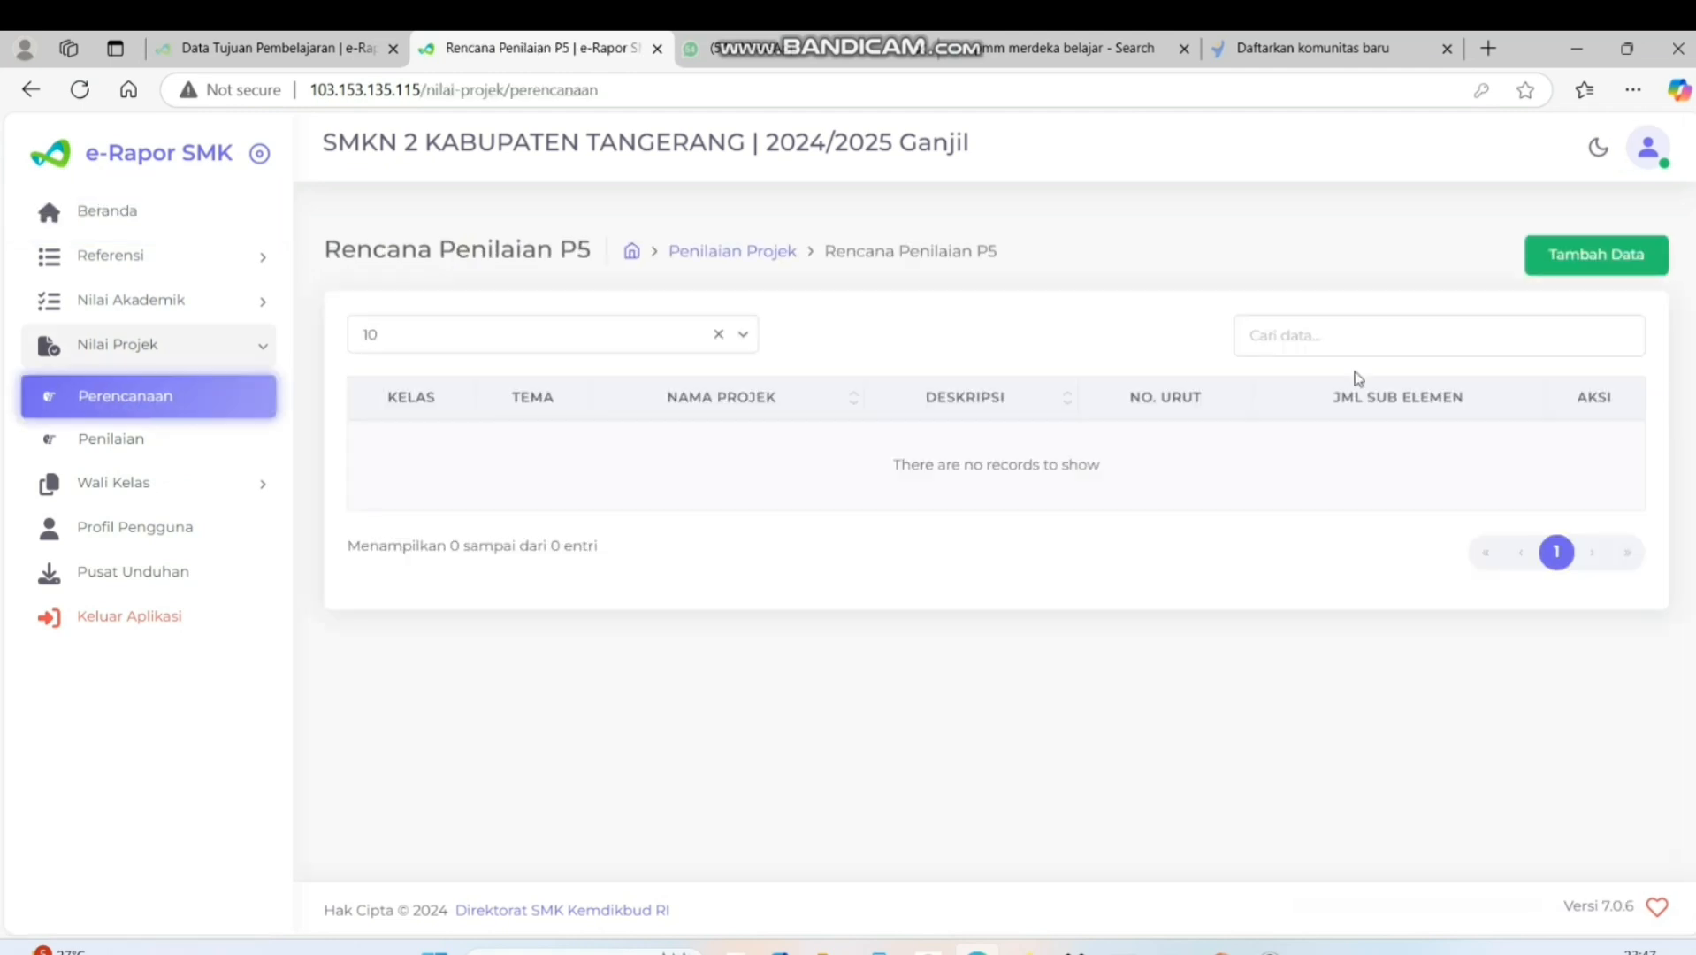
Start a new P5 plan for Kelas 10, Rombongan Belajar 10 TJKT 3, theme Gaya Hidup Berkelanjutan, named Pengelolaan Sampah di Lingkungan Sekolah
left_click(1574, 261)
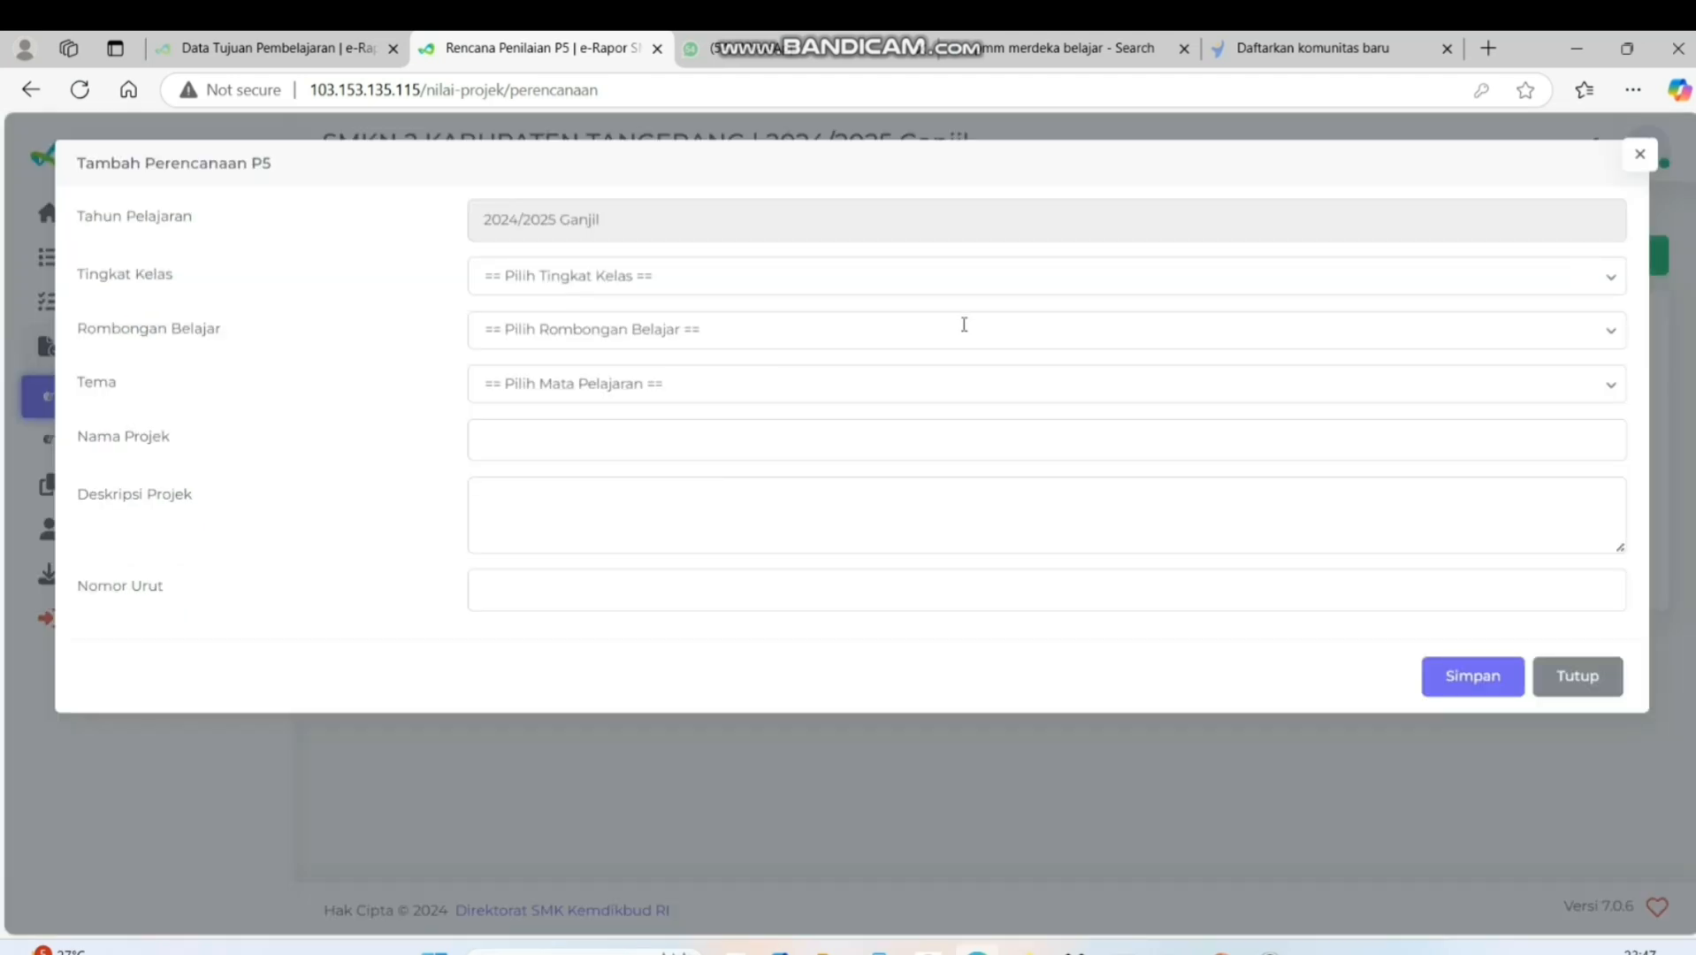
left_click(730, 290)
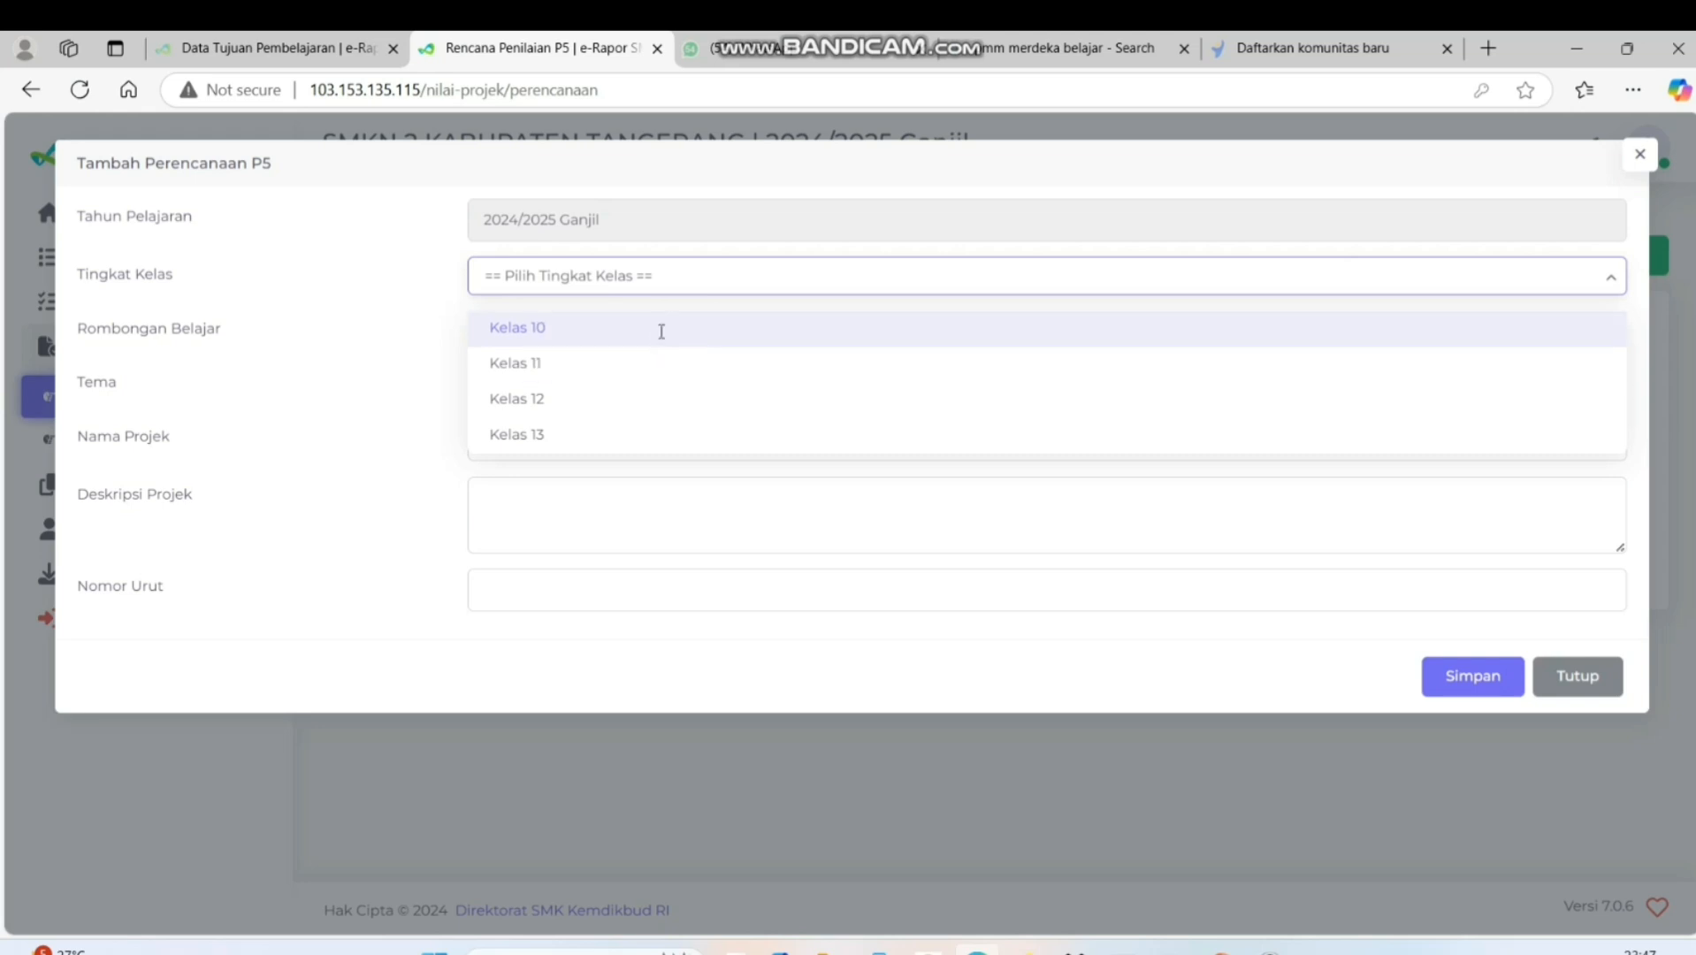
left_click(661, 328)
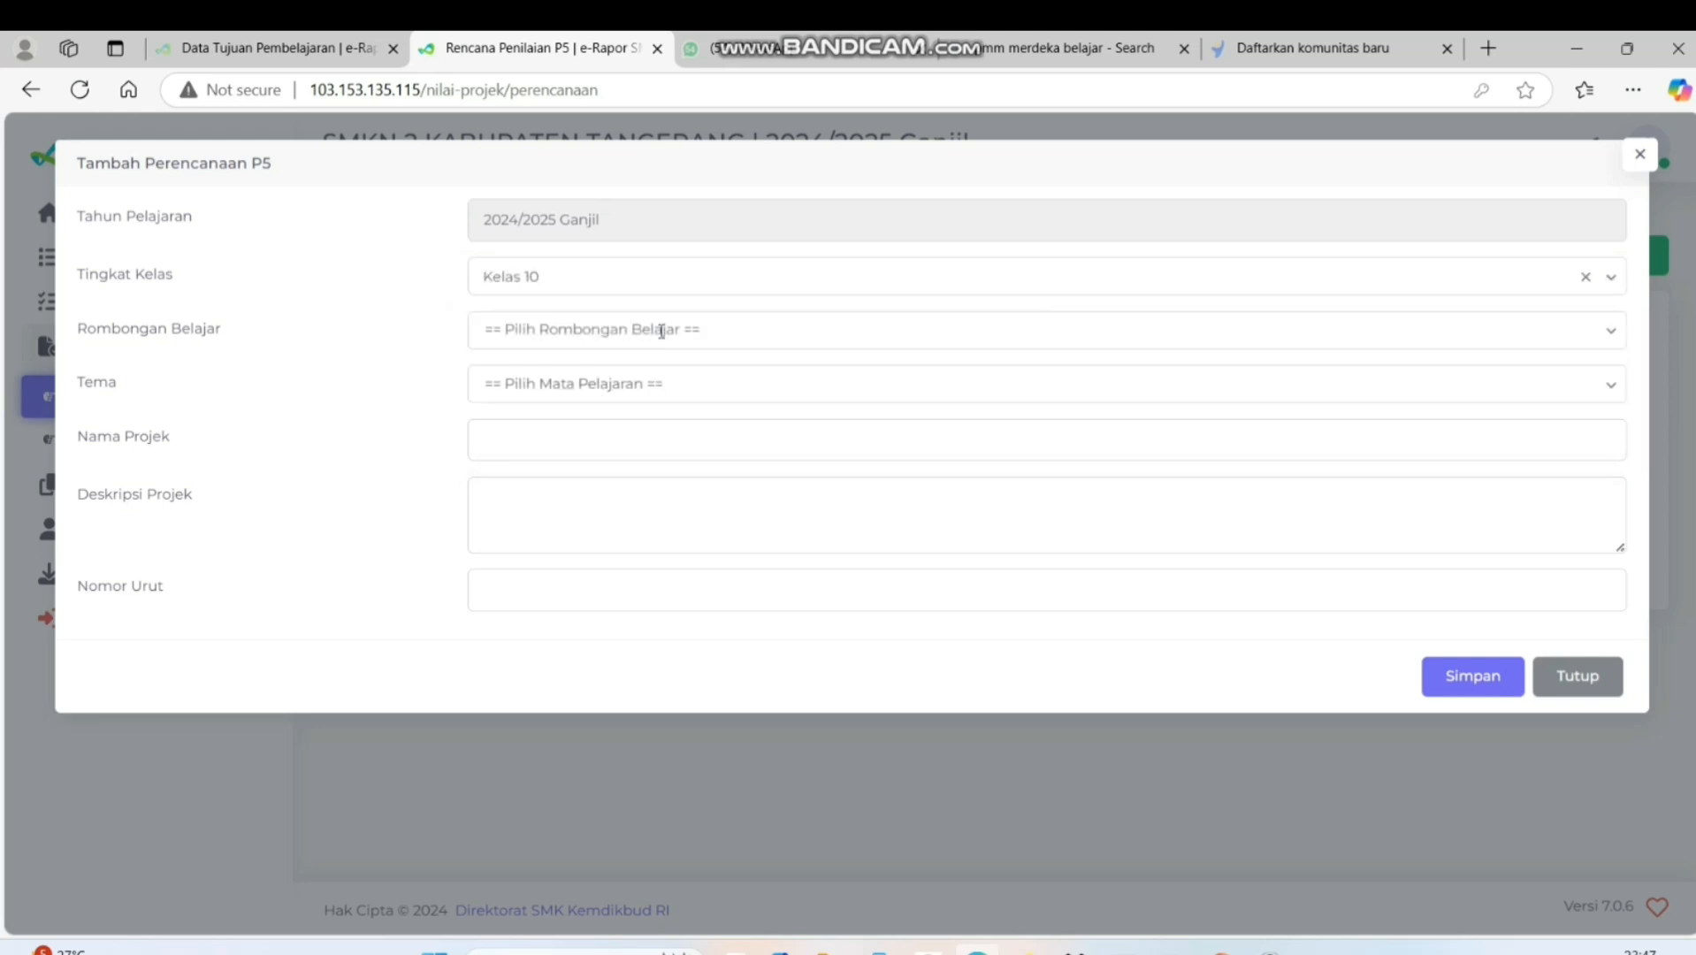
left_click(661, 331)
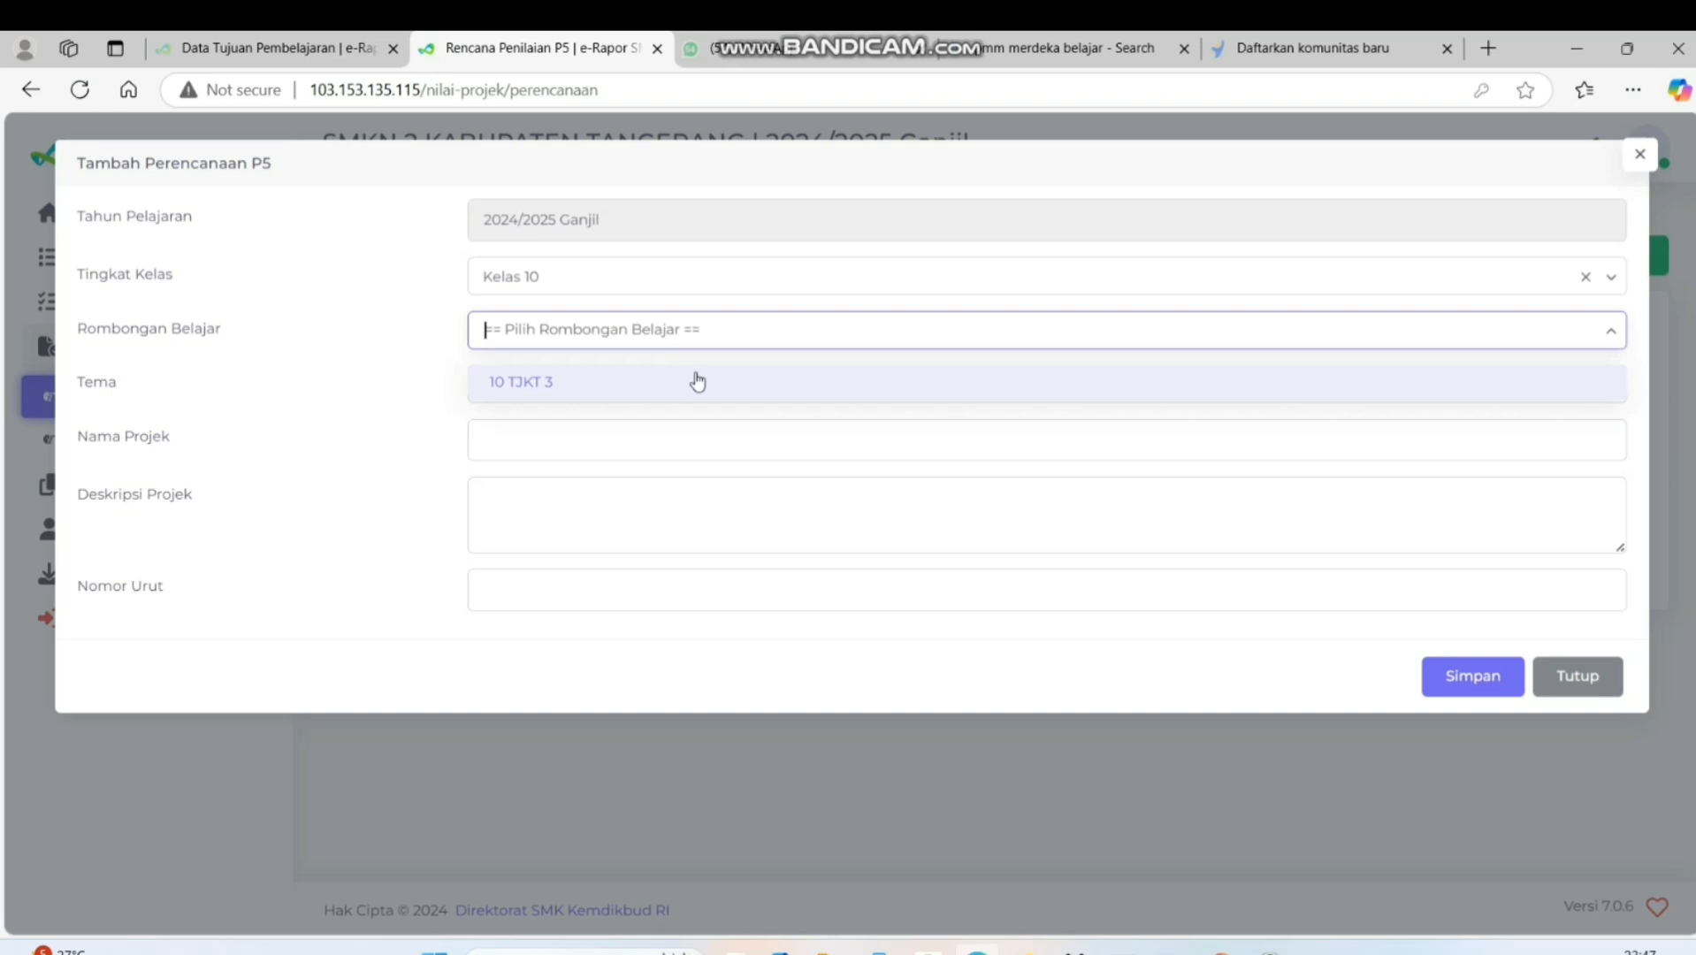
left_click(753, 391)
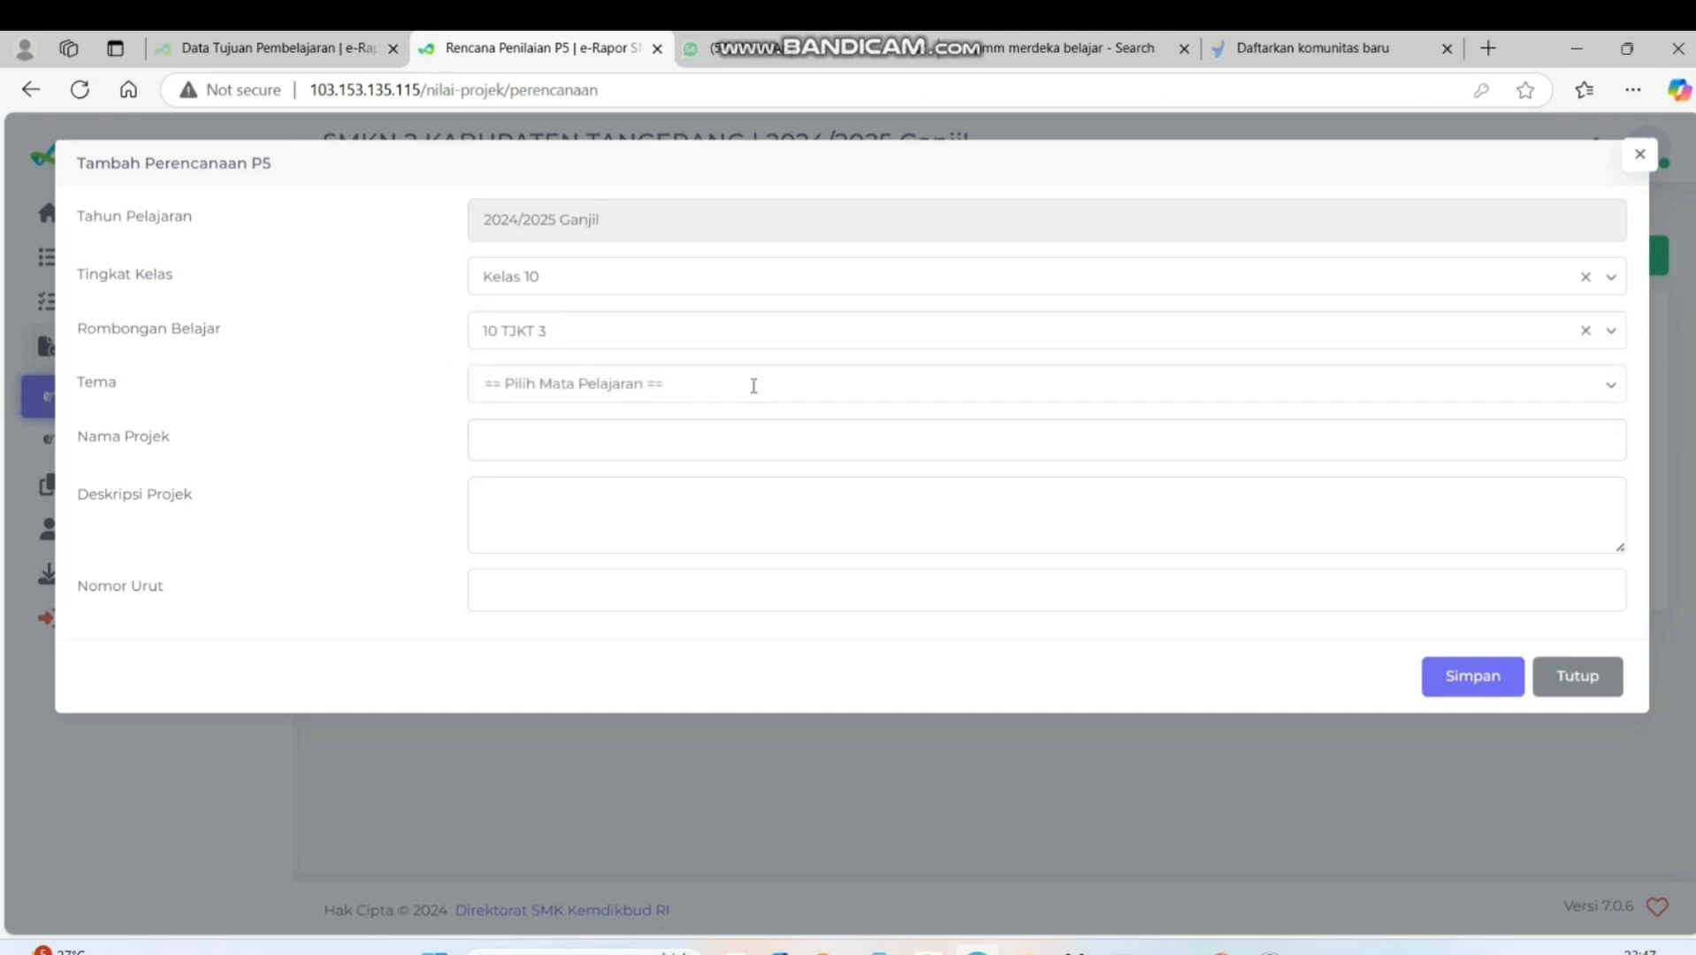
left_click(754, 385)
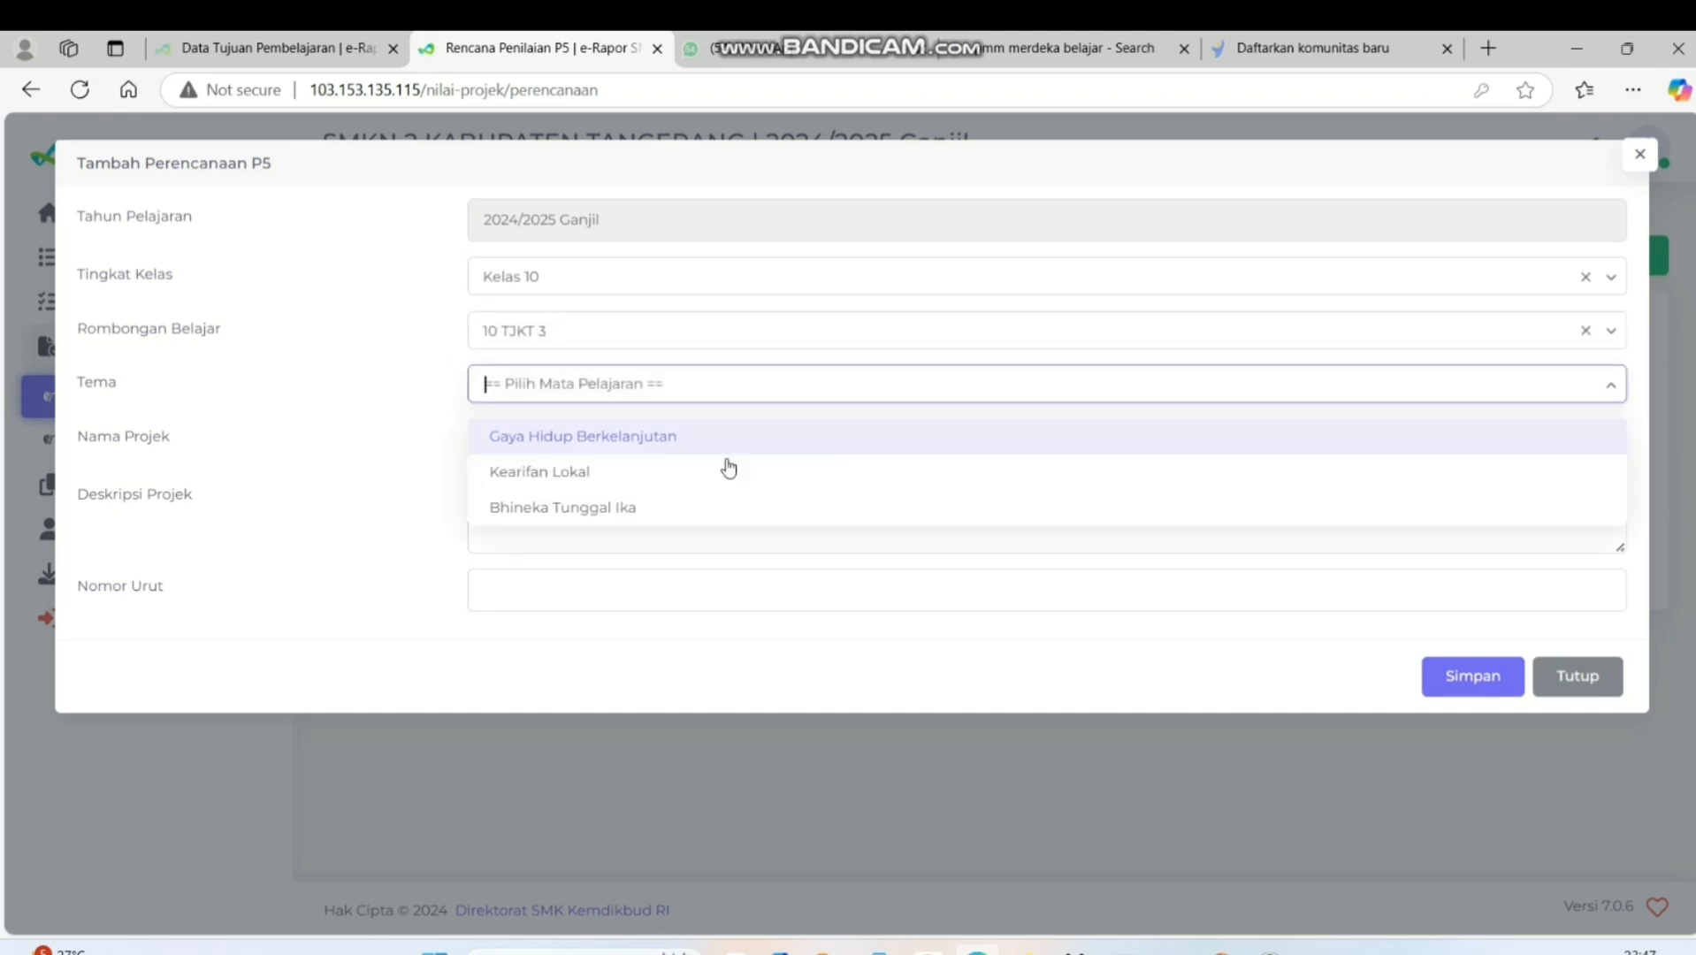
left_click(679, 437)
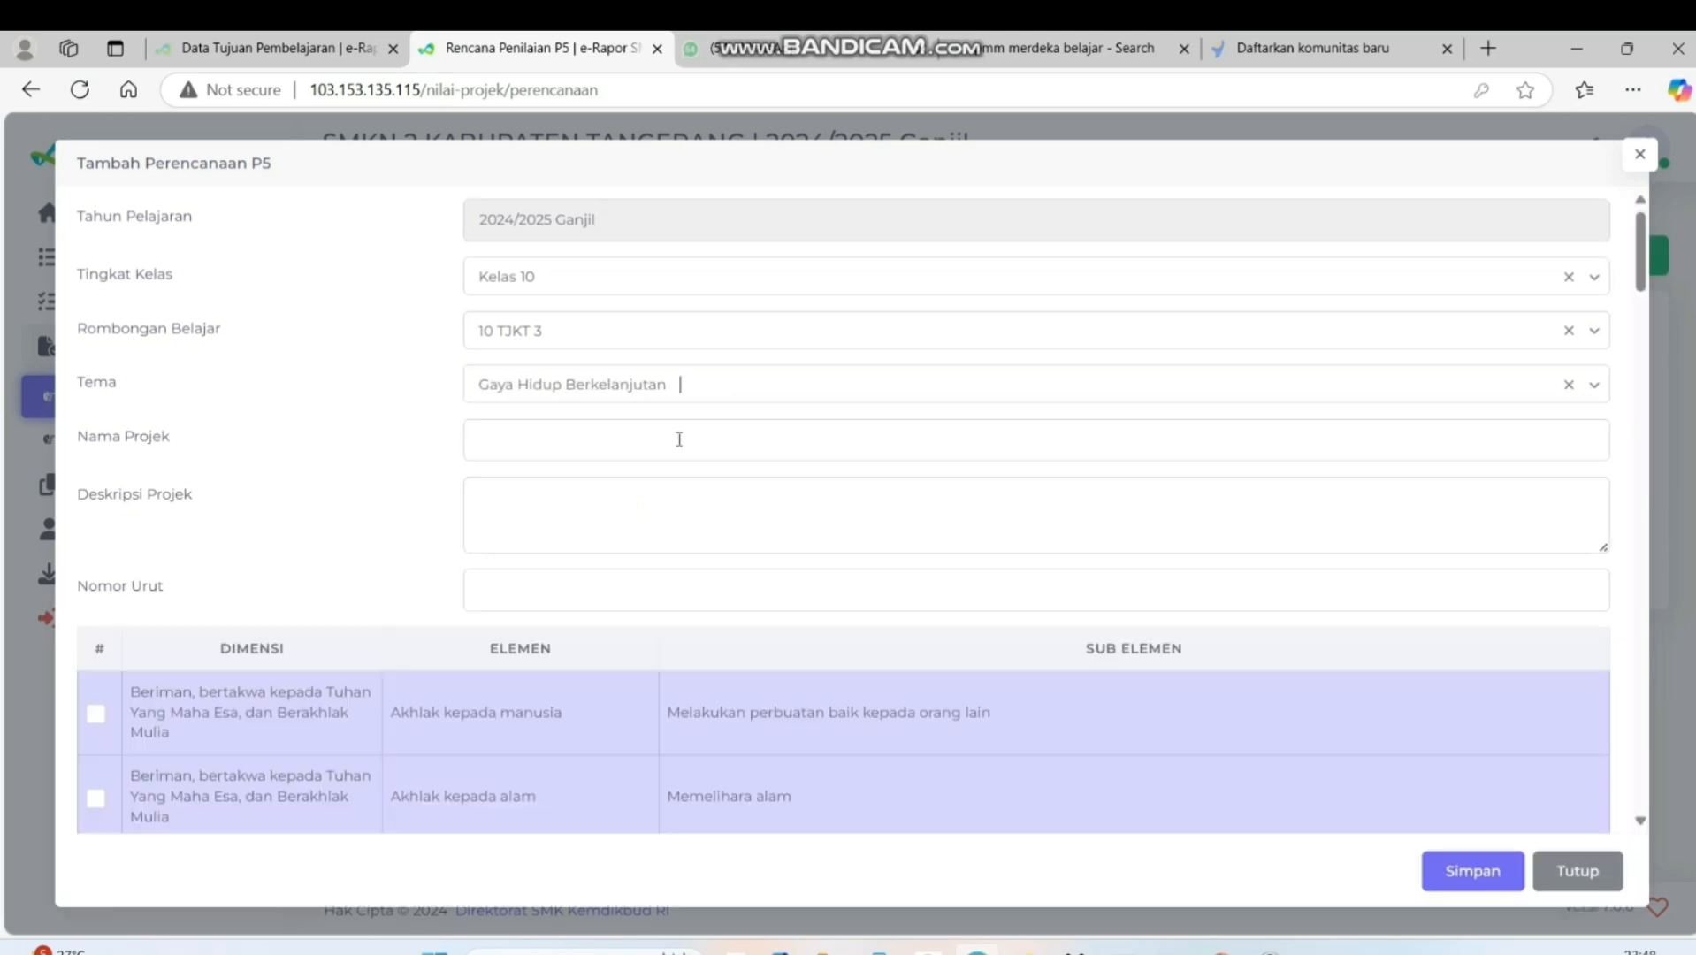
left_click(679, 440)
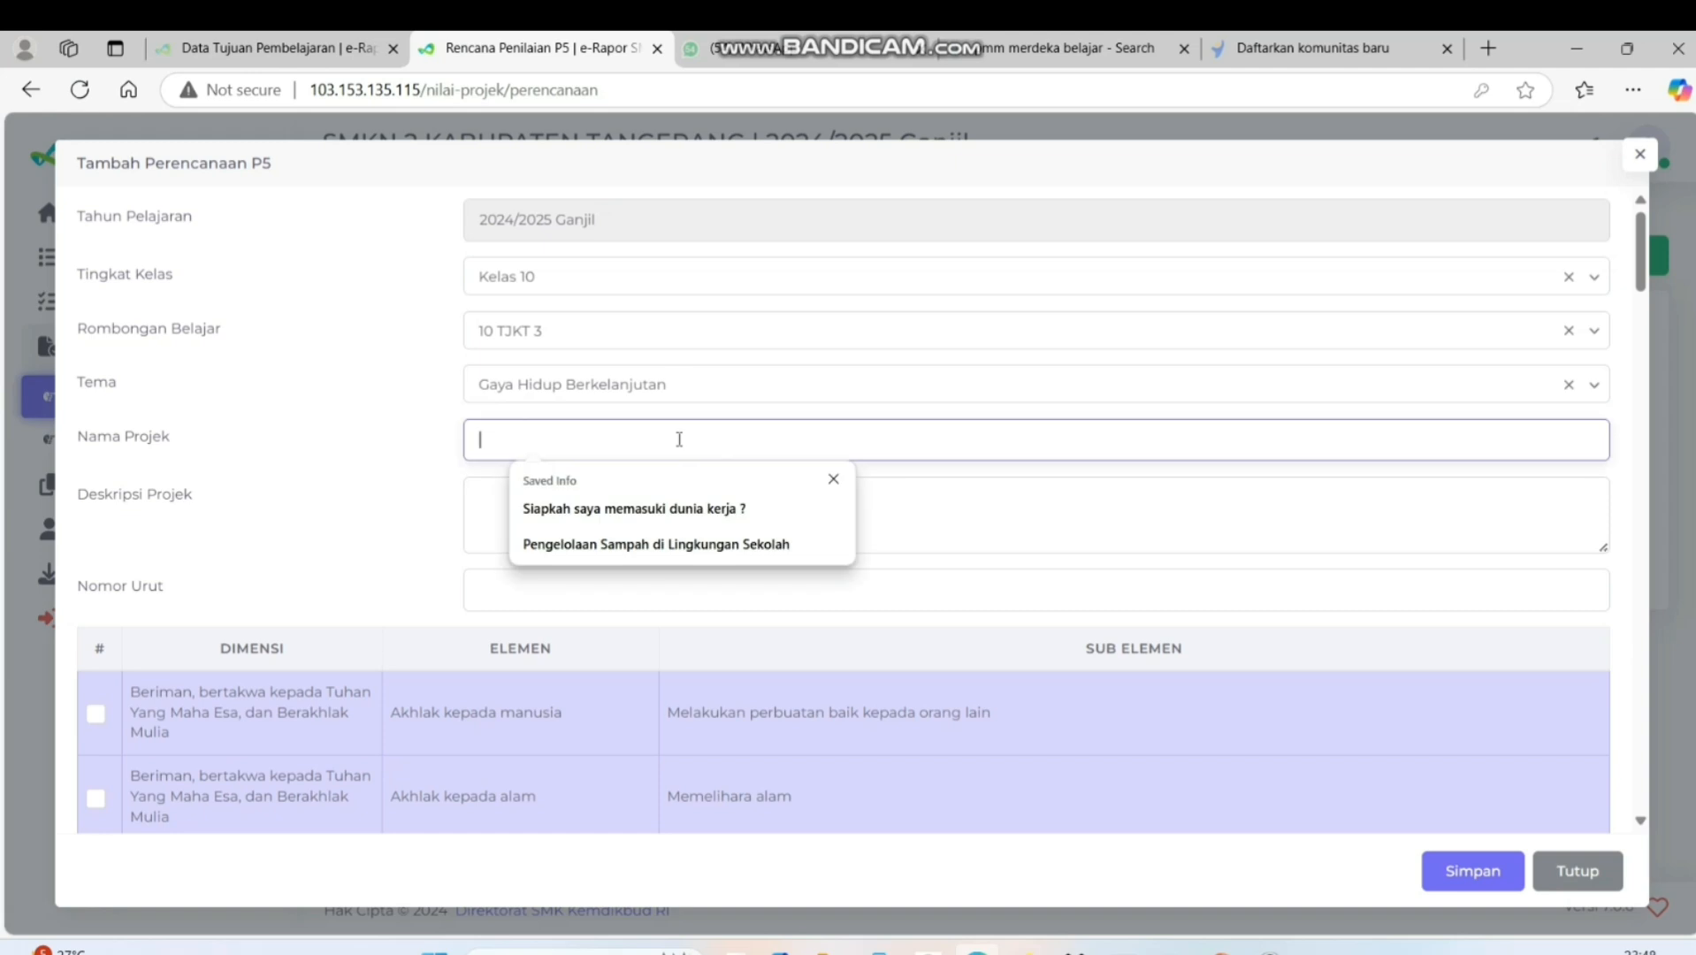
left_click(633, 547)
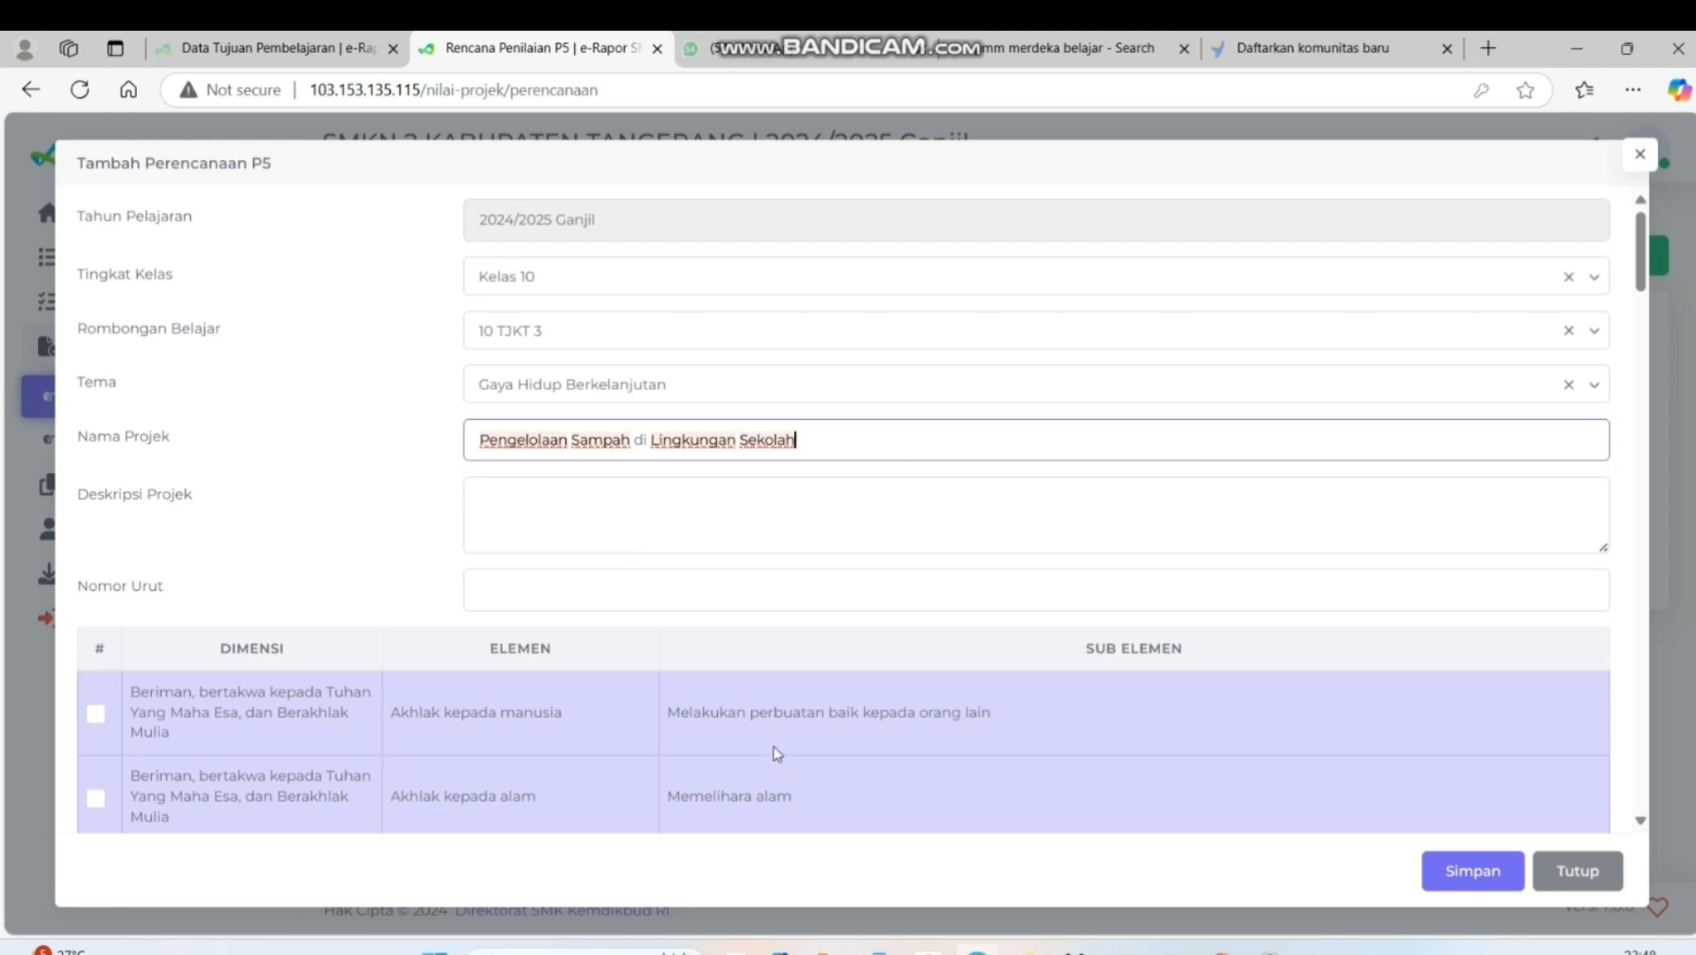
Copy the Gaya Hidup Berkelanjutan description from the DESKRIPSI PROYEK KEGIATAN P5 PDF into the plan's Deskripsi Projek
left_click(592, 500)
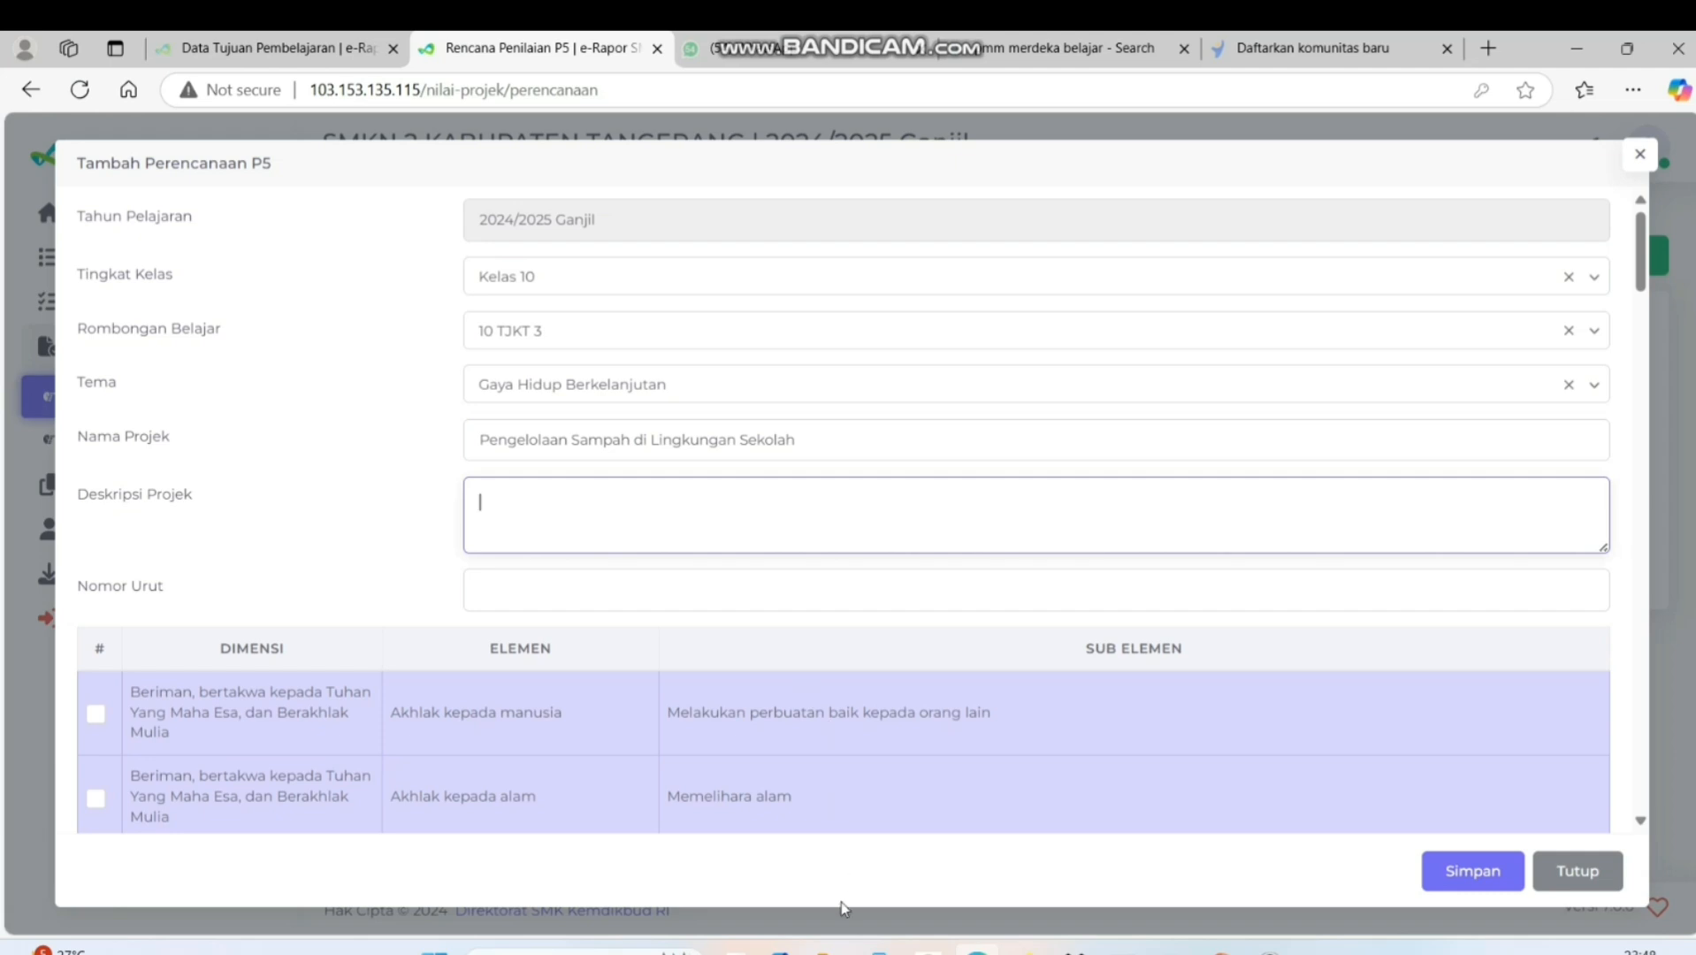
left_click(829, 952)
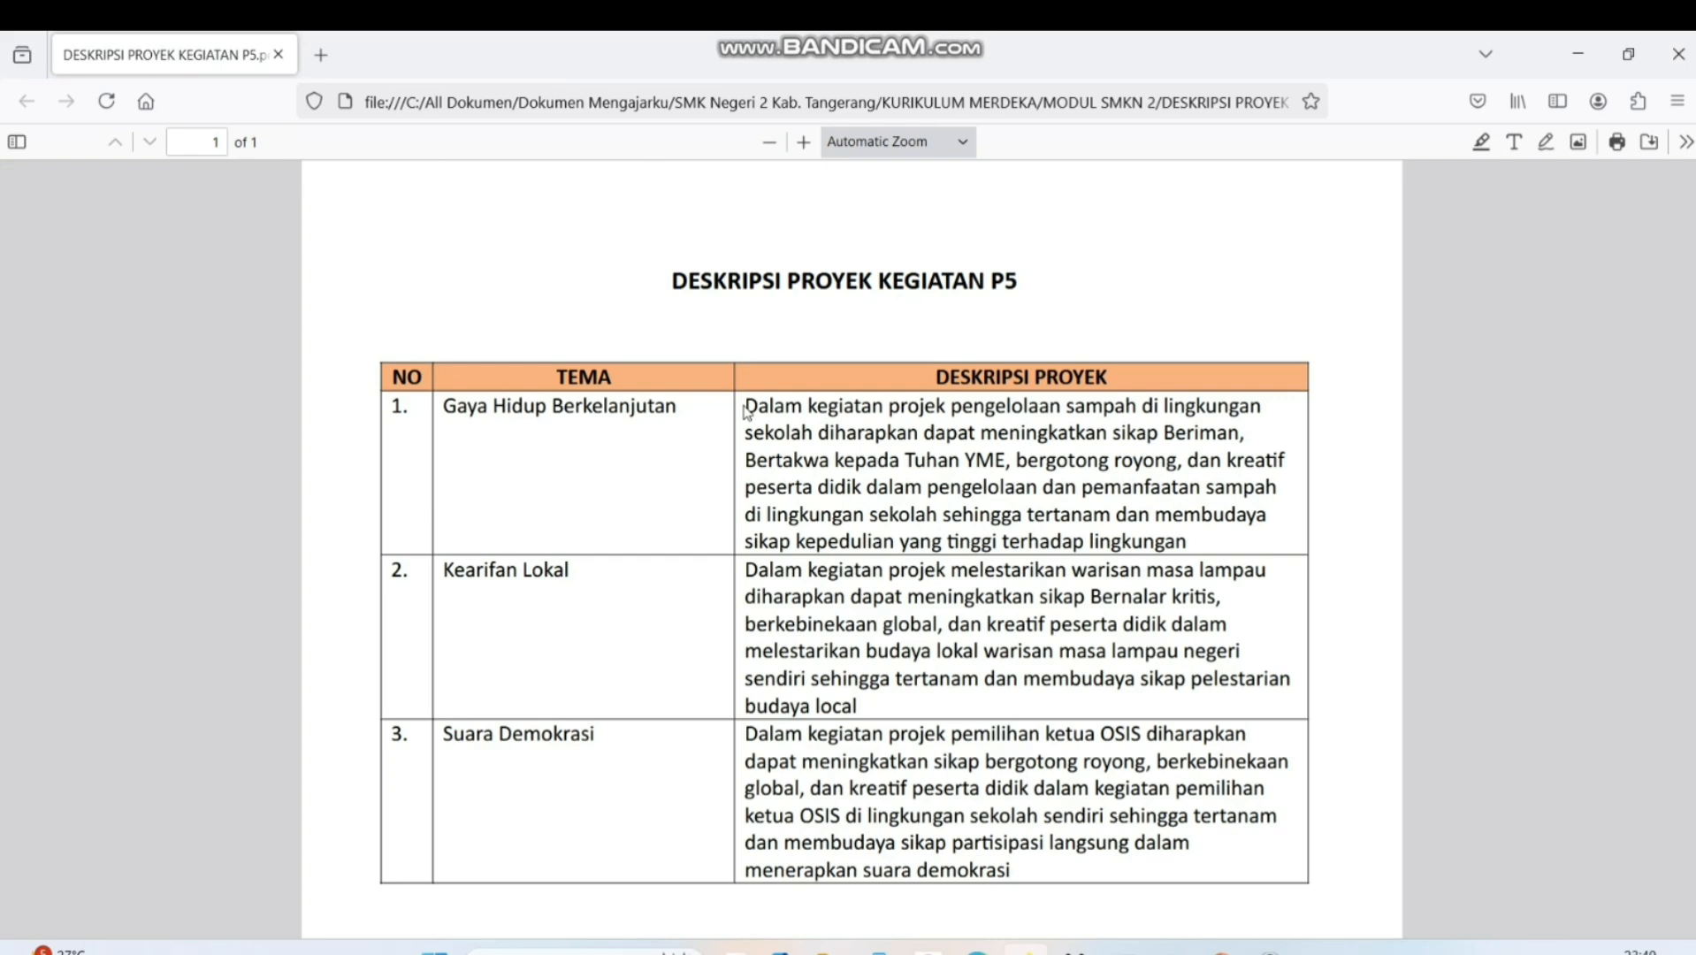
left_click_drag(670, 280, 1180, 538)
left_click(1179, 538)
left_click_drag(745, 405, 1192, 547)
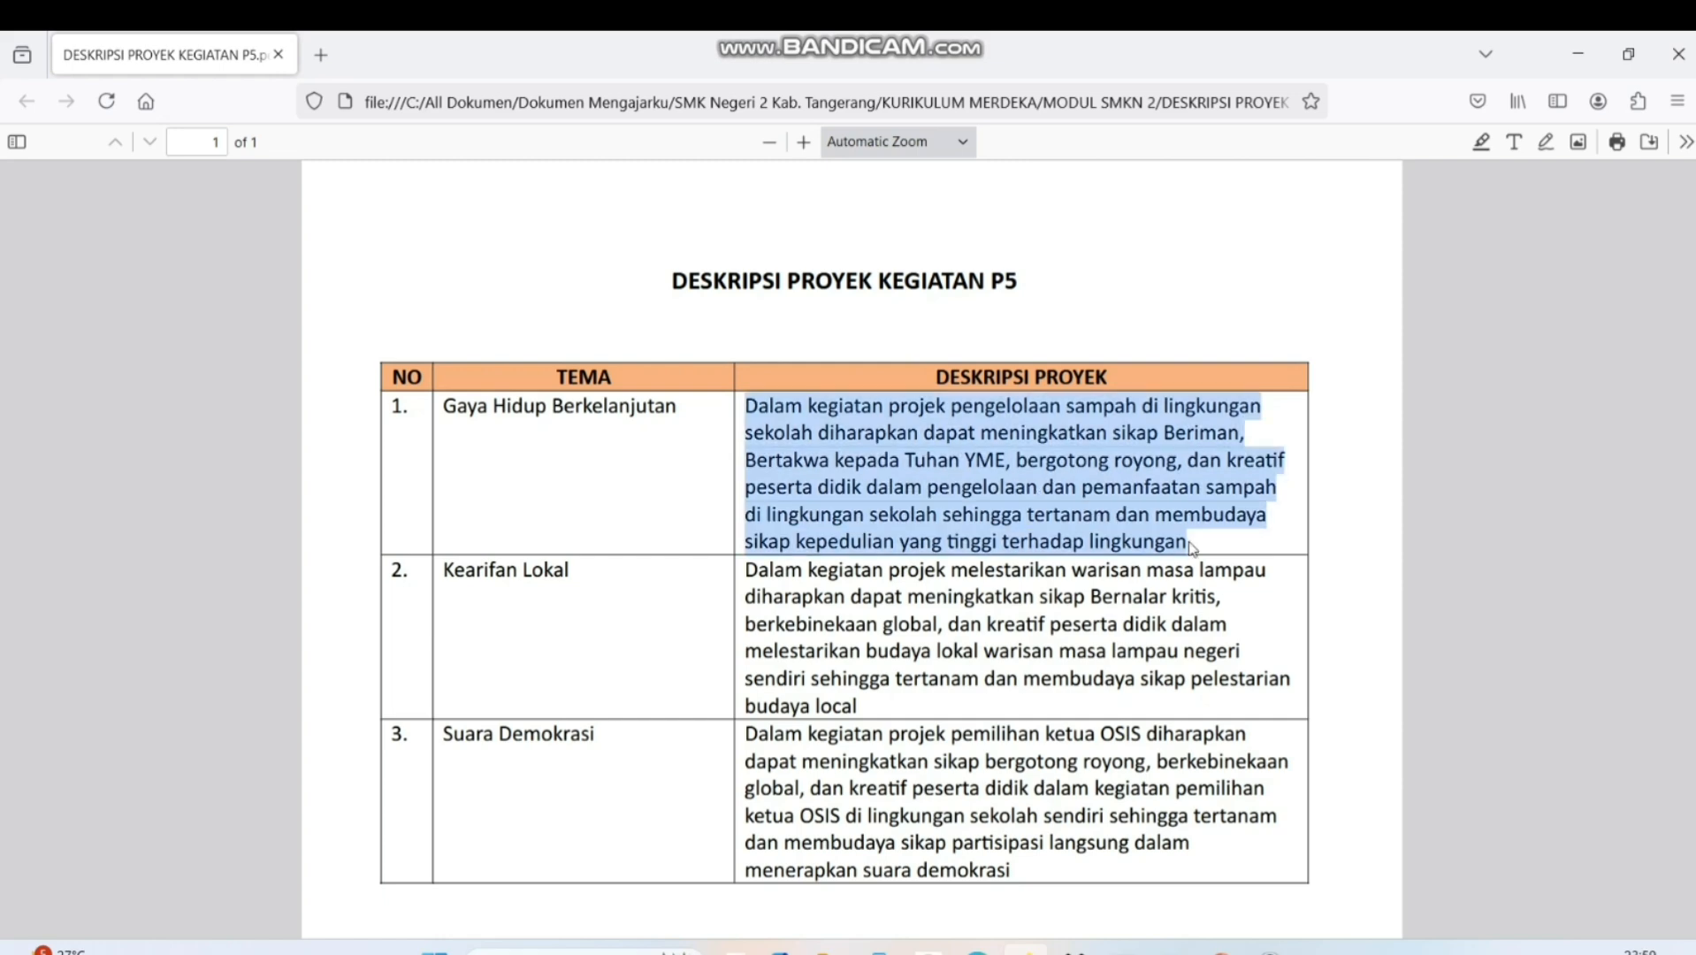
mouse_move(1222, 947)
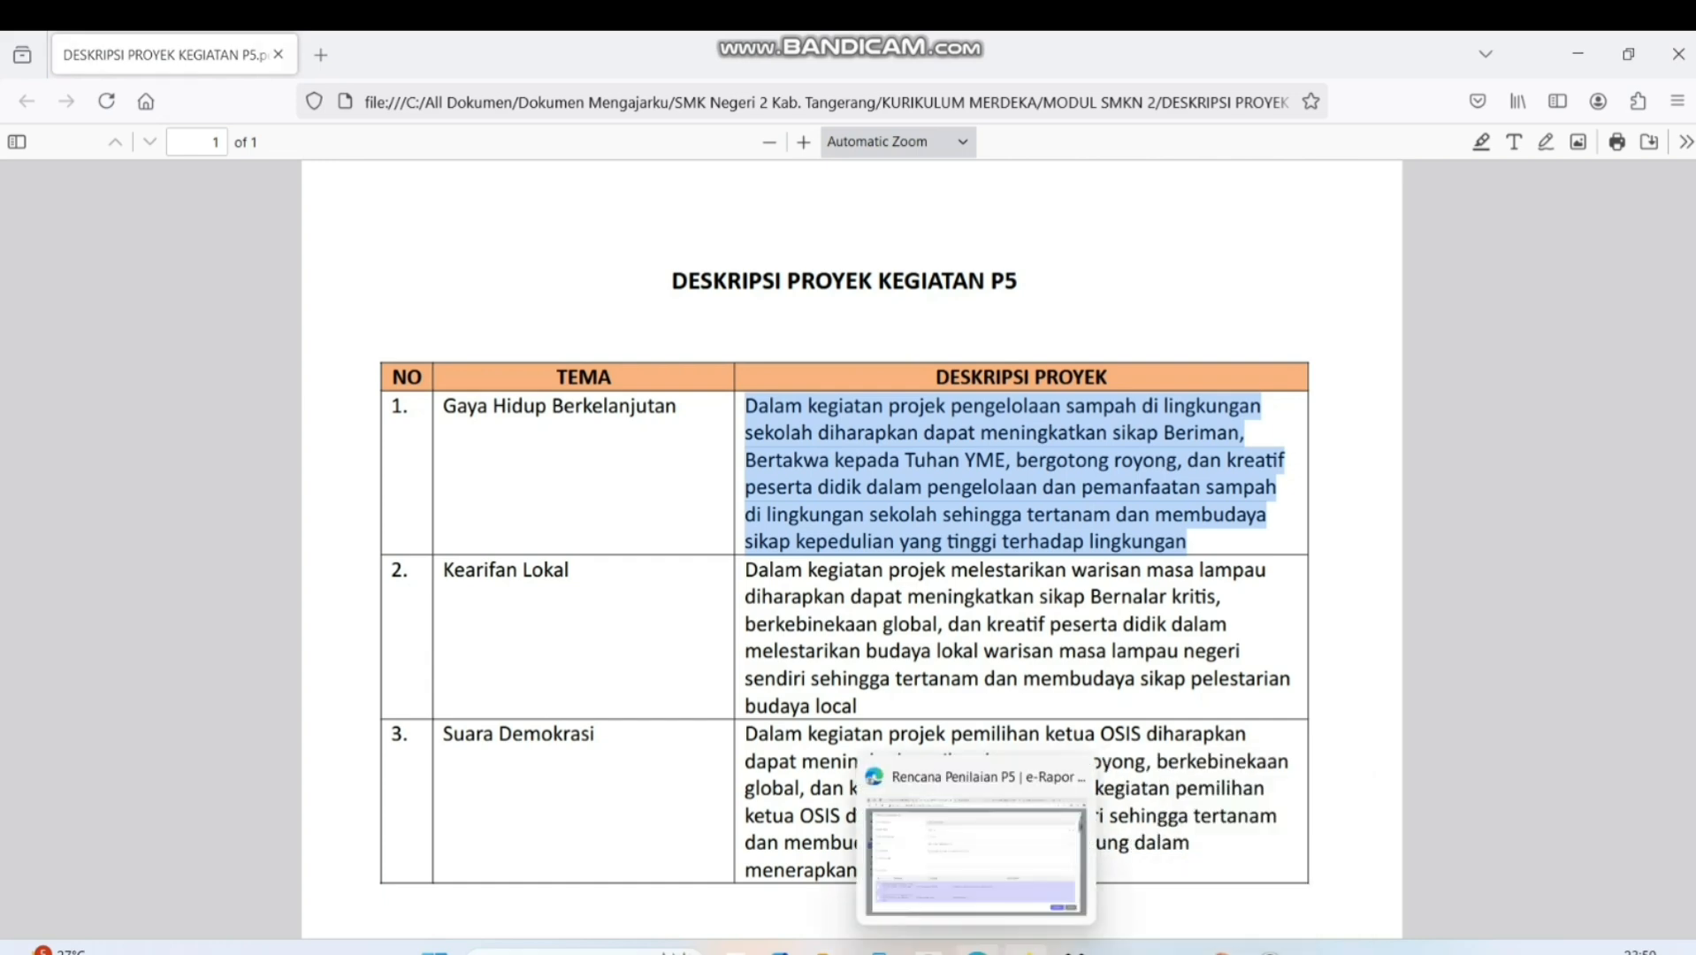
left_click(977, 948)
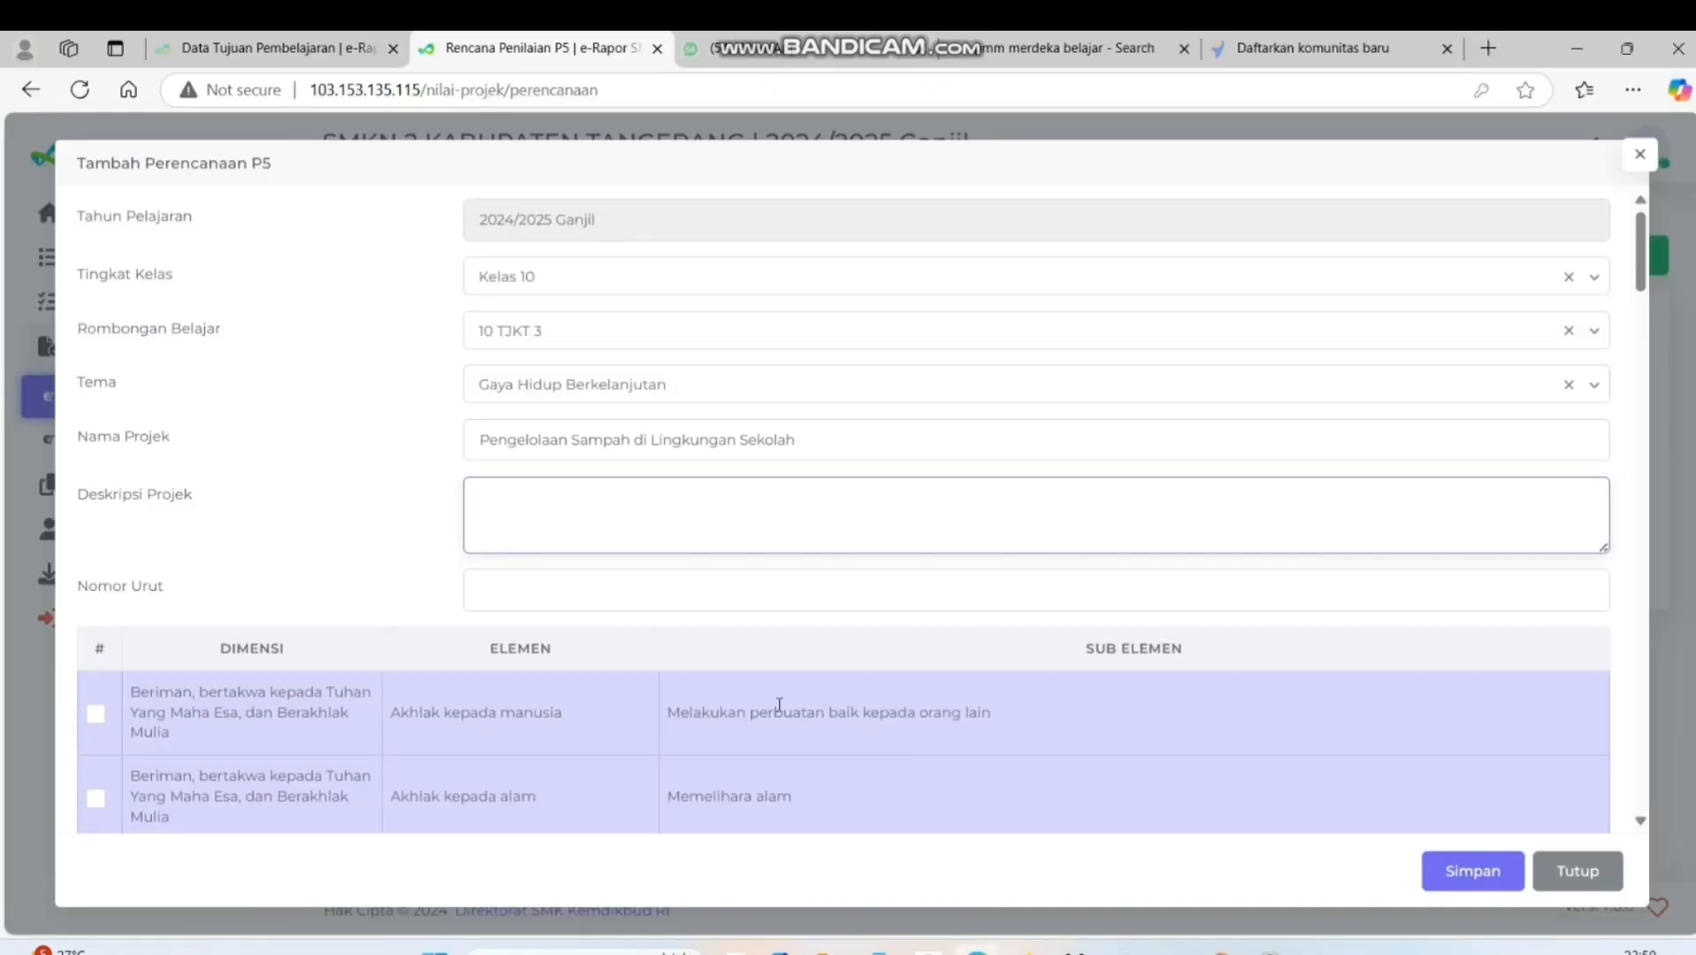
key("ctrl+v")
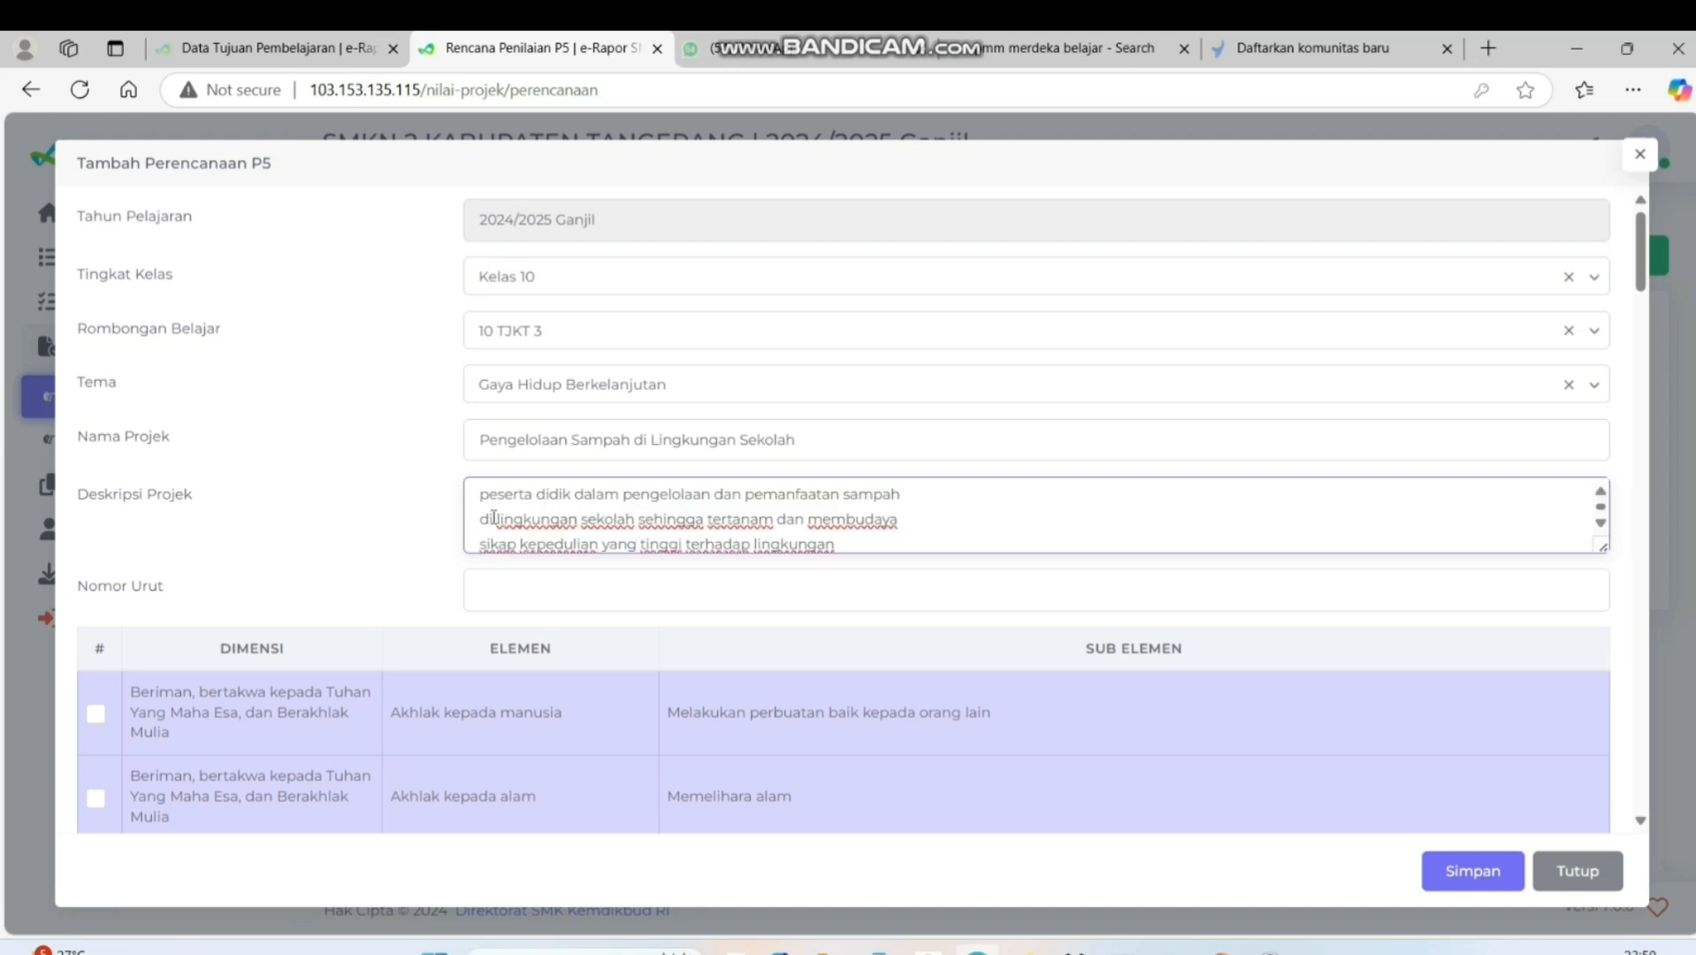
Remove the unwanted line breaks from the pasted Deskripsi Projek so its sentences run on continuously
scroll(493, 518, "up", 2)
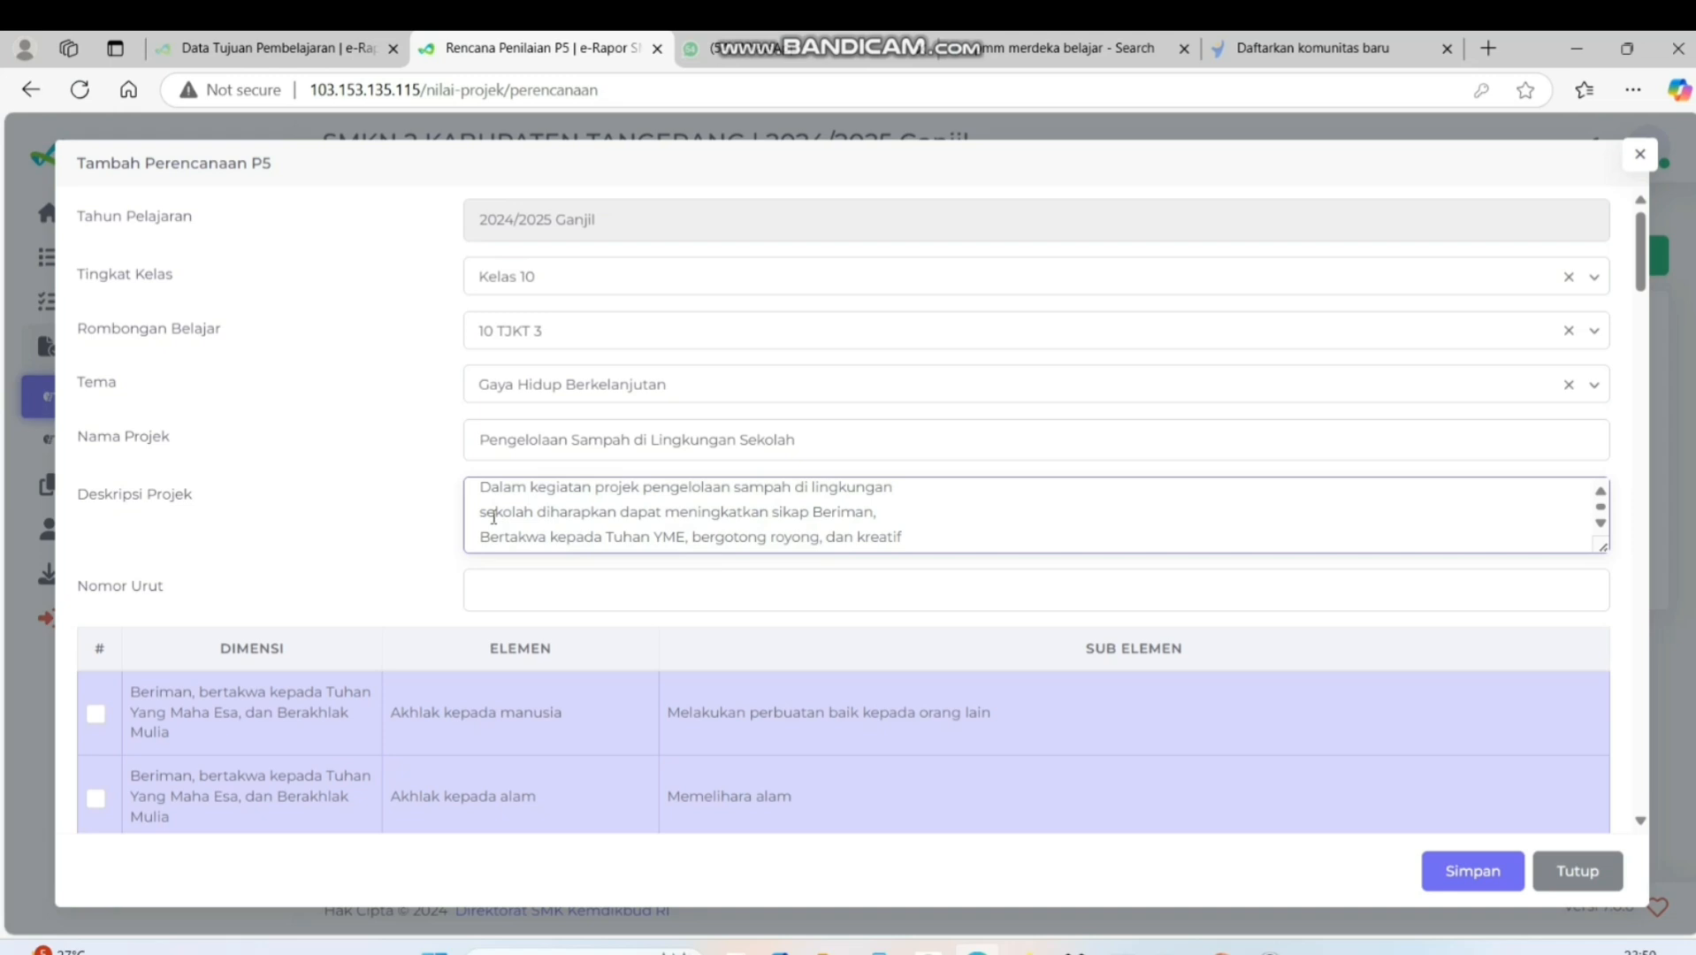
key("BackSpace")
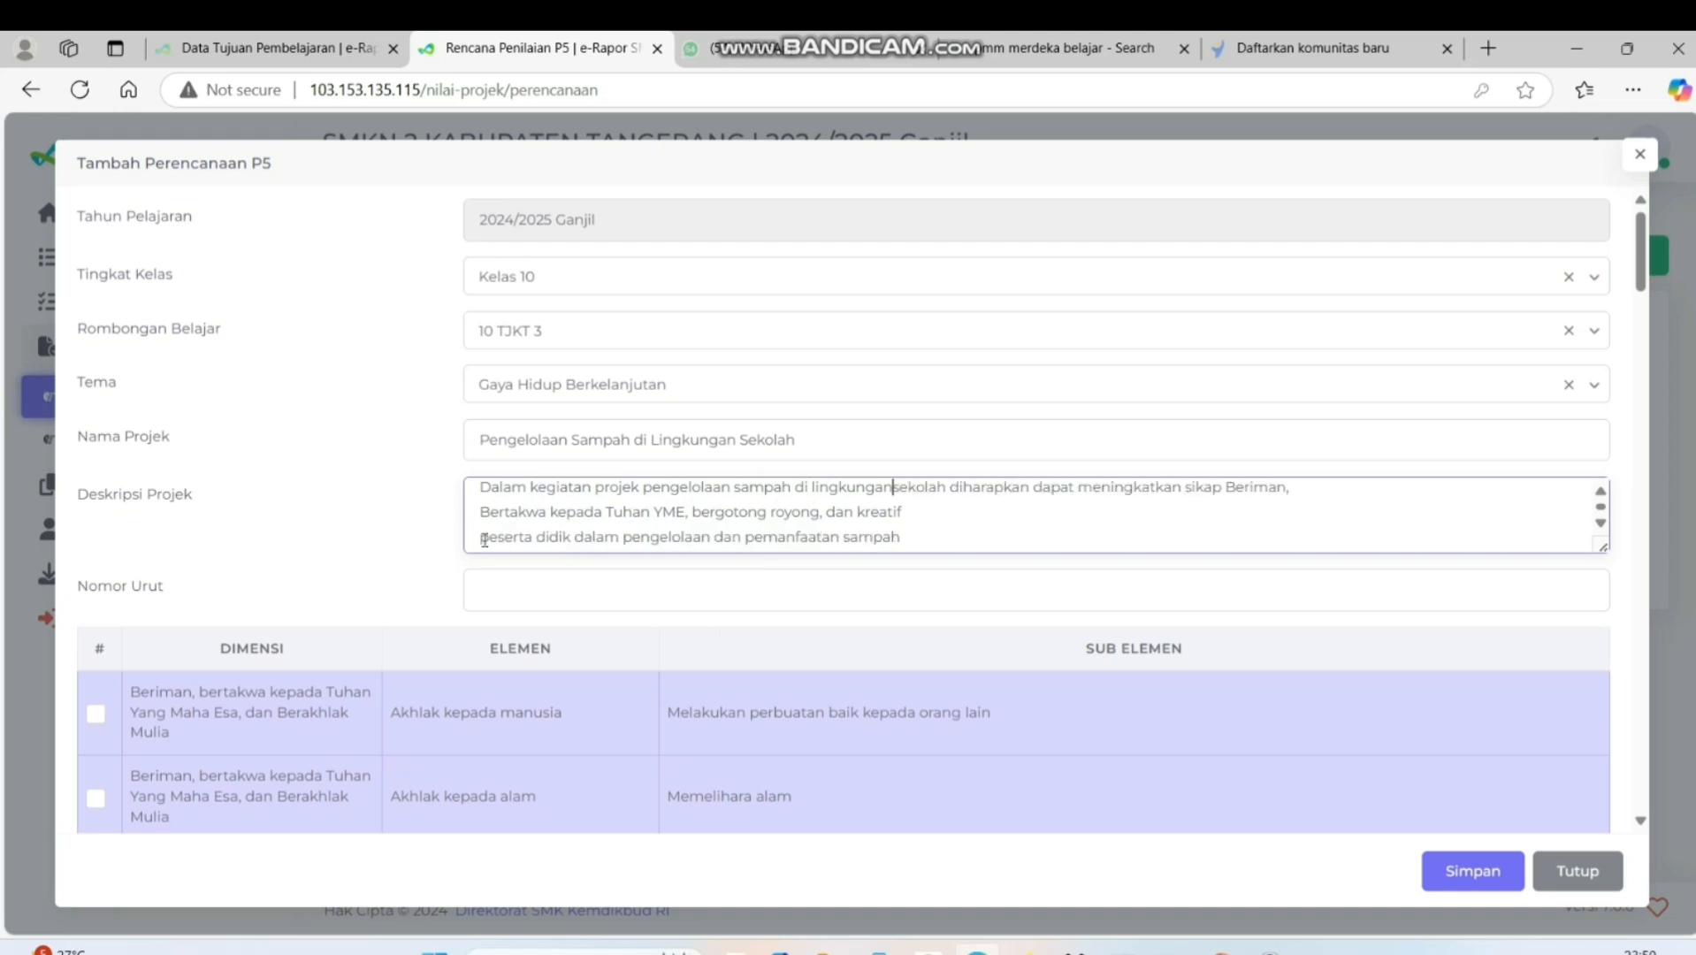
left_click(485, 539)
key("BackSpace")
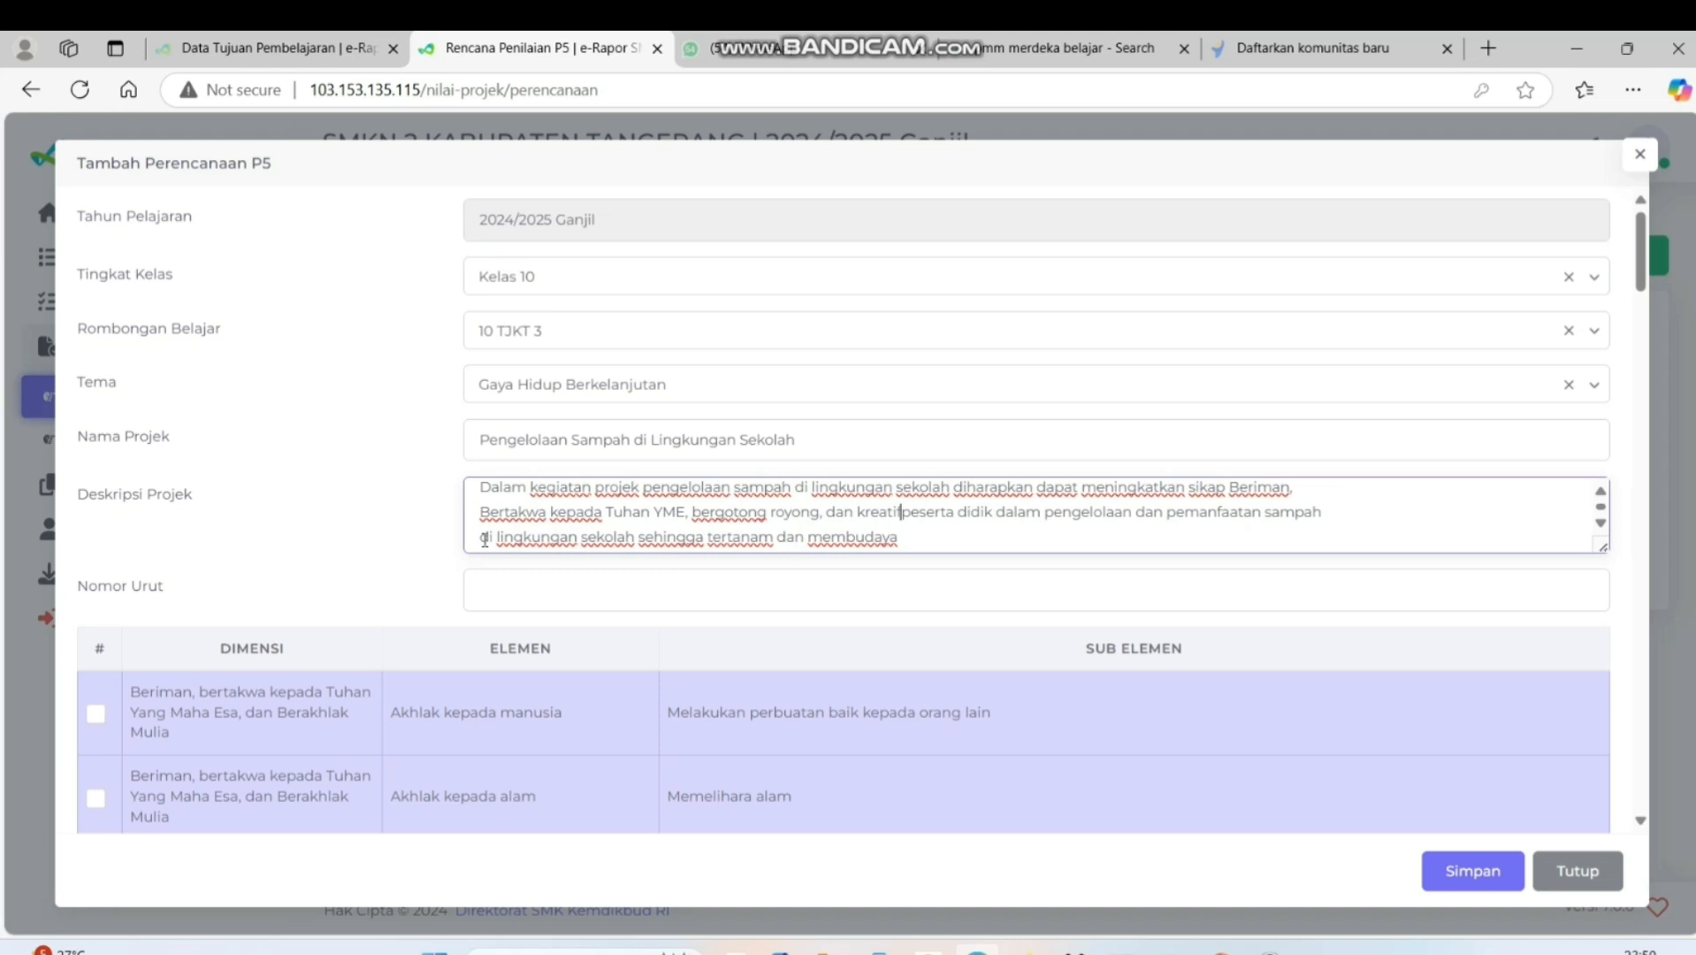
left_click(481, 541)
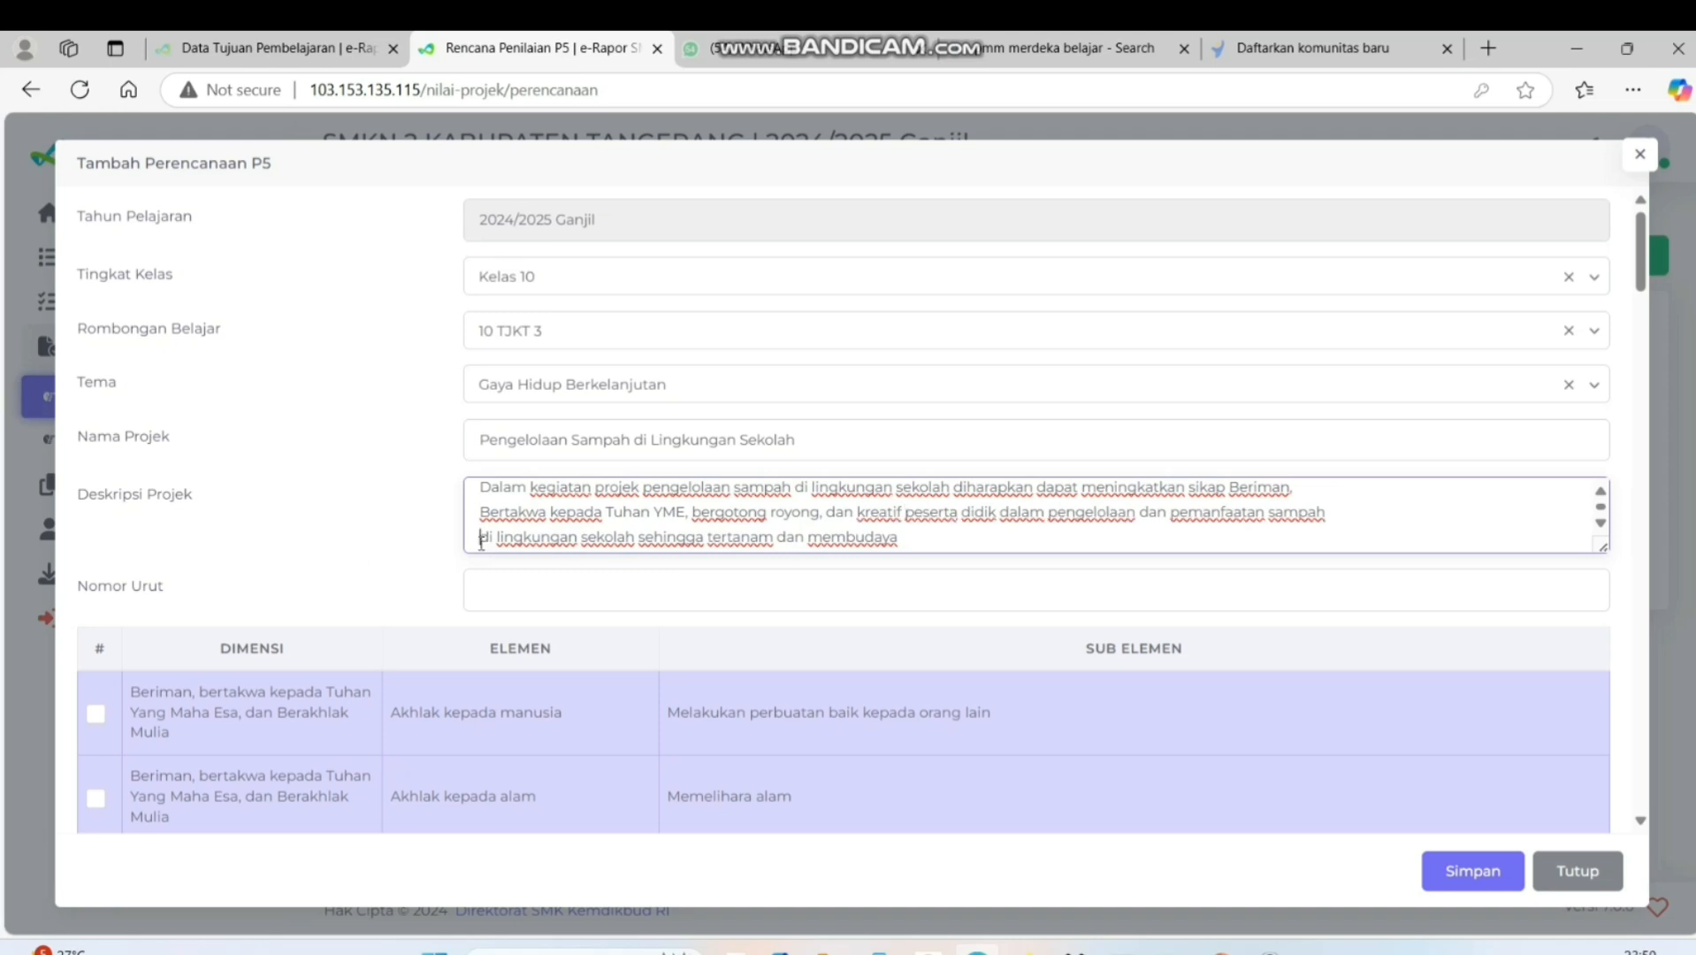
key("BackSpace")
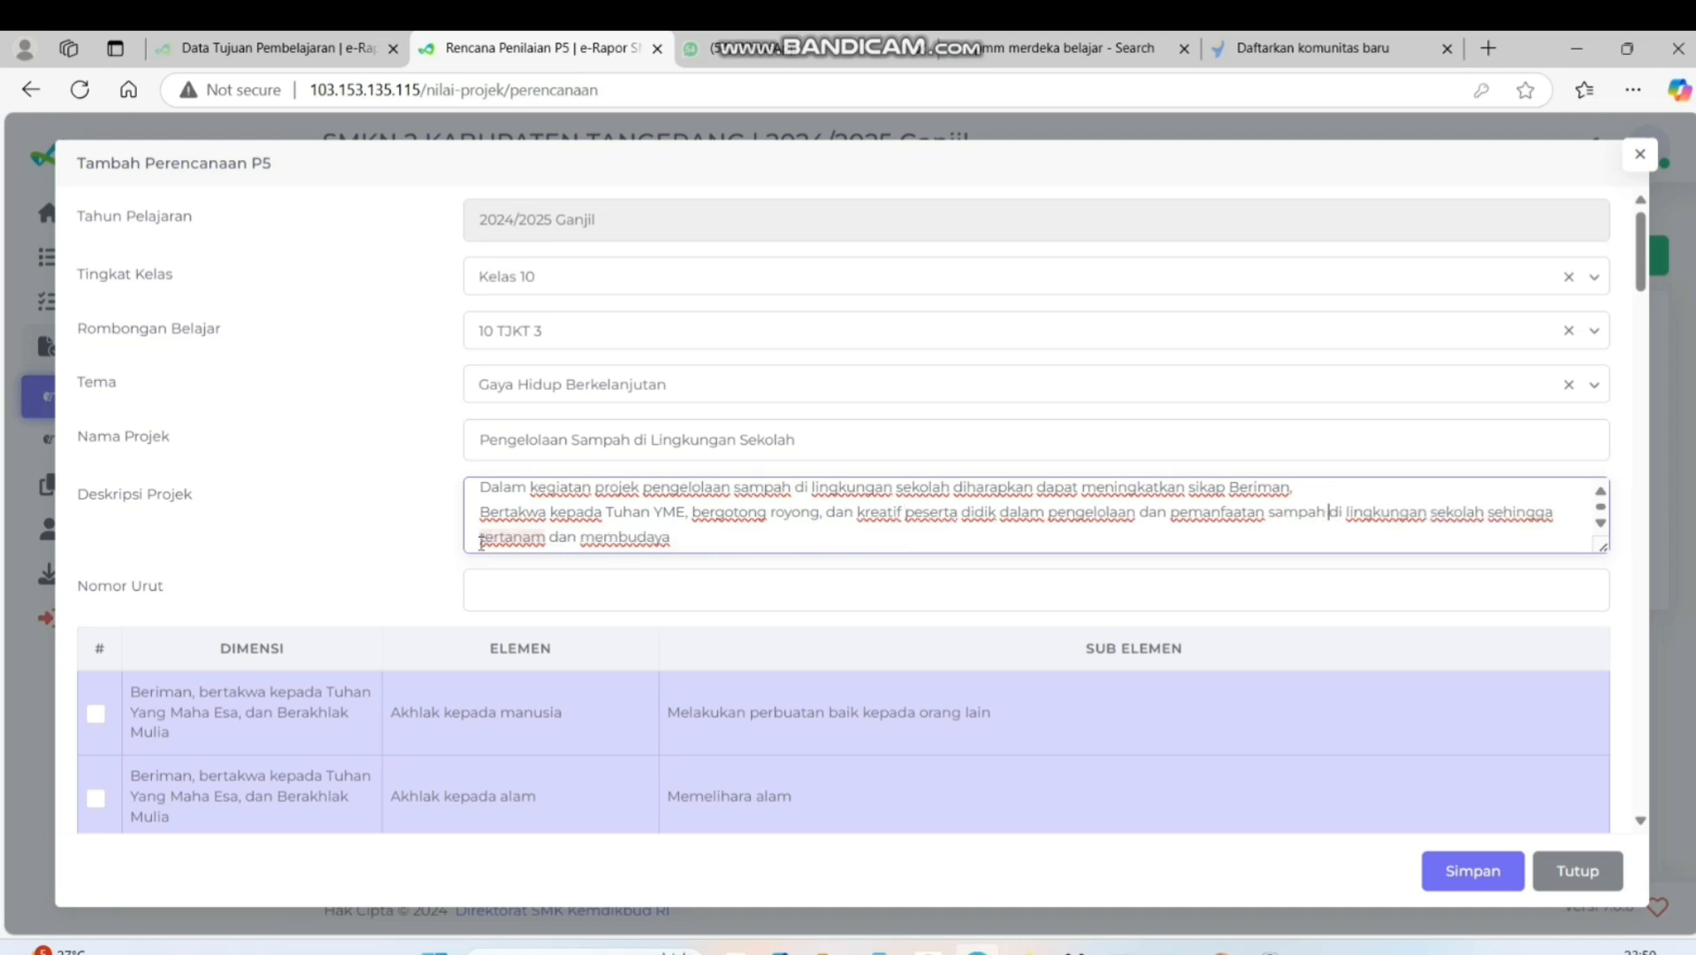
right_click(476, 520)
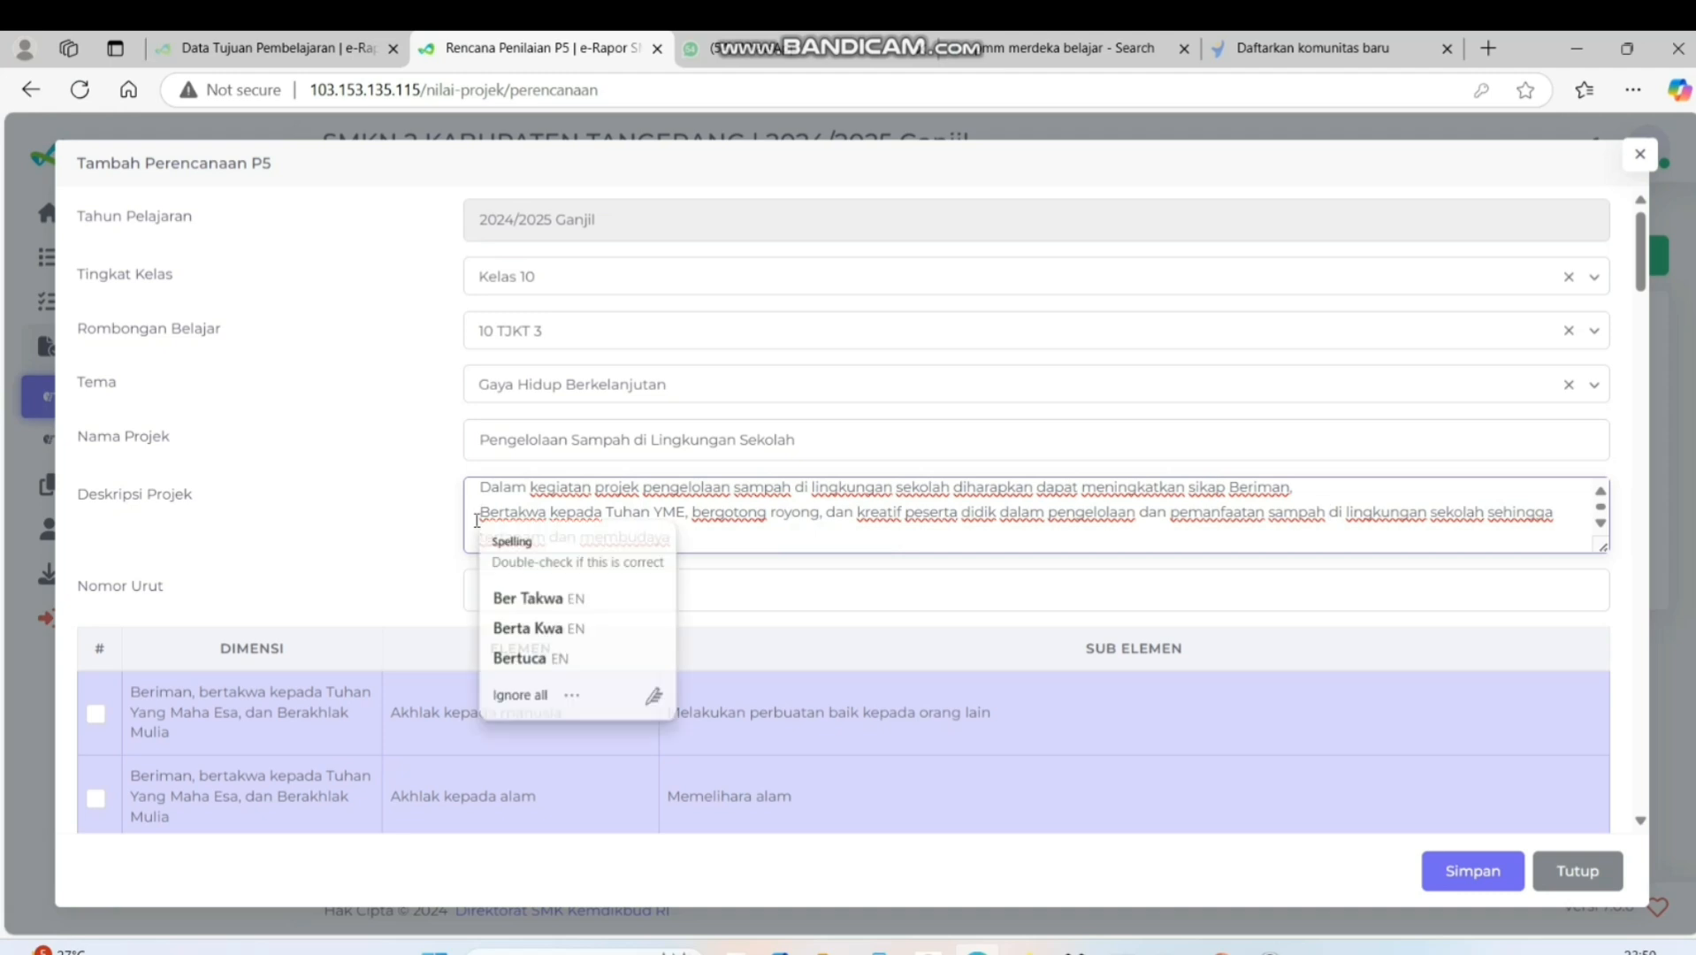
key("Escape")
key("BackSpace")
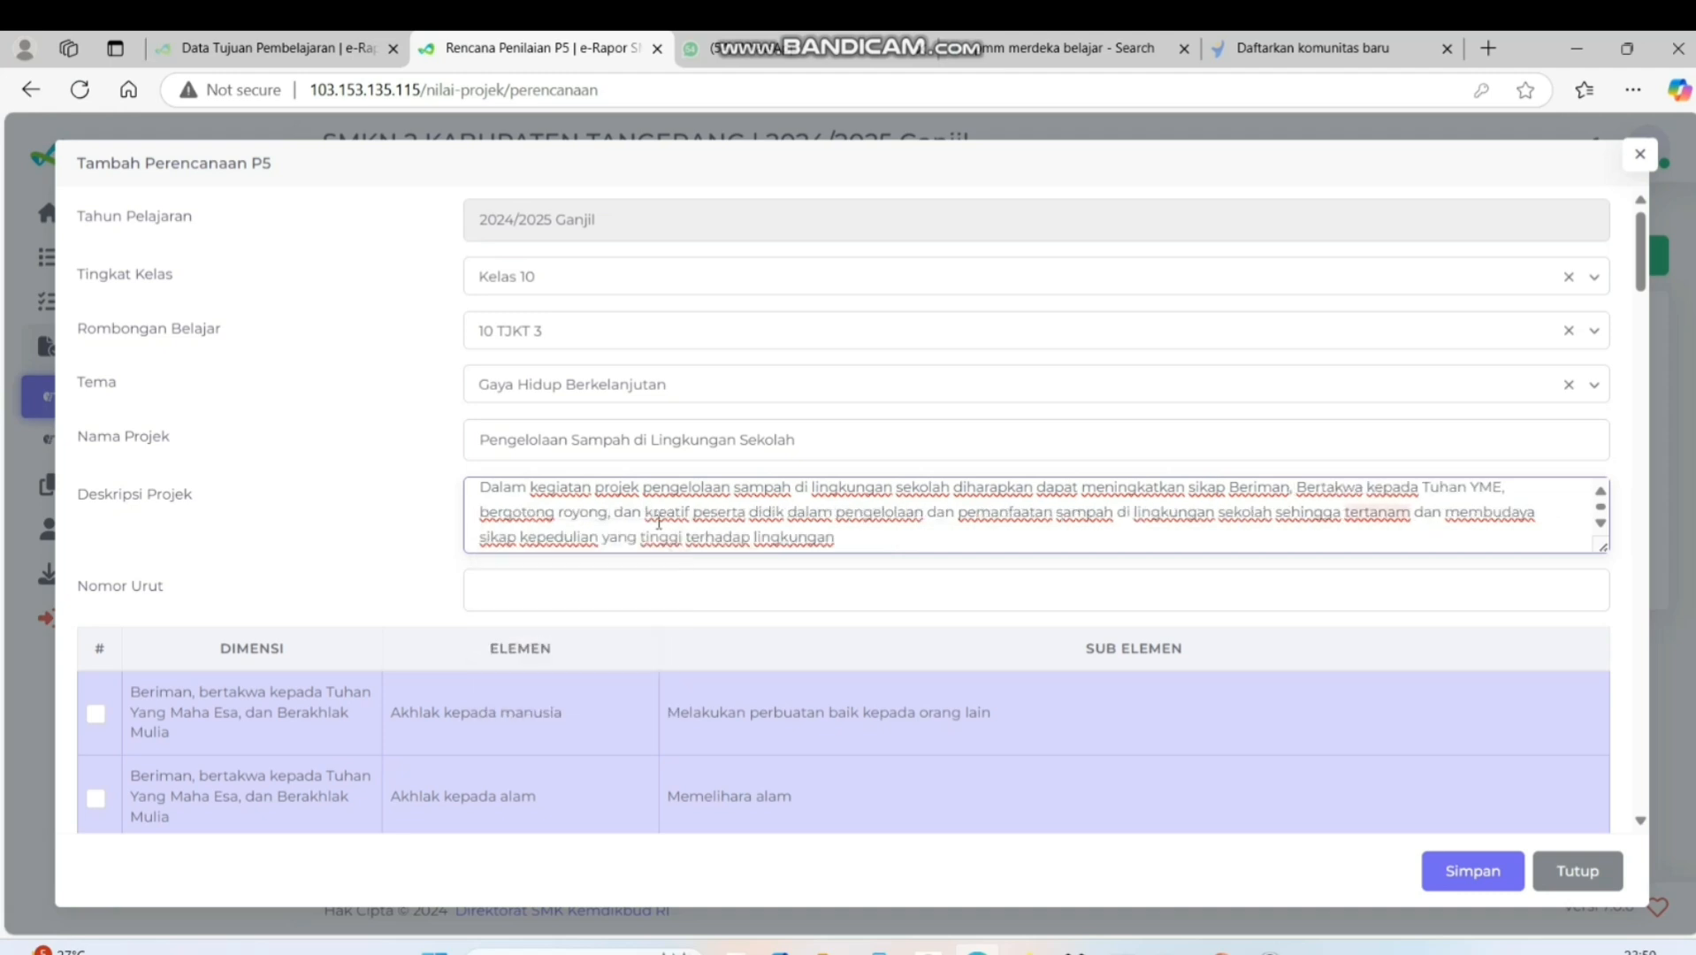
Set the plan's Nomor Urut to "1." using the saved entry
left_click(644, 591)
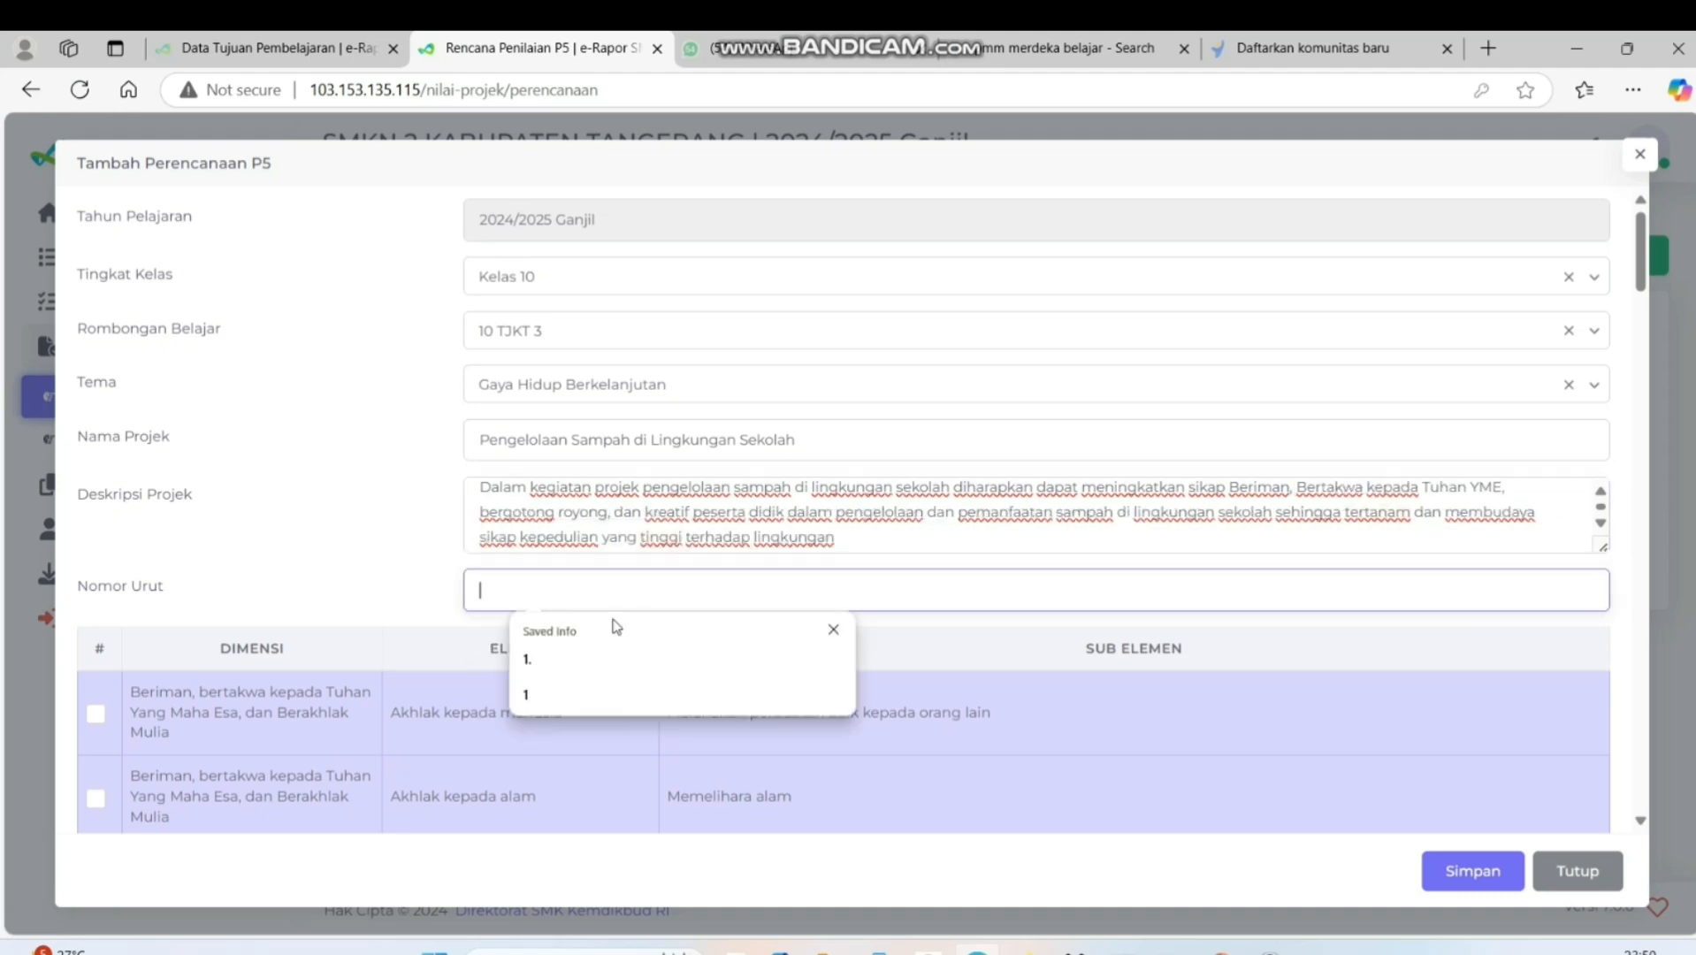
left_click(590, 670)
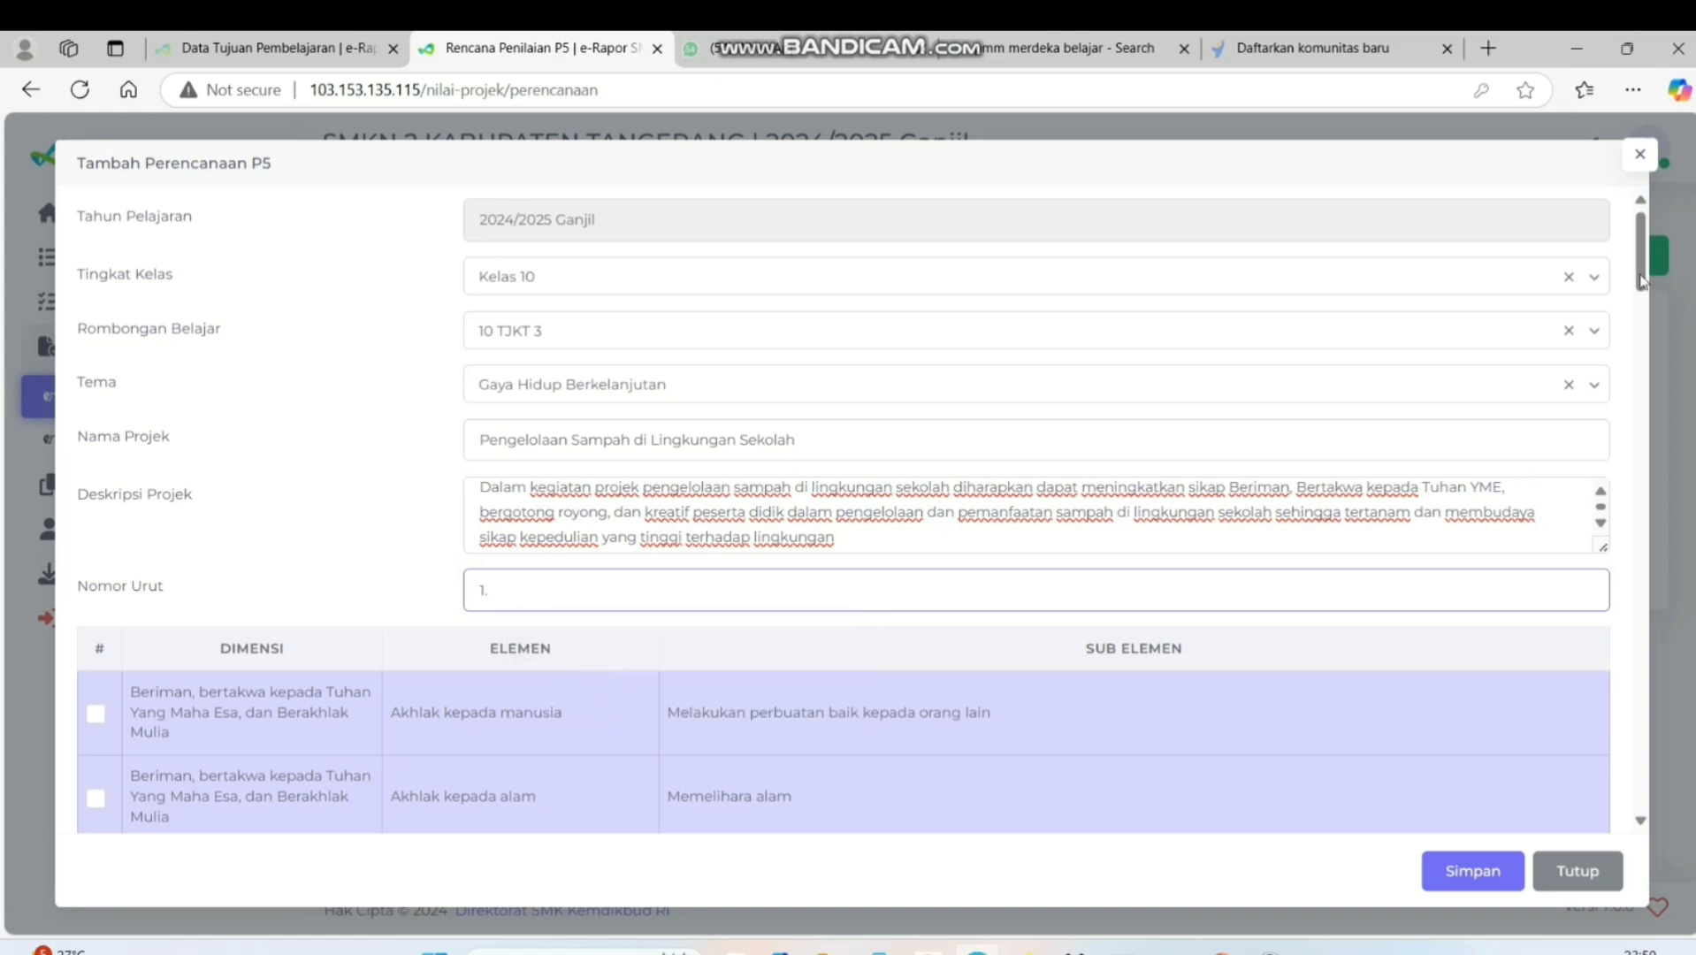
scroll(1640, 309, "down", 3)
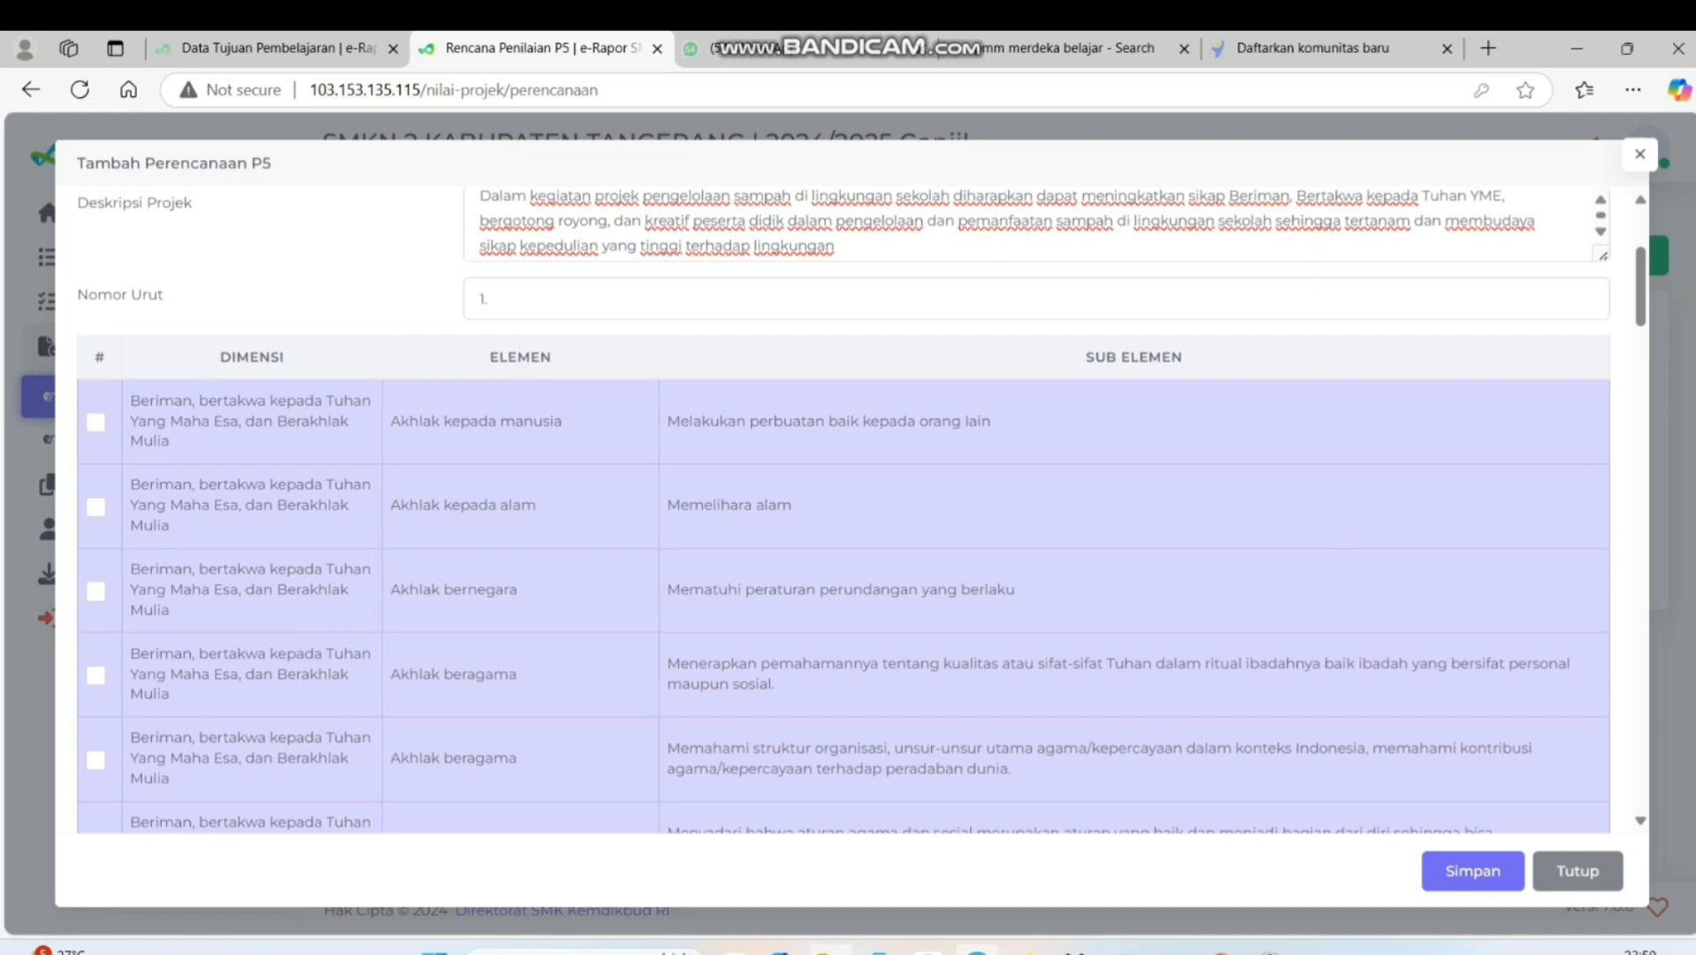
Open the CATATAN PROSES RAPOT P5 2024-2025 workbook, review theme 1's first row from Dimensi to Di Akhir Fase E, and return to the P5 form
left_click(819, 900)
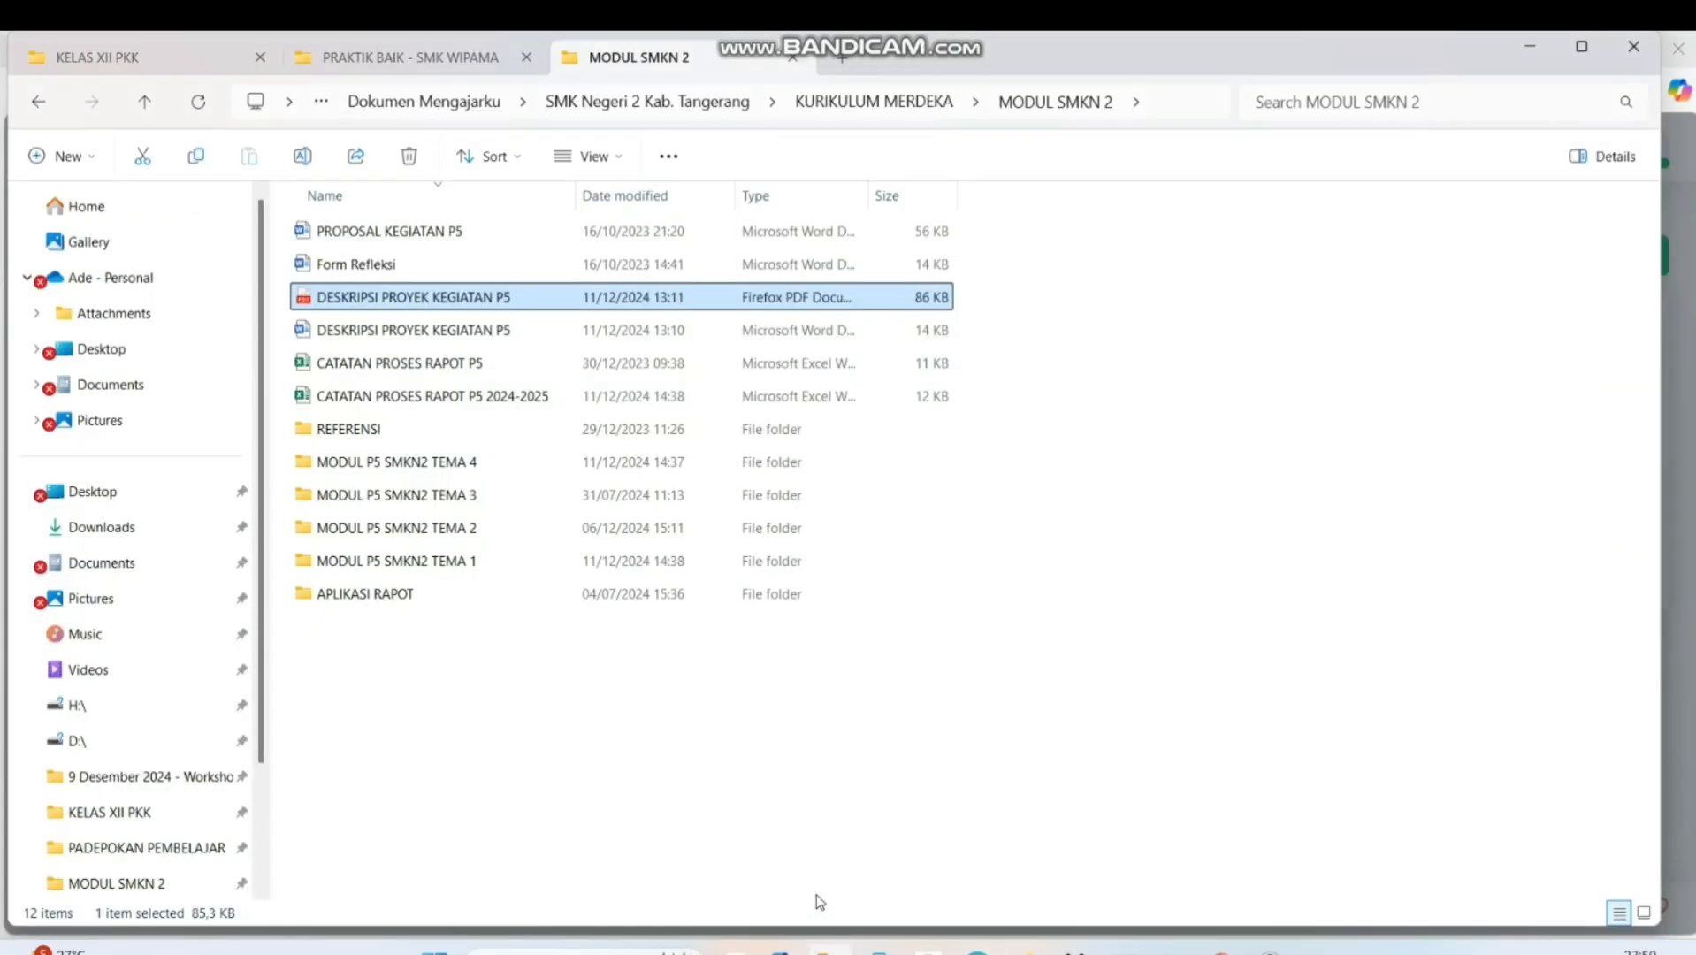
double_click(406, 397)
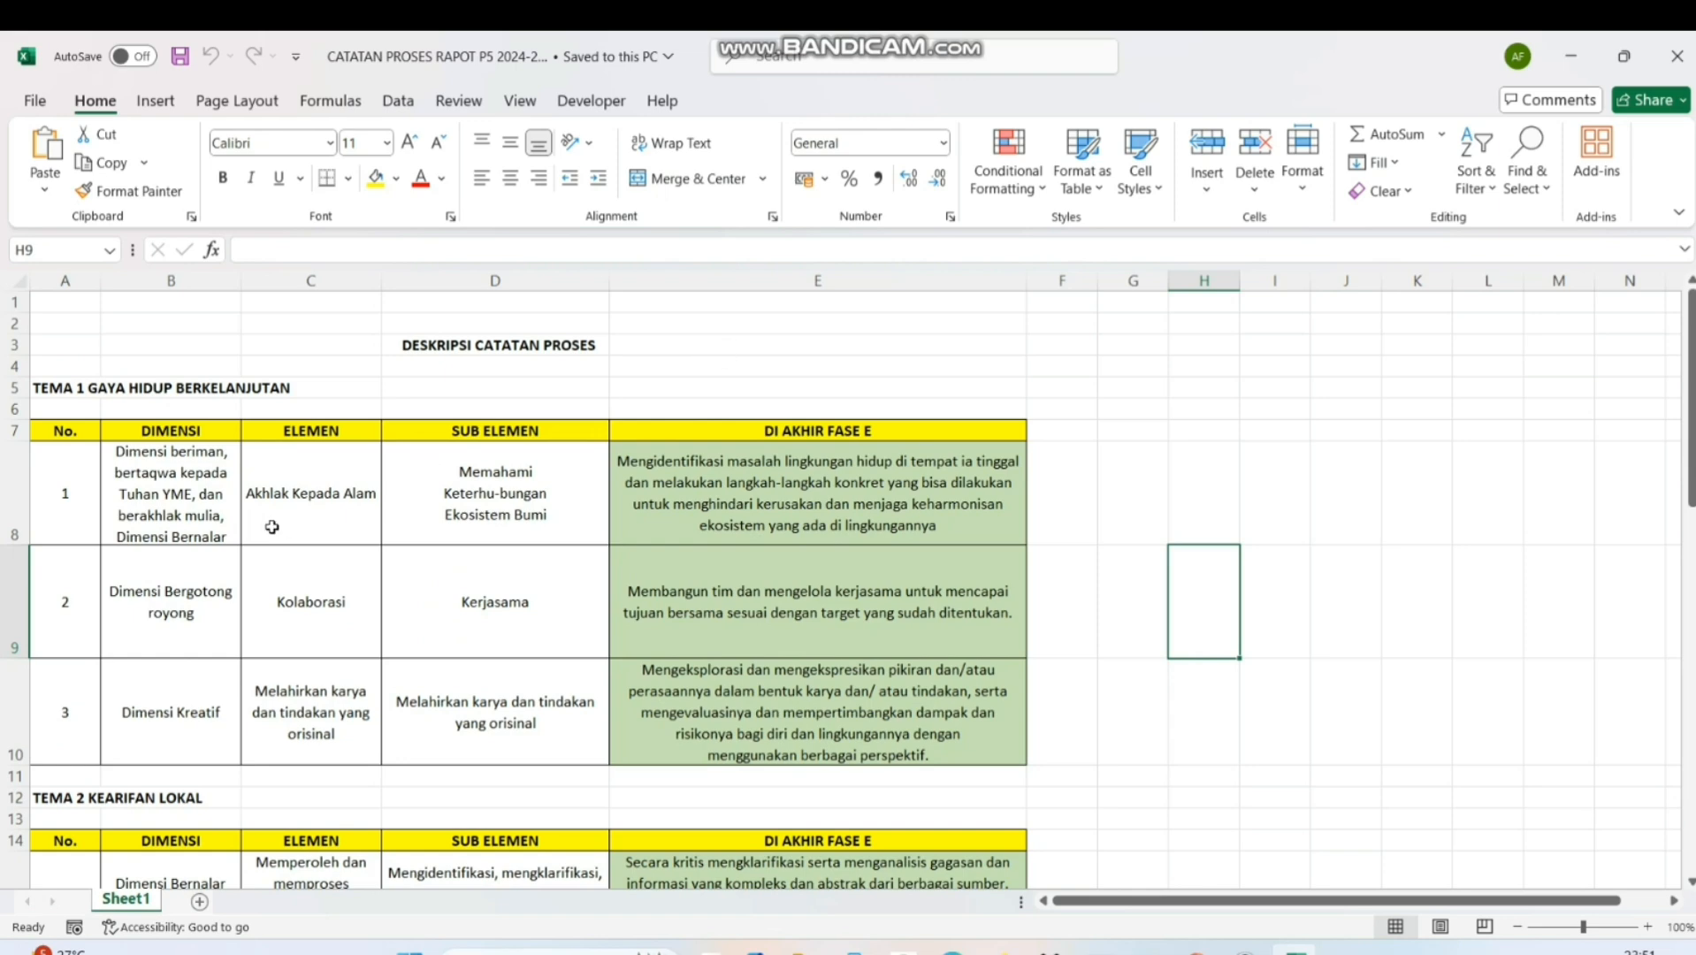
left_click(202, 501)
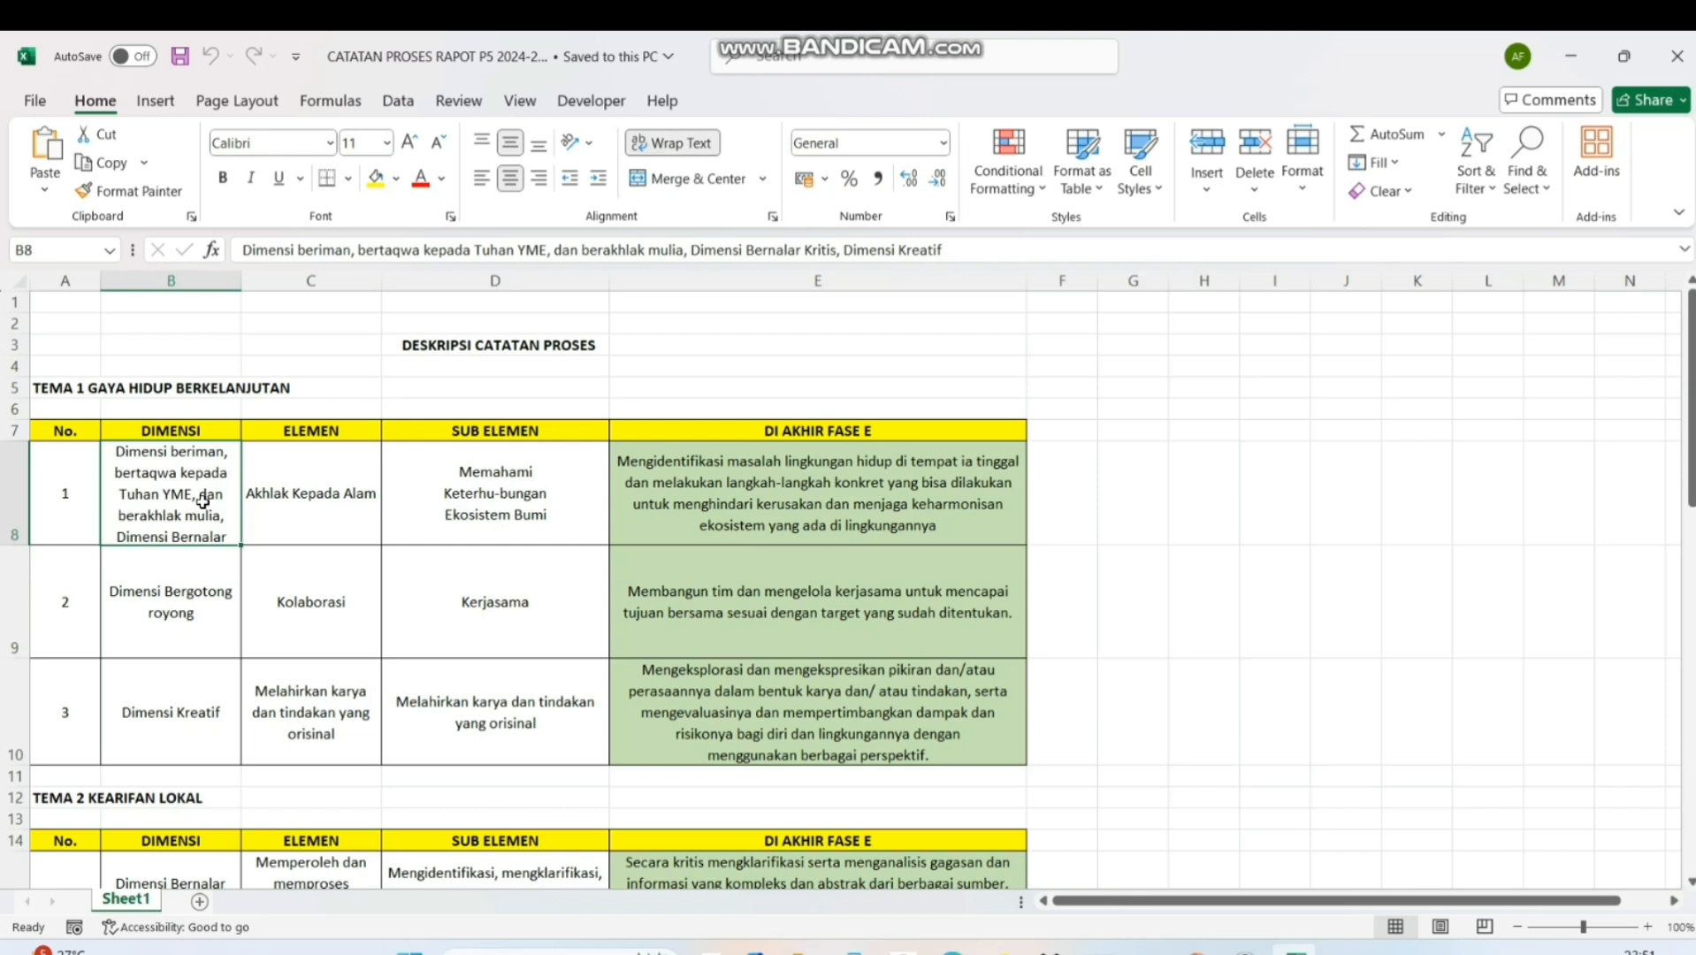
left_click(308, 501)
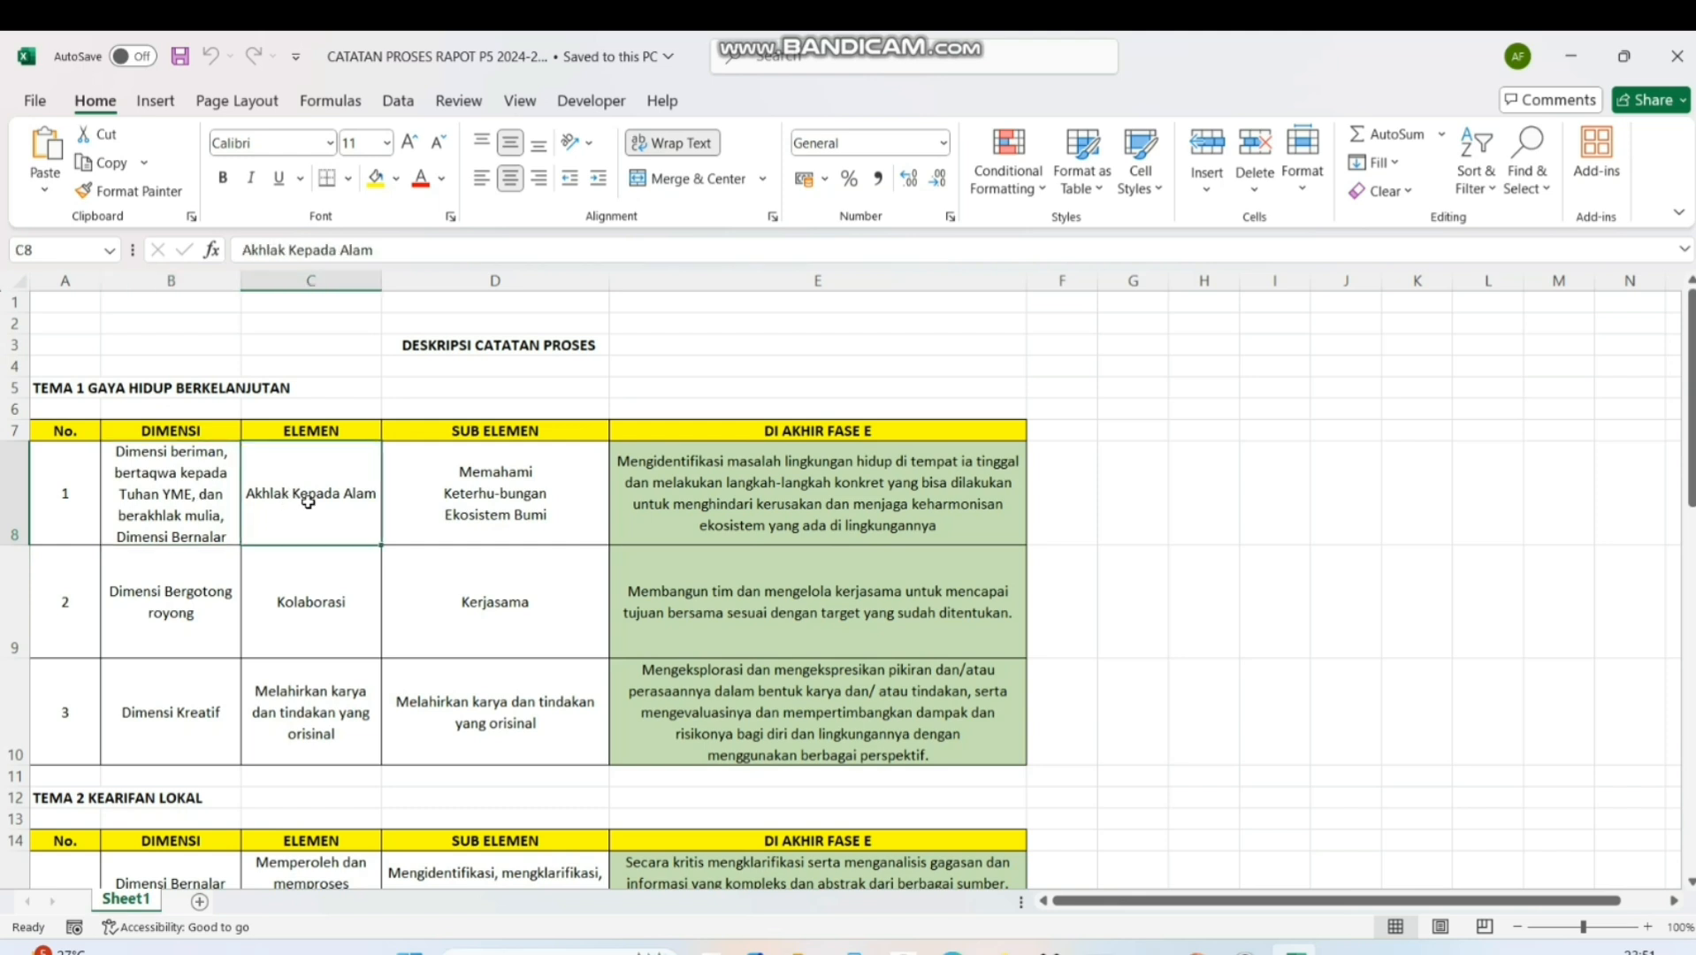
left_click(566, 489)
left_click(707, 492)
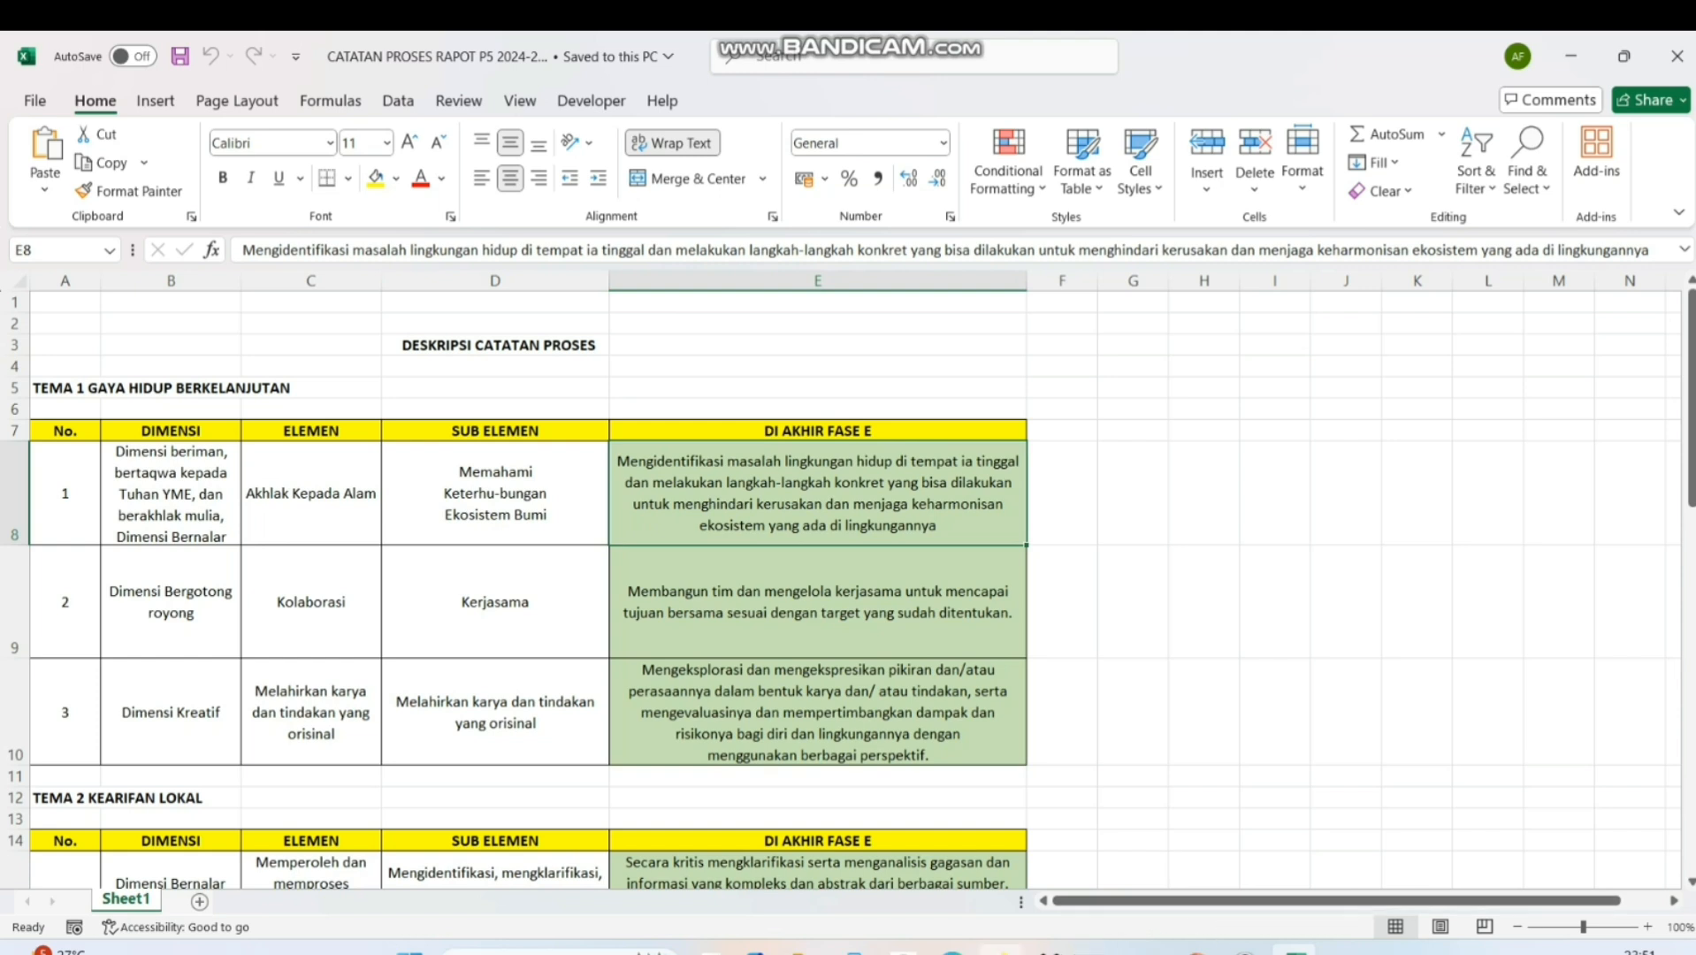
mouse_move(952, 950)
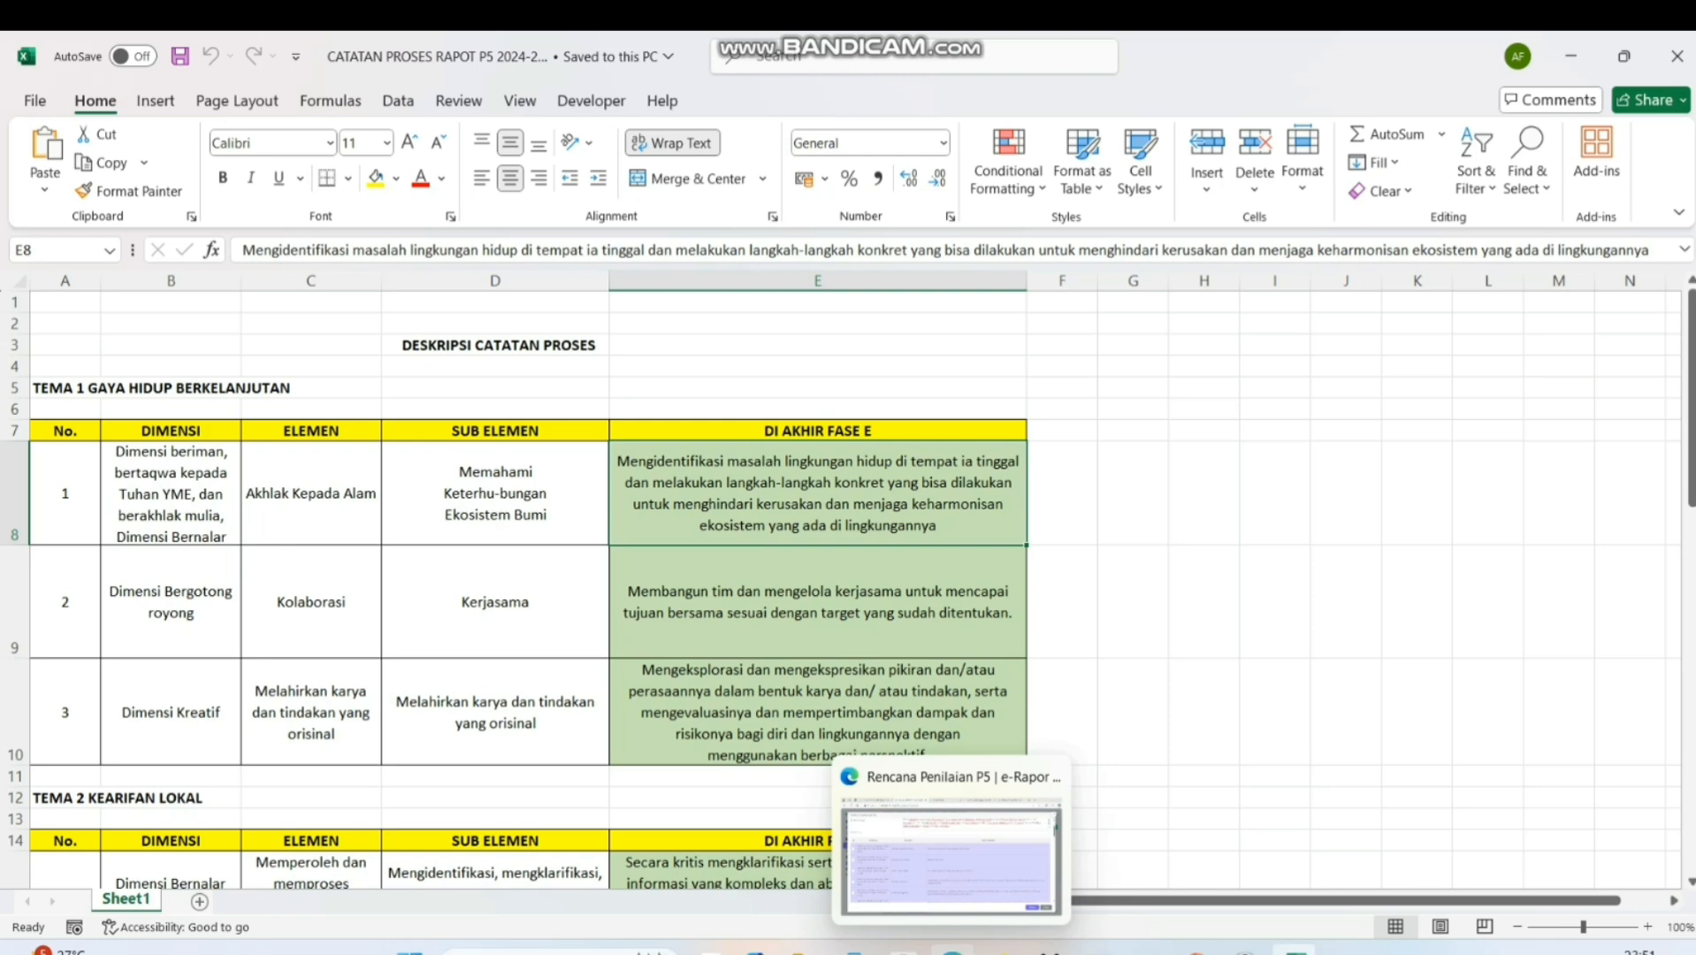
left_click(951, 853)
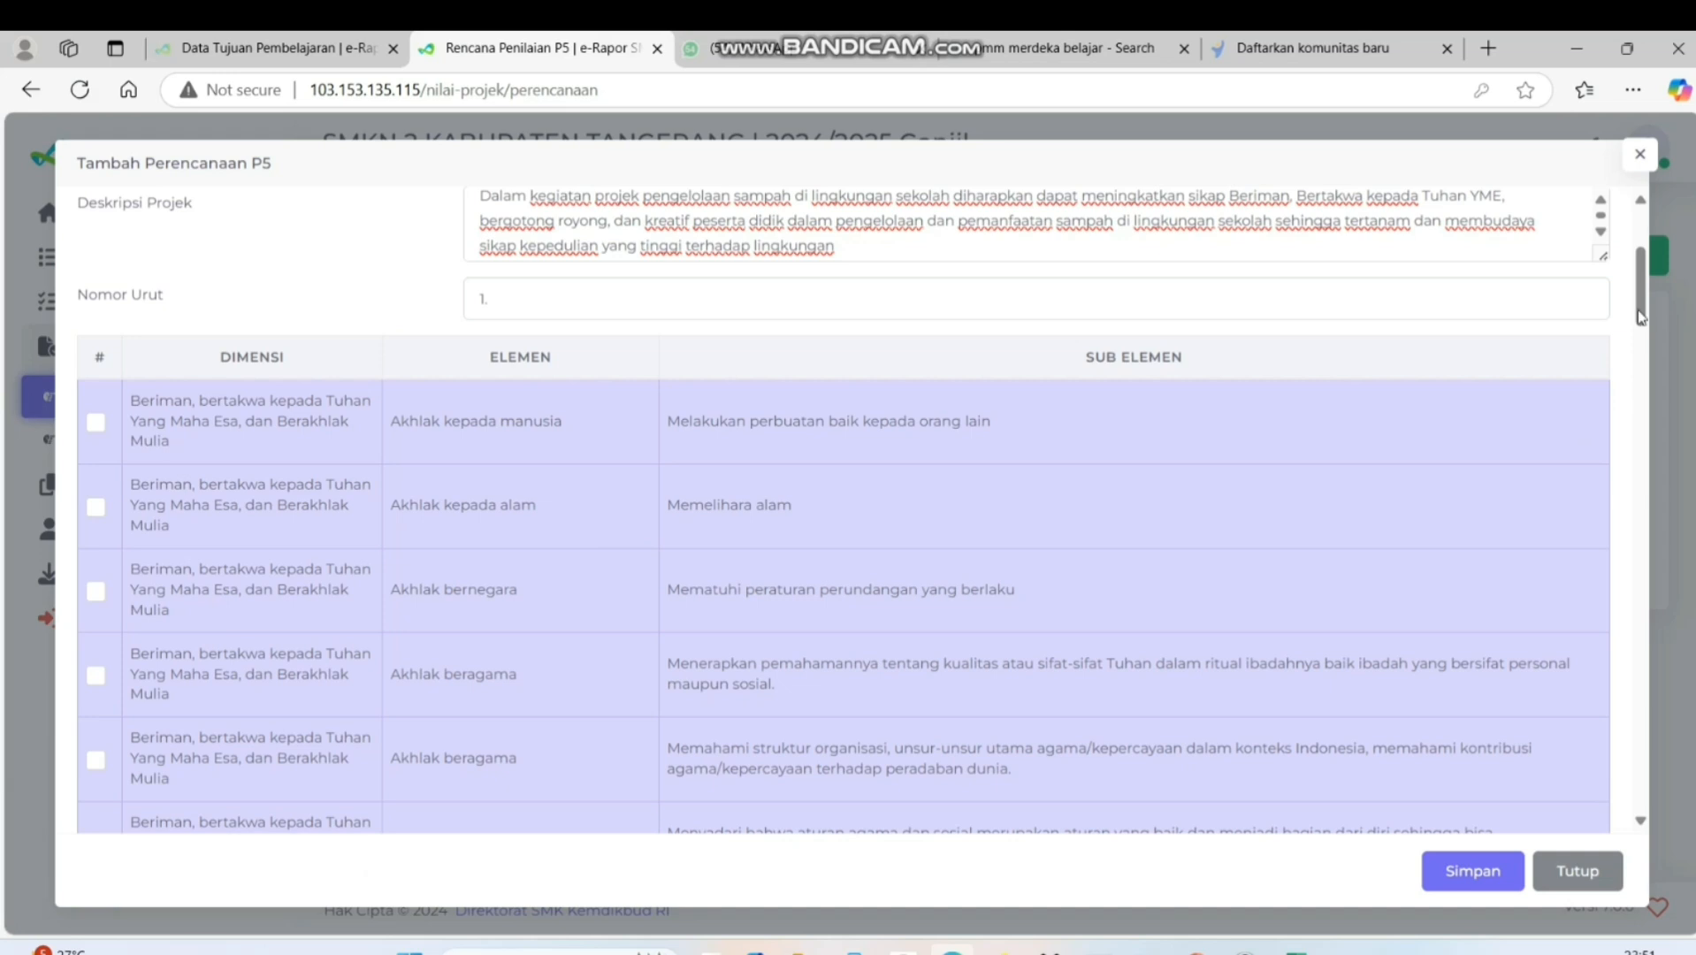
Include the Akhlak kepada alam sub-element "Mengidentifikasi masalah lingkungan hidup di tempat ia tinggal..." in the plan, matching the workbook's first row
left_click(1642, 821)
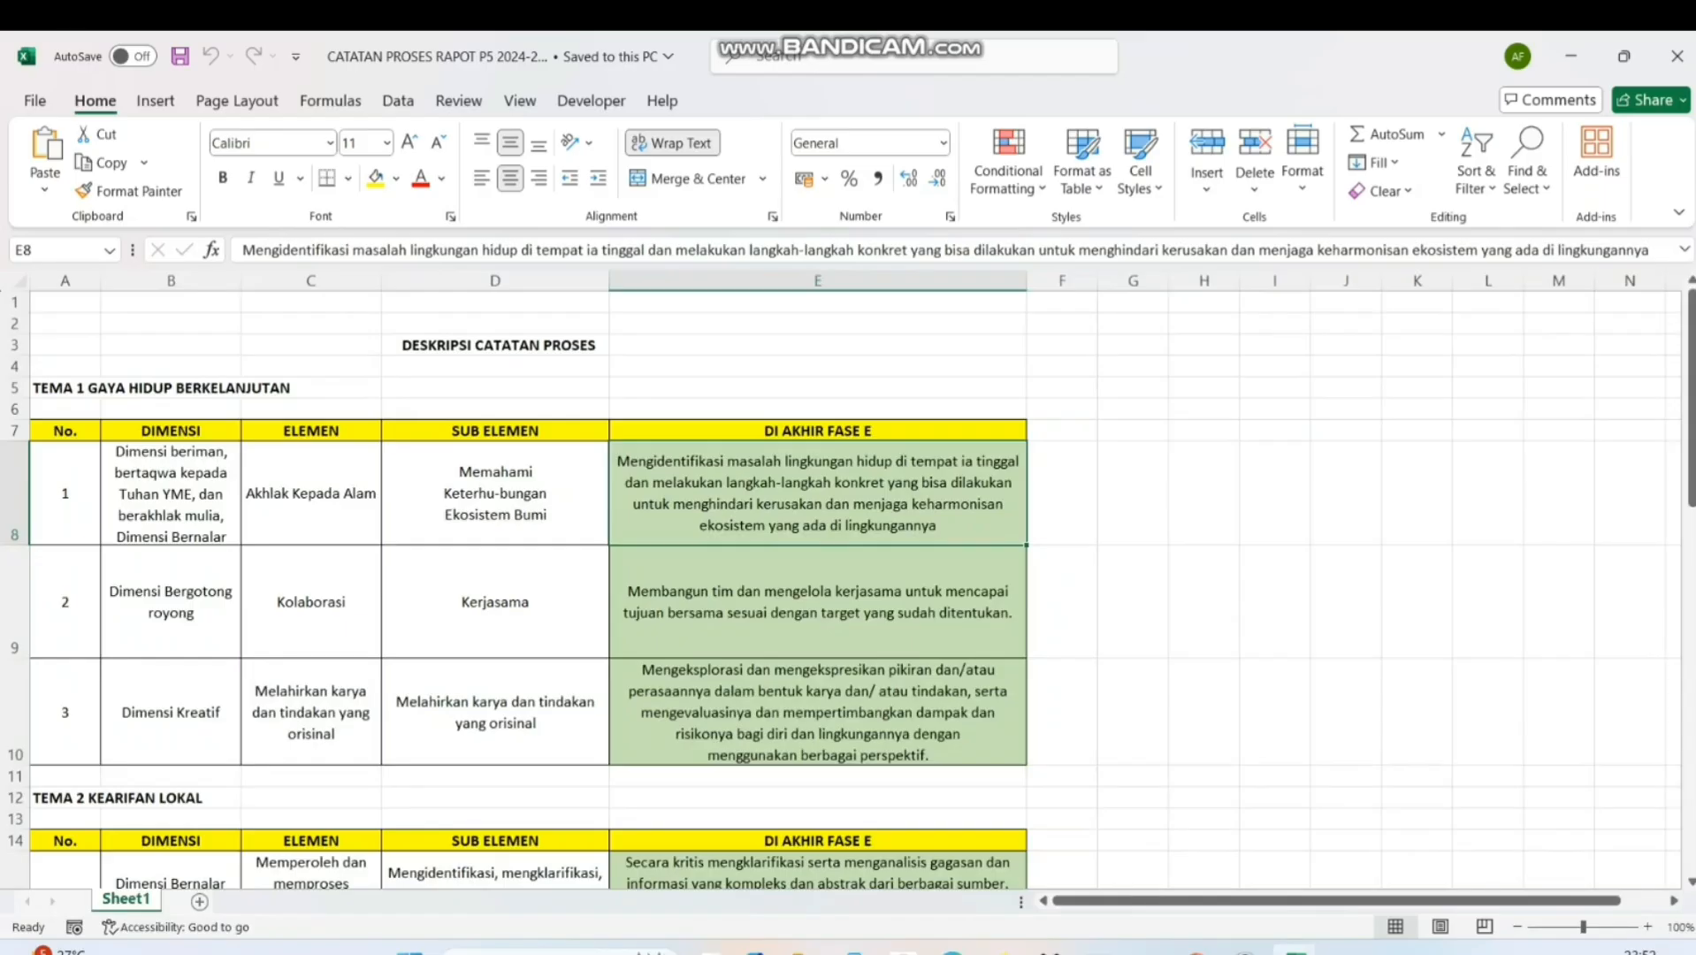
key("alt+Tab")
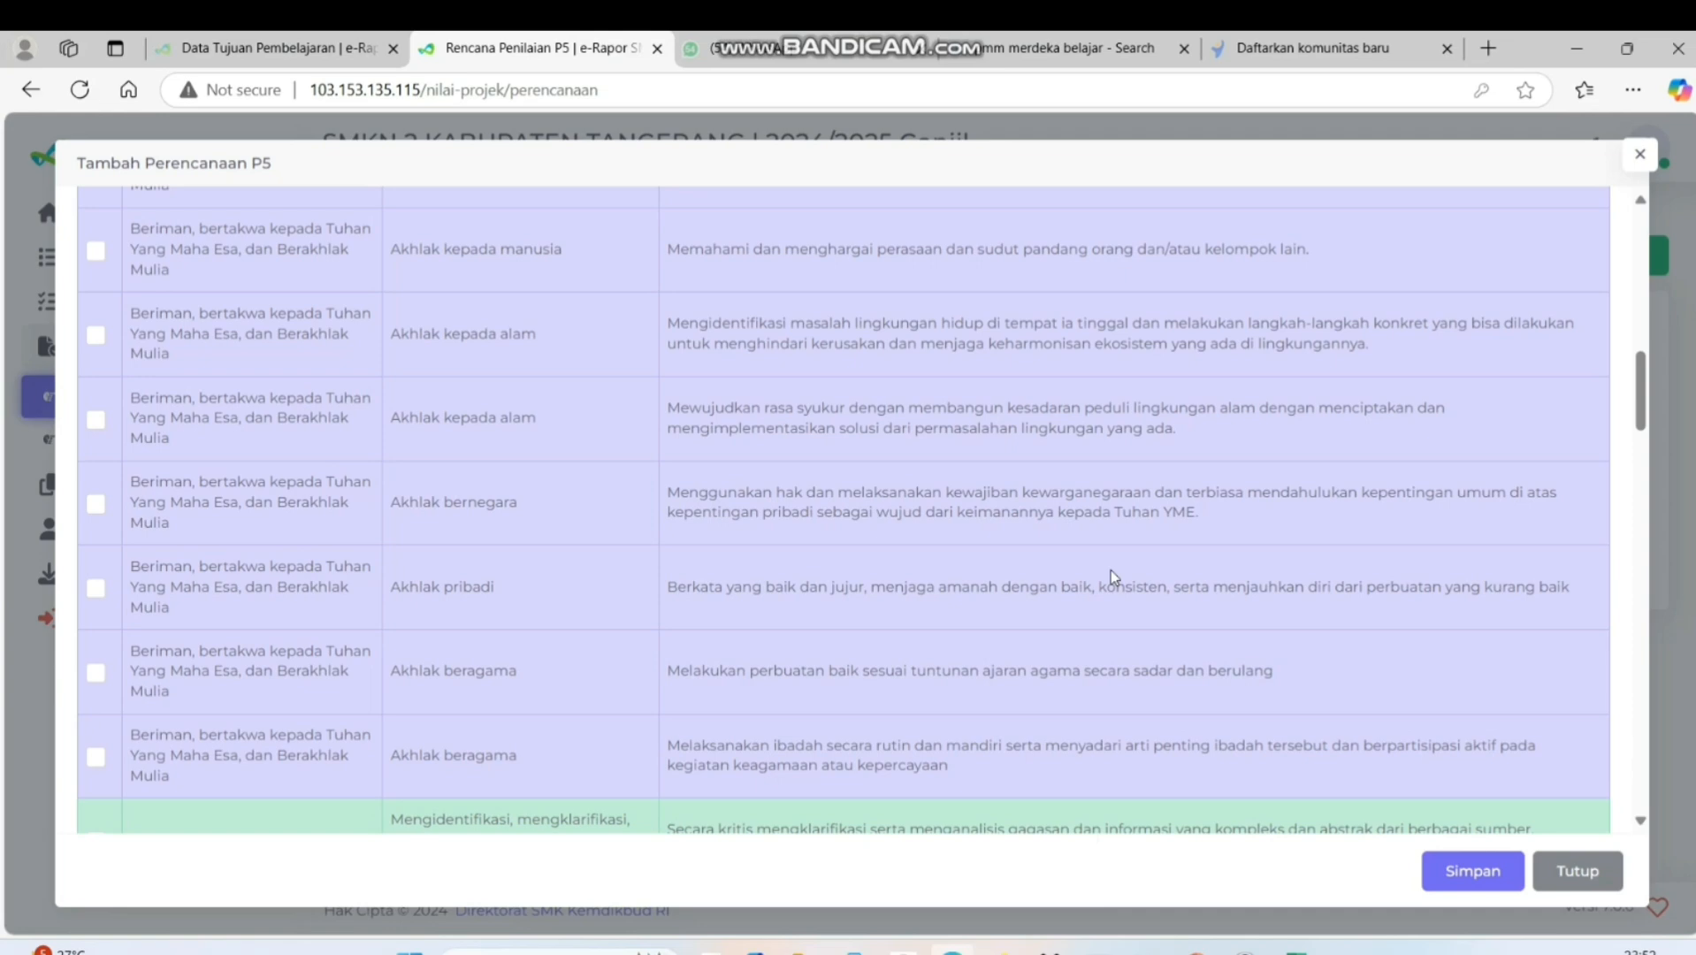
left_click(96, 336)
Check theme 1's second row in the workbook and include the Bergotong royong sub-element "Membangun tim dan mengelola kerjasama..." in the plan
left_click(1296, 951)
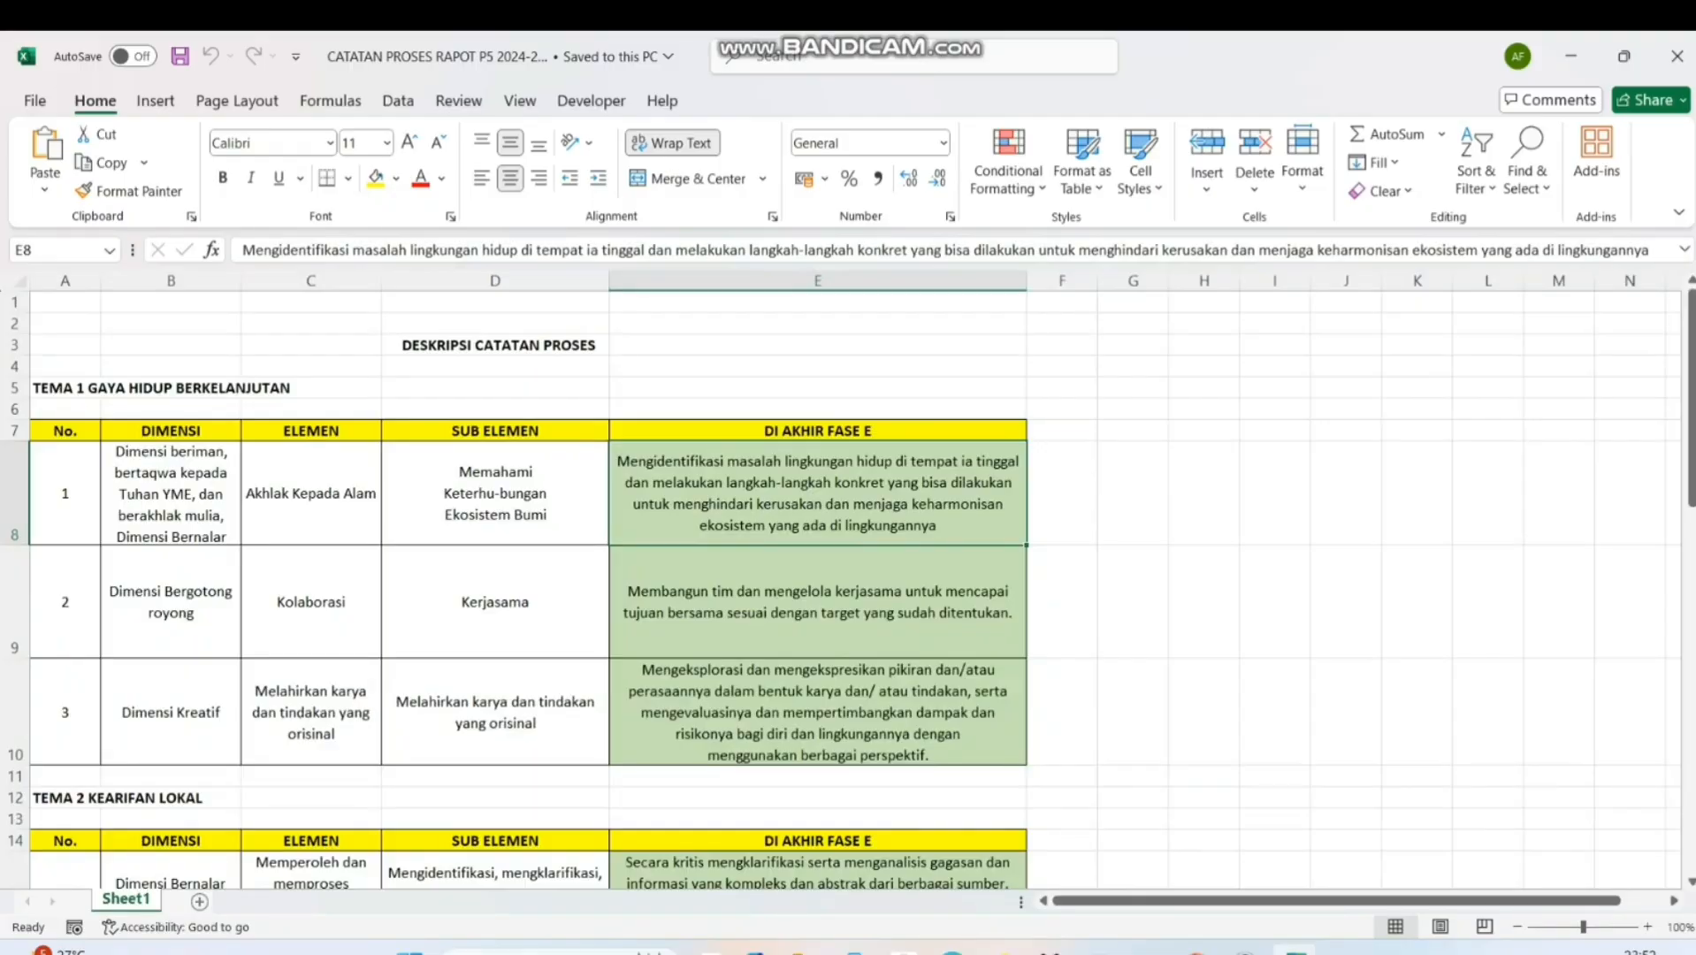
left_click(196, 605)
left_click(347, 597)
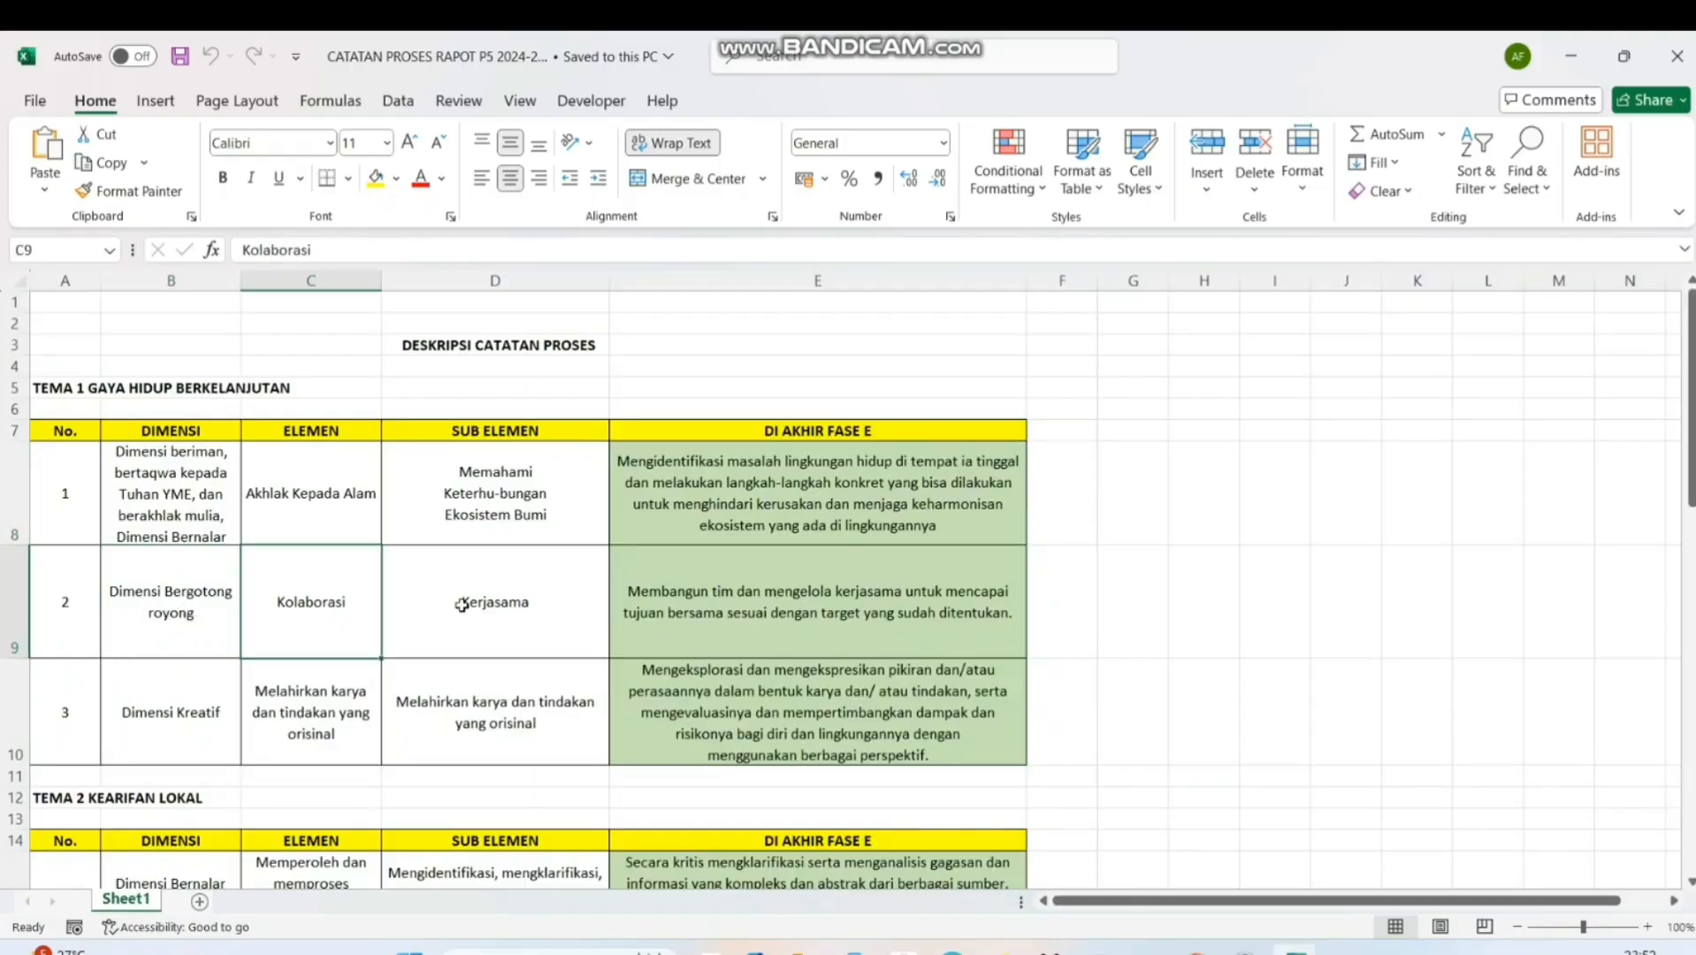
left_click(462, 604)
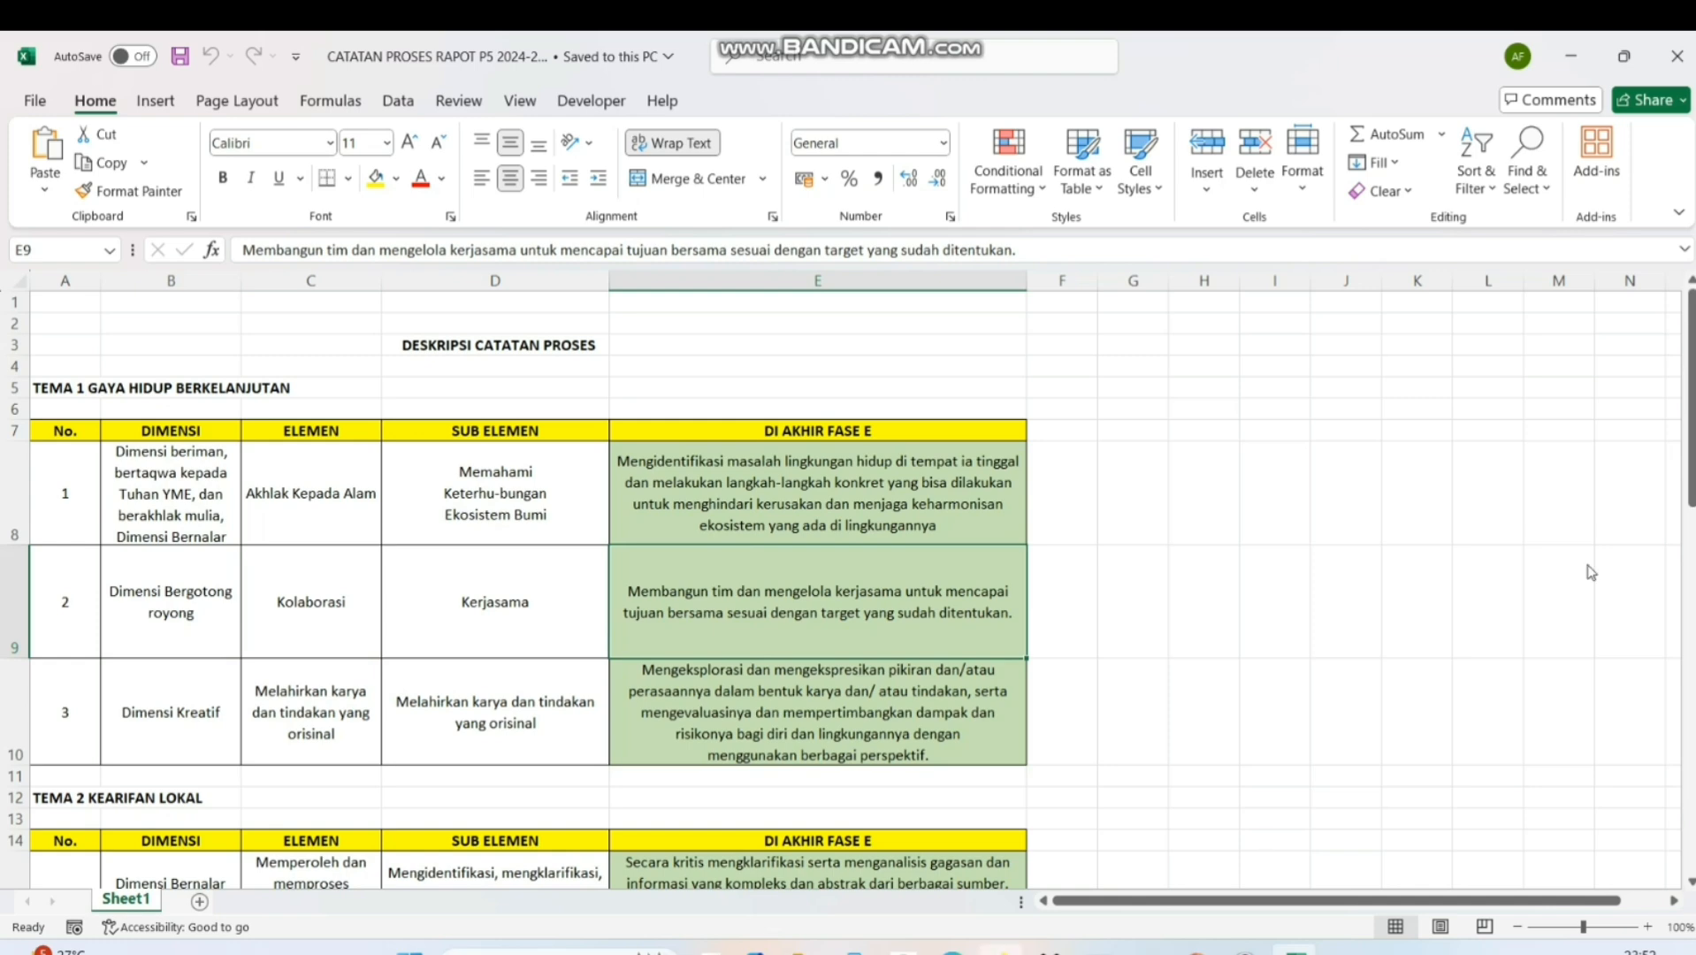
key("alt+Tab")
scroll(922, 575, "down", 10)
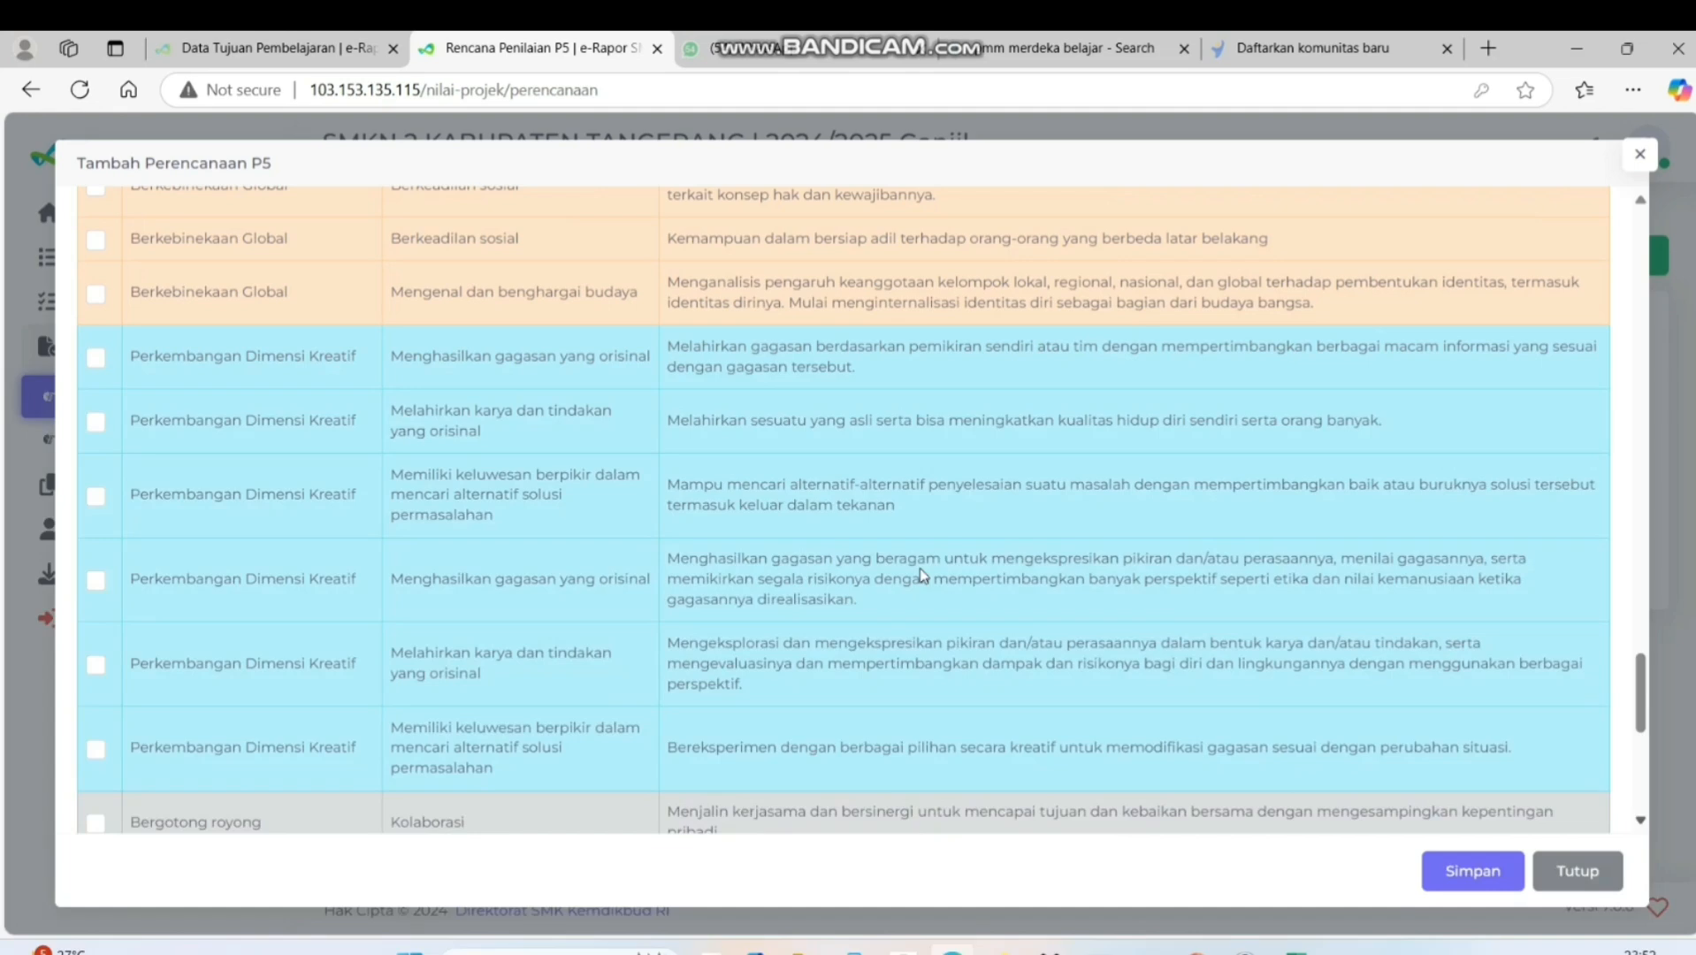
scroll(919, 575, "down", 4)
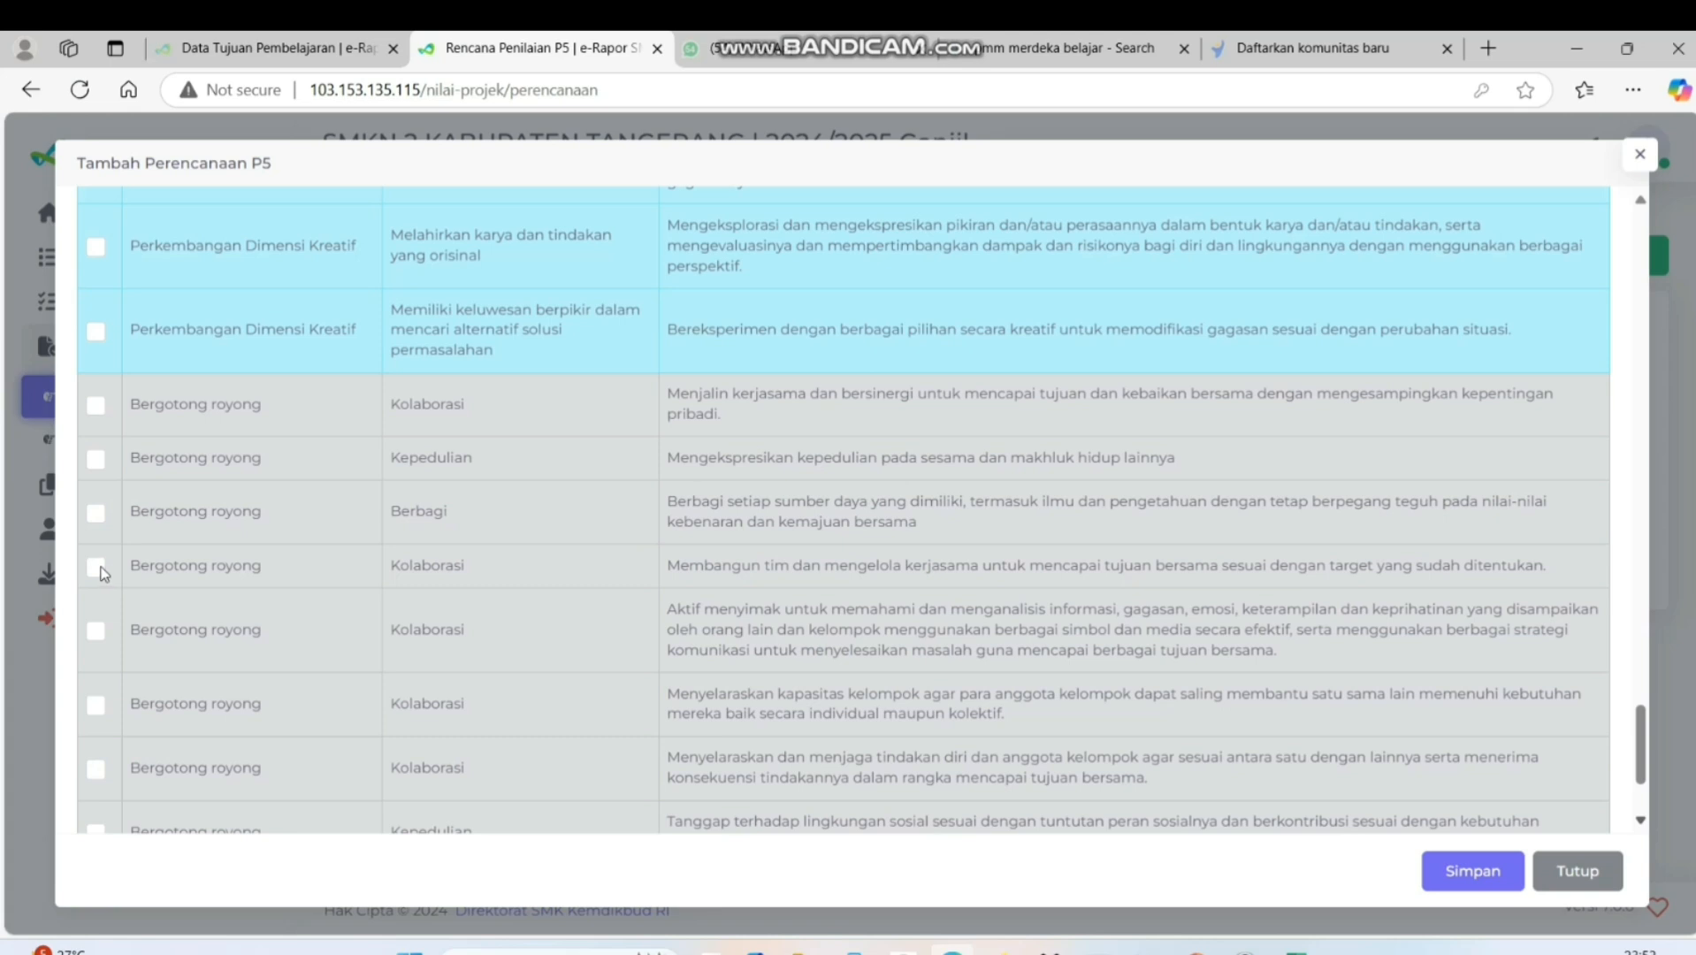
left_click(101, 567)
left_click(96, 570)
Check theme 1's third row in the workbook and include the Dimensi Kreatif sub-element "Mengeksplorasi dan mengekspresikan pikiran dan/atau perasaannya..." in the plan
mouse_move(1295, 951)
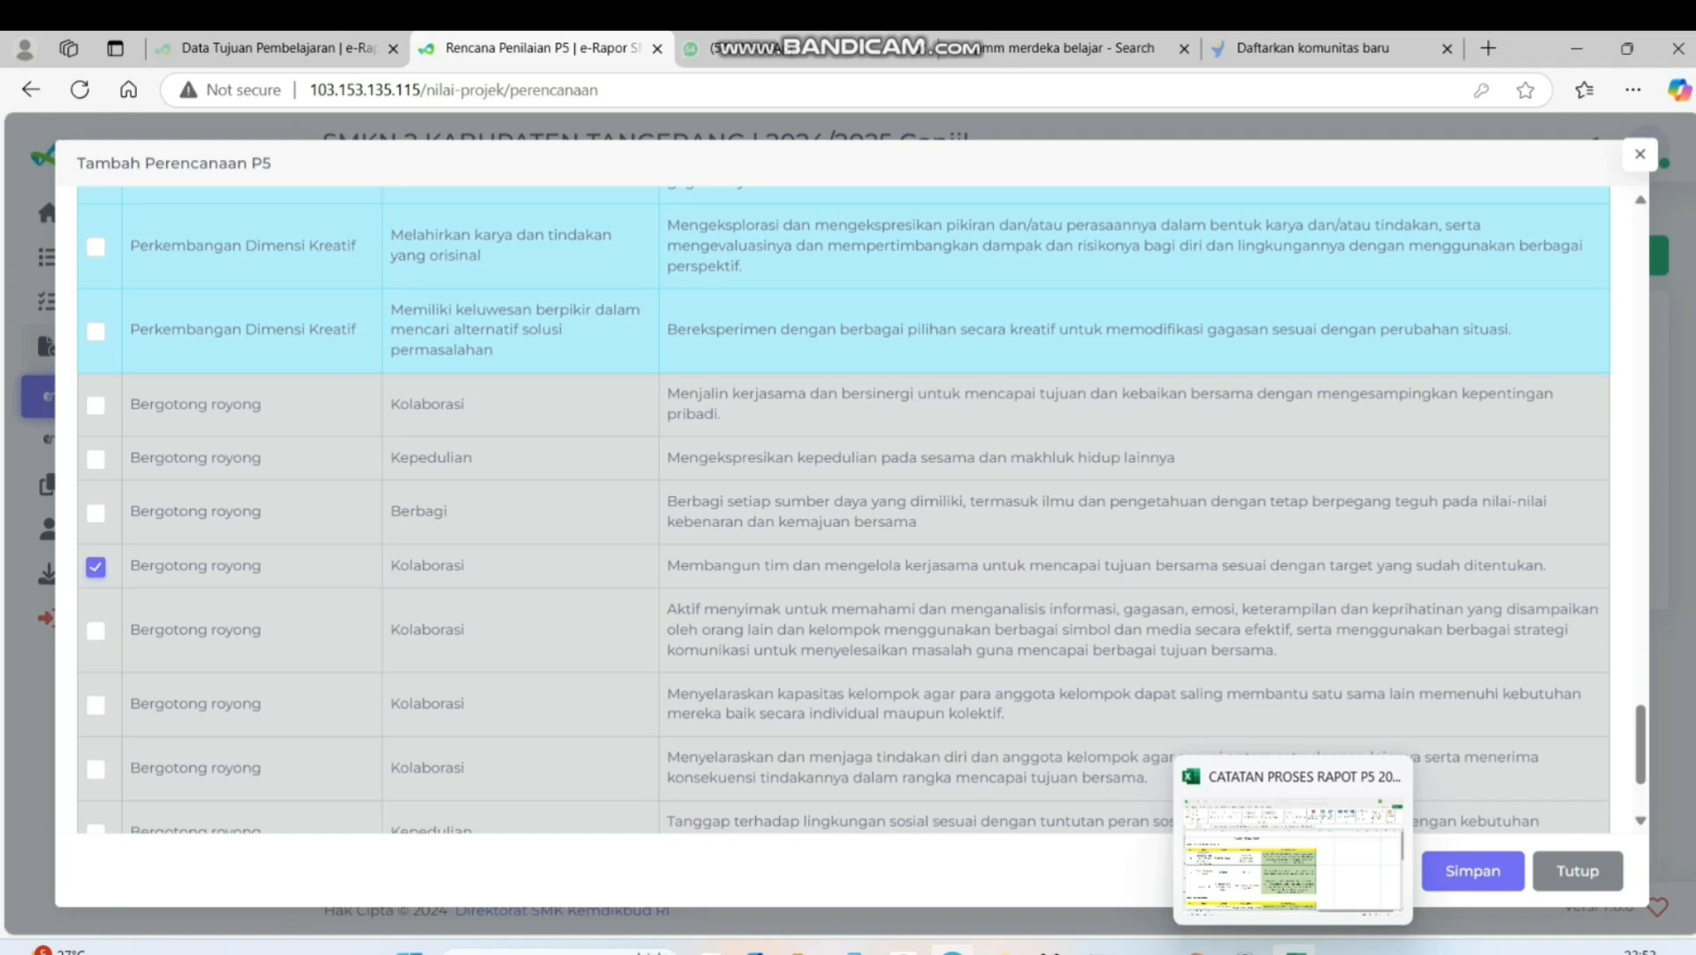
left_click(1295, 951)
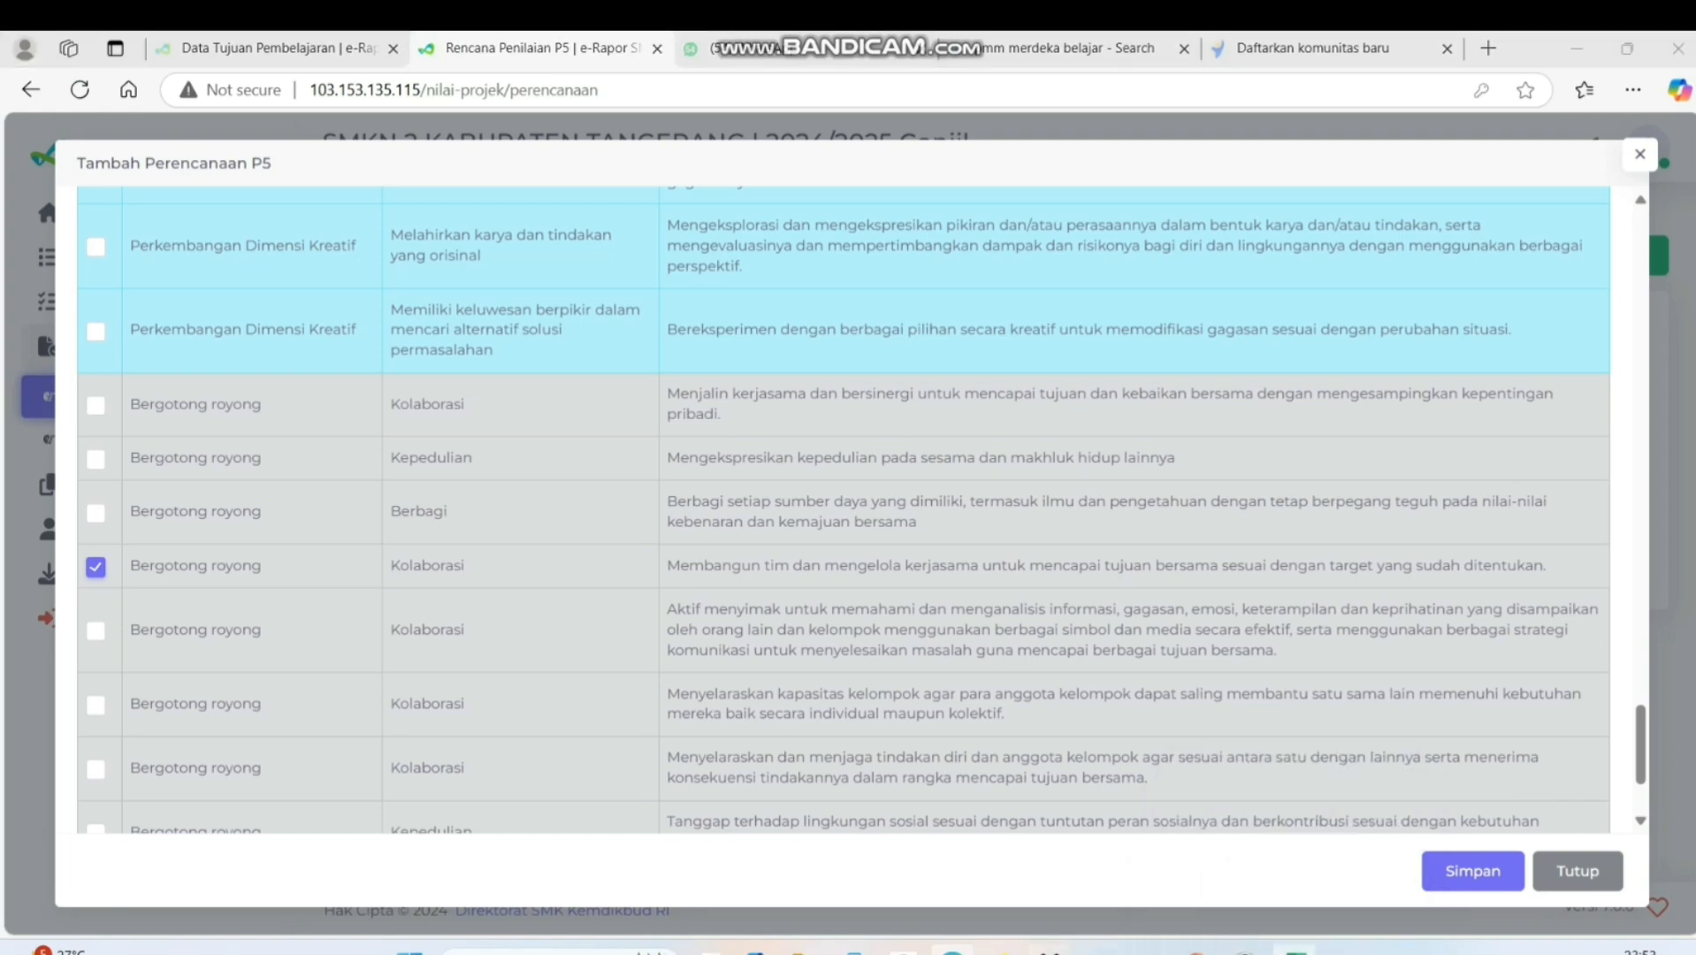
left_click(874, 697)
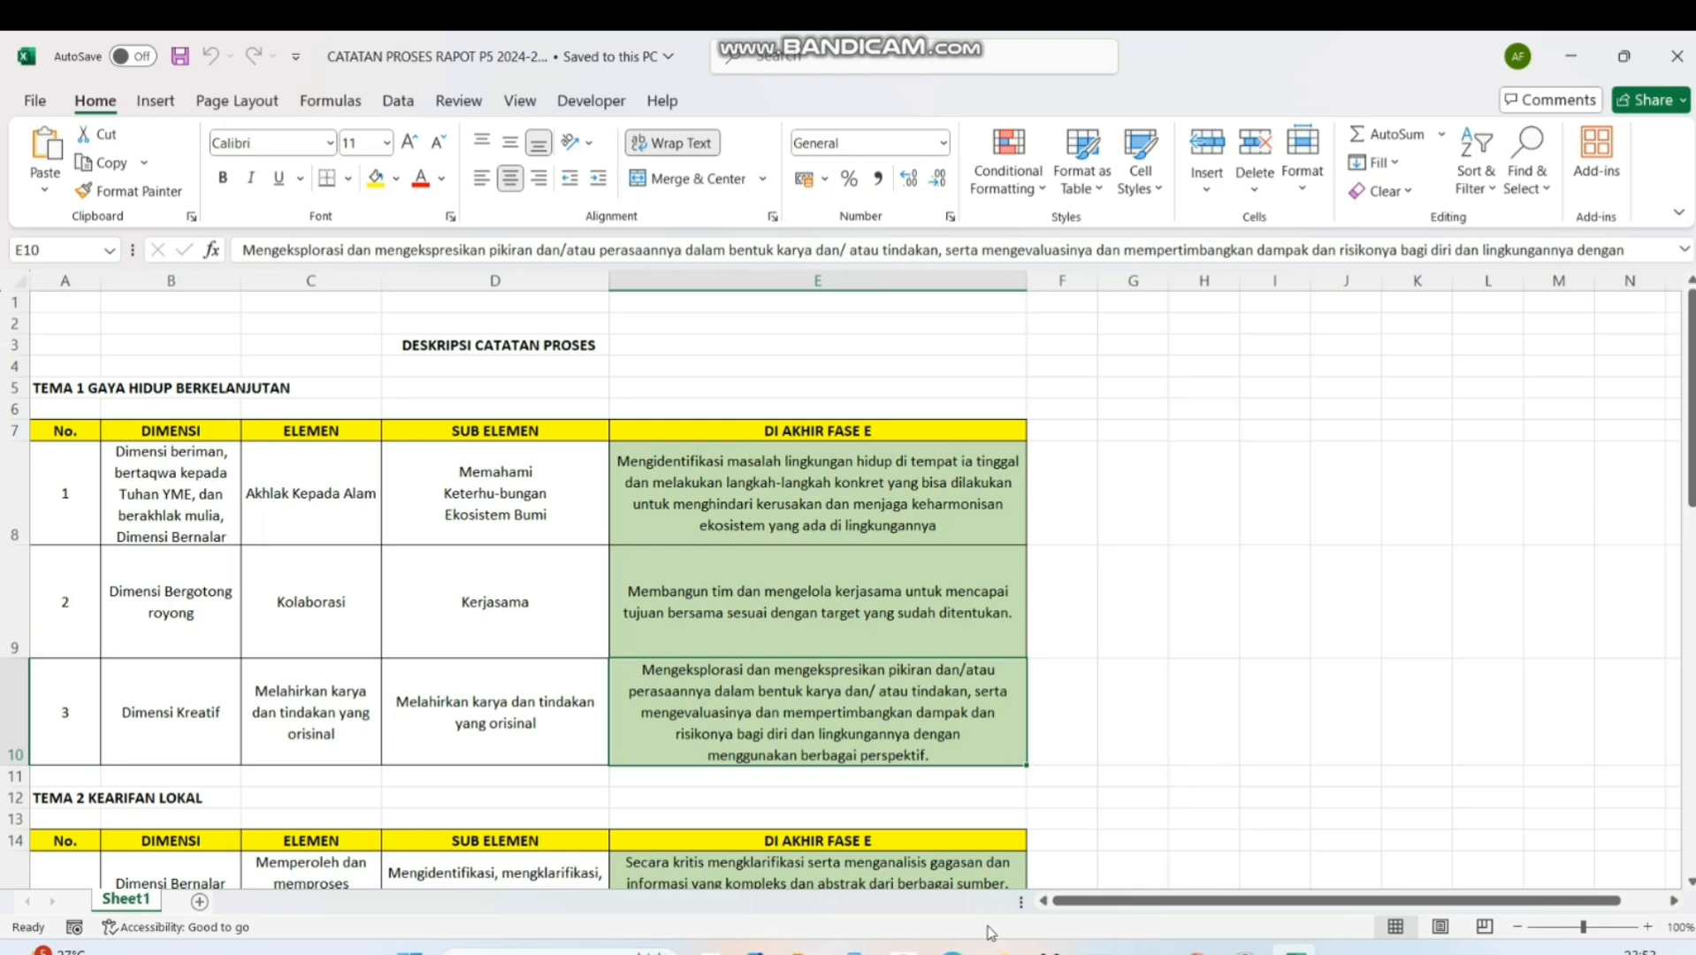
mouse_move(952, 950)
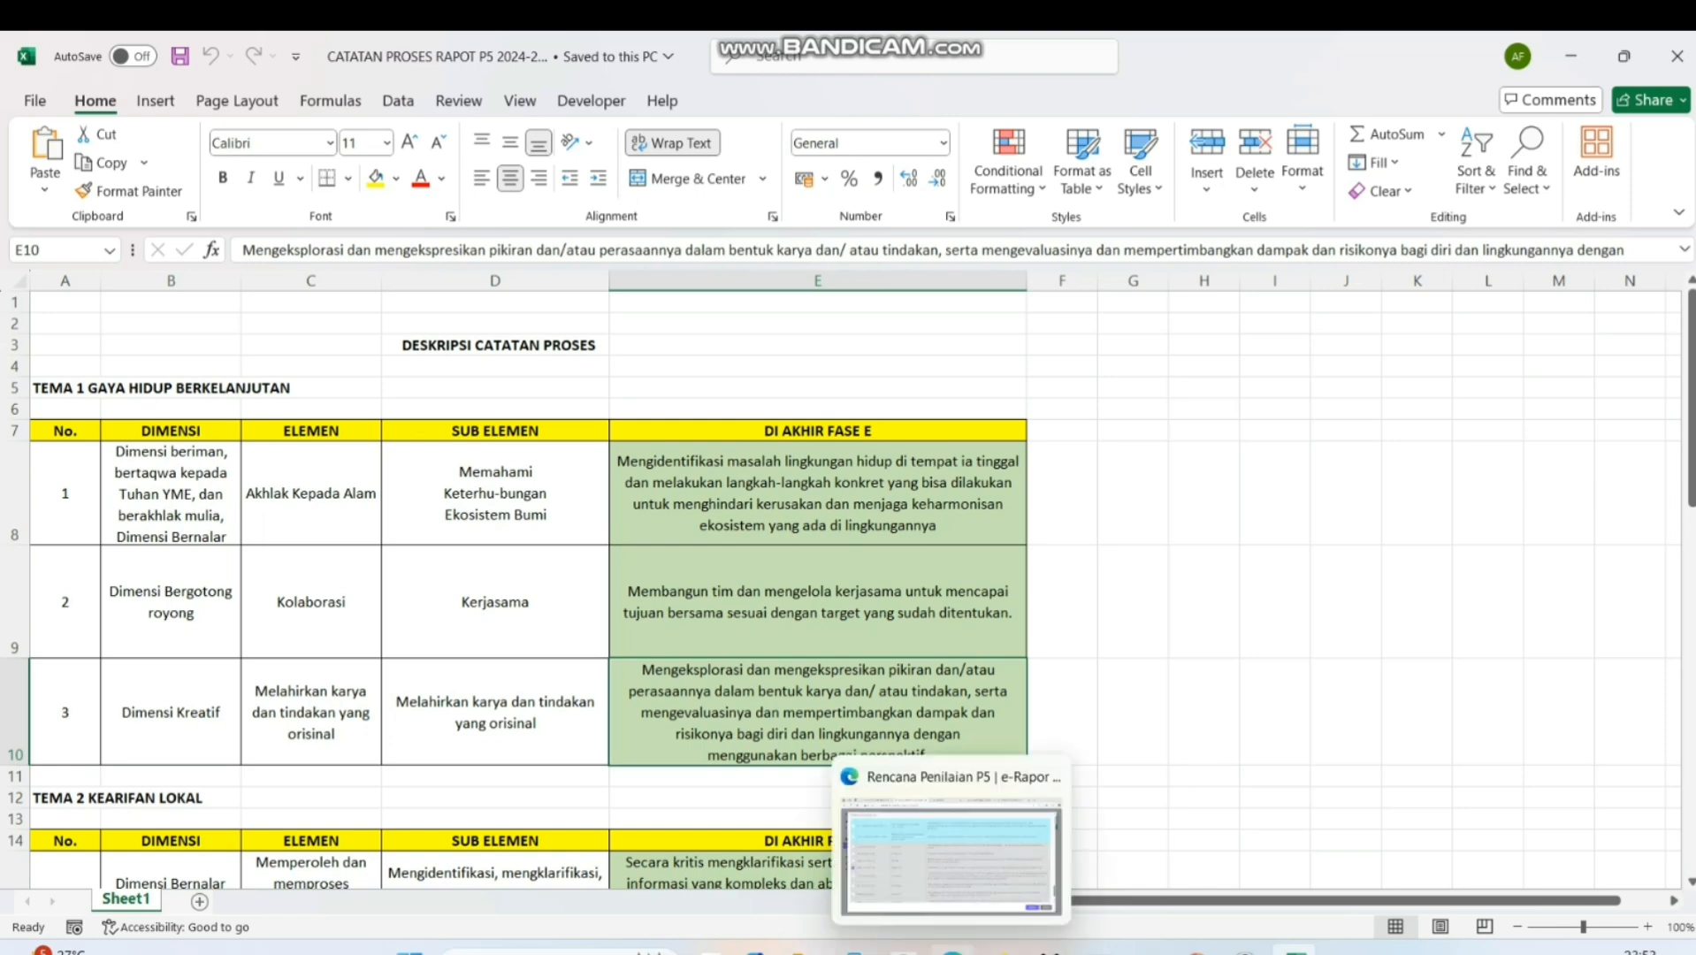
left_click(953, 951)
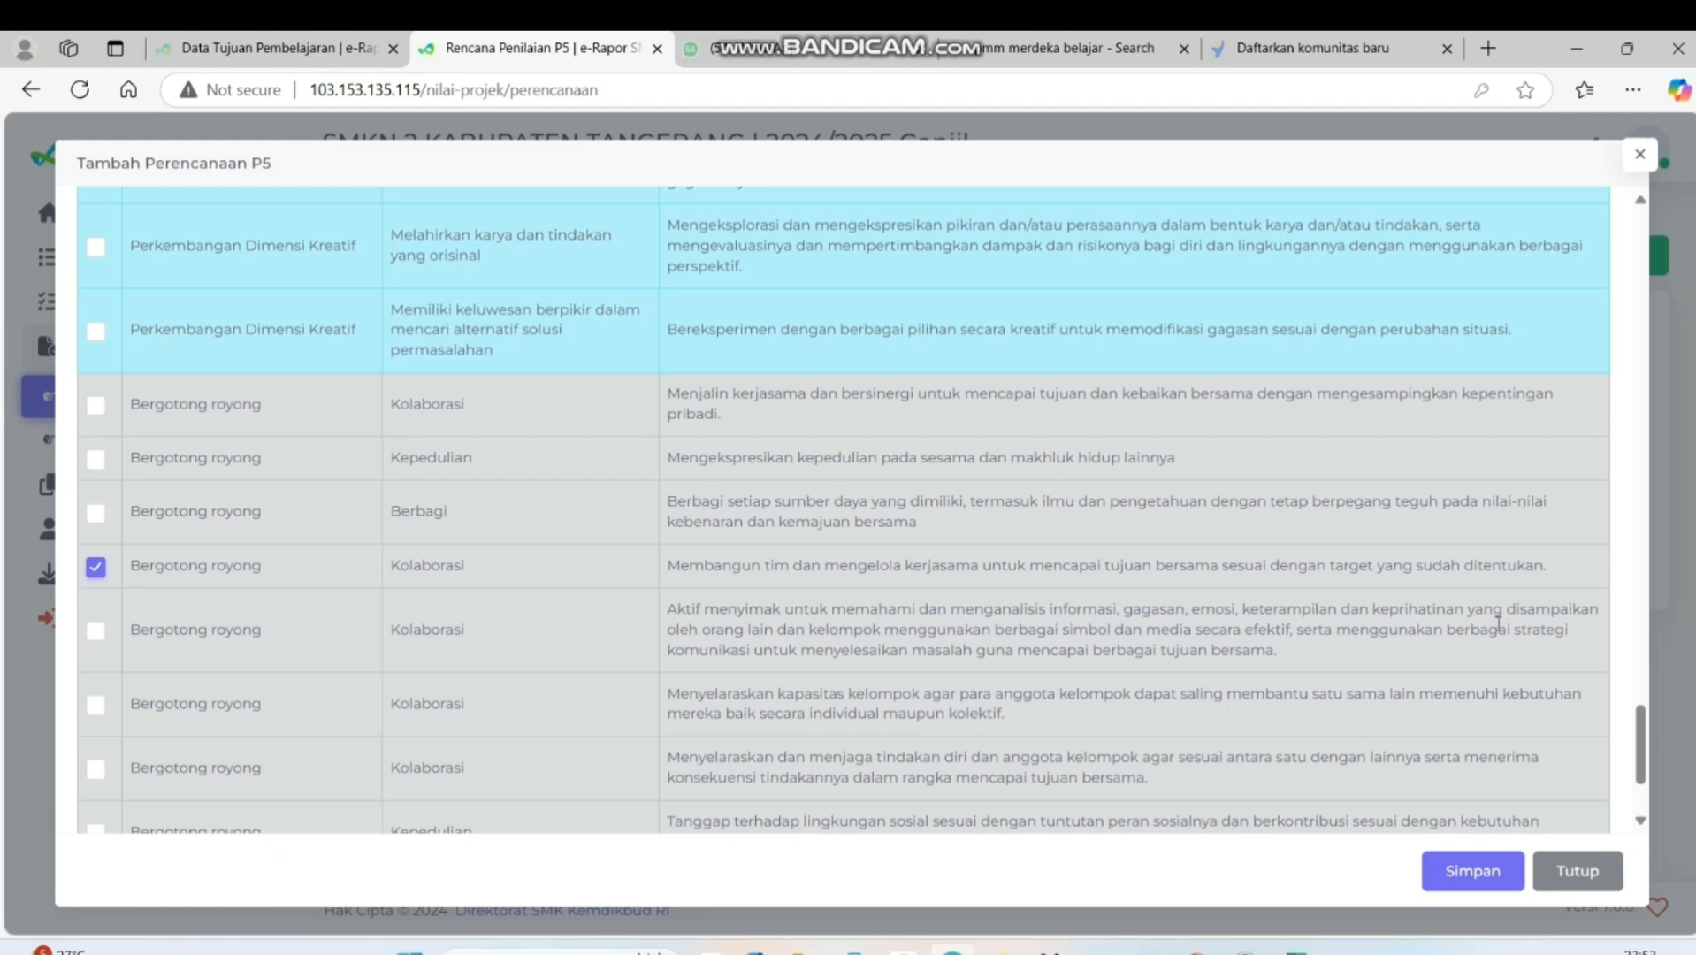
left_click(1641, 201)
left_click(1640, 201)
left_click(1641, 201)
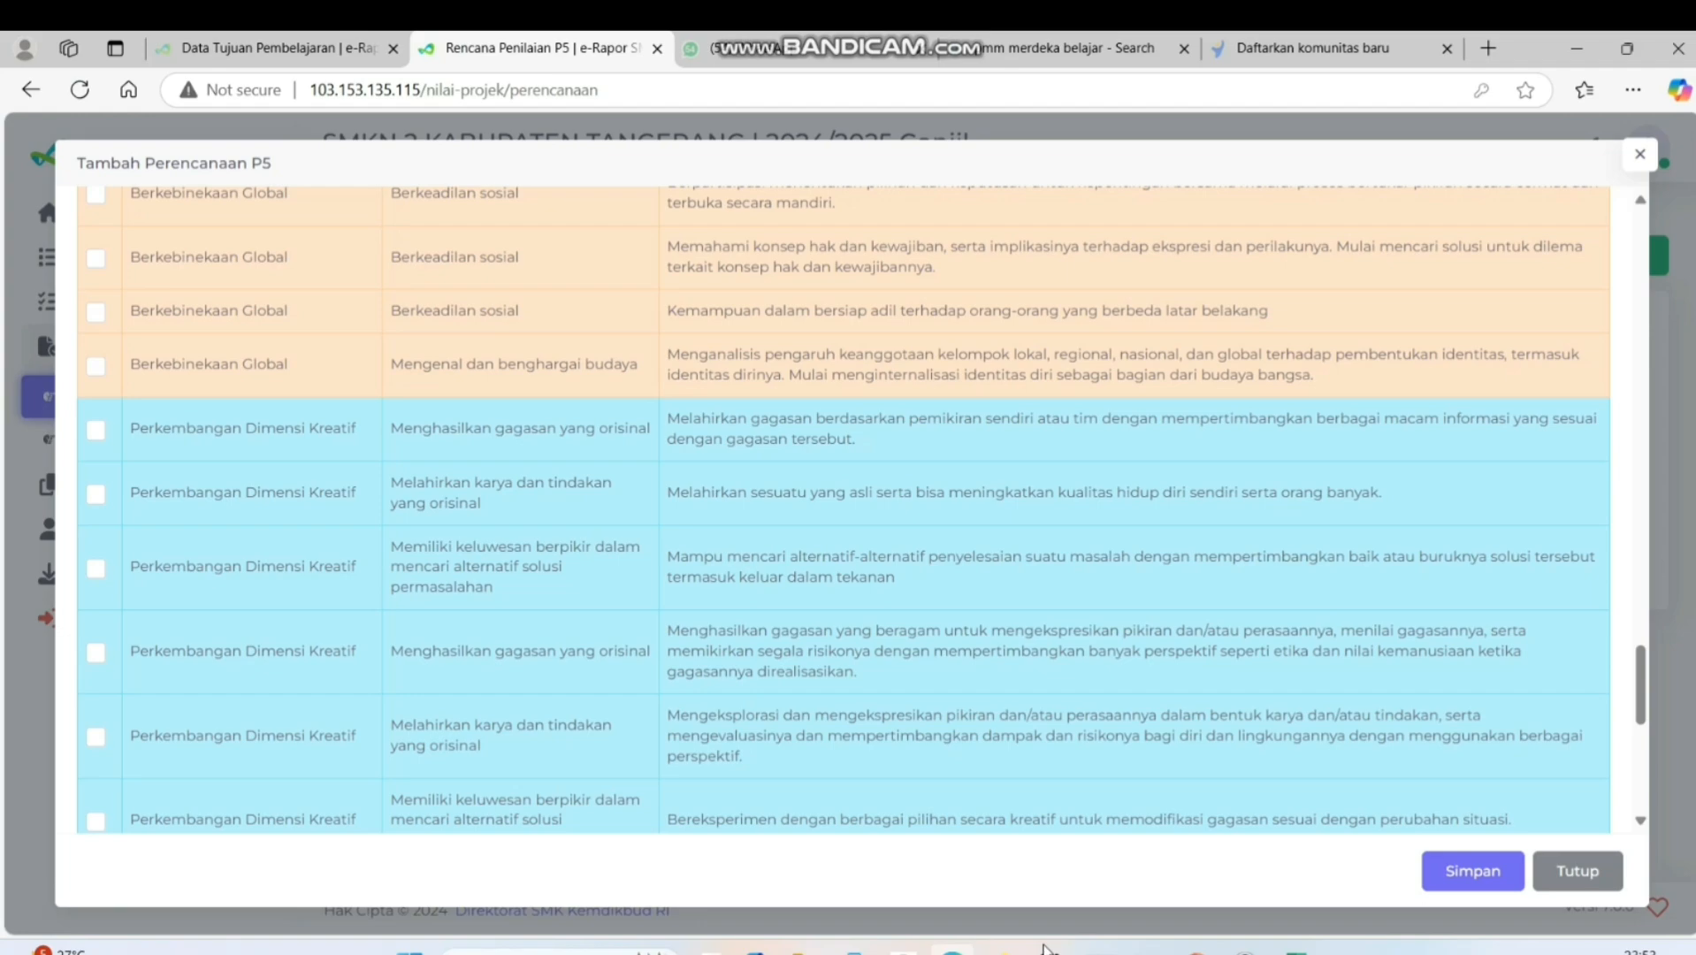
left_click(1295, 951)
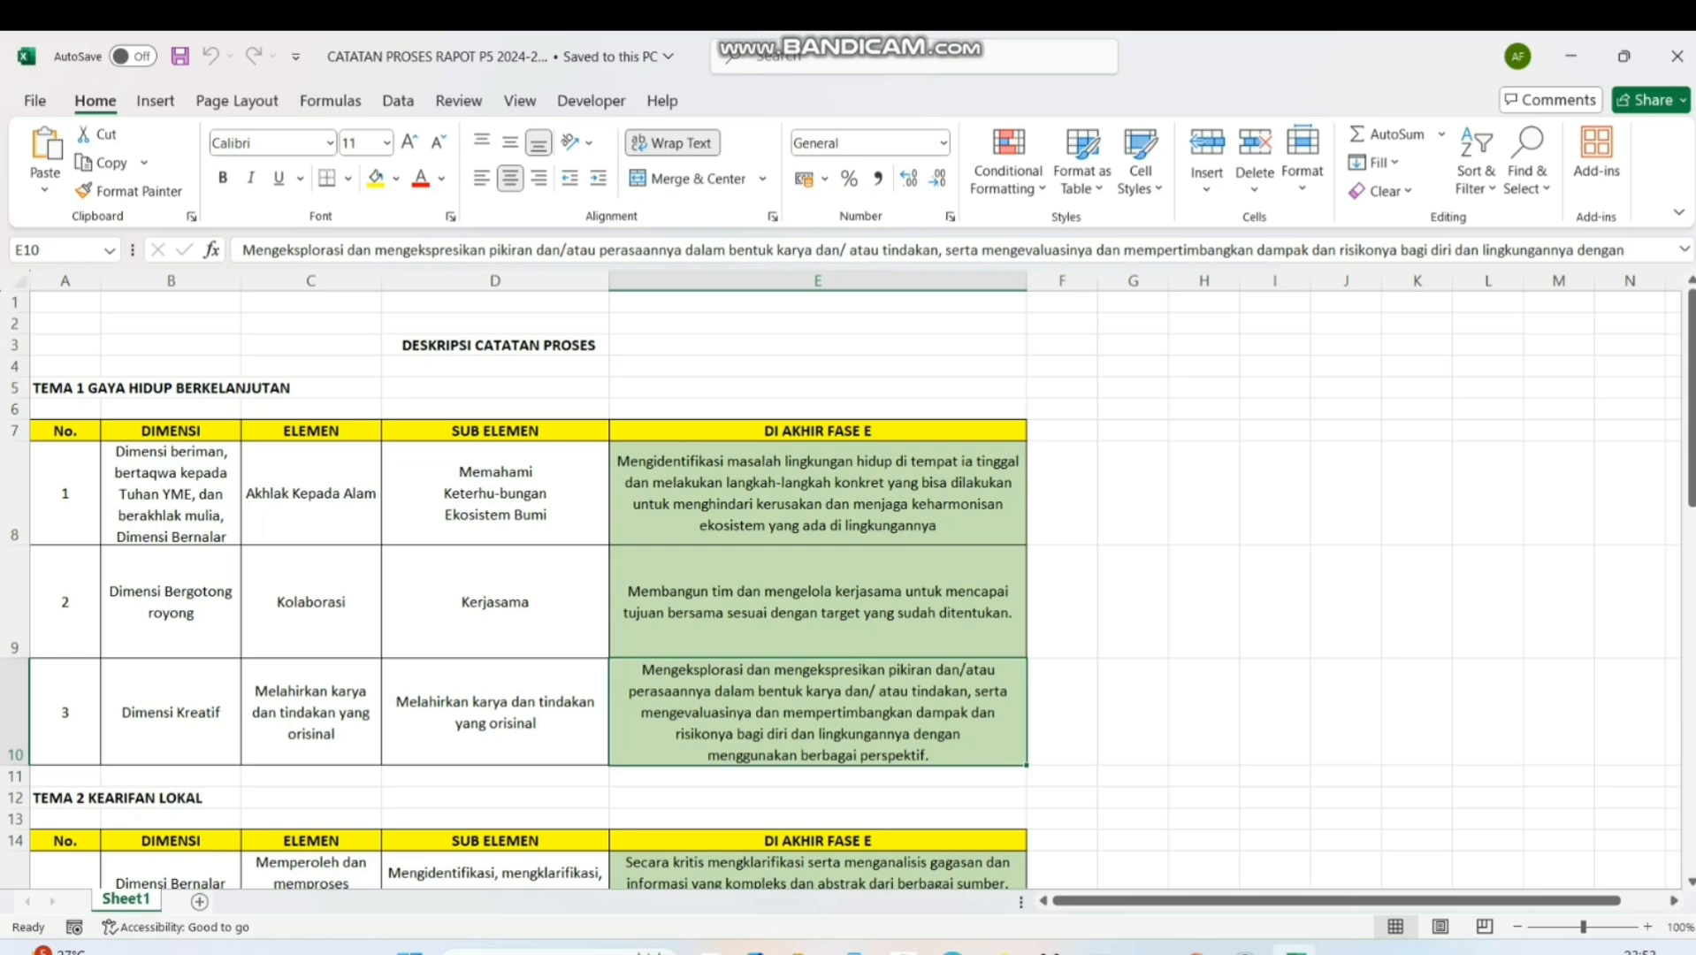
left_click(952, 951)
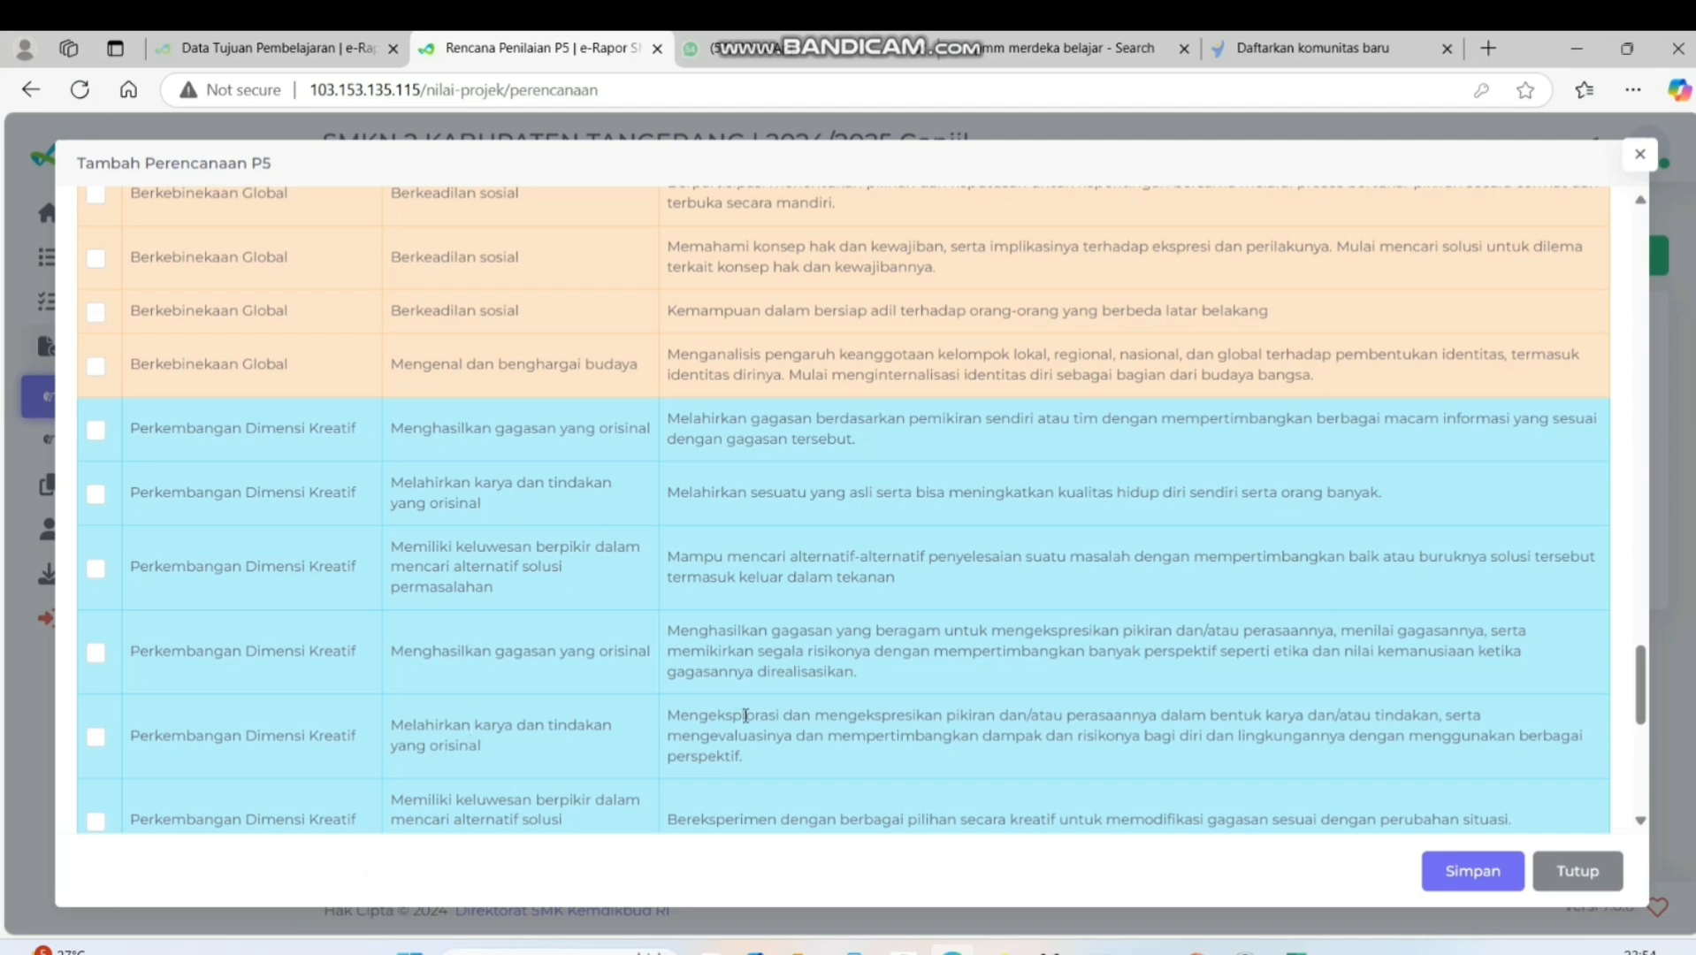
left_click(97, 737)
Save the completed P5 assessment plan and dismiss the resulting message
scroll(1643, 800, "down", 5)
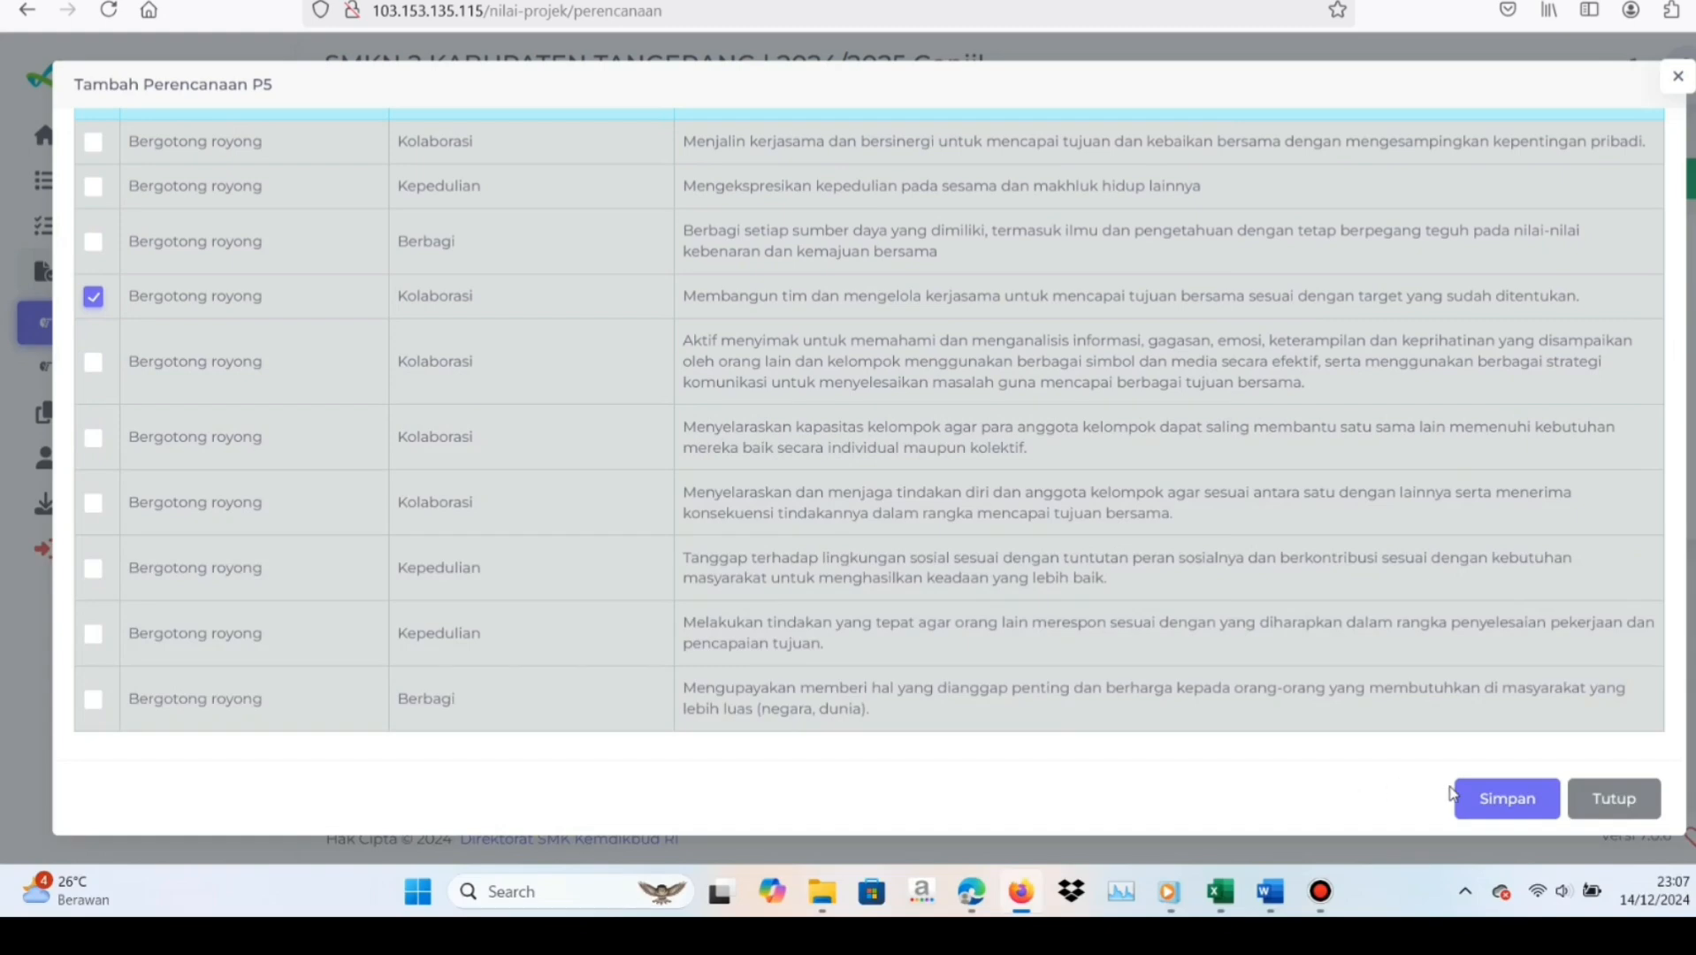
left_click(1487, 800)
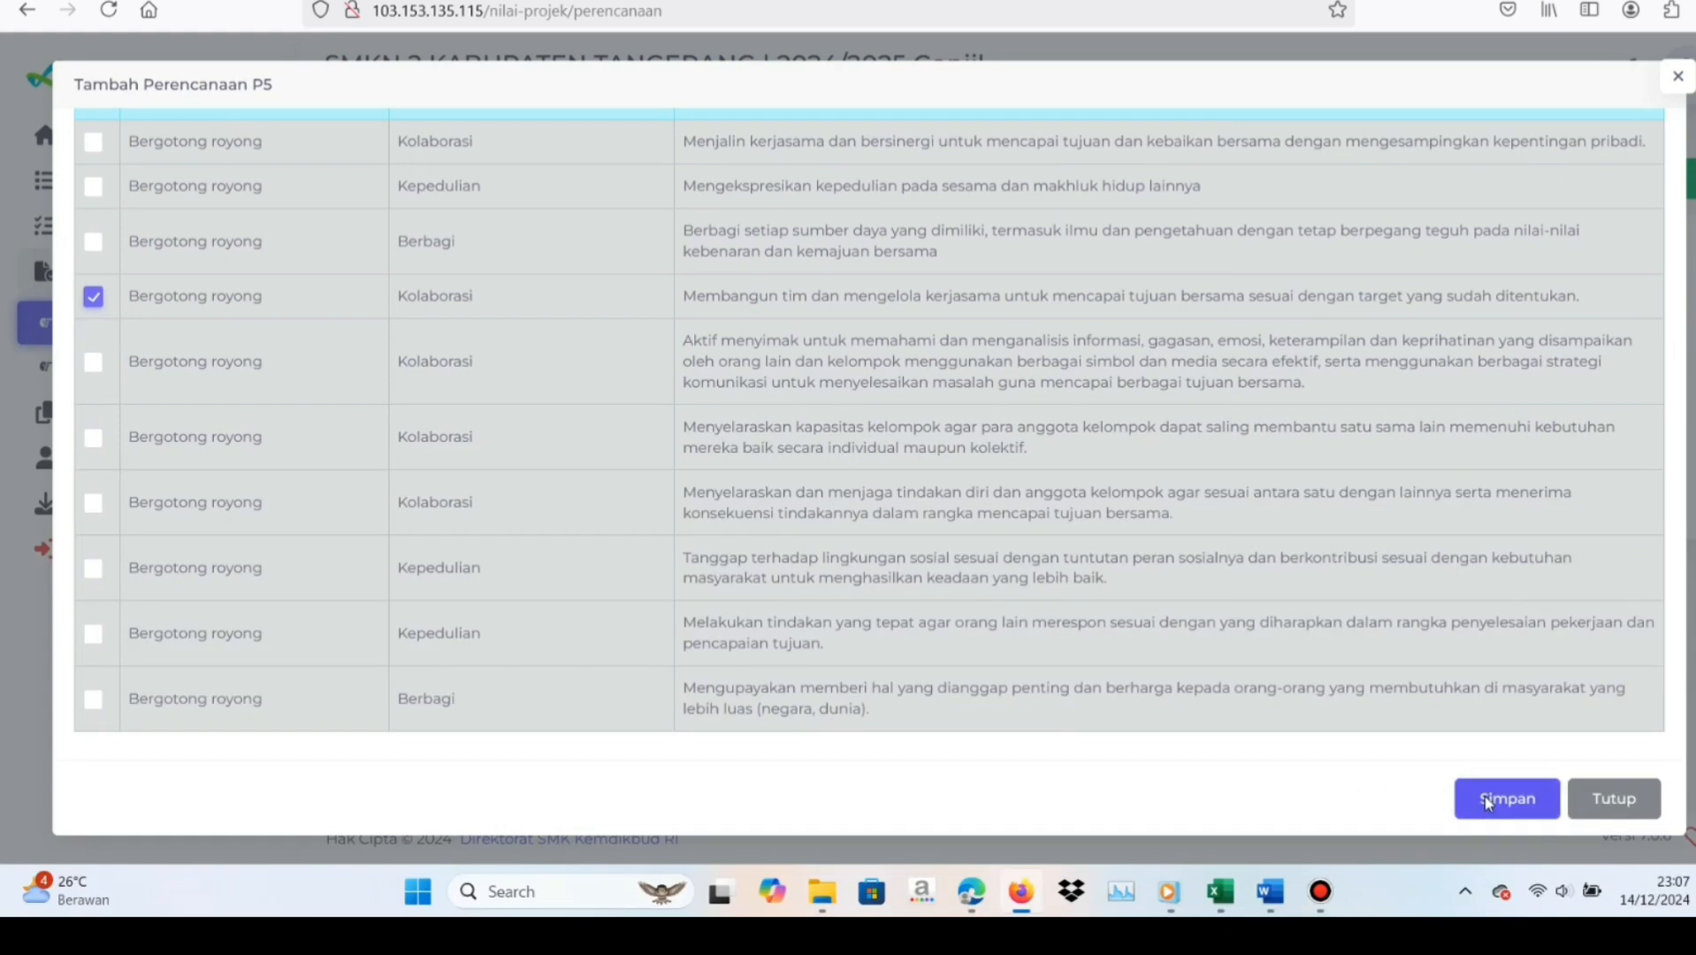
left_click(1485, 798)
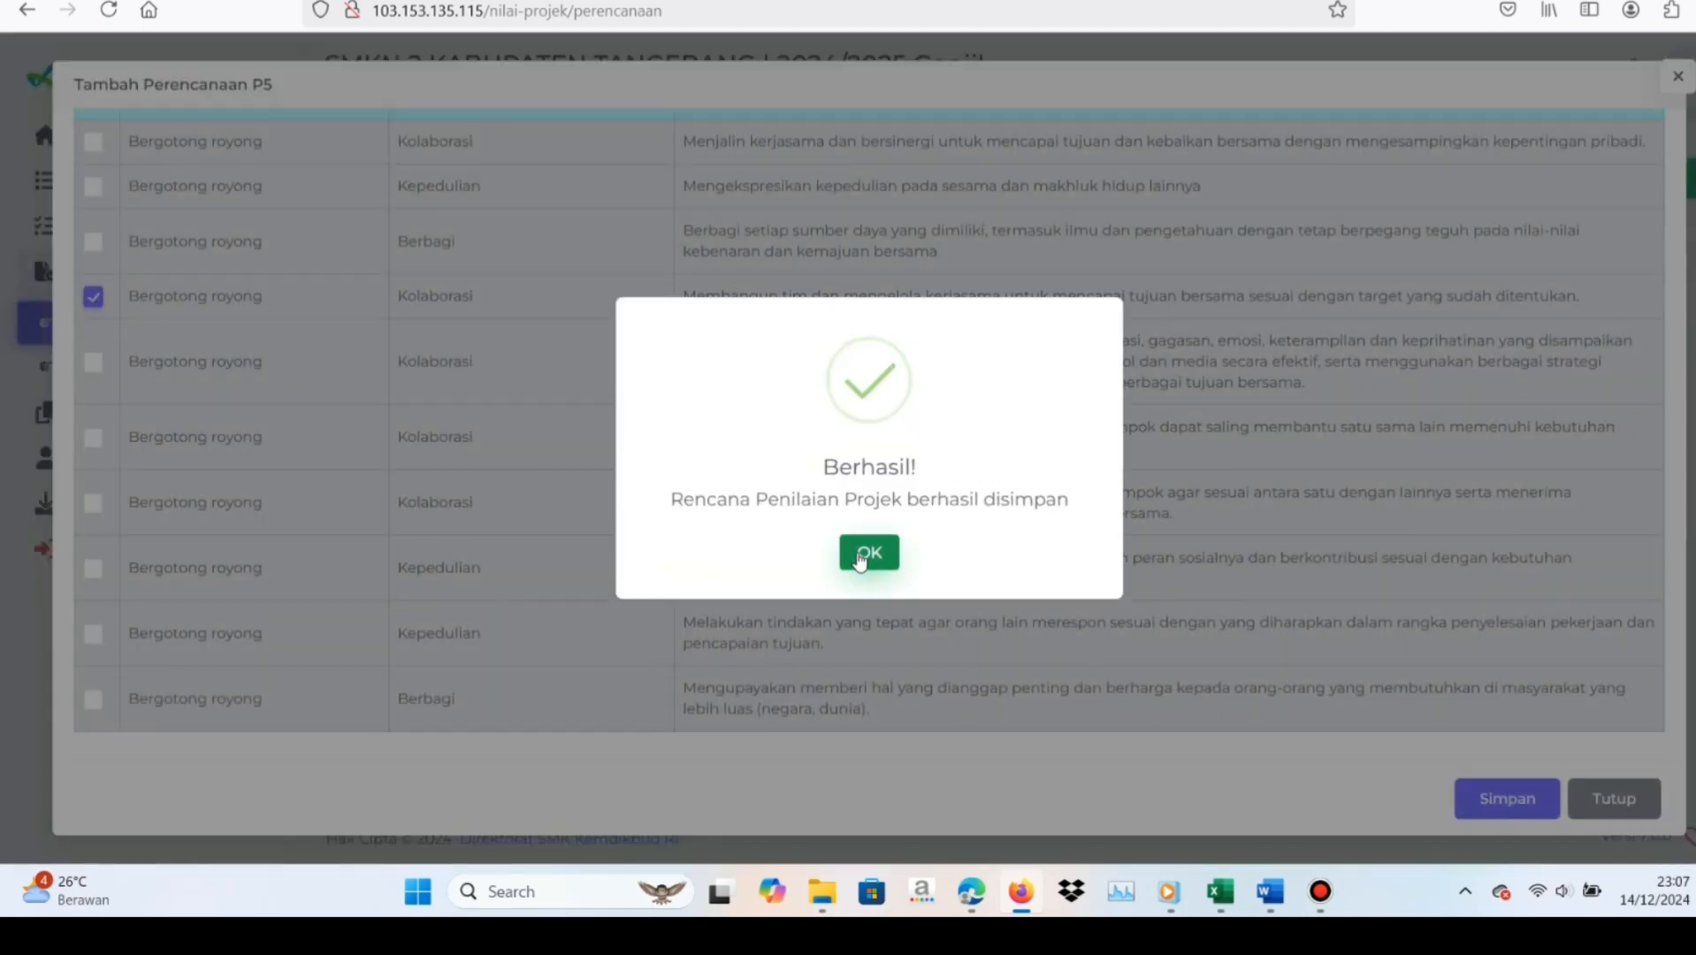
left_click(863, 555)
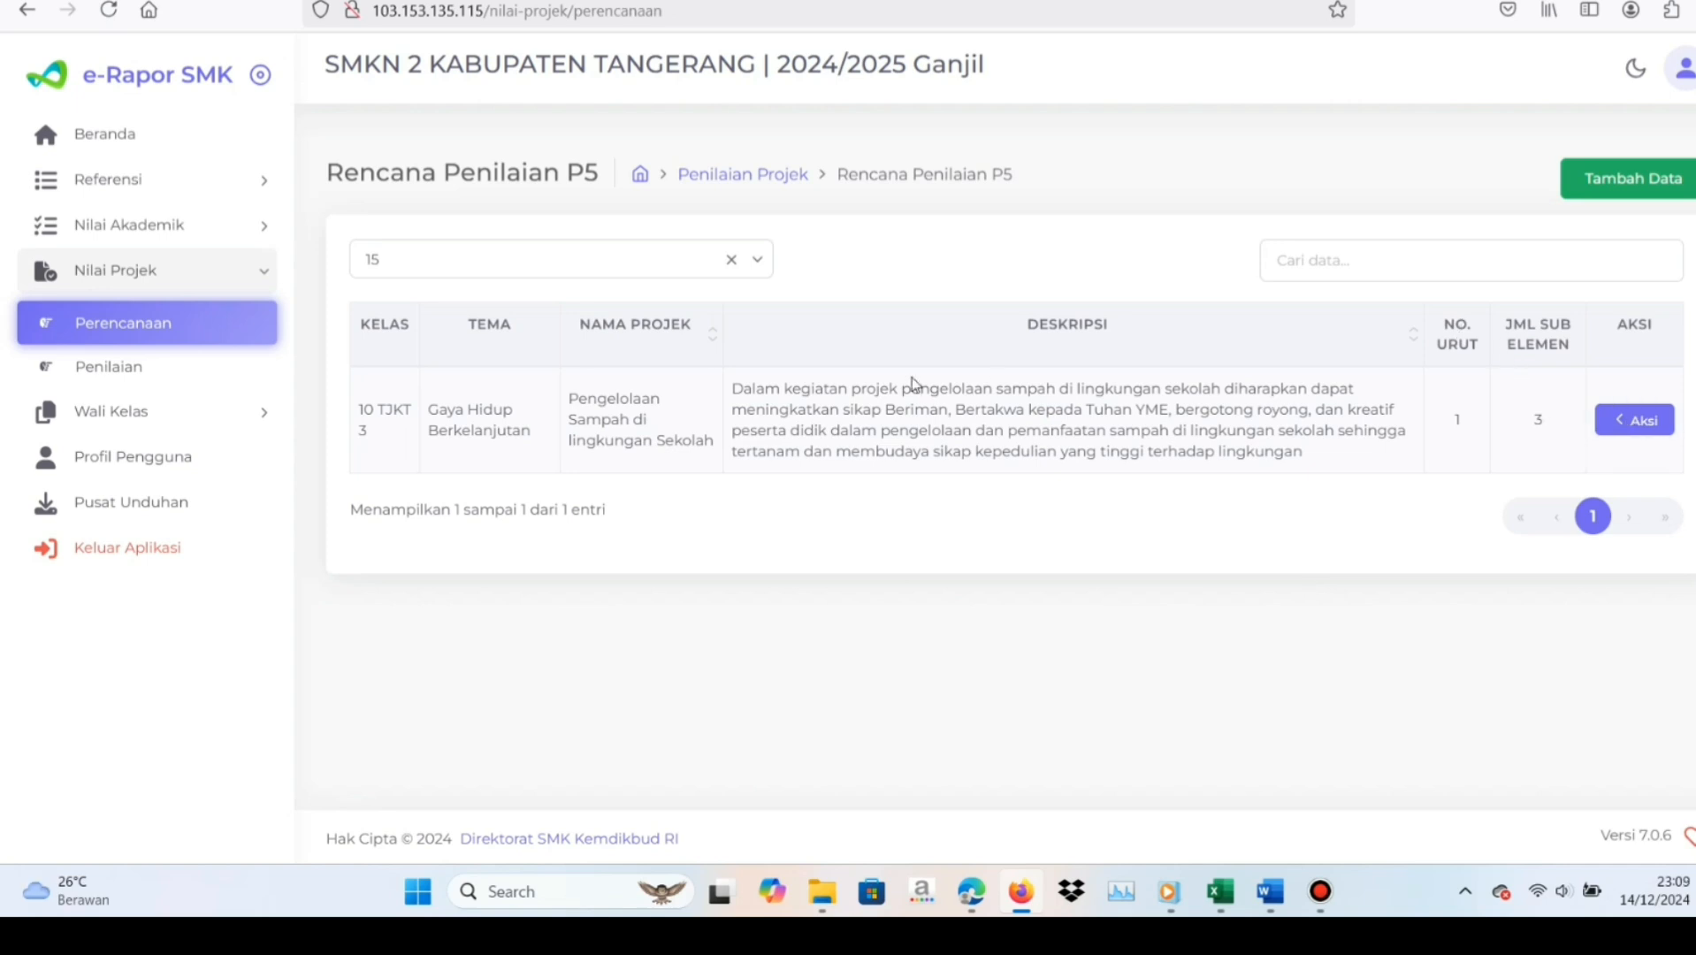
Open the Nilai Projek Penilaian page and load the students of Kelas 10, Rombongan Belajar 10 TJKT 3
left_click(105, 371)
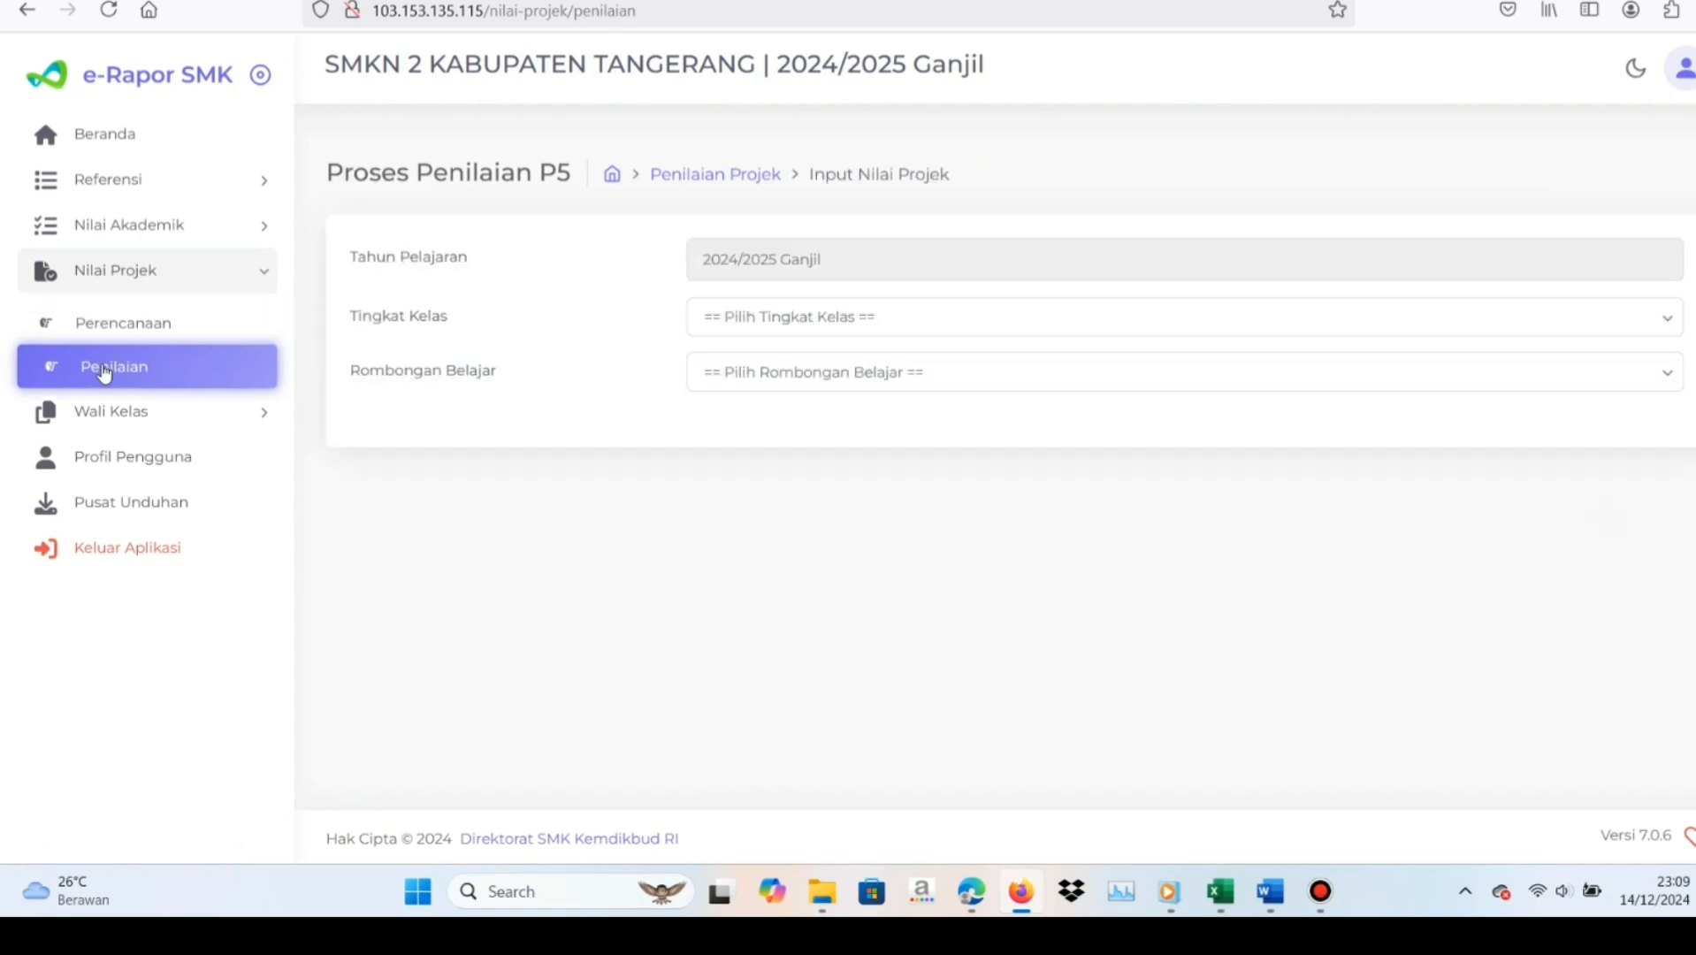
left_click(771, 323)
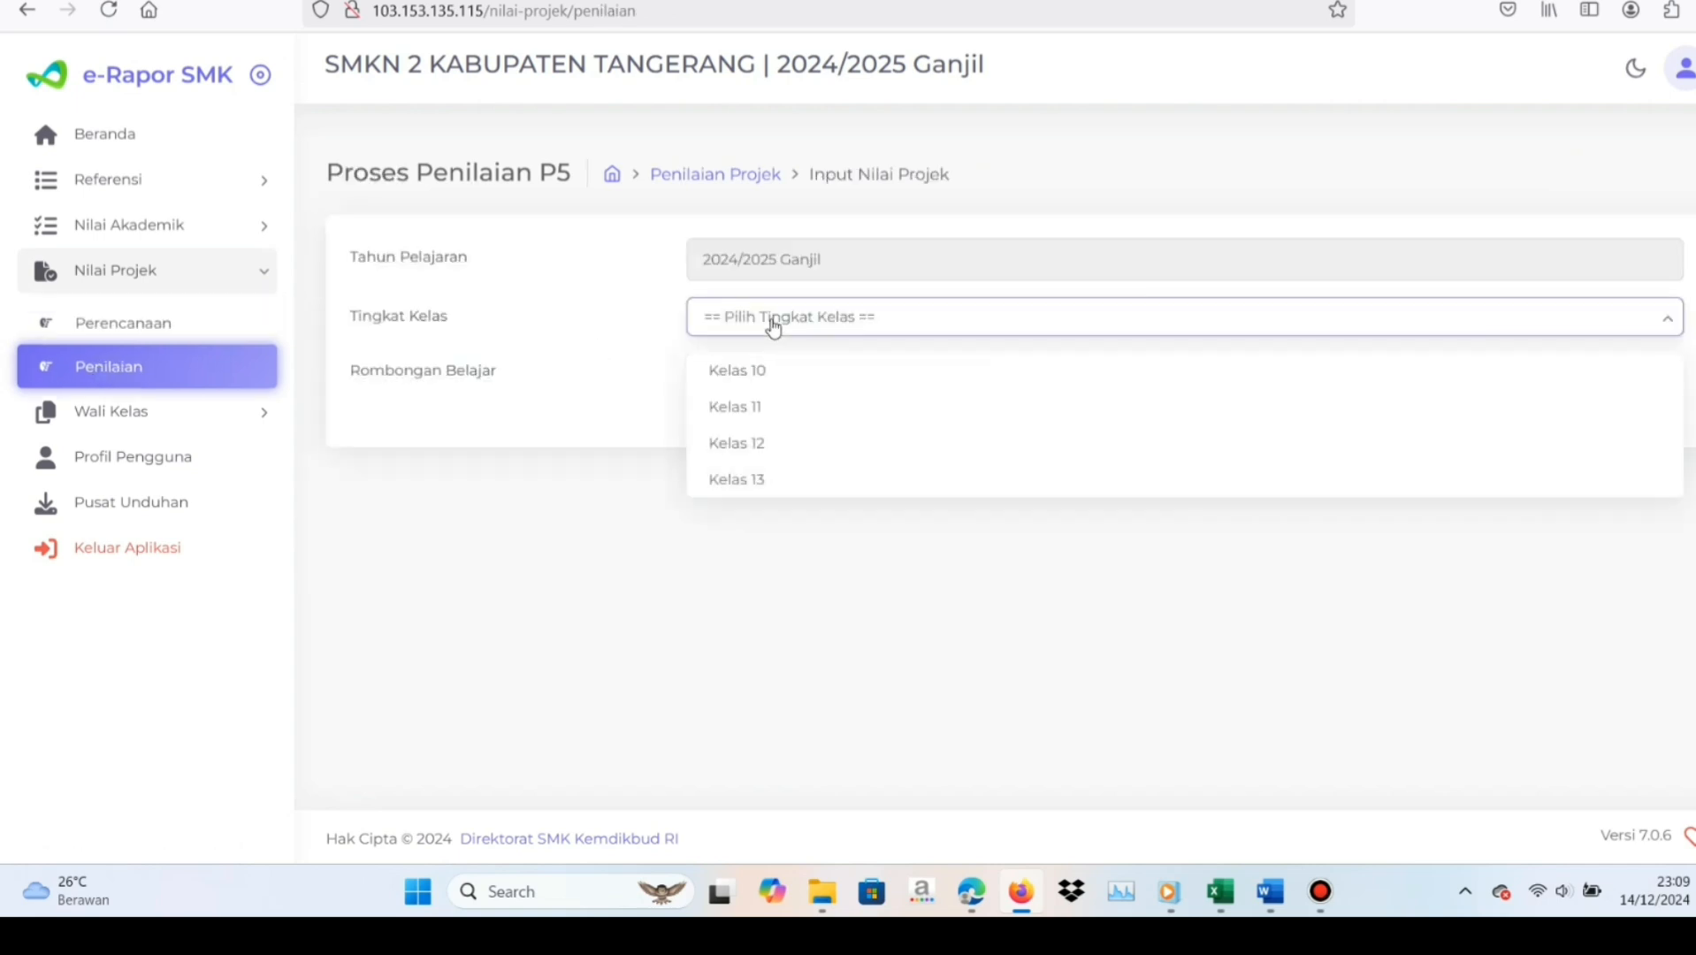
left_click(763, 373)
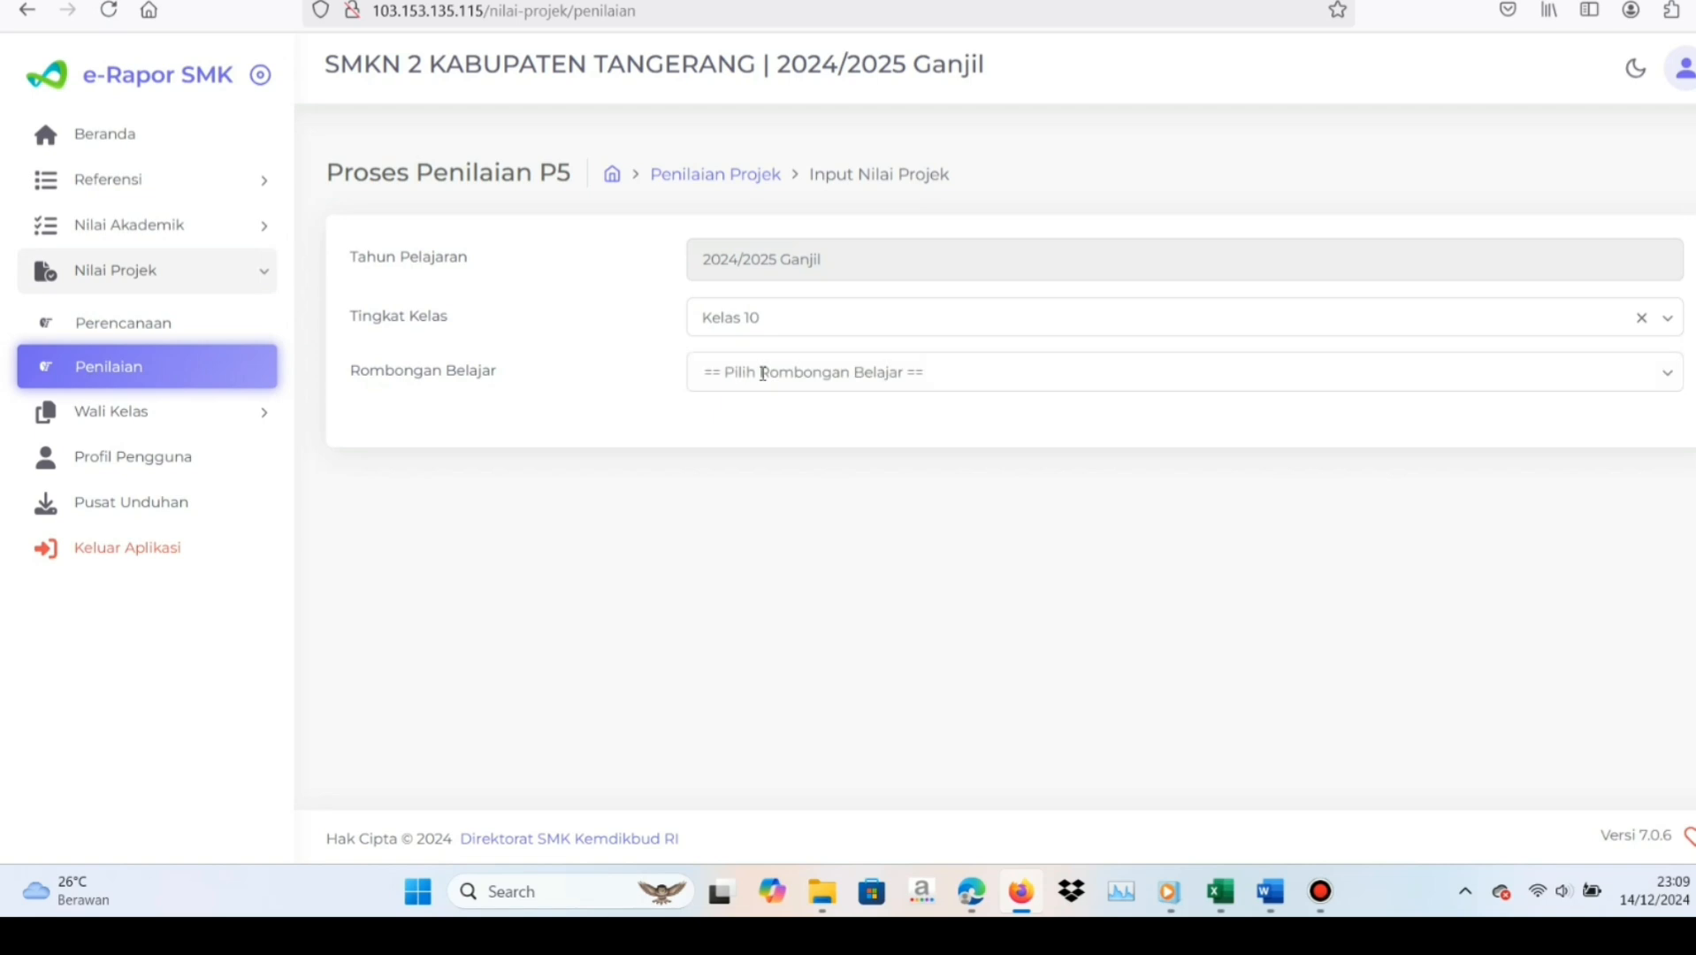
left_click(763, 372)
left_click(763, 428)
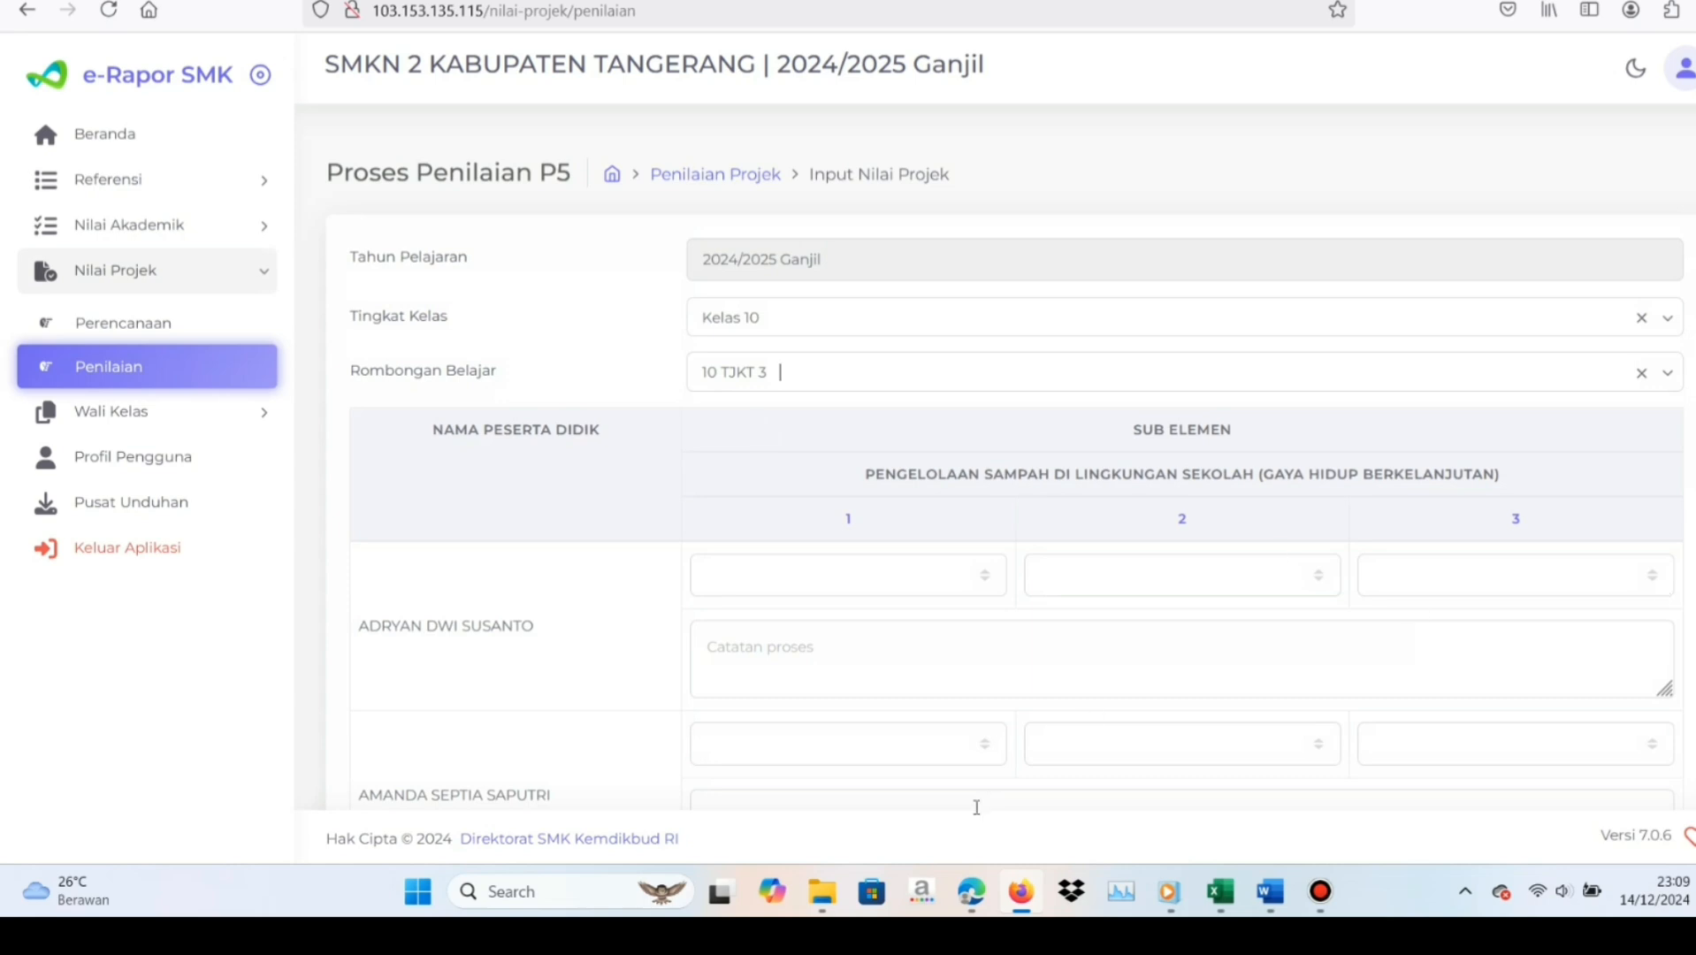
Open the Pengelolaan Sampah score workbook from MODUL P5 SMKN2 TEMA 1, review the first student's 10 TKJ 3 marks, and return to e-Rapor
mouse_move(825, 896)
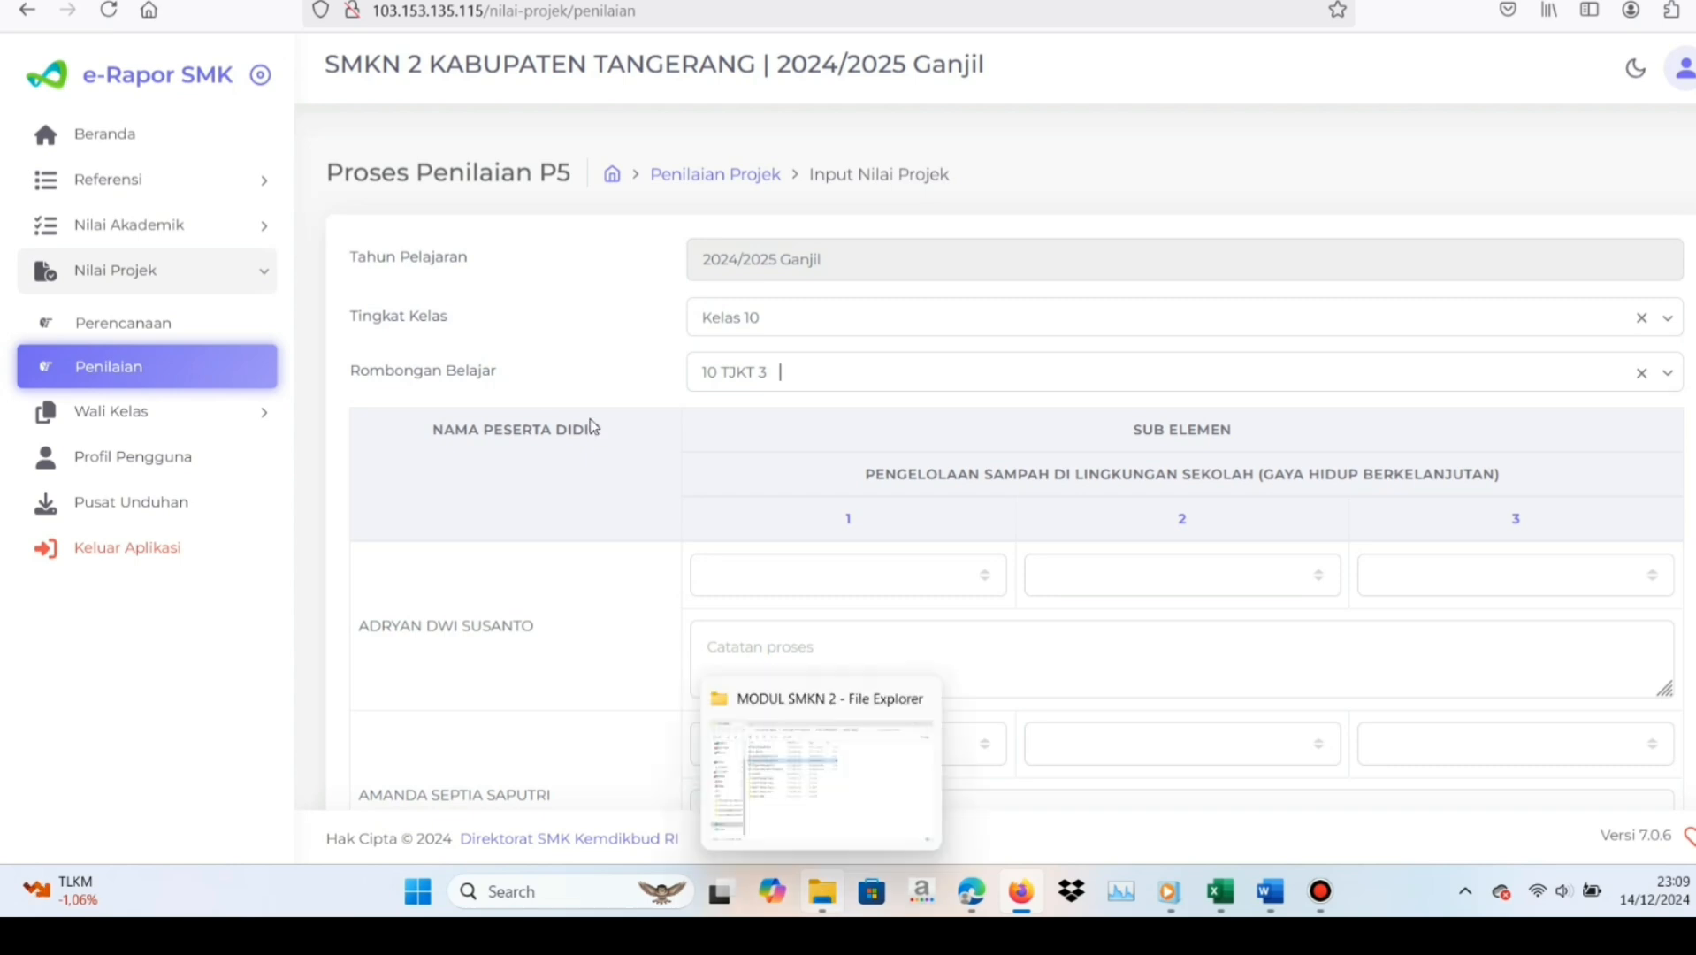
key("alt+Tab")
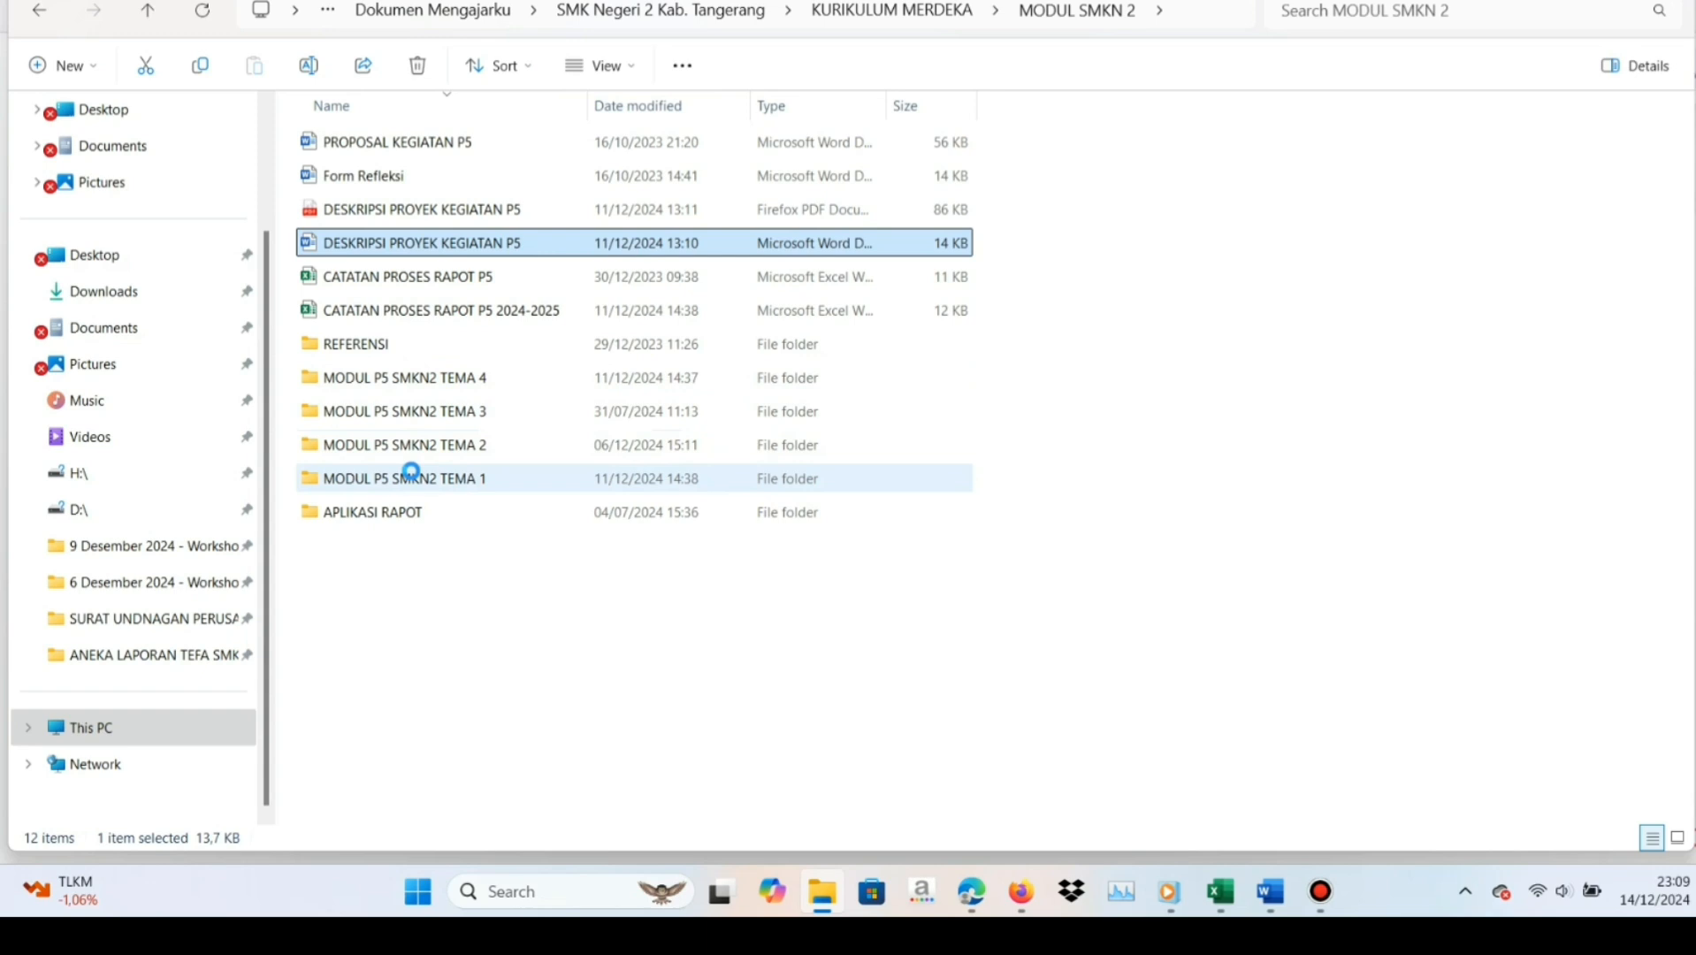
double_click(411, 471)
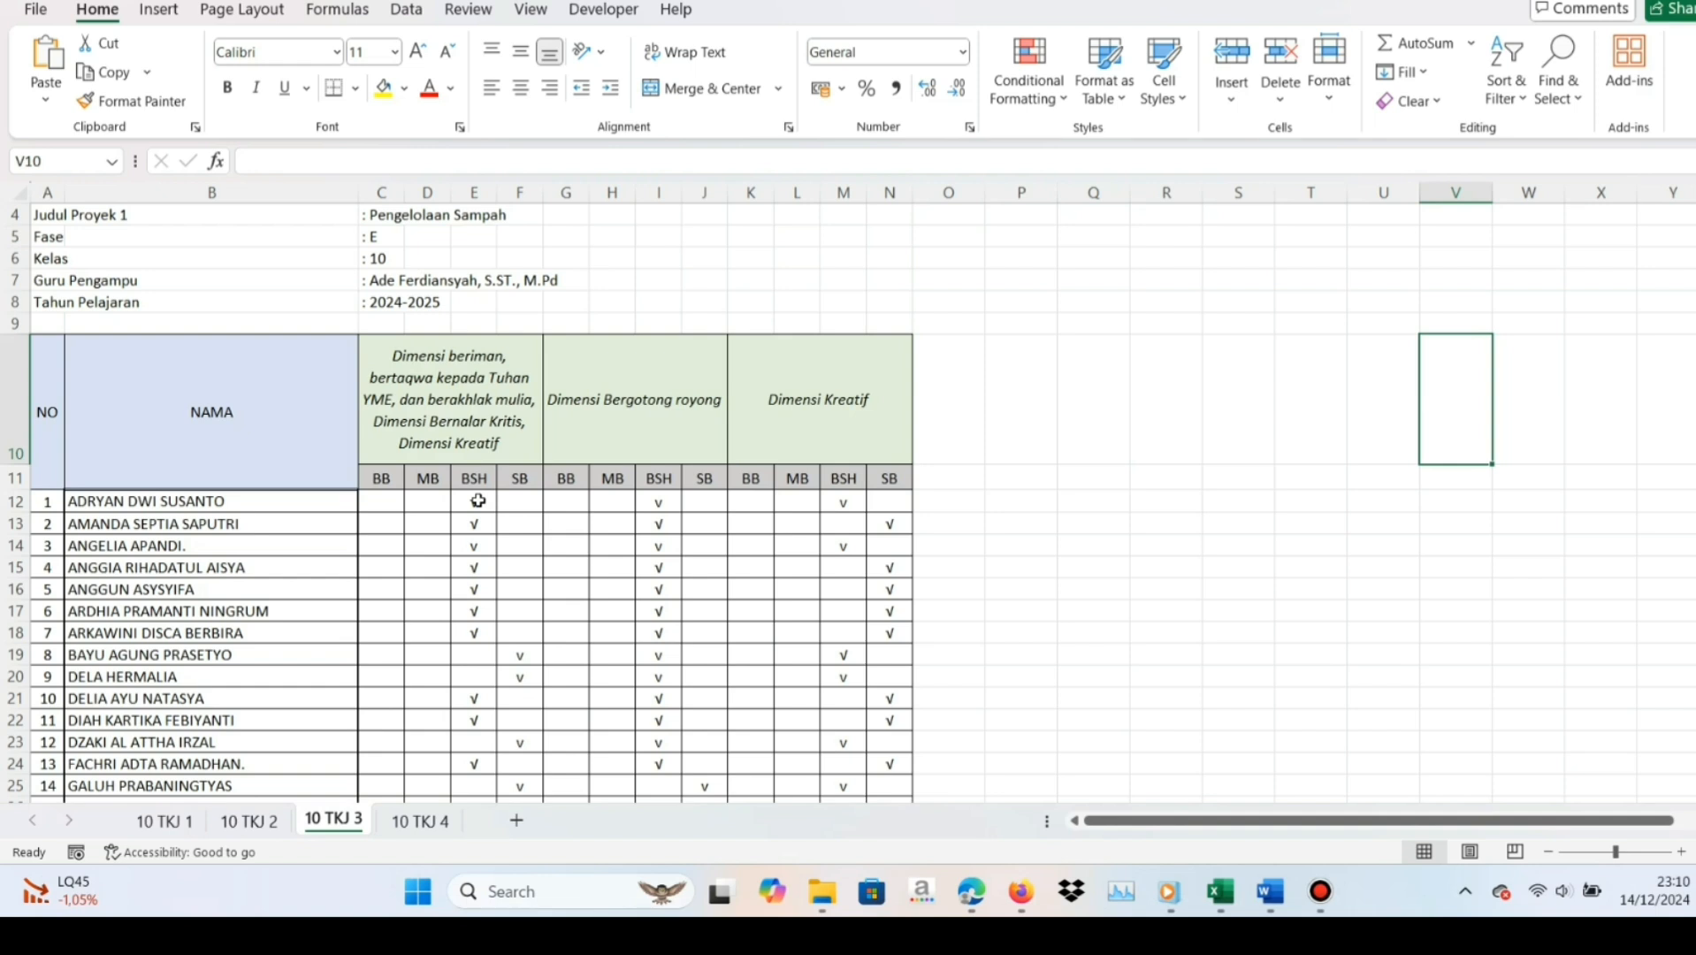
left_click(477, 500)
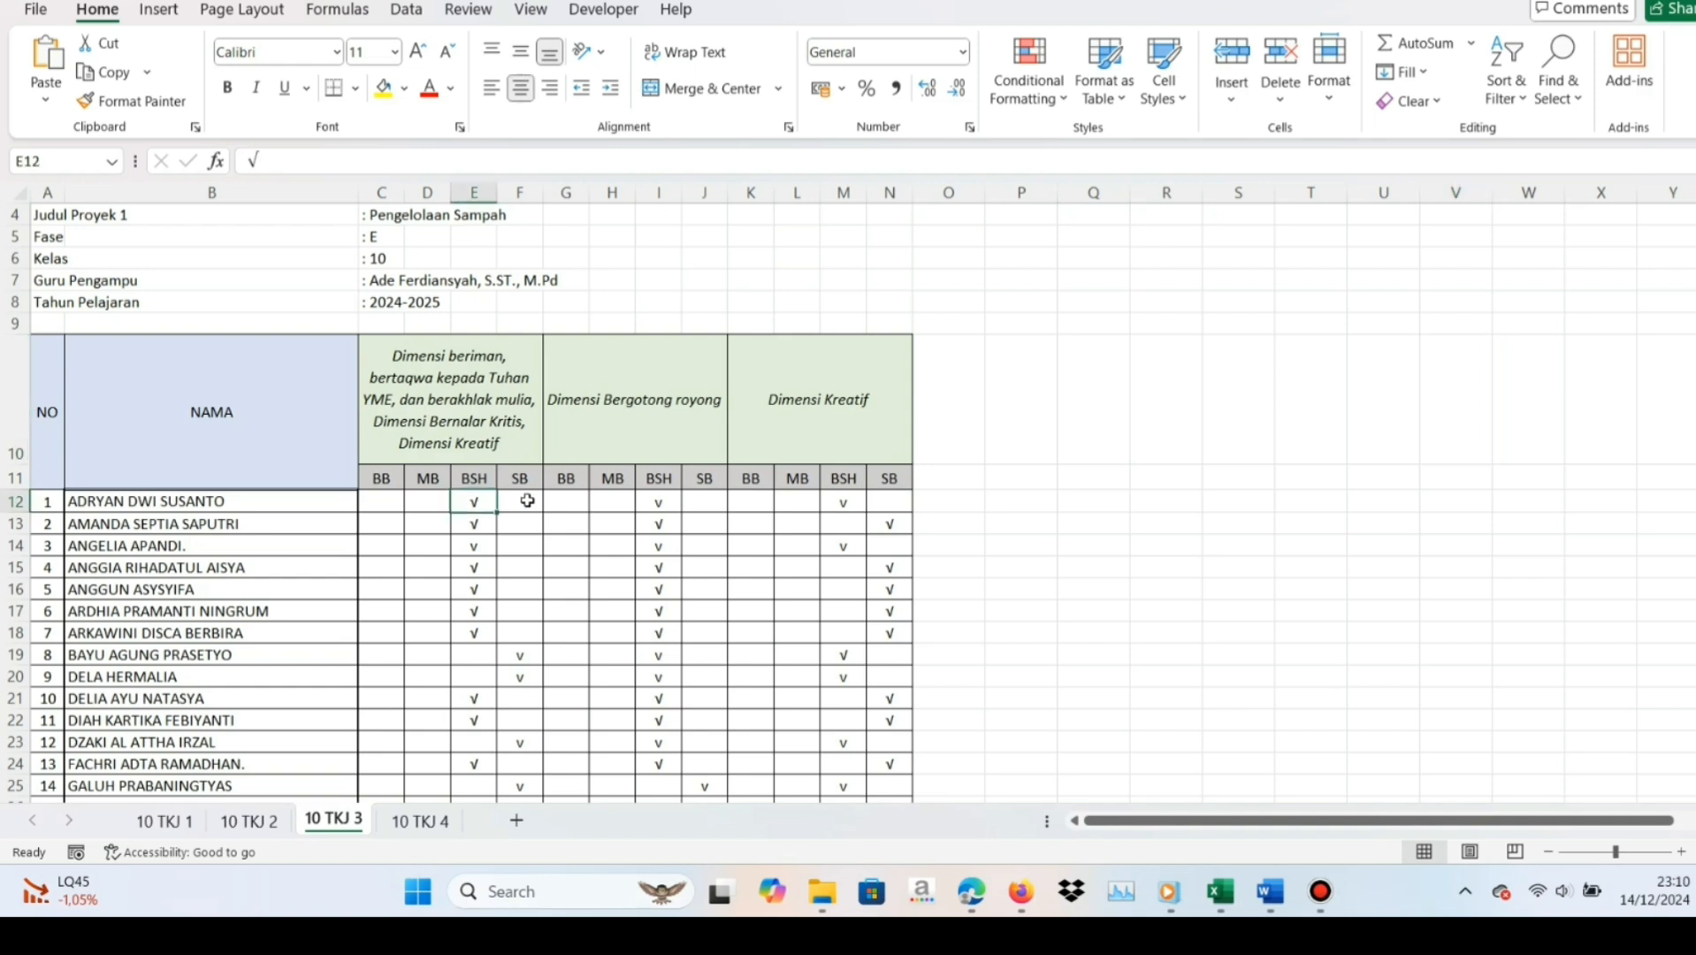
left_click(656, 501)
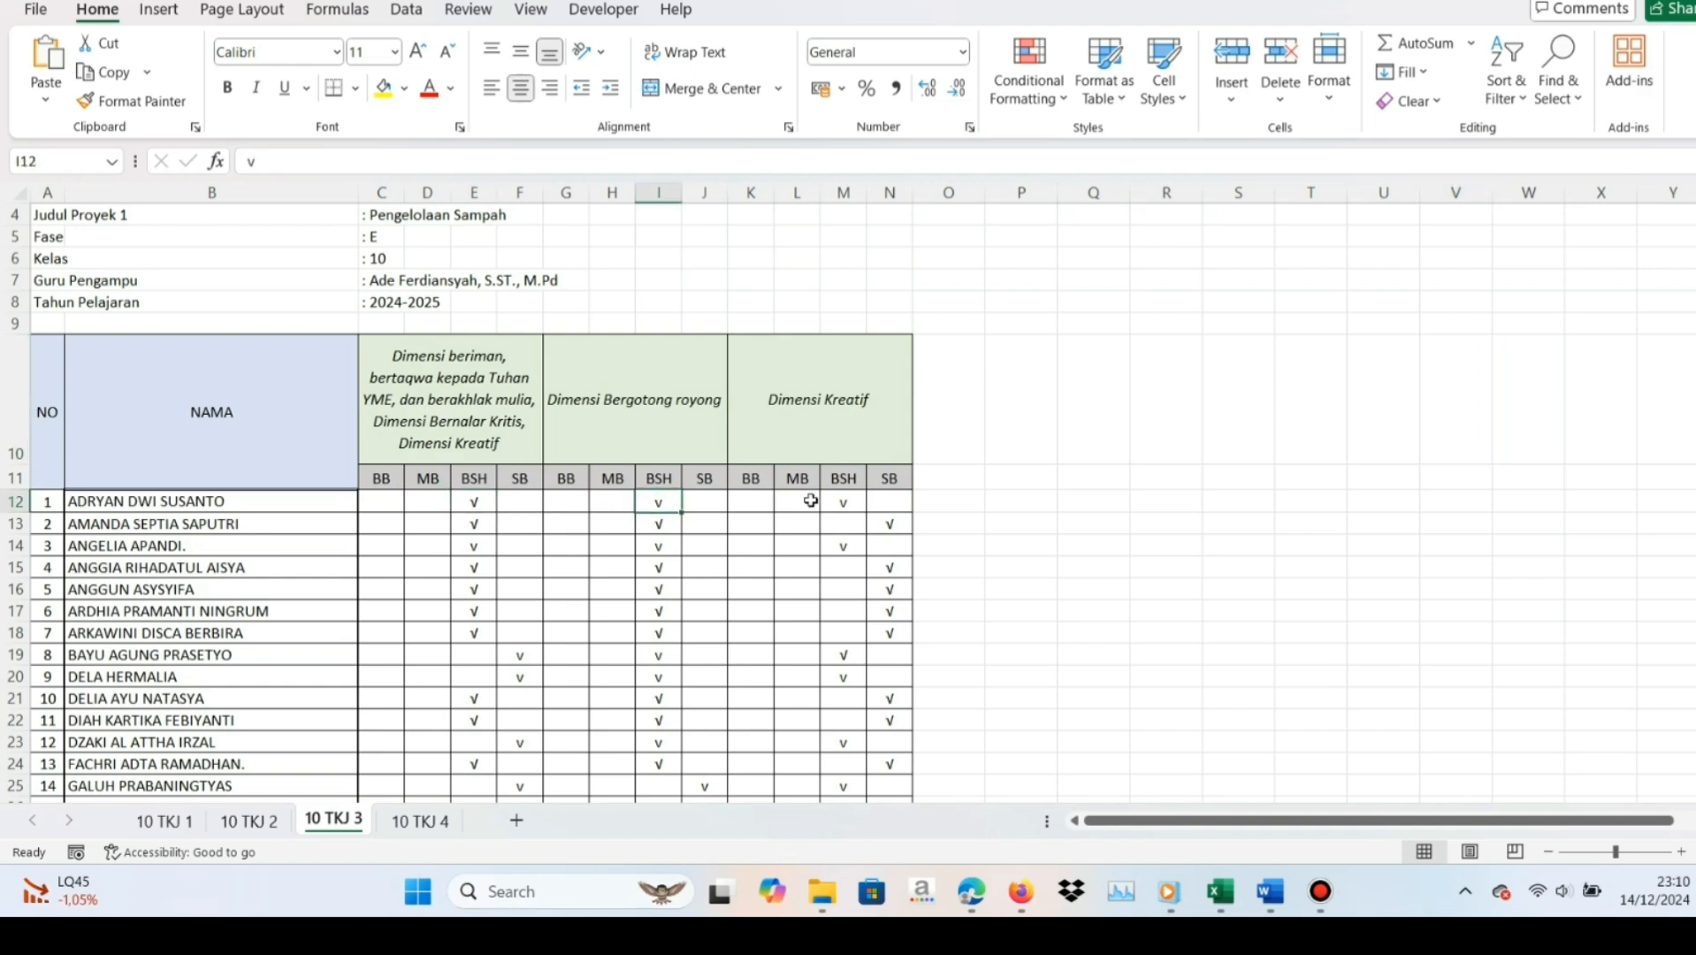
left_click(842, 501)
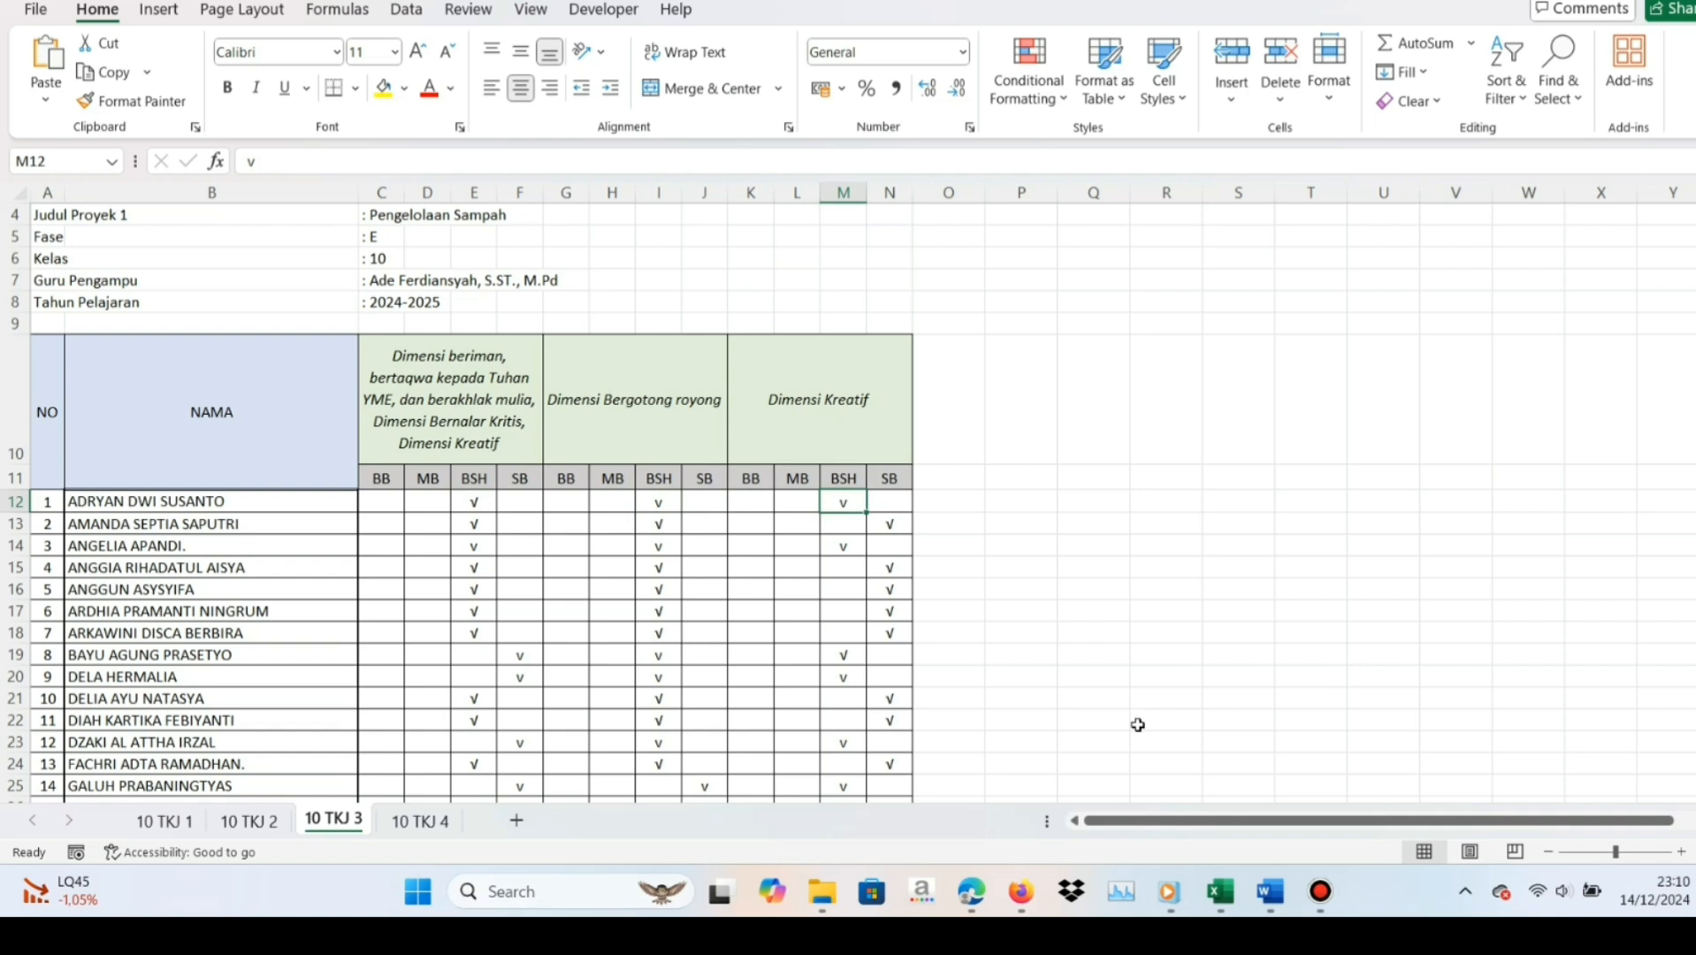
left_click(1020, 891)
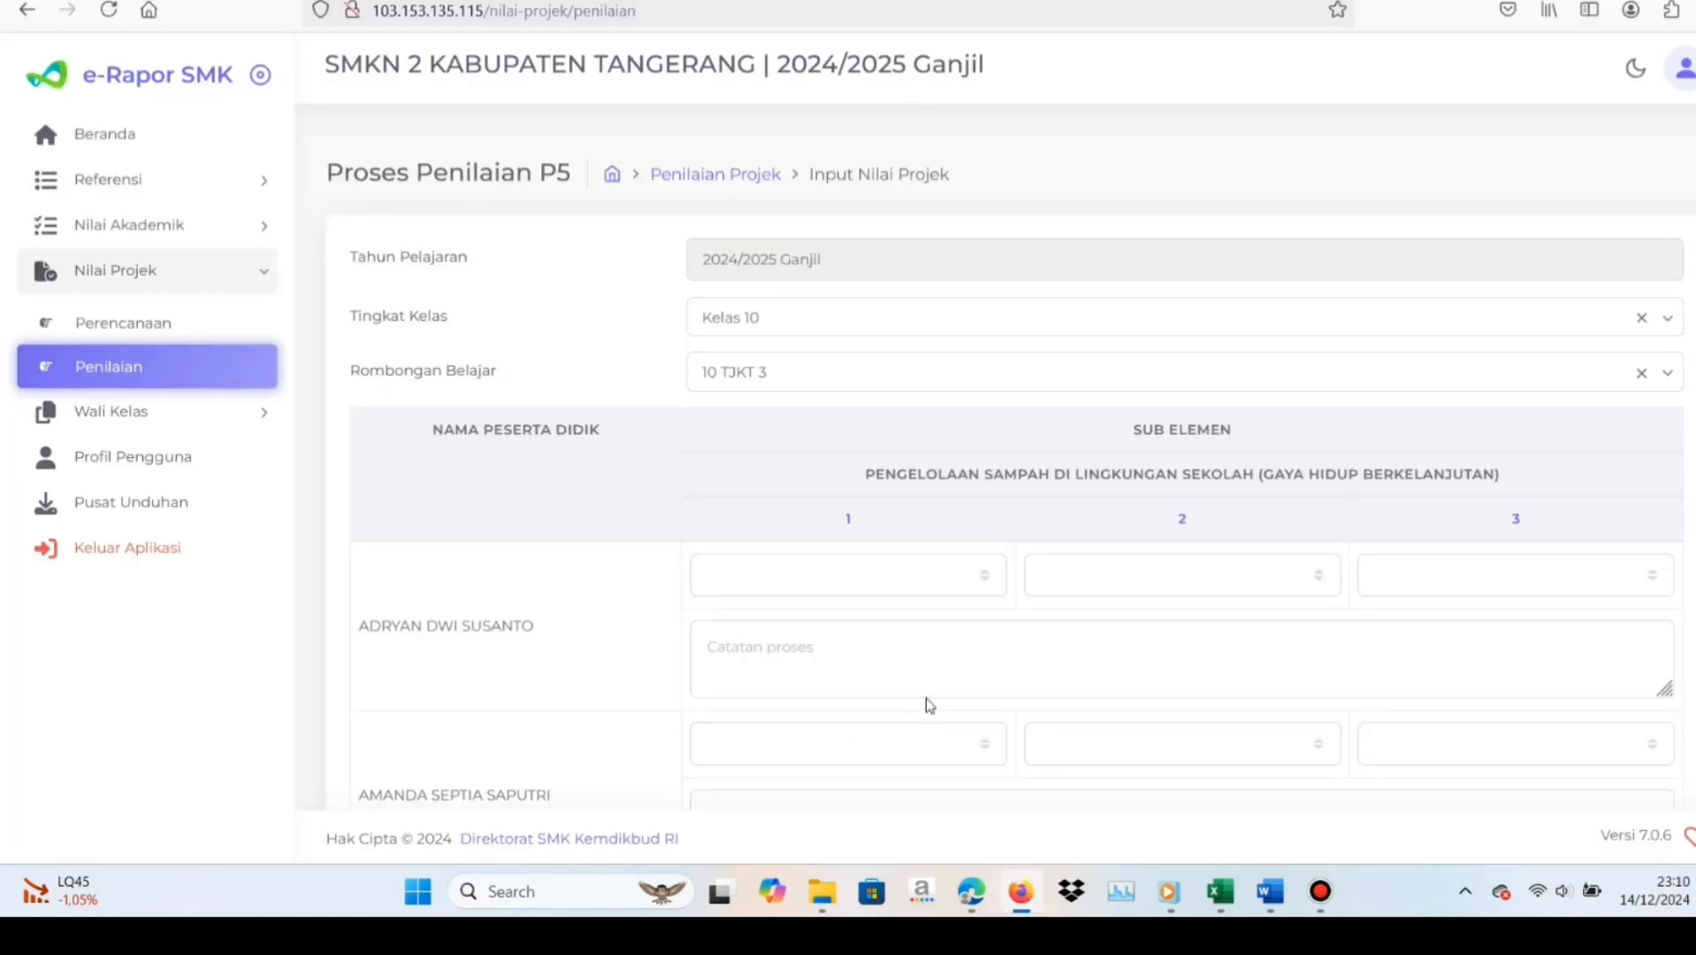
Rate the first student Berkembang Sesuai Harapan for sub-elements 1, 2 and 3
left_click(983, 580)
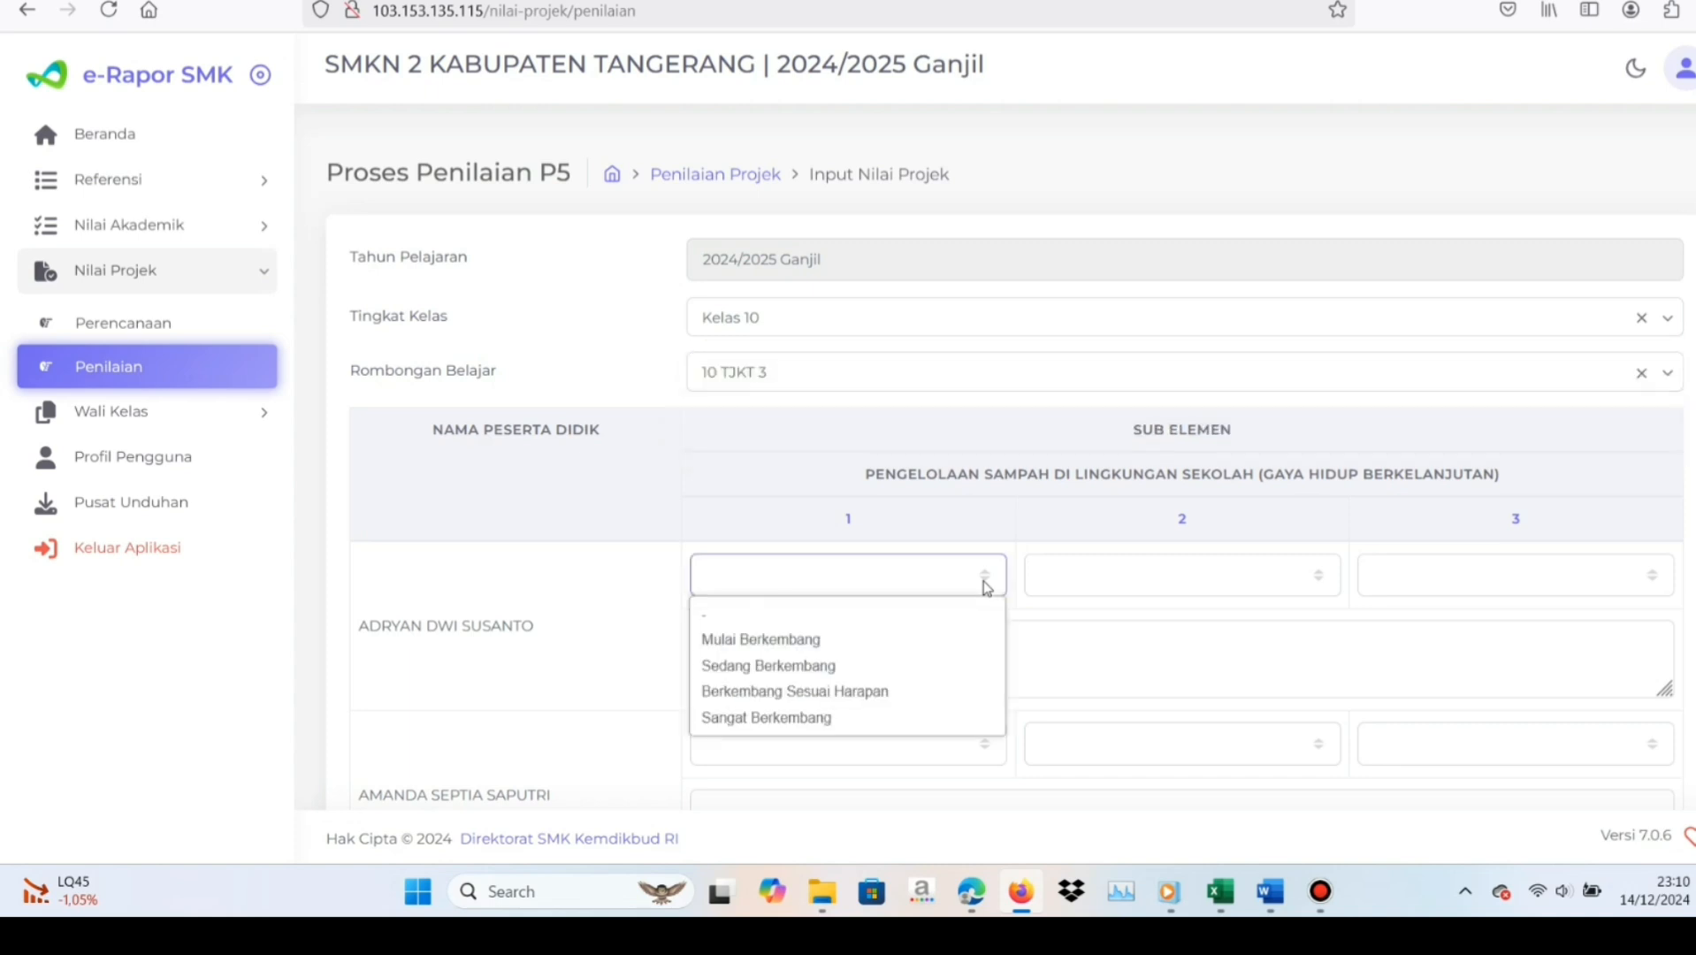
left_click(900, 693)
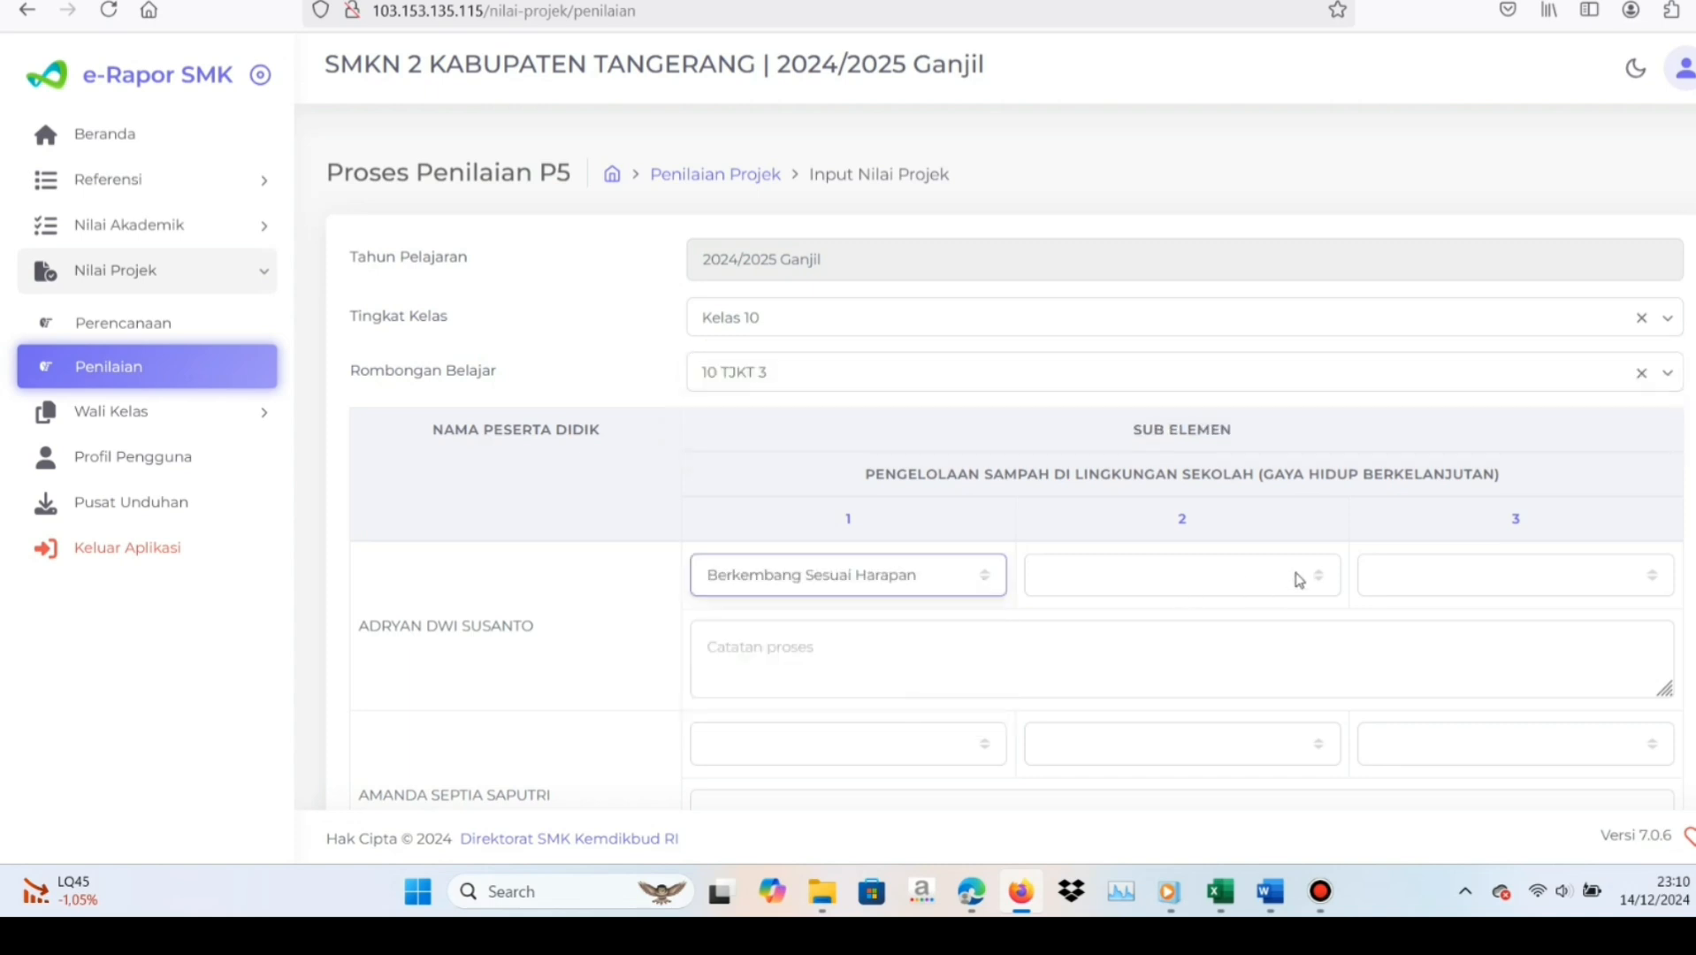
left_click(1323, 585)
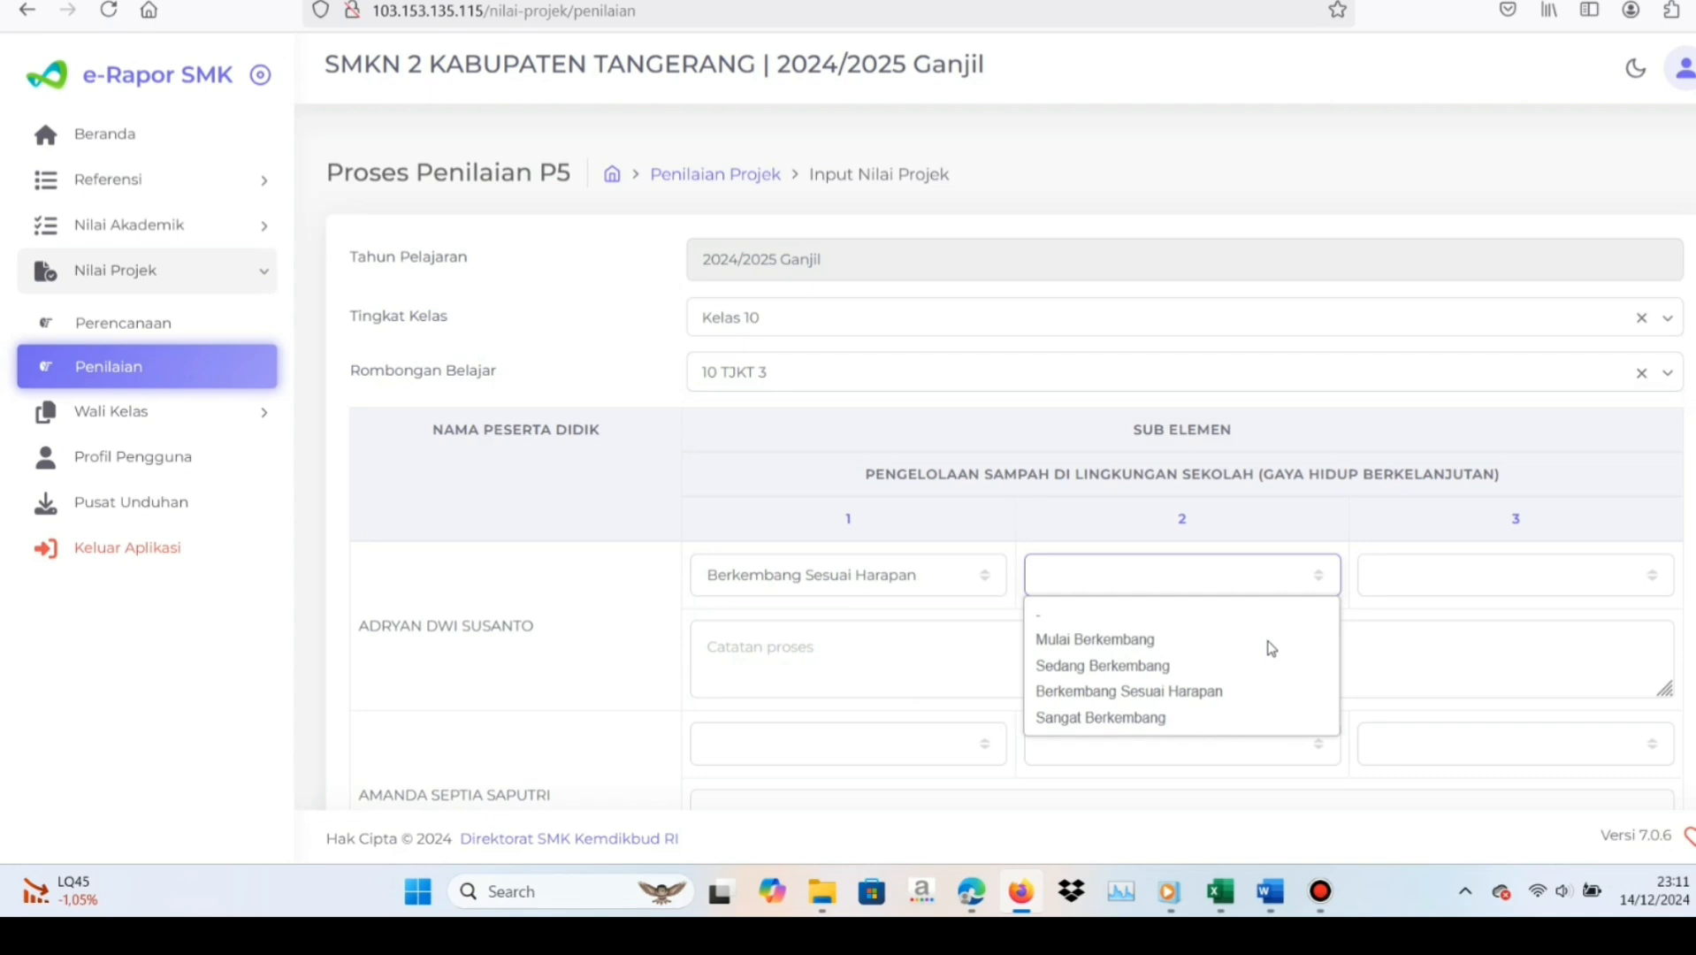
left_click(1241, 693)
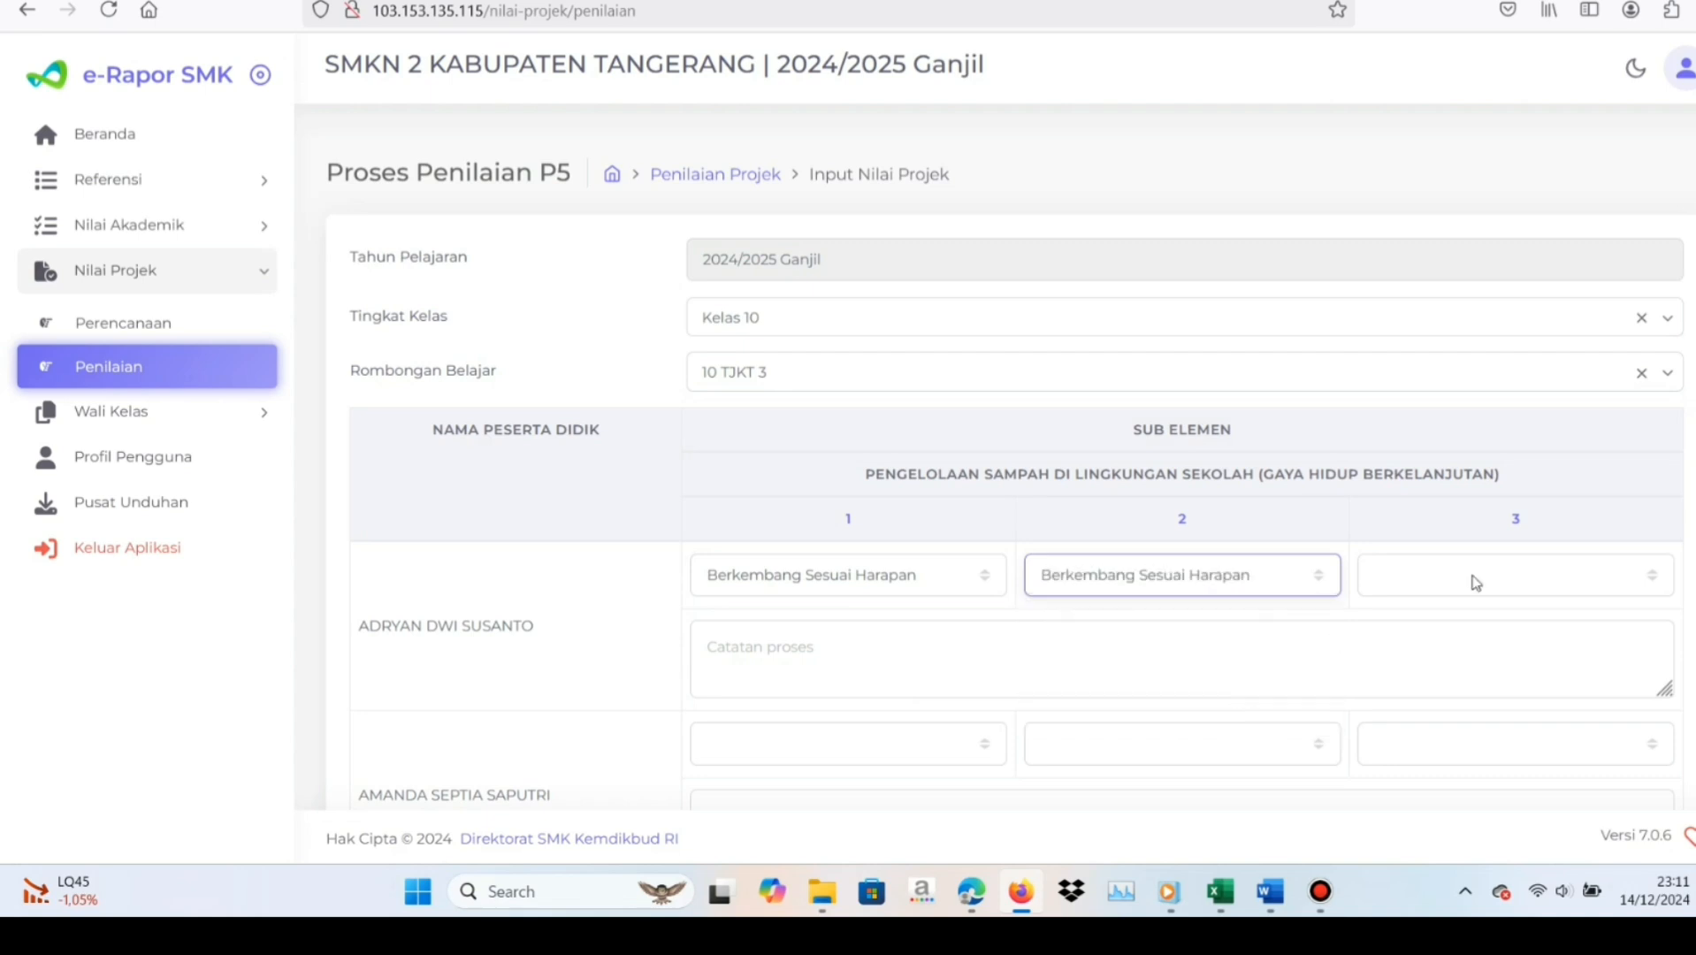
left_click(1650, 579)
left_click(1513, 695)
Switch to the Excel process-notes workbook, review the Tema 1 phase E descriptions, and copy the one for the Kerjasama sub-element
key("alt+Tab")
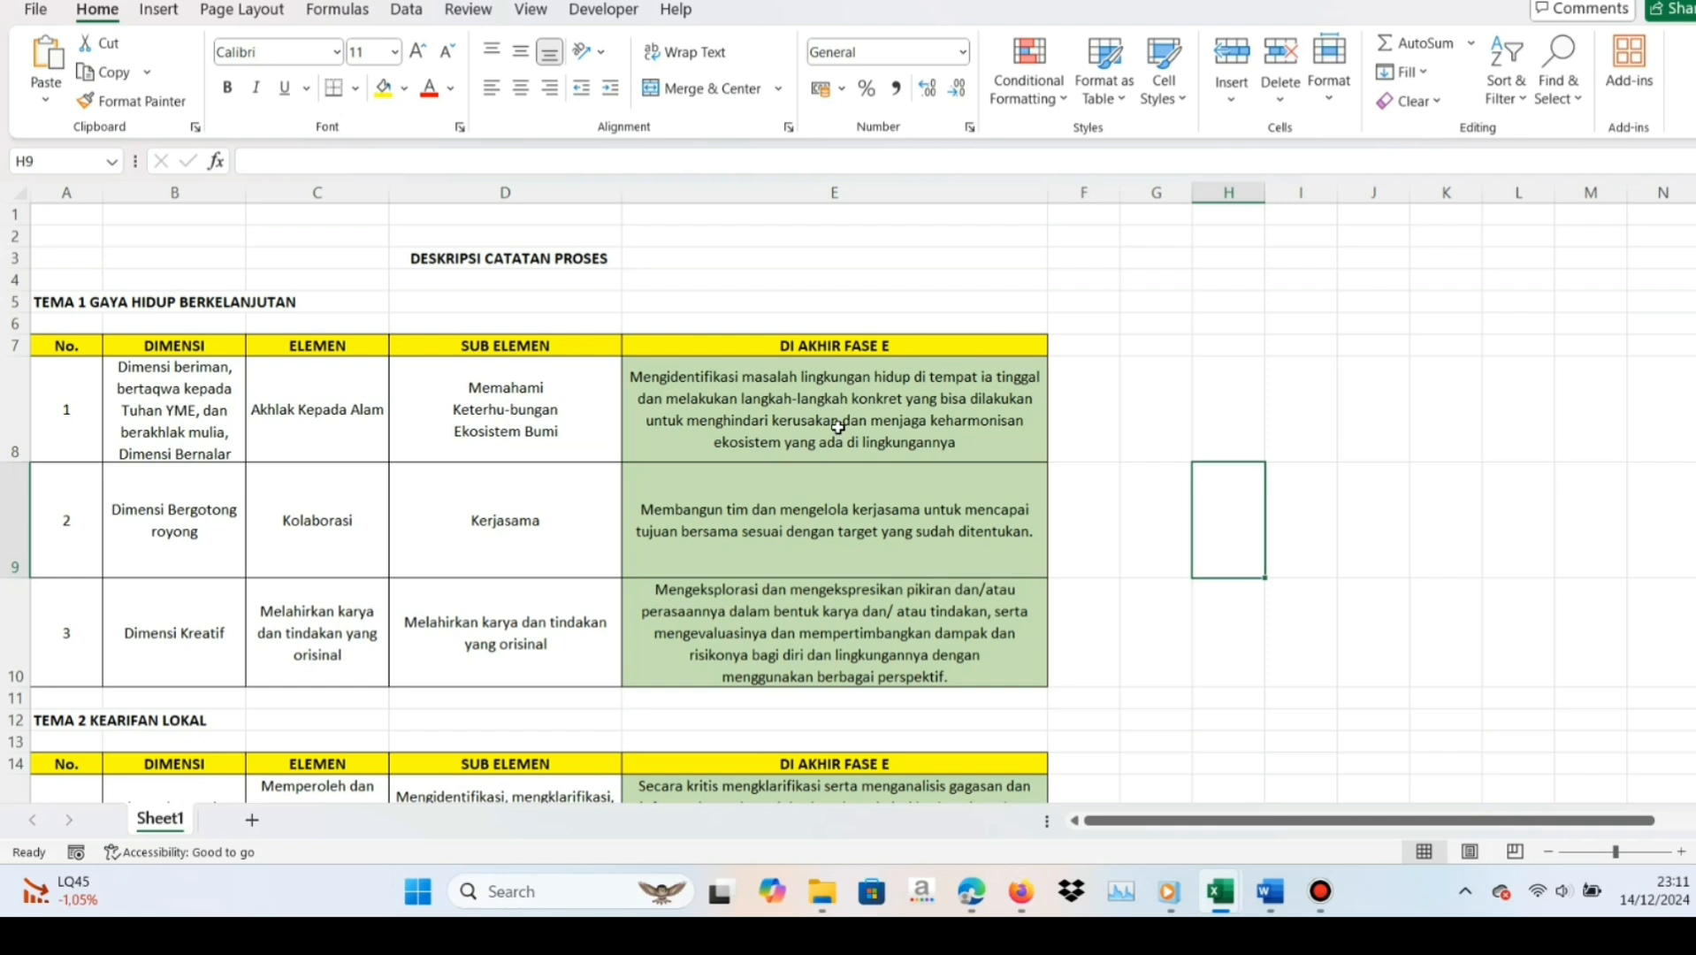
left_click(837, 427)
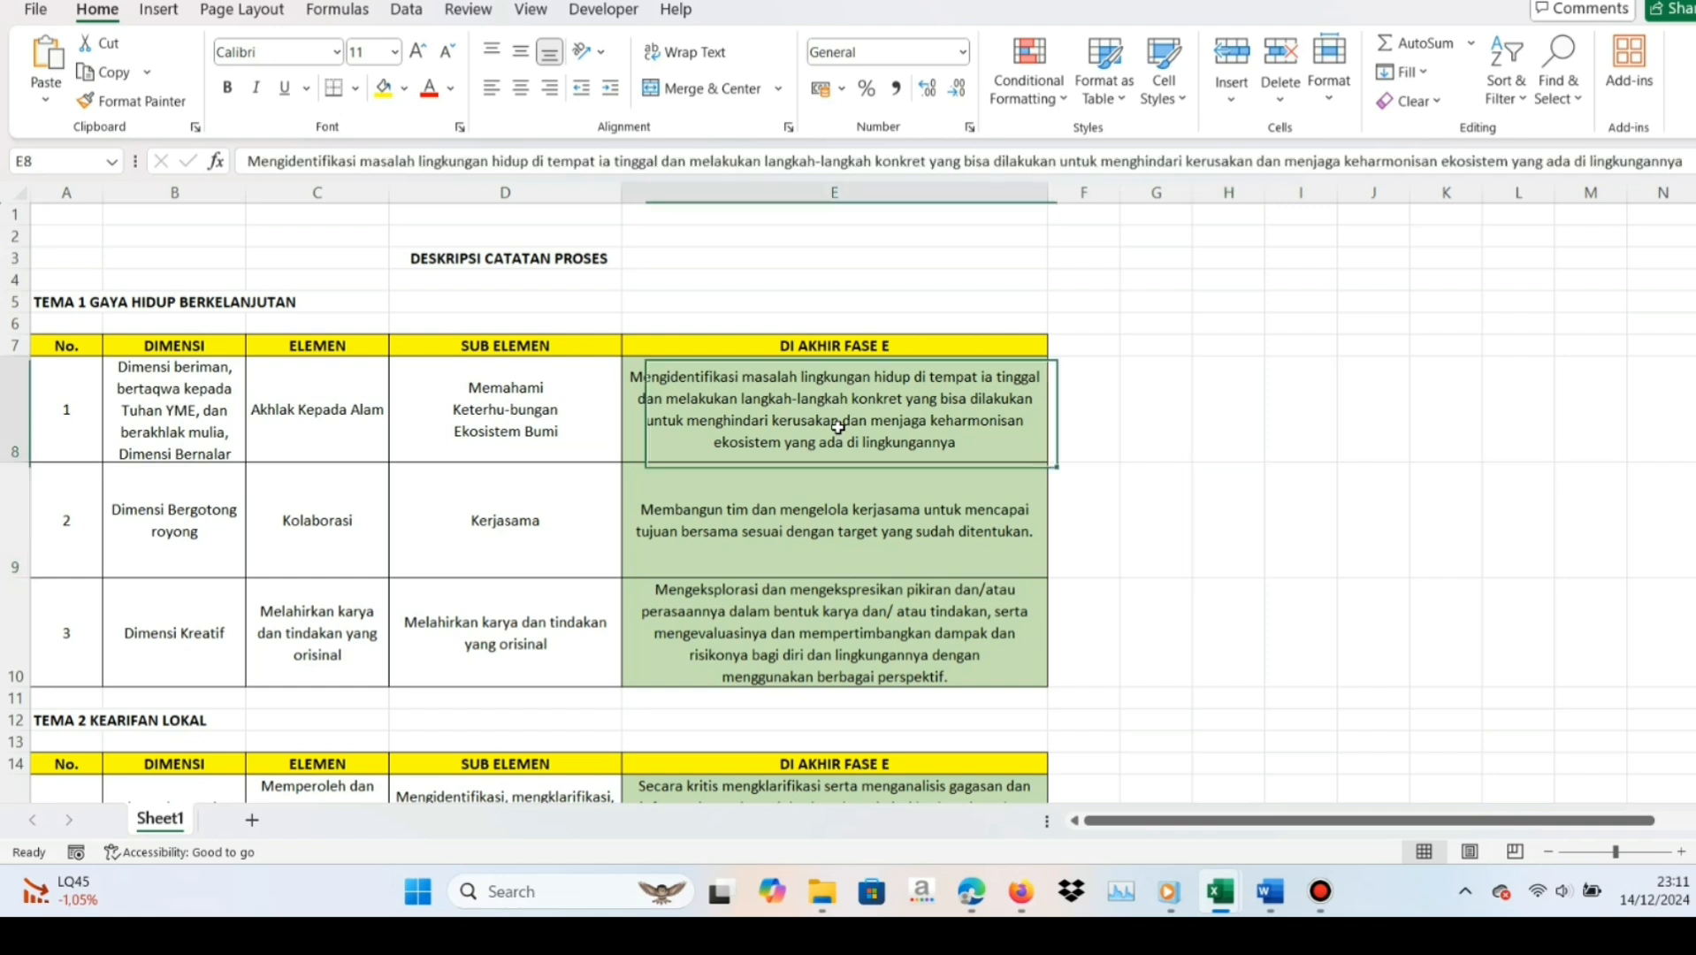
left_click(828, 511)
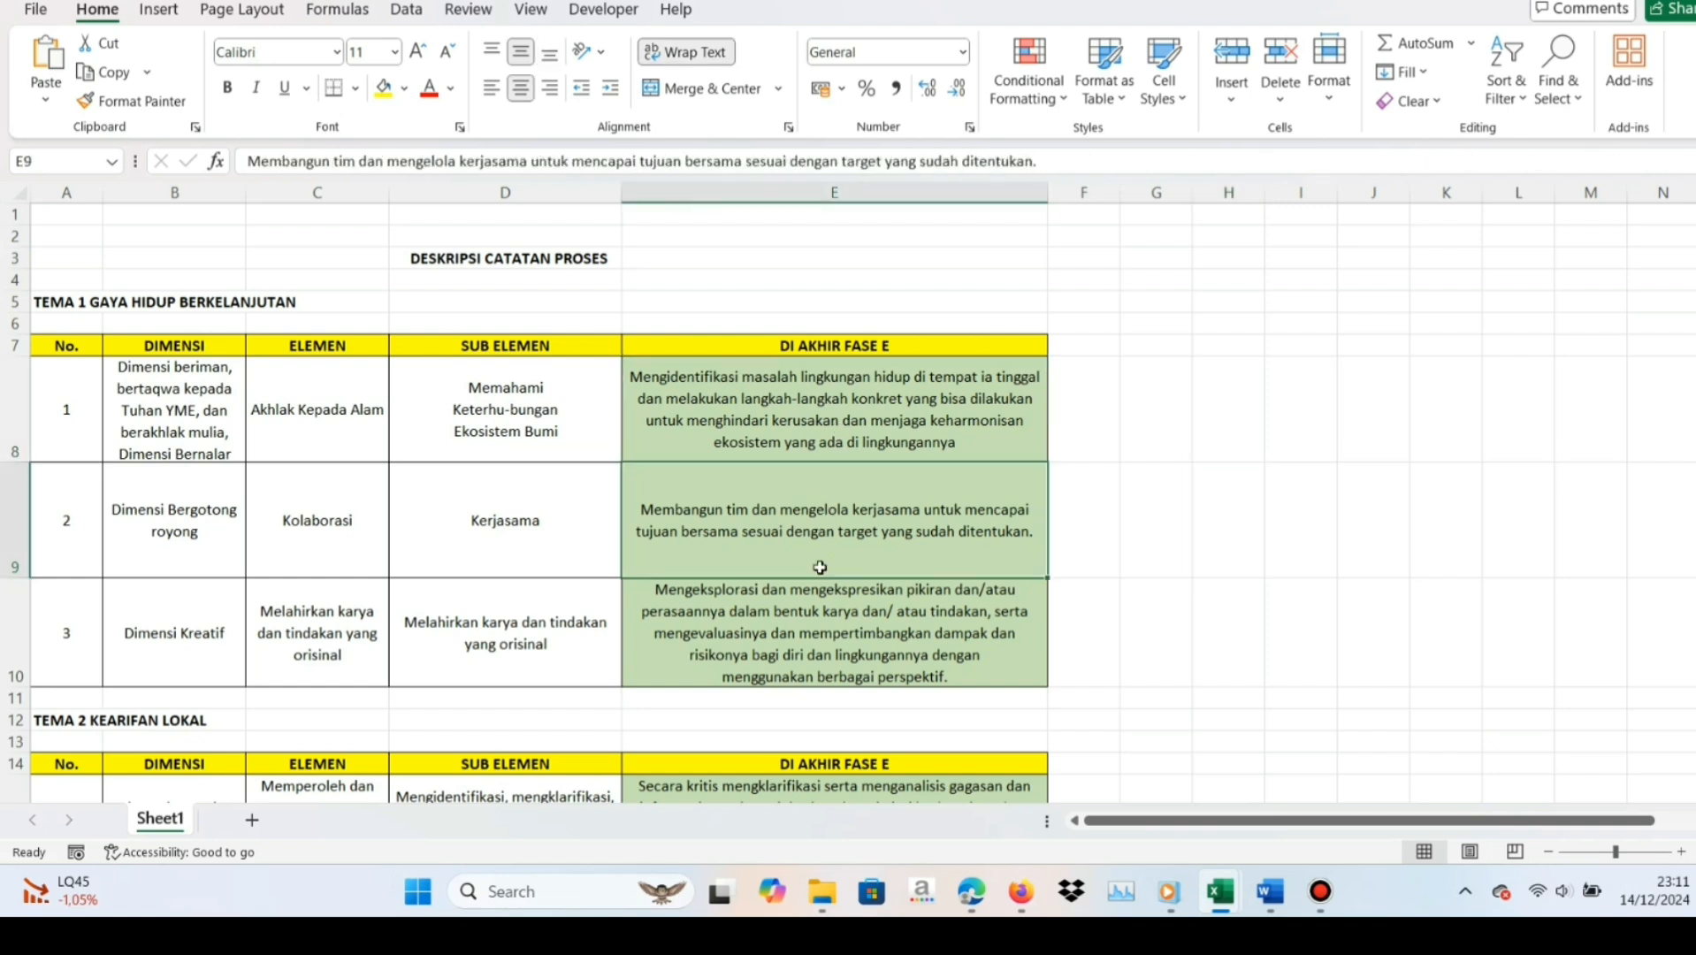
left_click(817, 619)
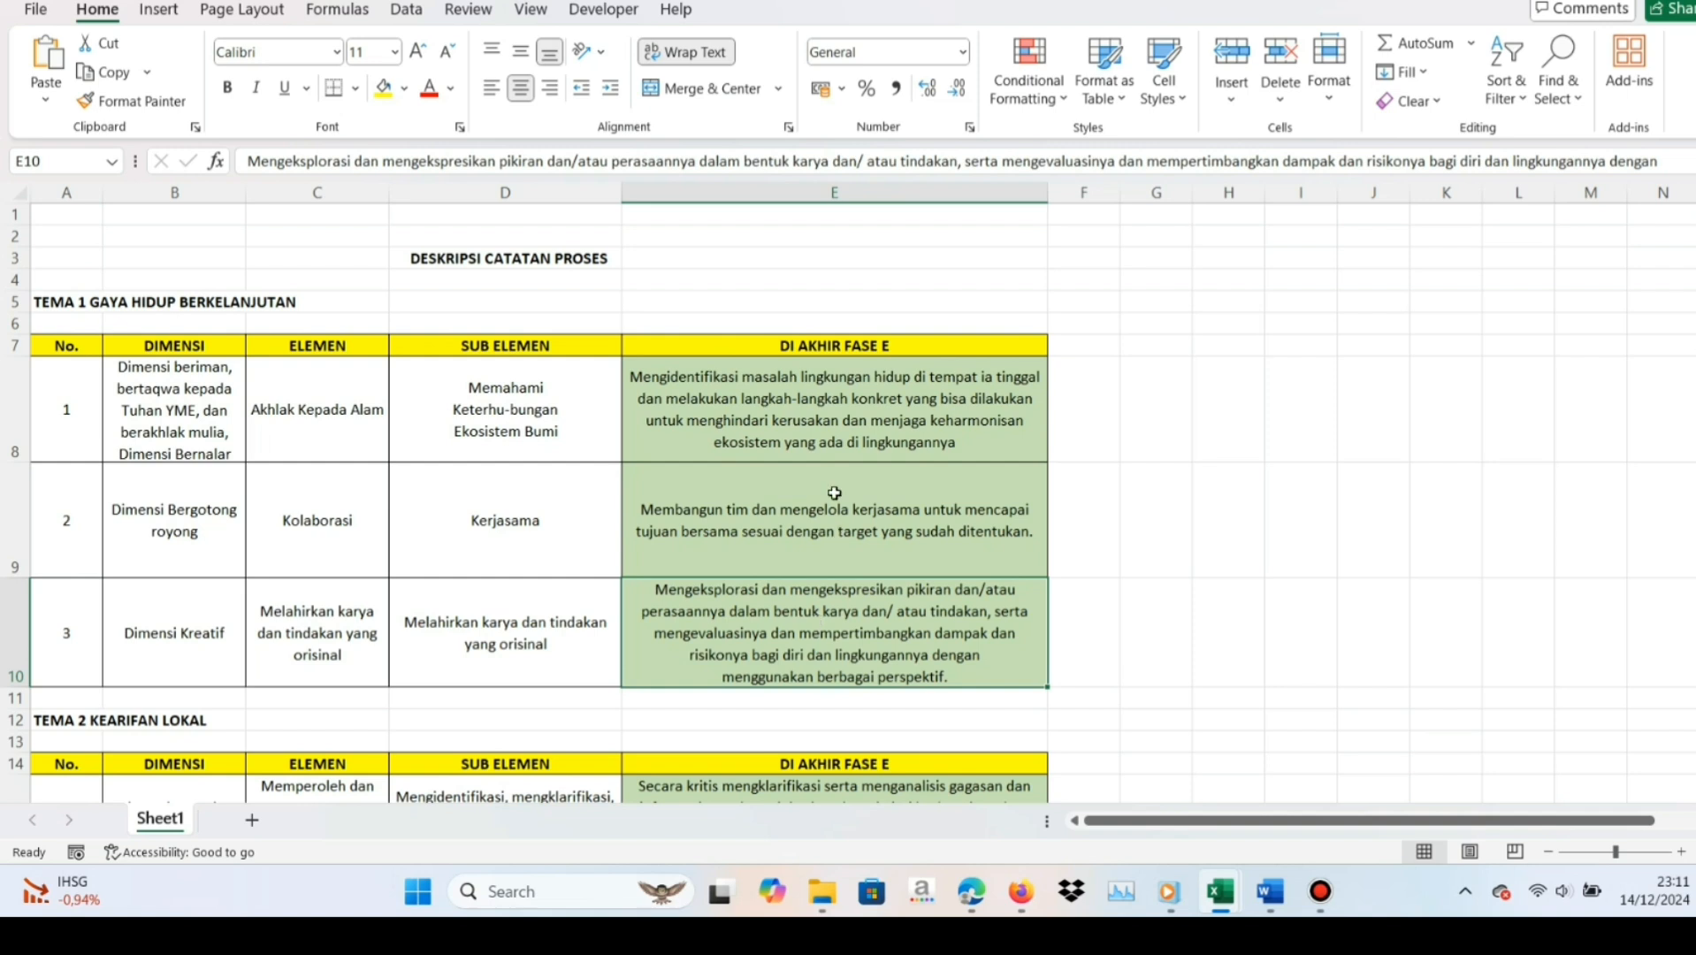
left_click(759, 539)
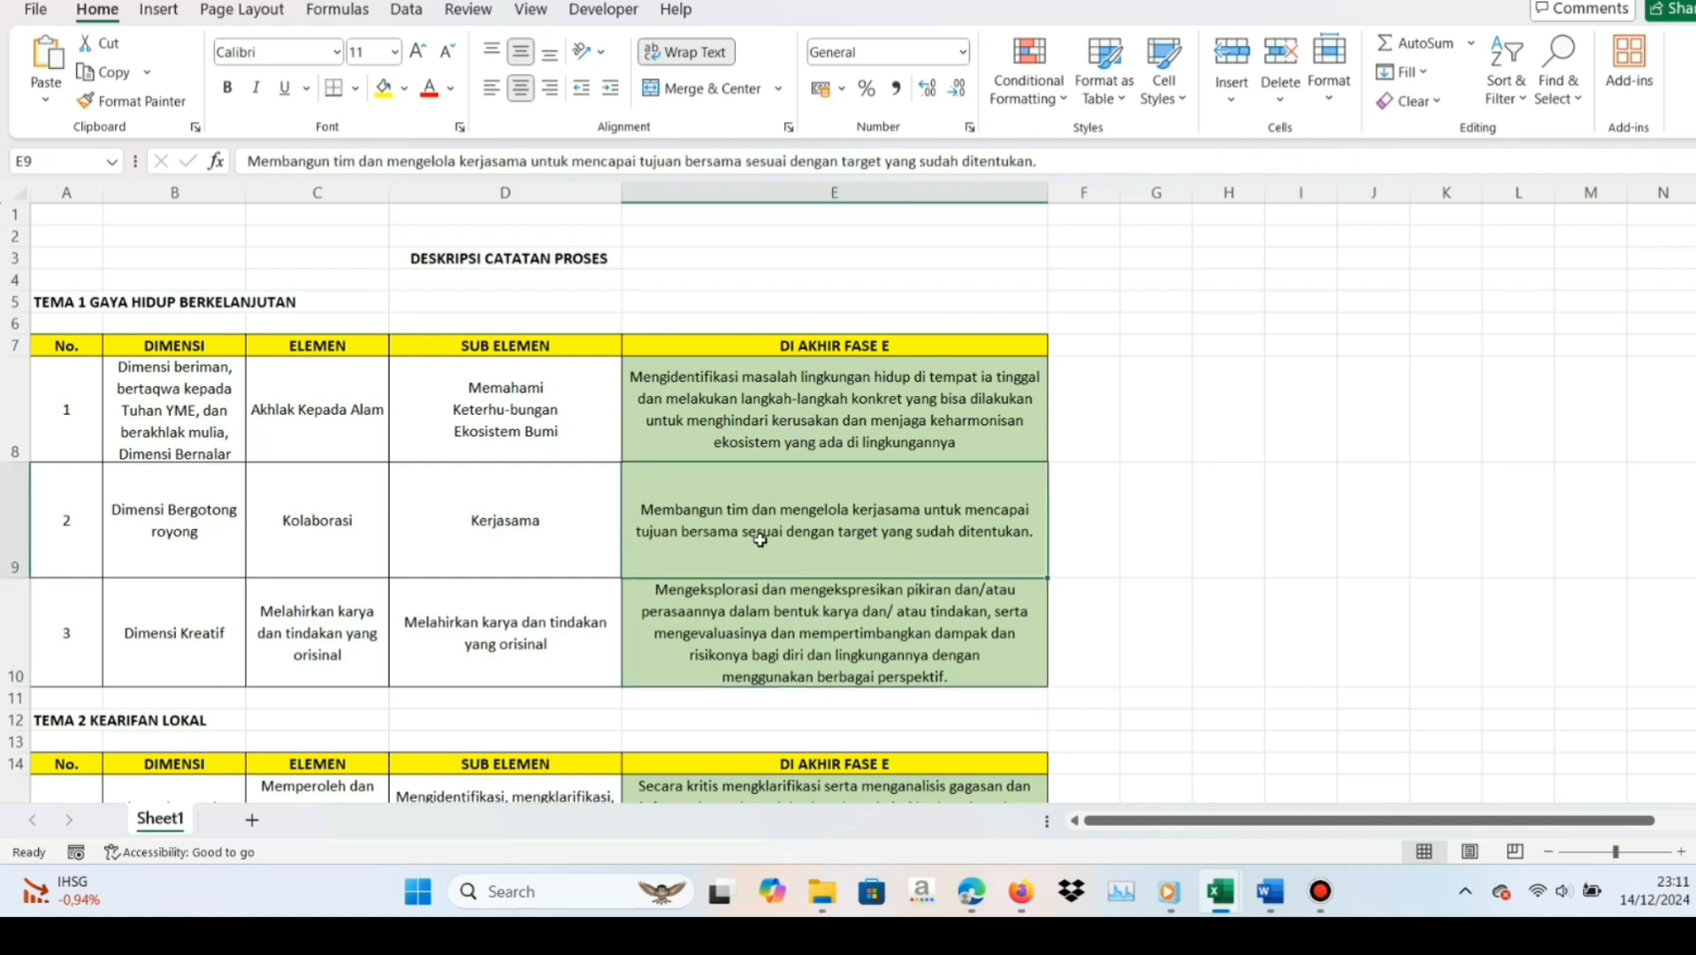
key("ctrl+c")
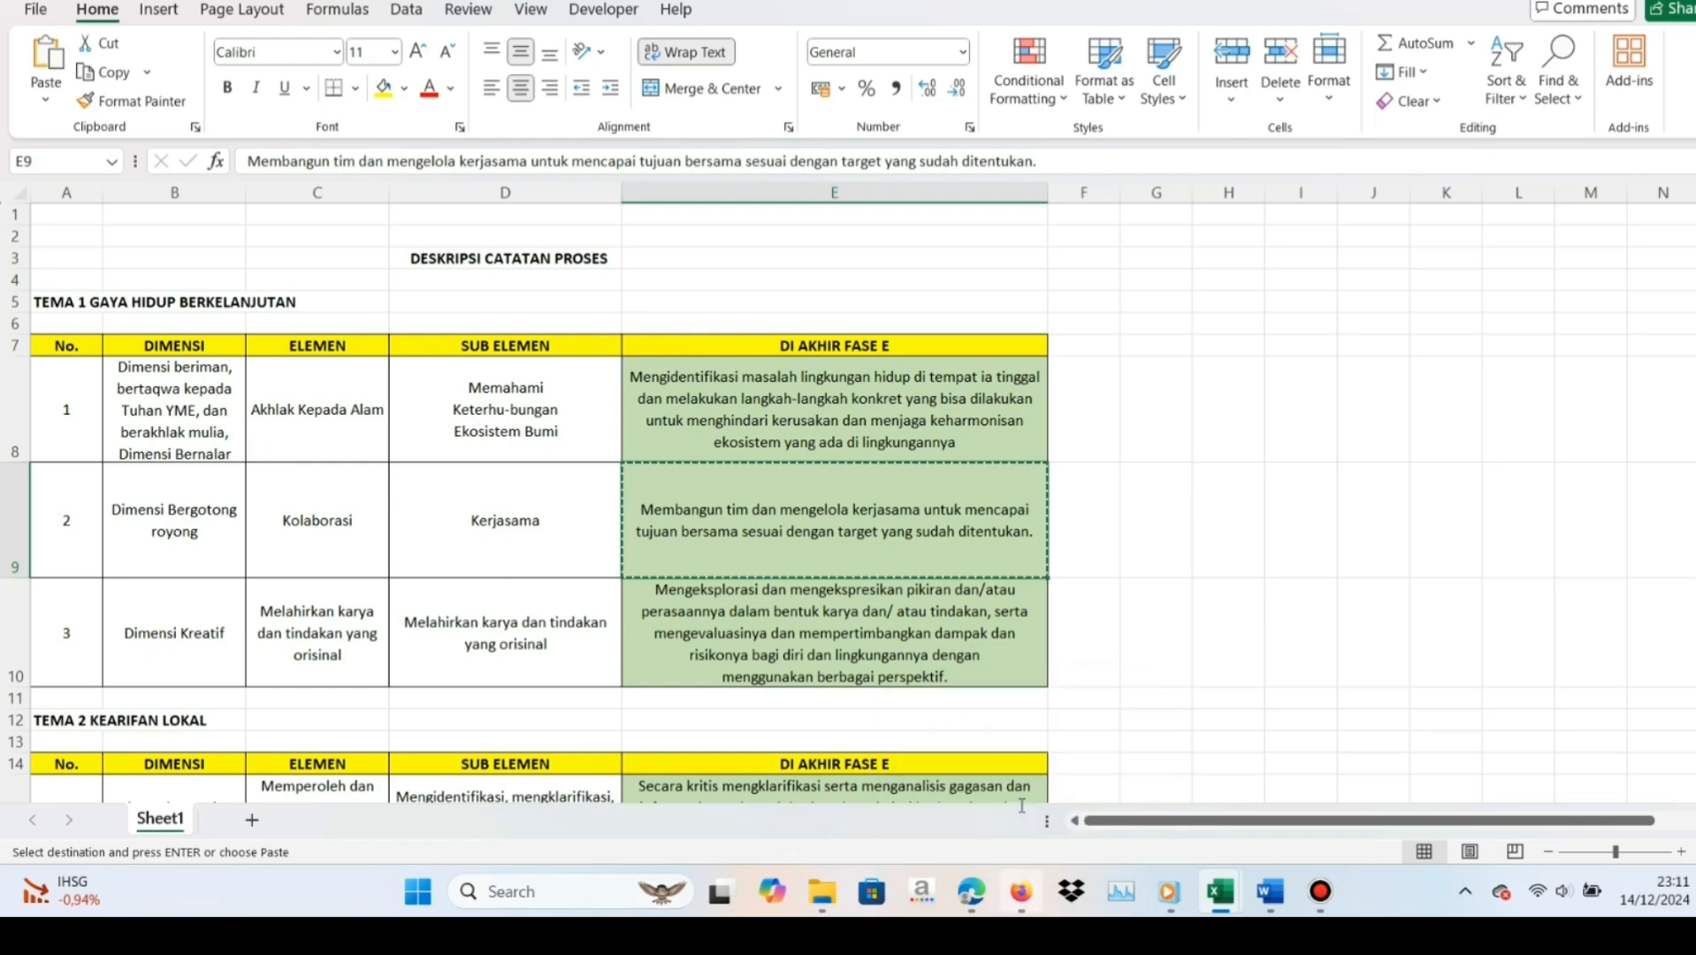
Return to e-Rapor in Firefox and paste the copied Kerjasama description into the first student's Catatan proses
left_click(1020, 892)
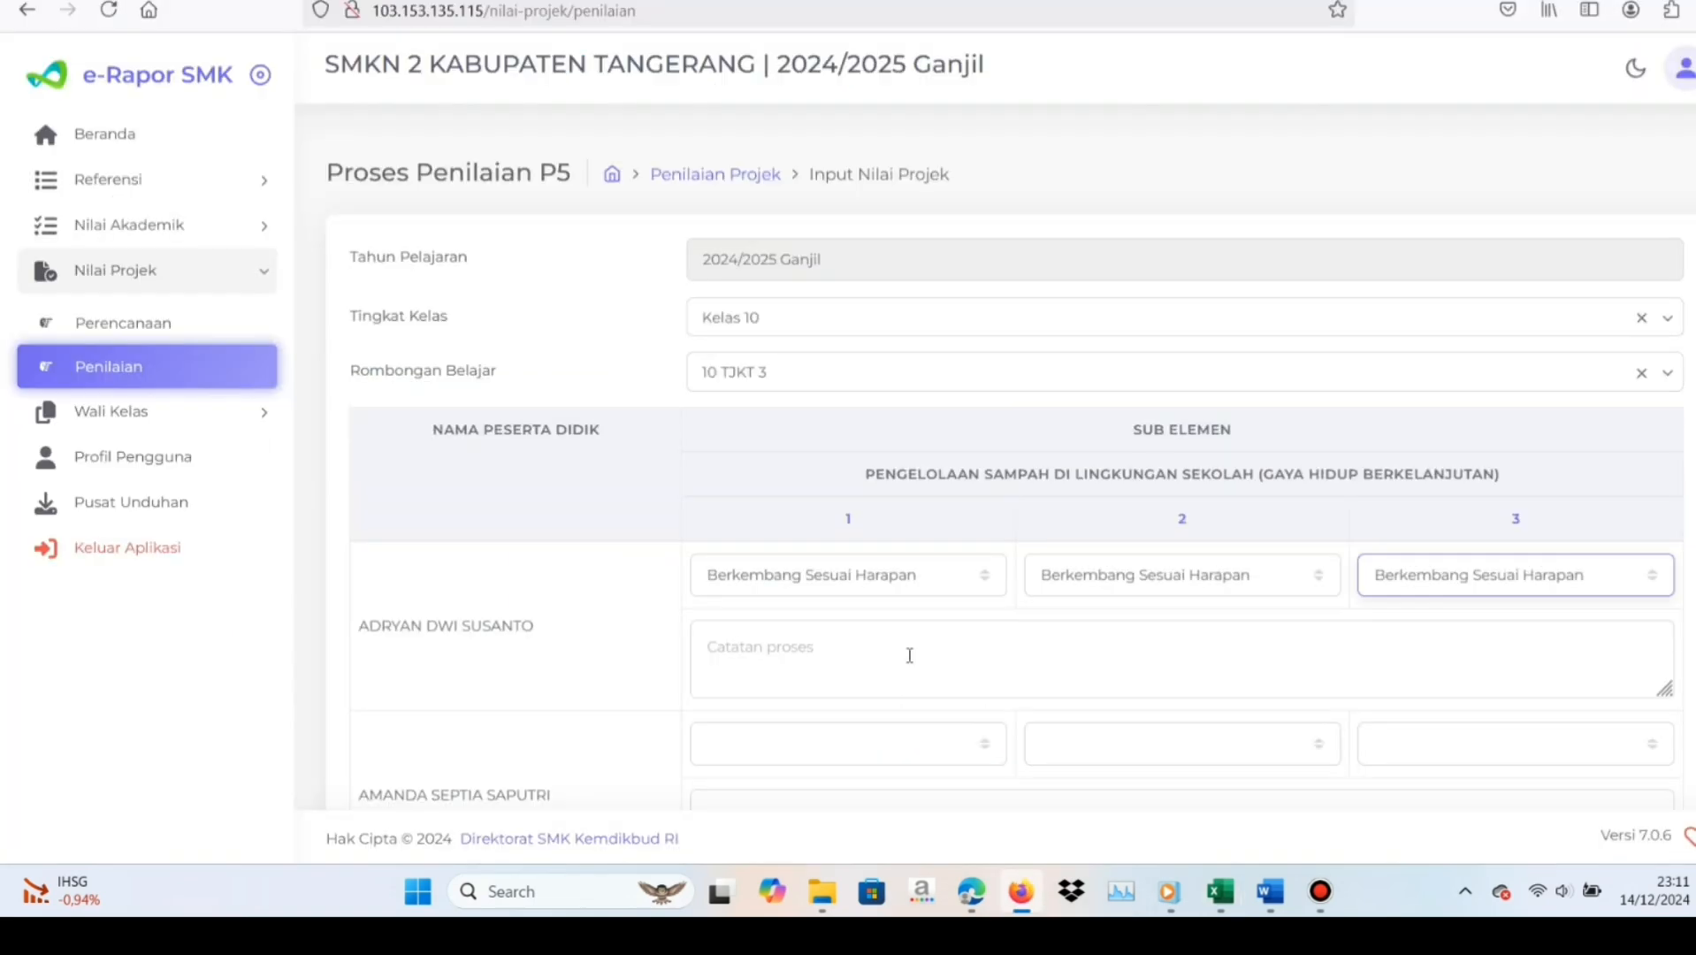
left_click(909, 655)
key("ctrl+v")
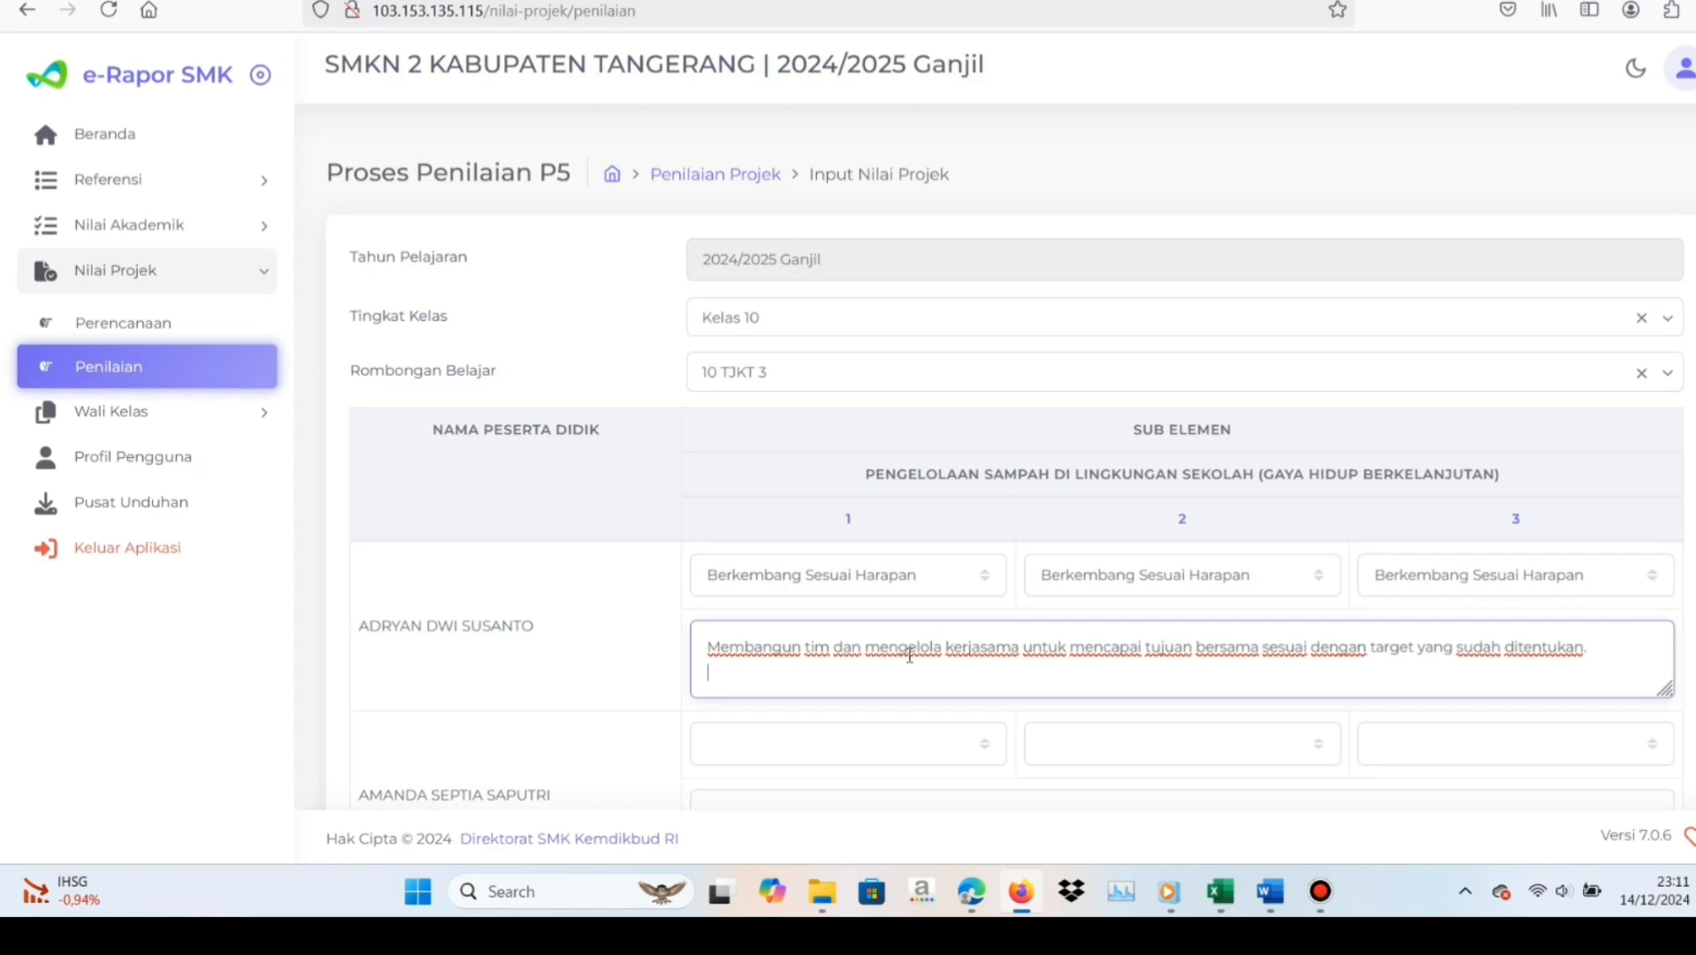
Start the first student's note with "Ananda", the student's first name and "sudah dapat", and change "Membangun" to lowercase "membangun"
left_click(706, 653)
type("An")
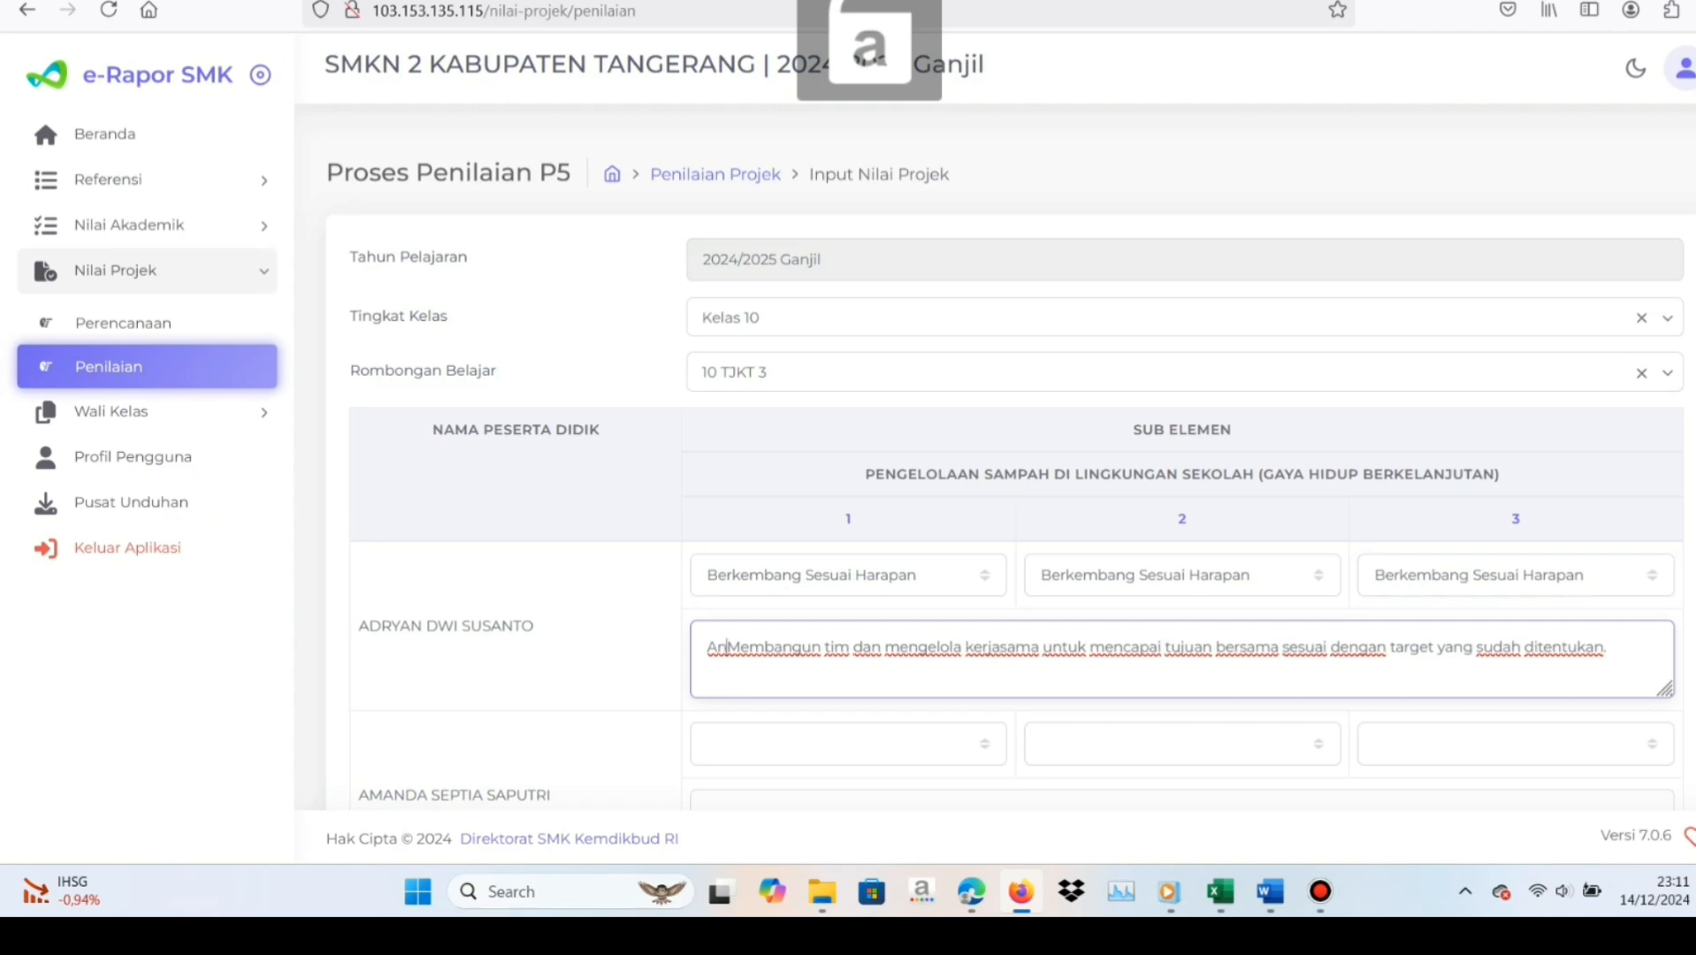
type("anda Adr")
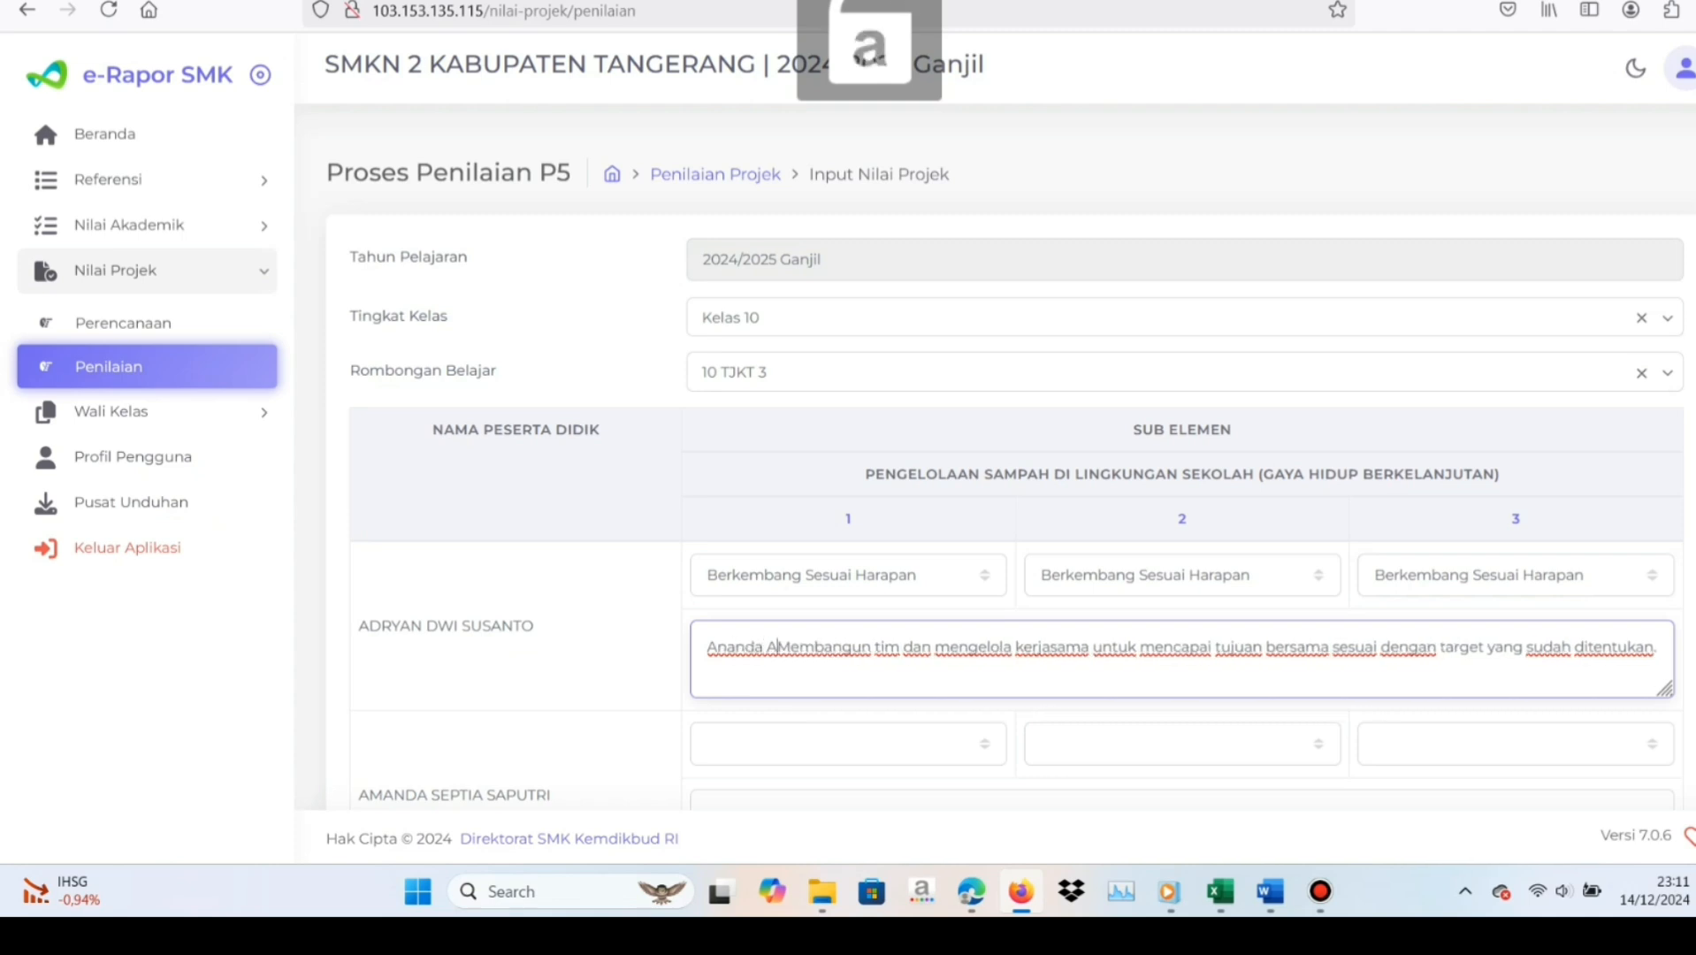
type("yan")
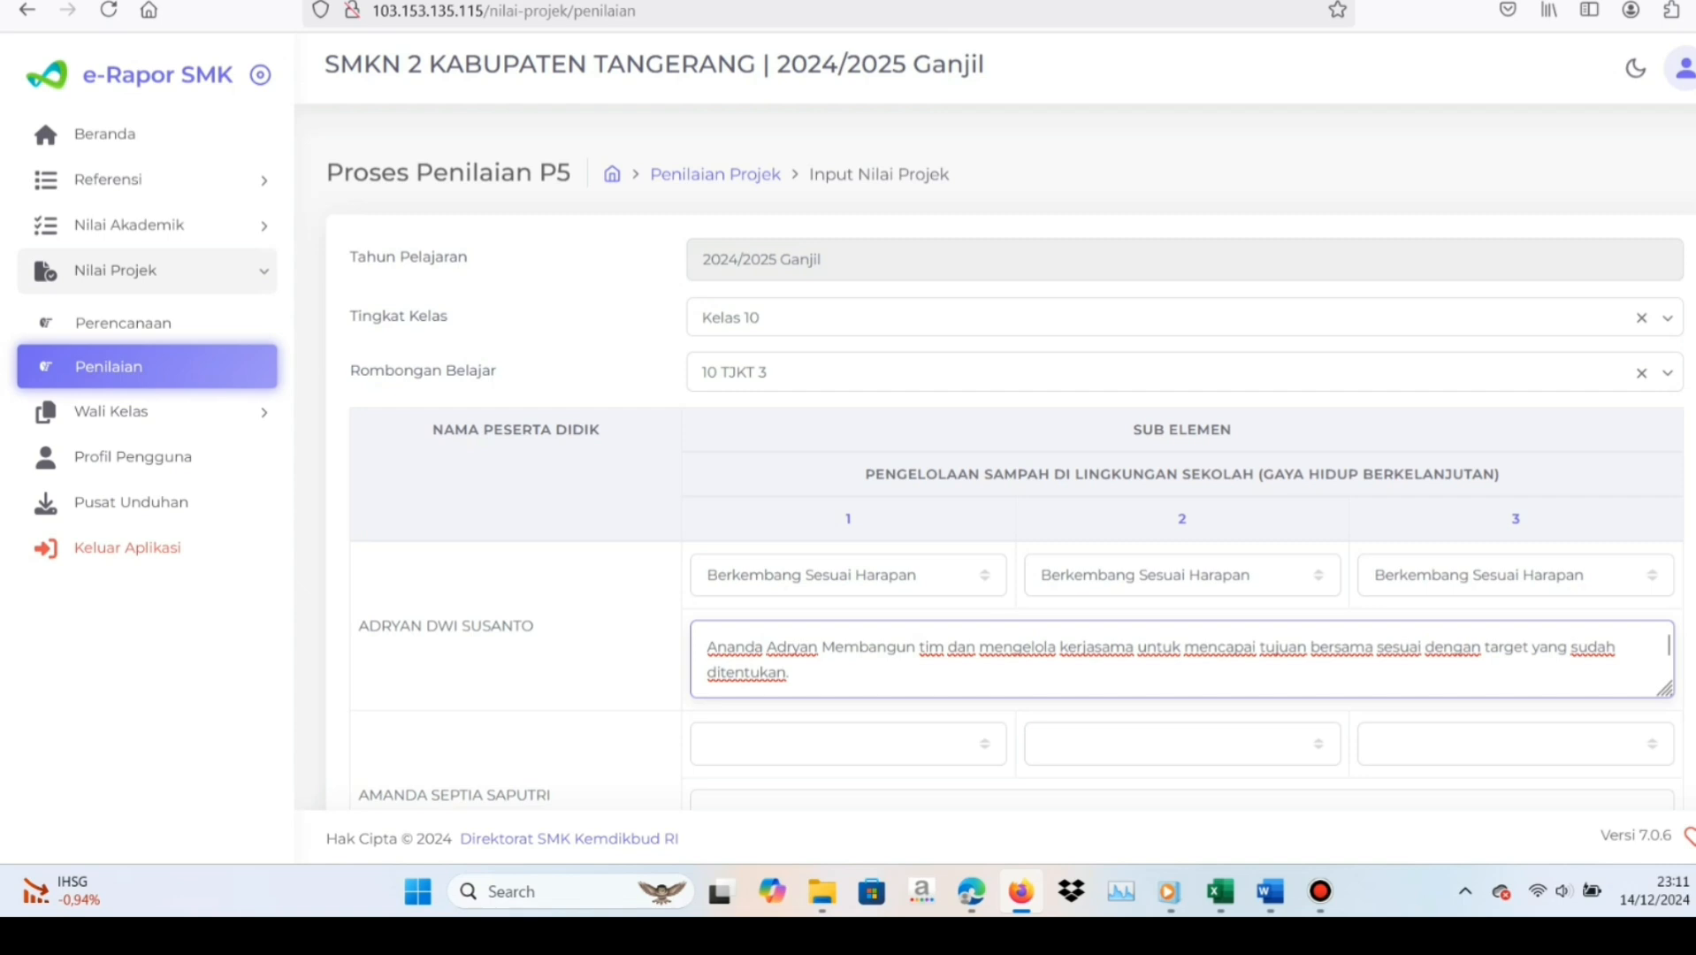
type("sudah  da")
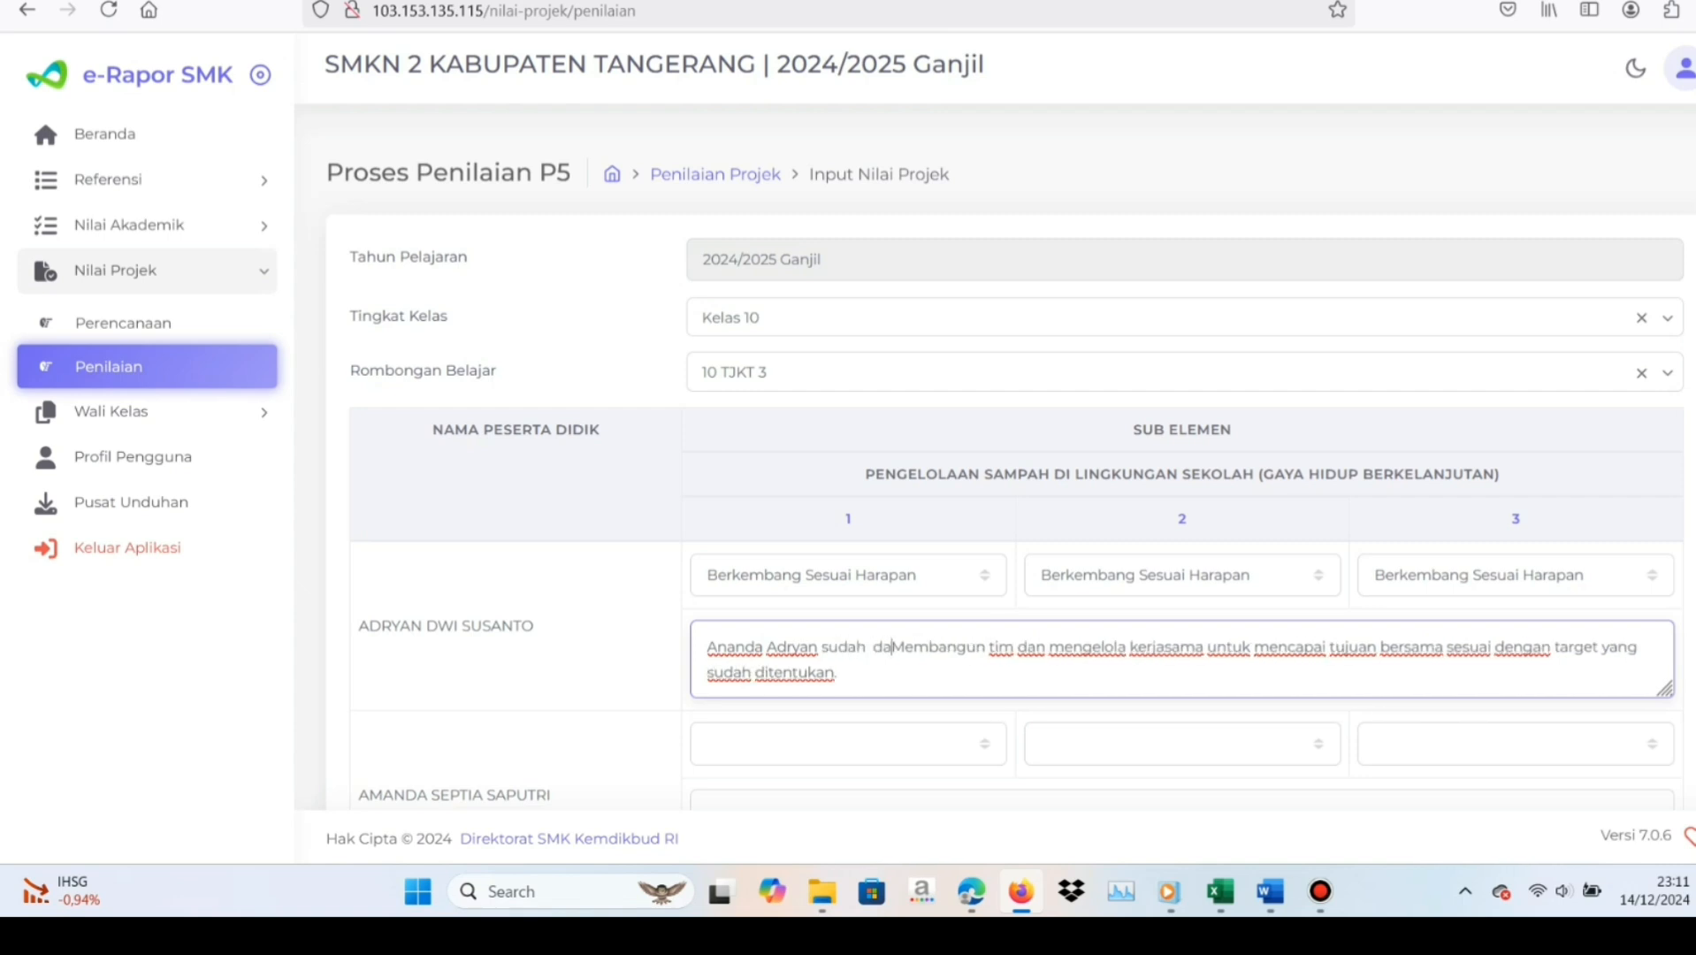
type("pat")
key("BackSpace")
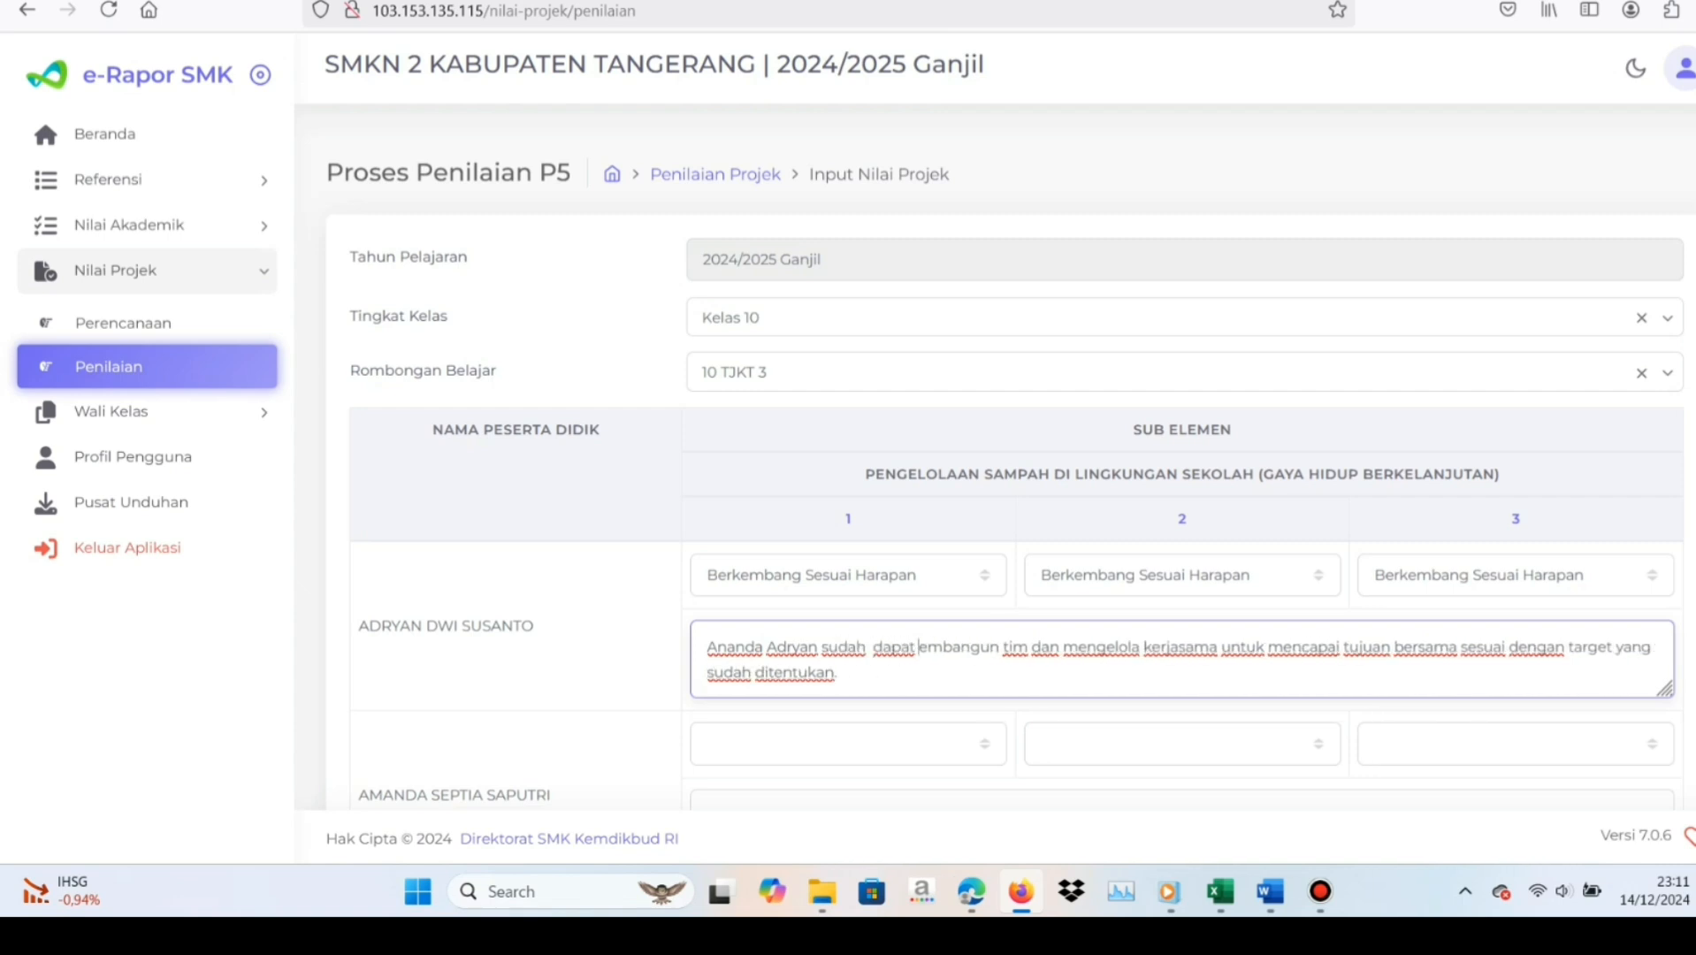
type("m")
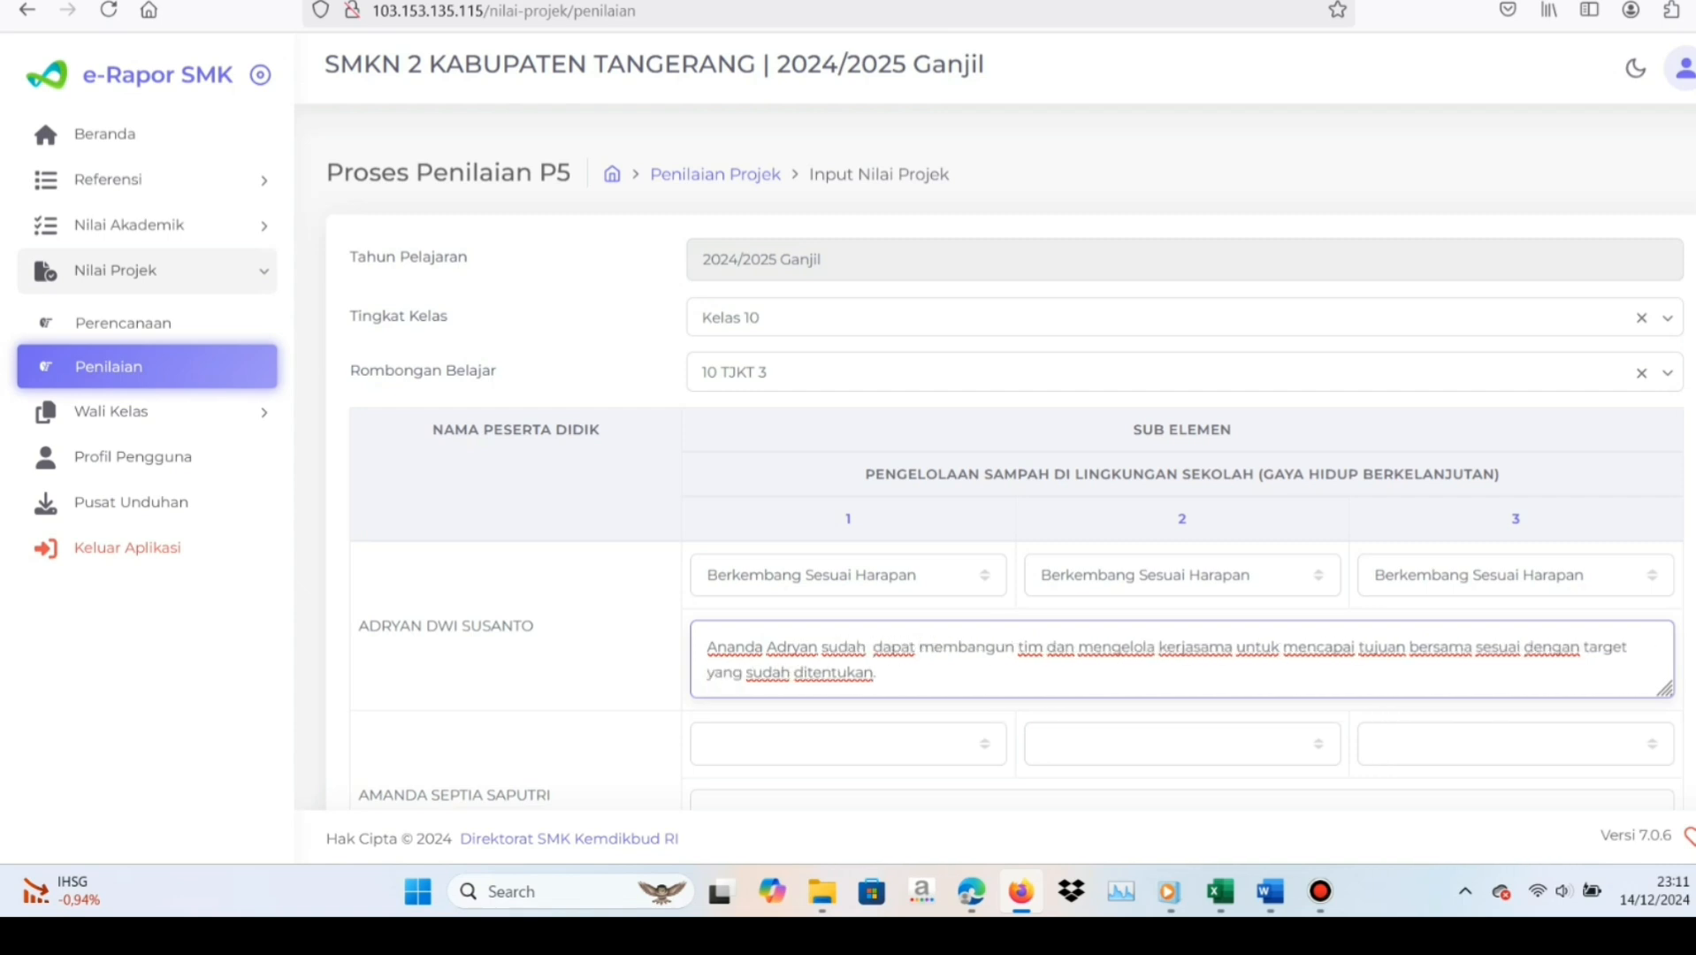
left_click(621, 697)
Check the second student's marks in the Excel score workbook, then rate sub-elements 1 and 2 Berkembang Sesuai Harapan and sub-element 3 Sangat Berkembang in e-Rapor
scroll(621, 696, "down", 3)
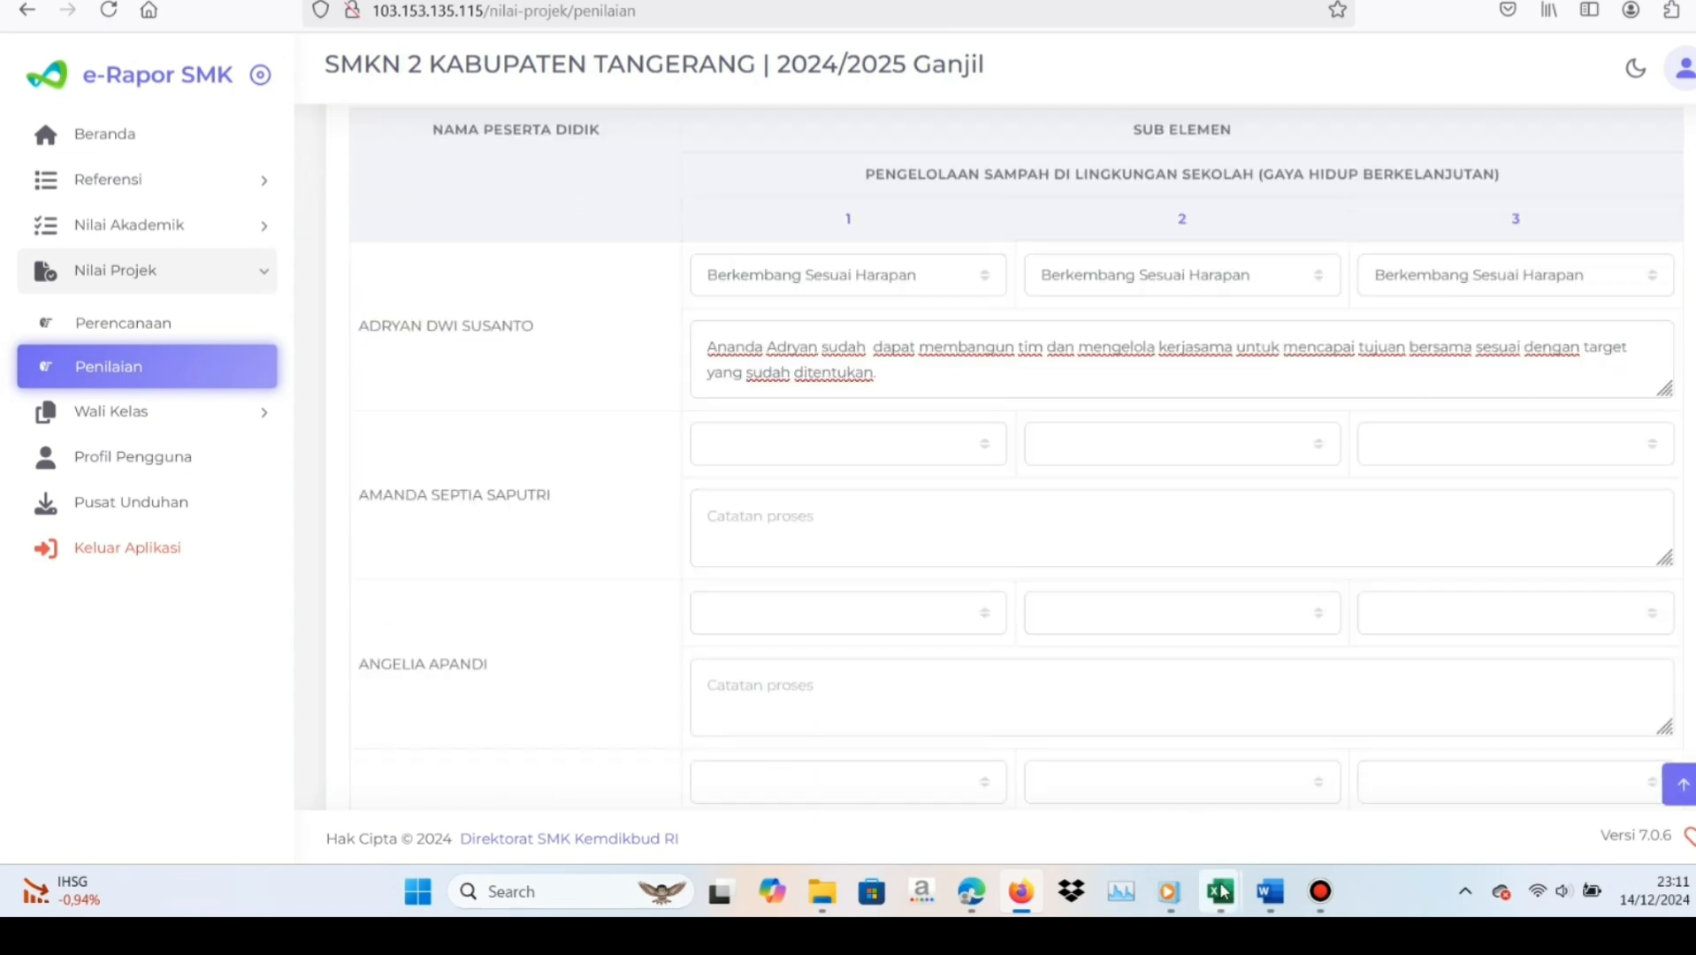
left_click(1221, 891)
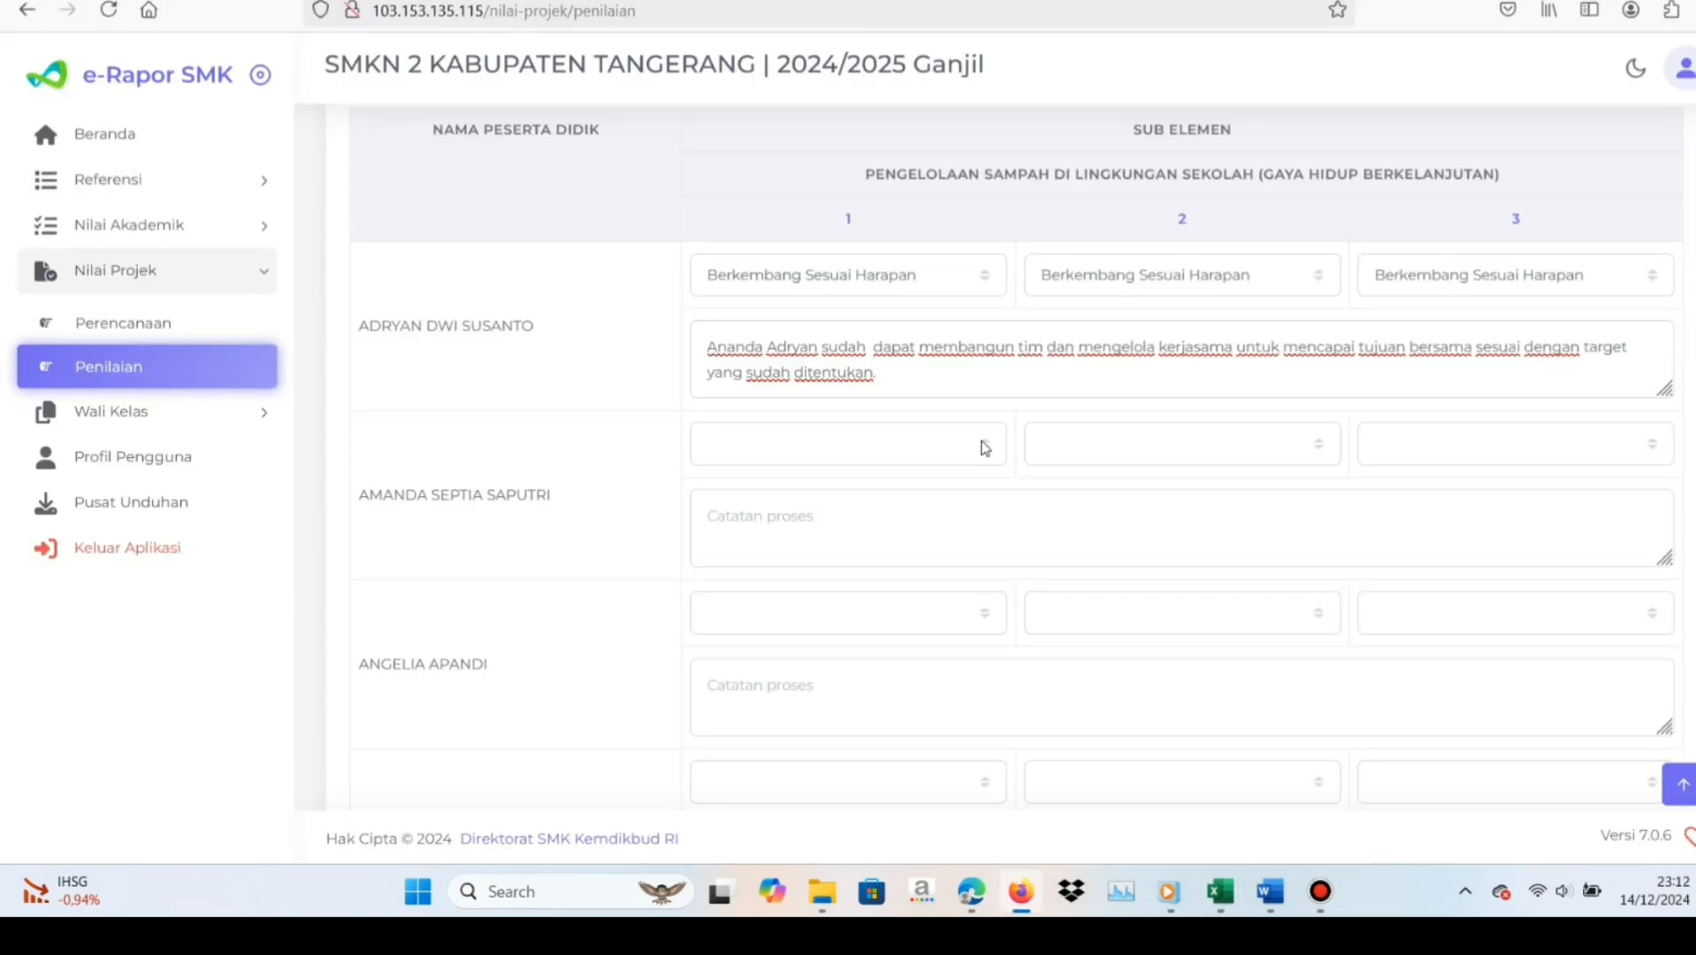
left_click(983, 444)
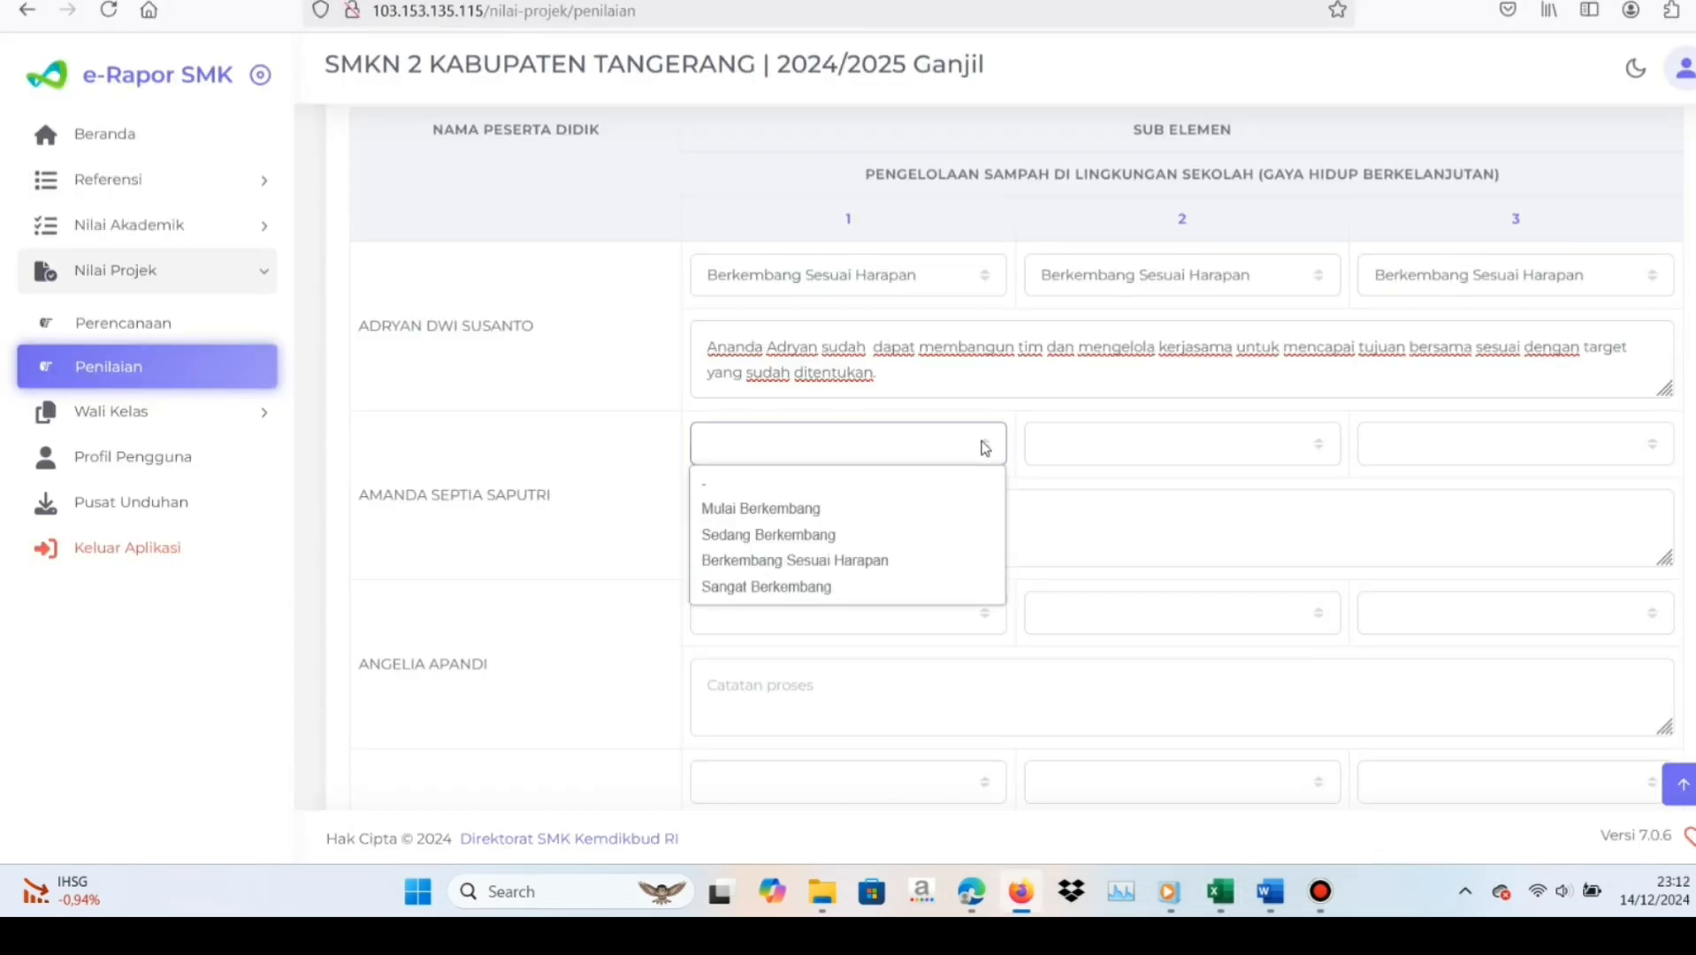
left_click(900, 561)
left_click(1317, 446)
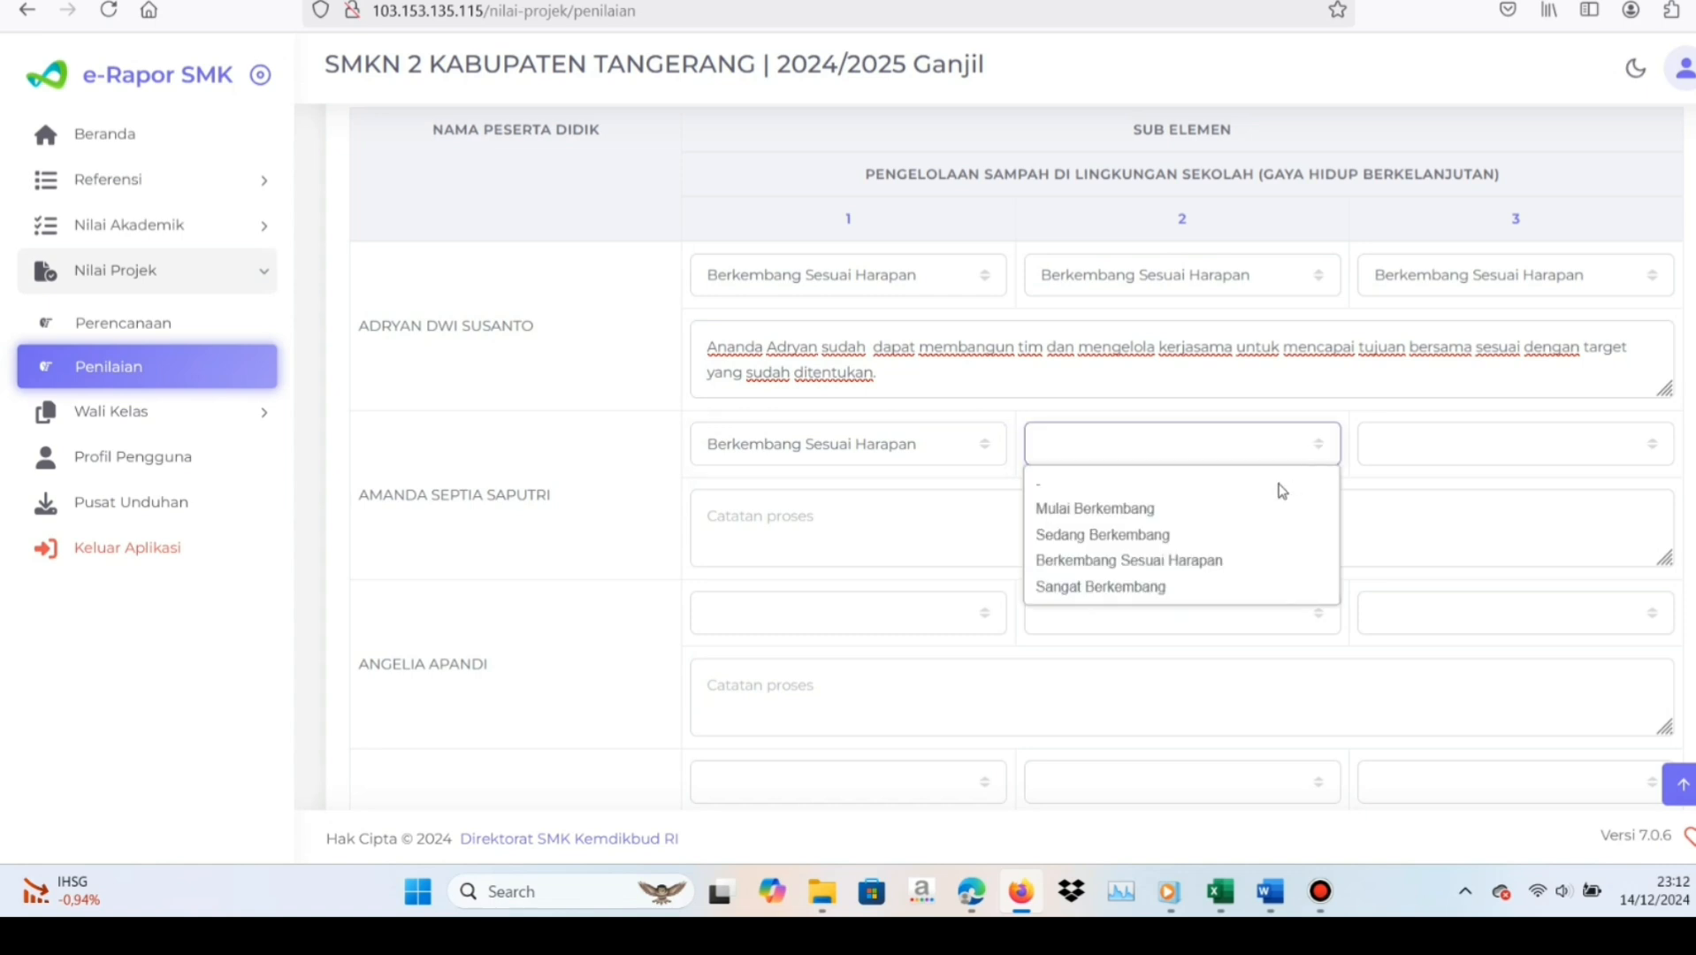
left_click(1238, 561)
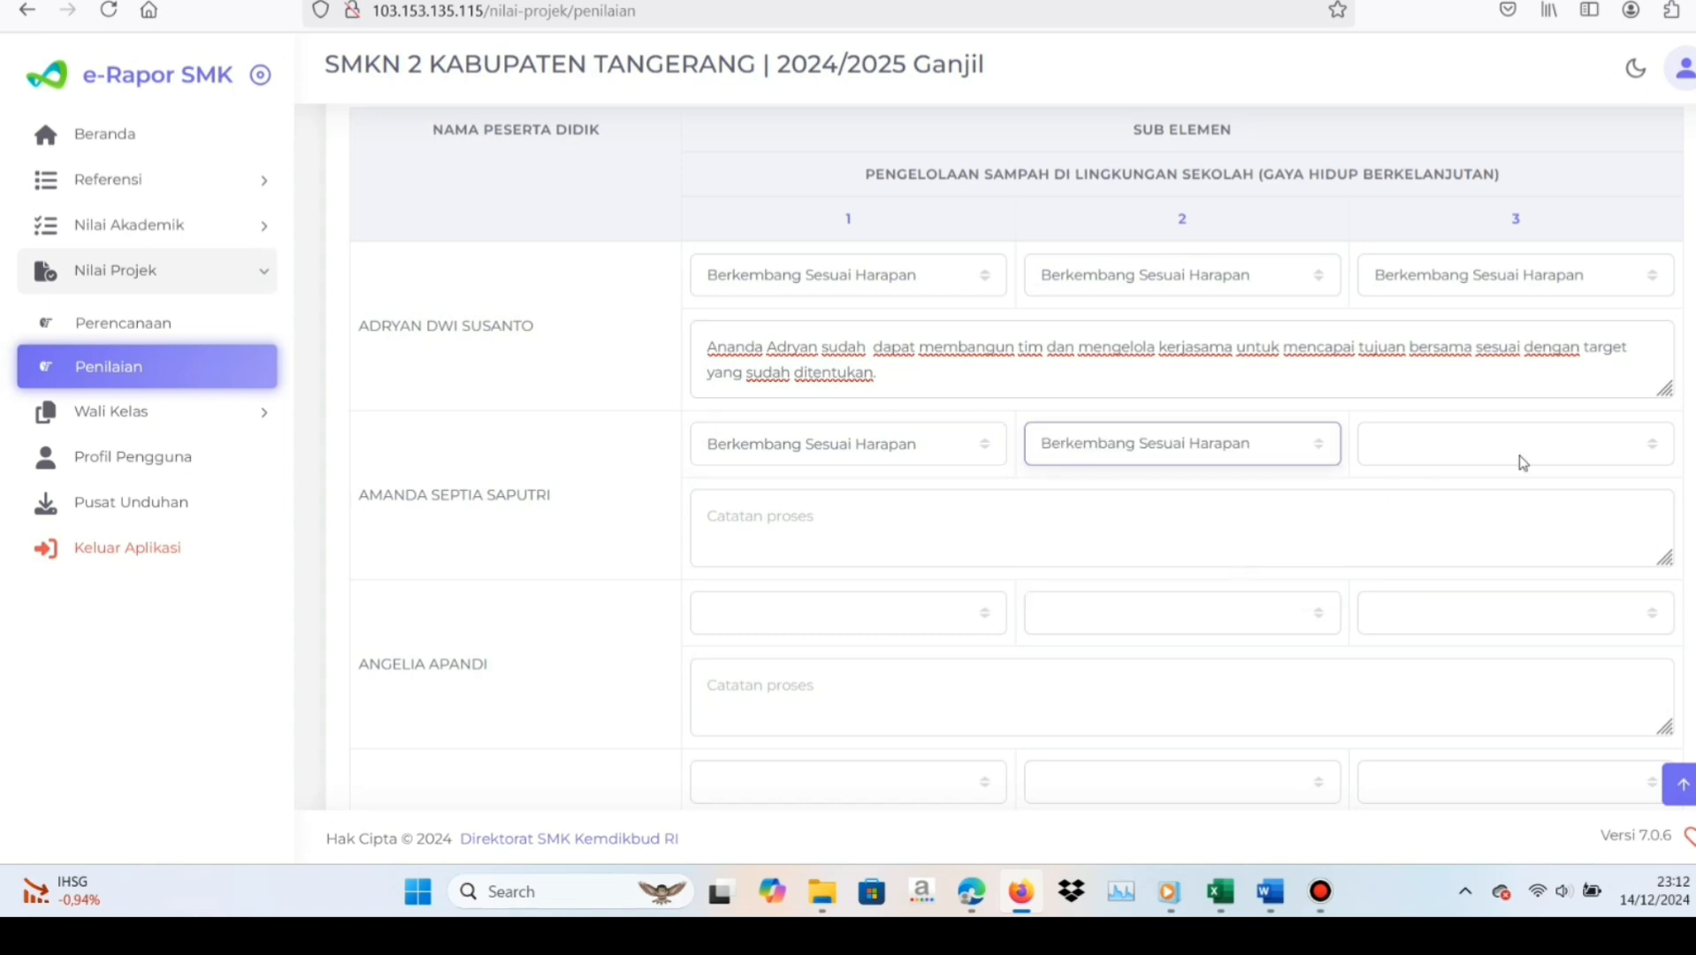
left_click(1647, 450)
left_click(1512, 587)
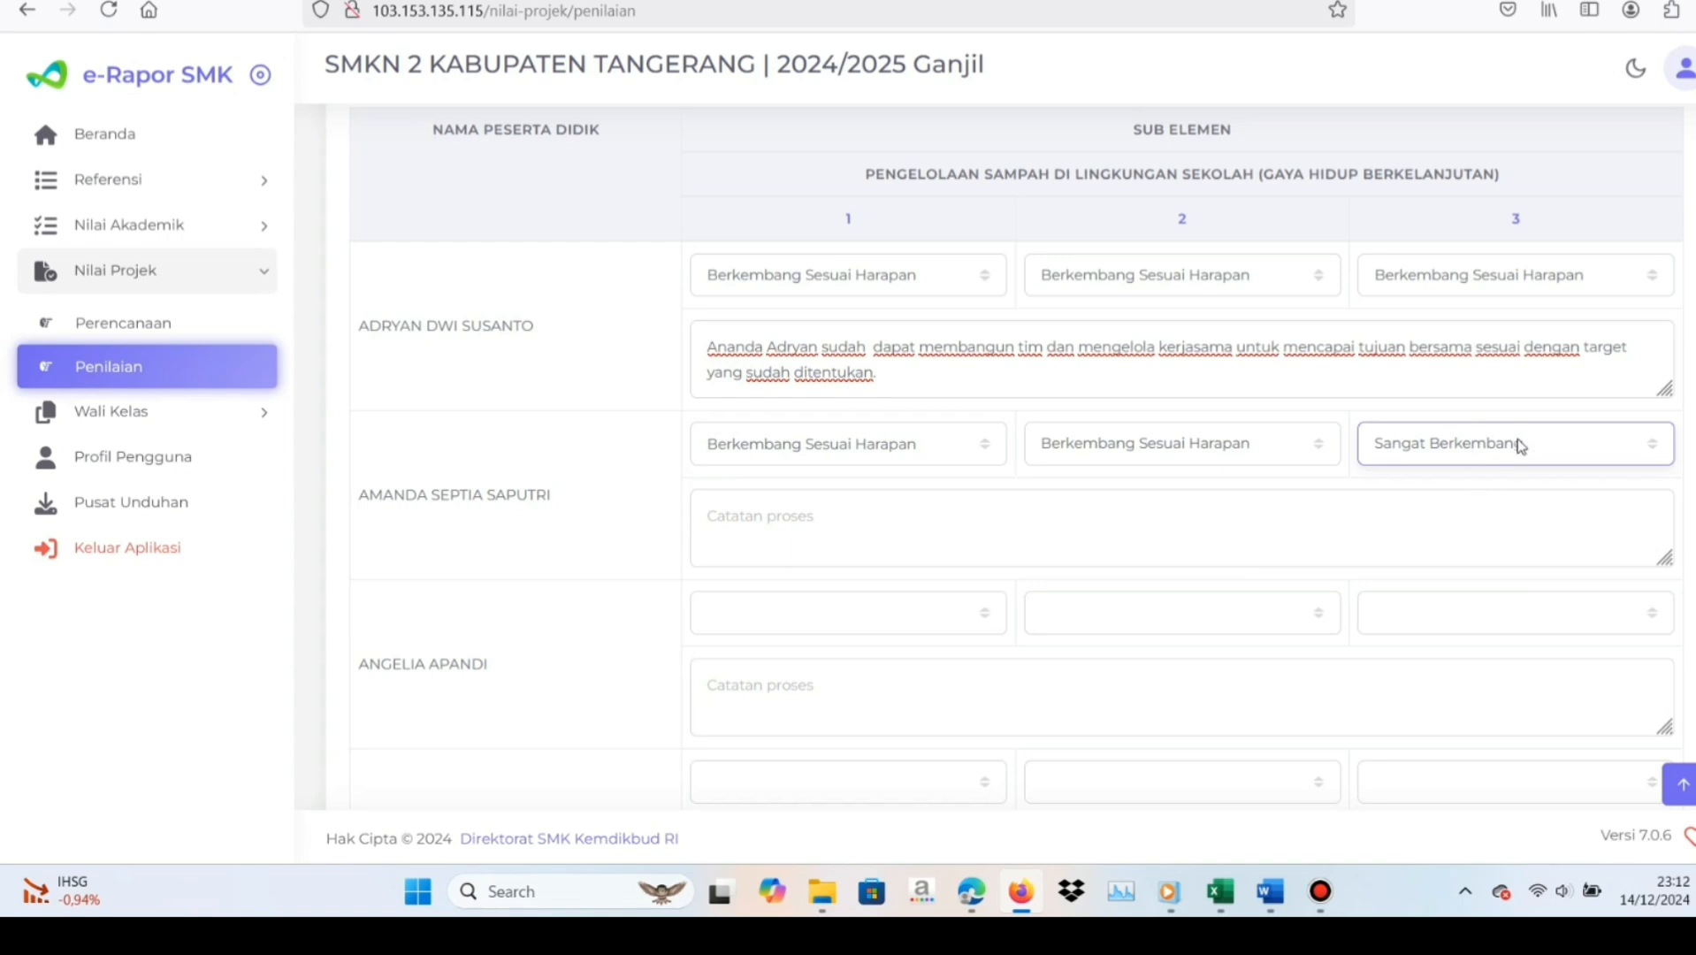
Switch to the CATATAN PROSES workbook in Excel and copy the Tema 1 phase E description for Dimensi Kreatif
left_click(1216, 895)
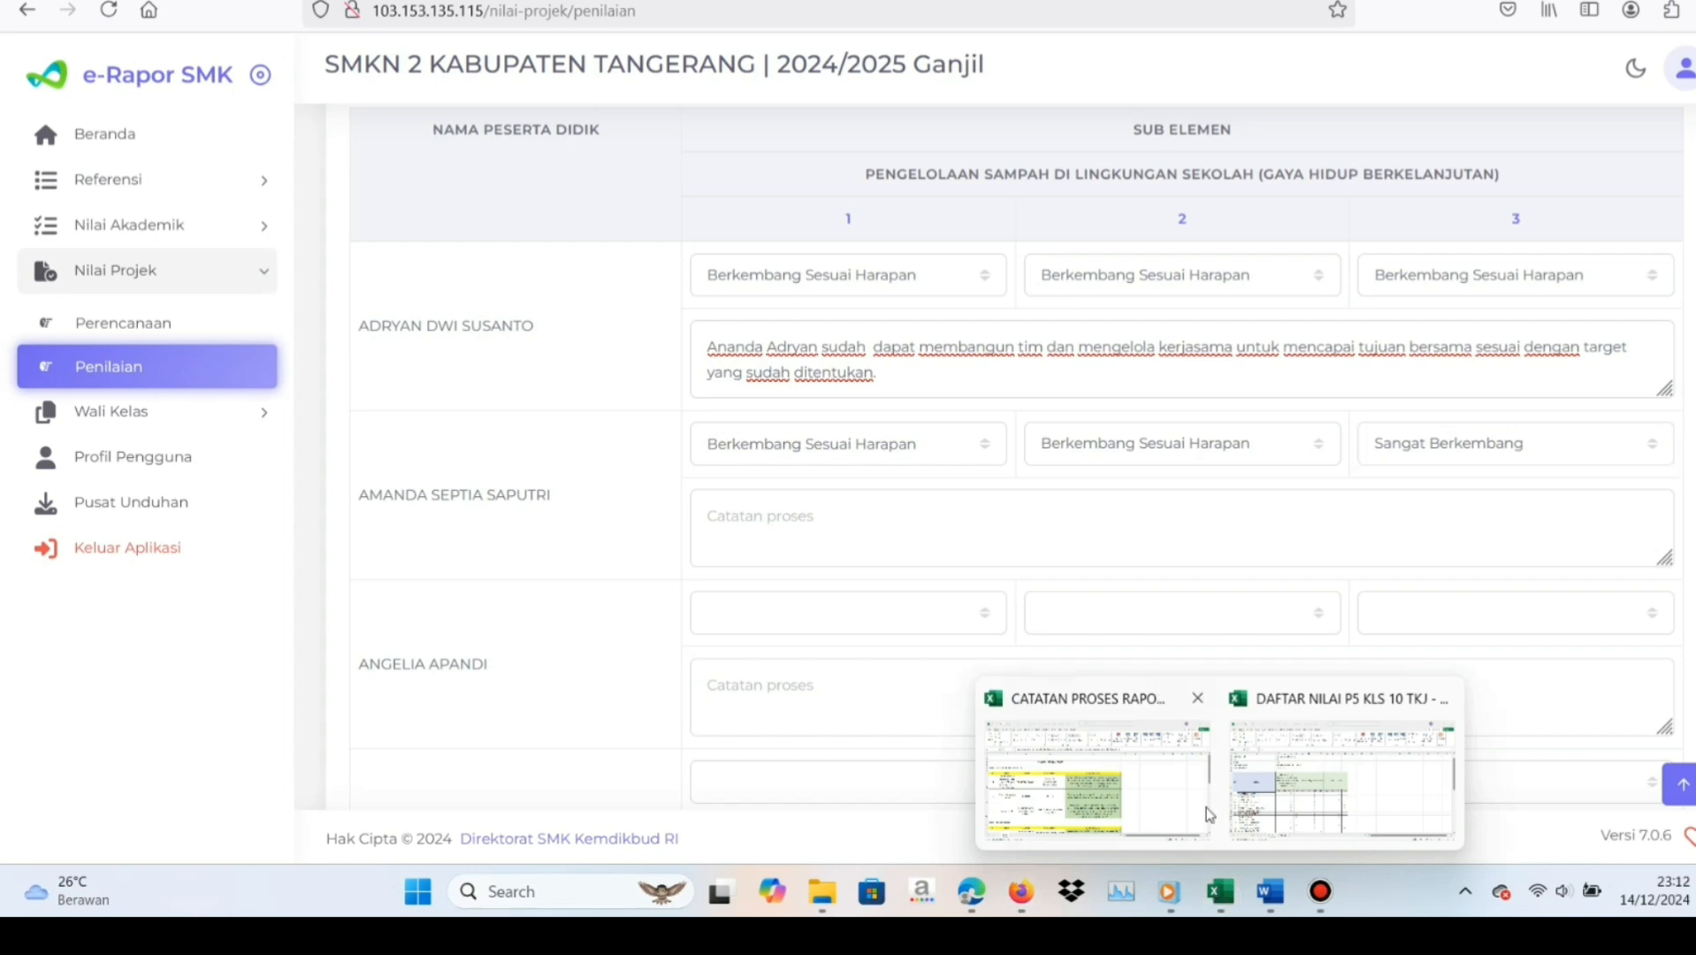
left_click(1207, 813)
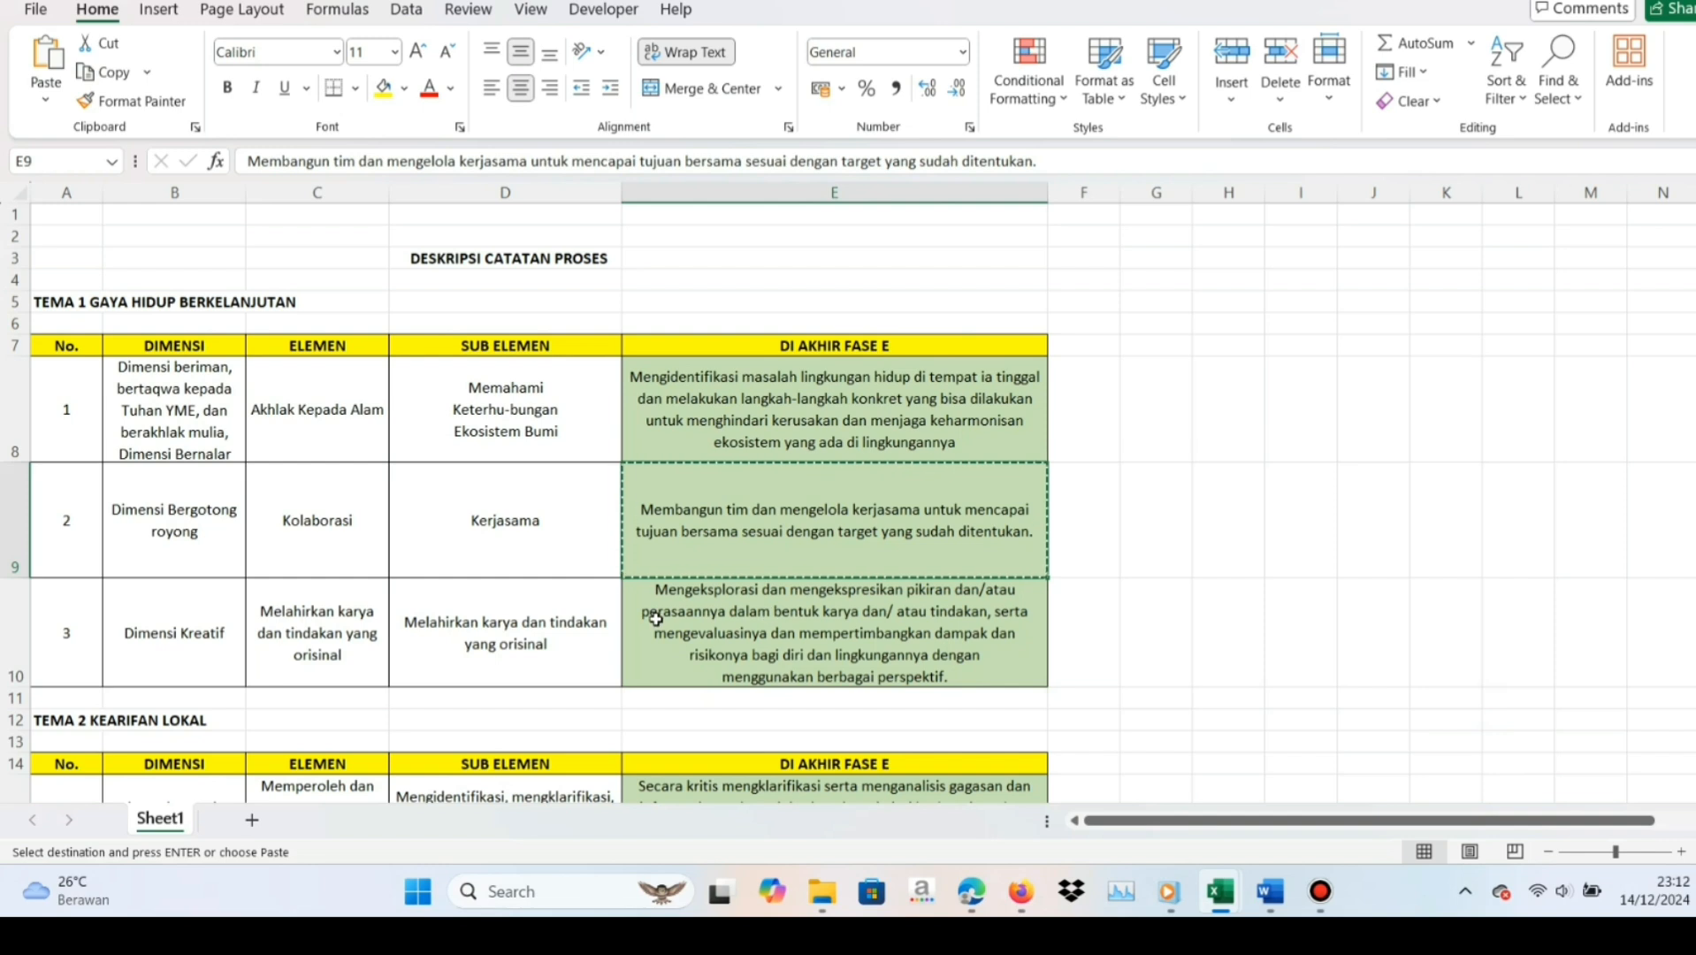
left_click(223, 645)
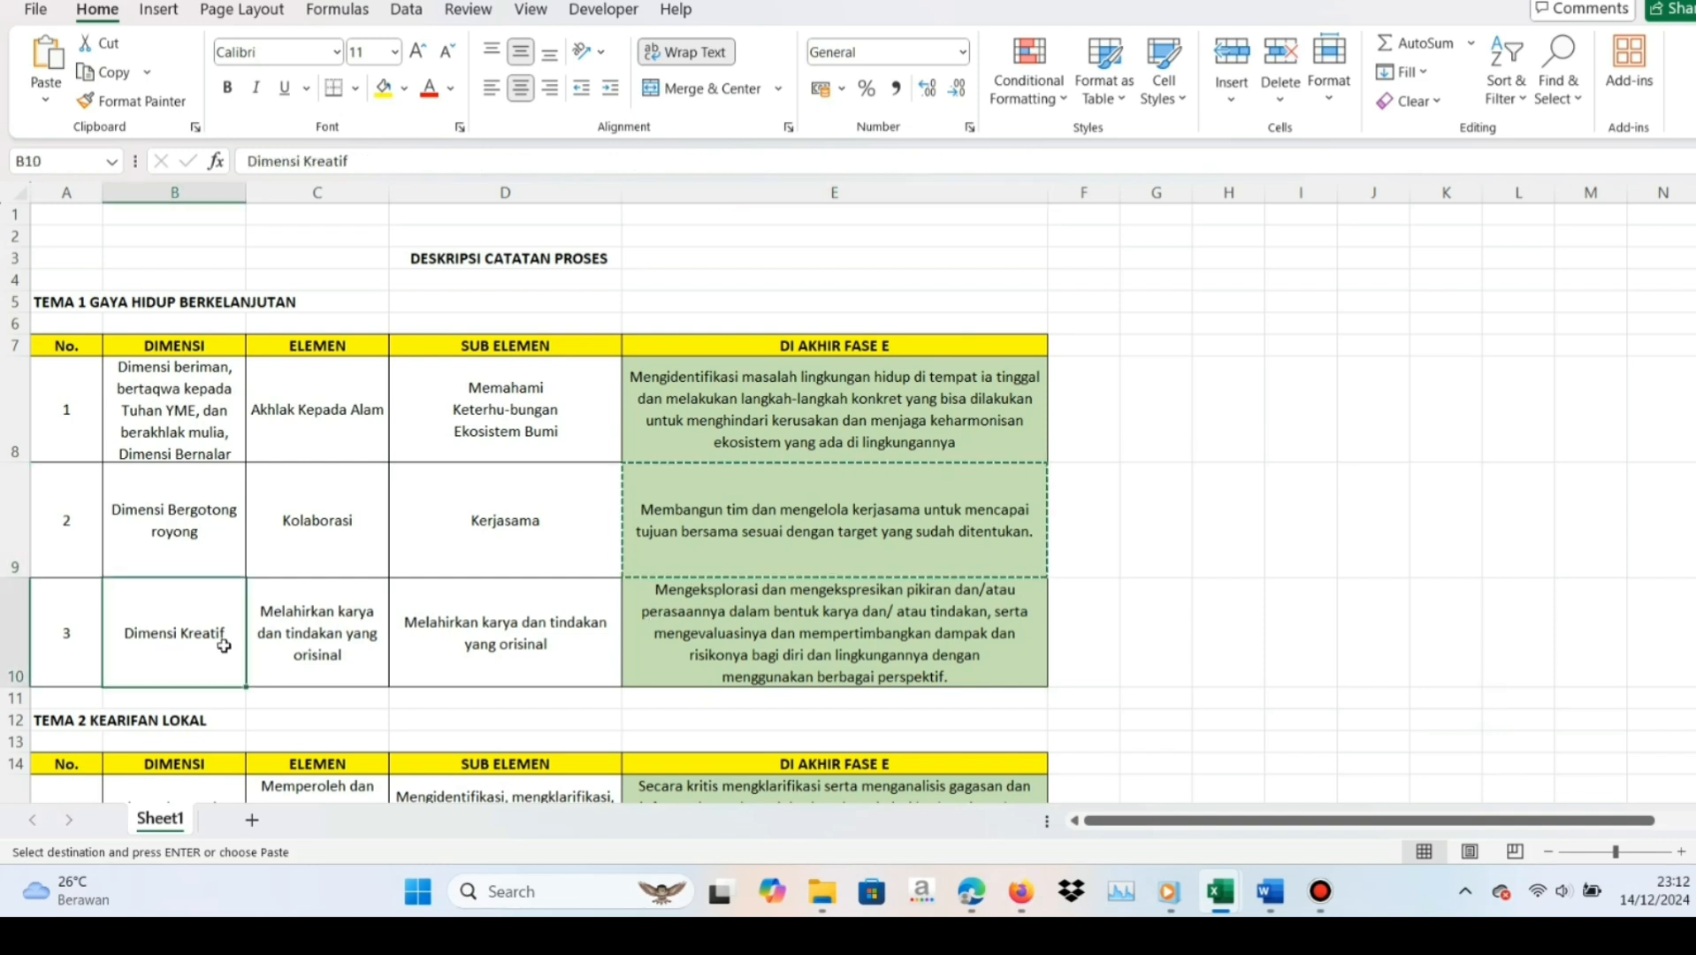
left_click(767, 627)
key("ctrl+c")
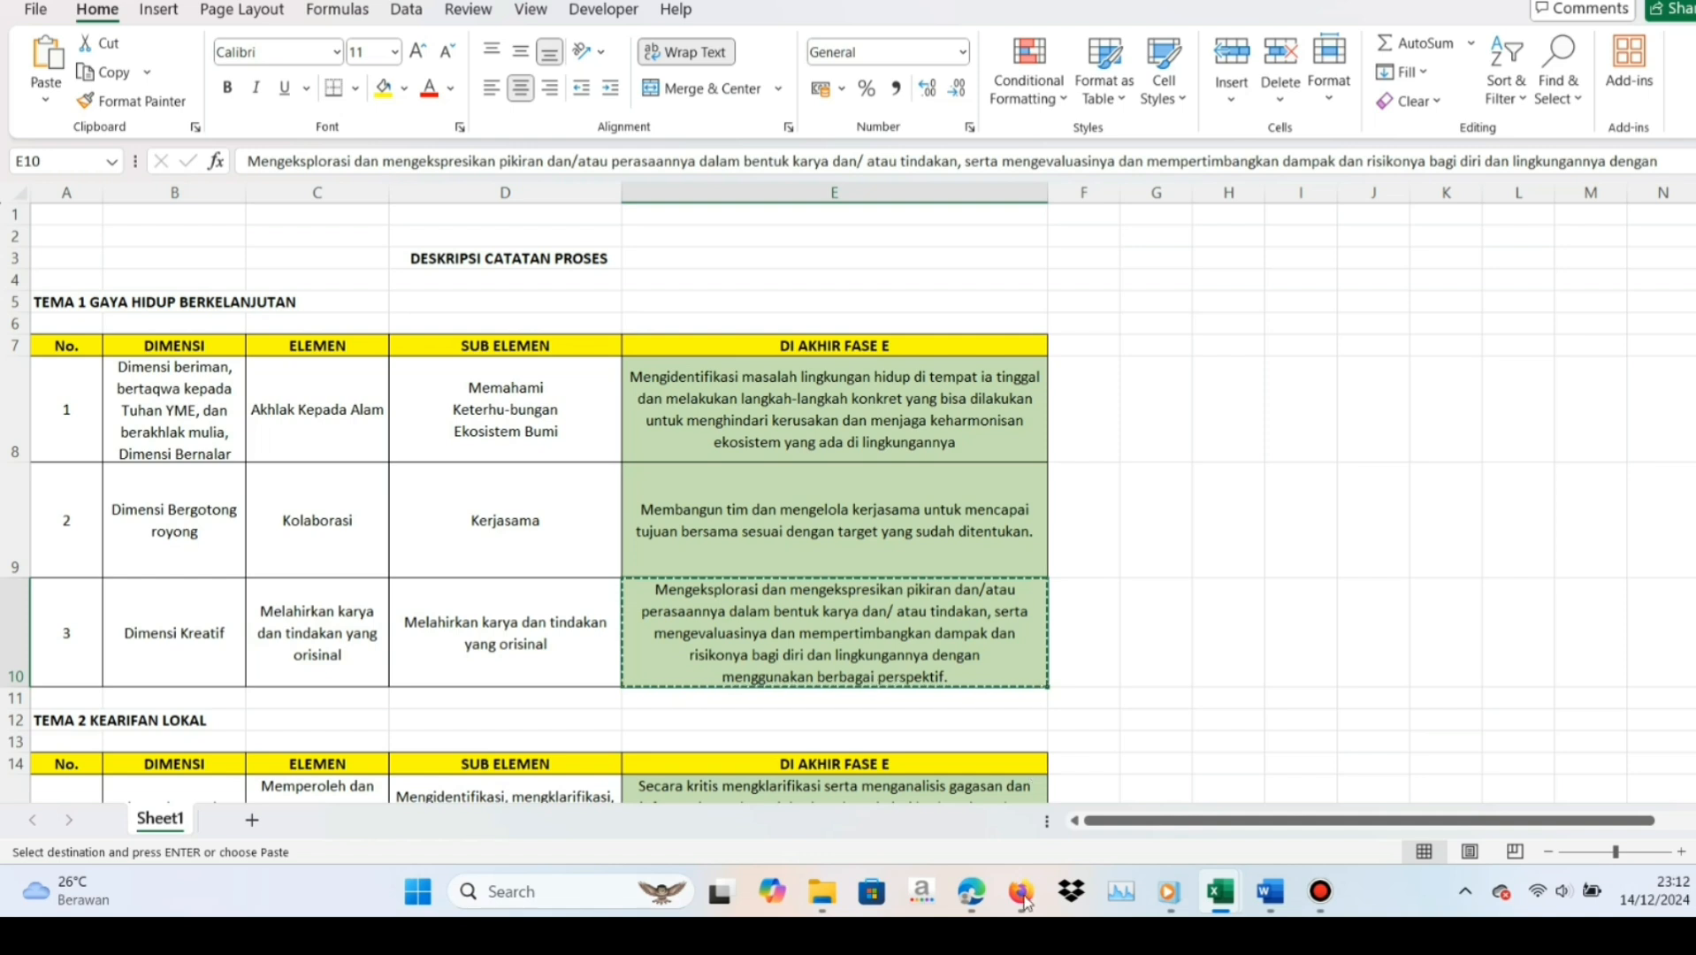
Return to e-Rapor in Firefox and paste the copied Dimensi Kreatif description into the second student's Catatan proses
mouse_move(1025, 901)
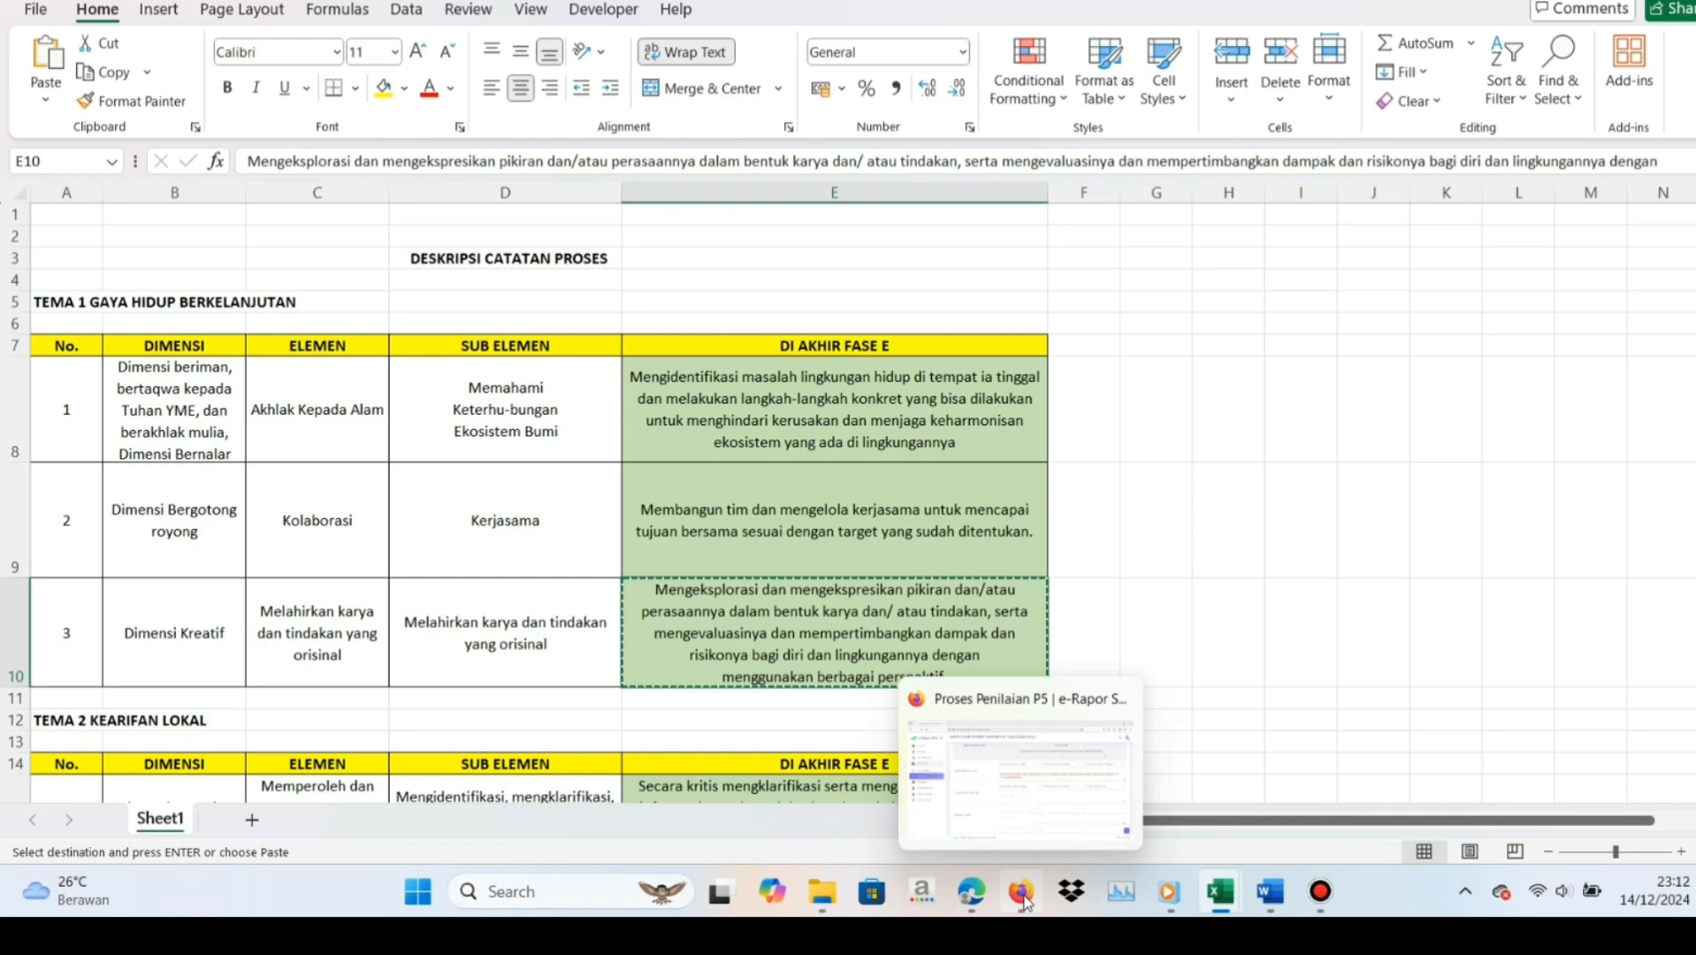
left_click(1023, 898)
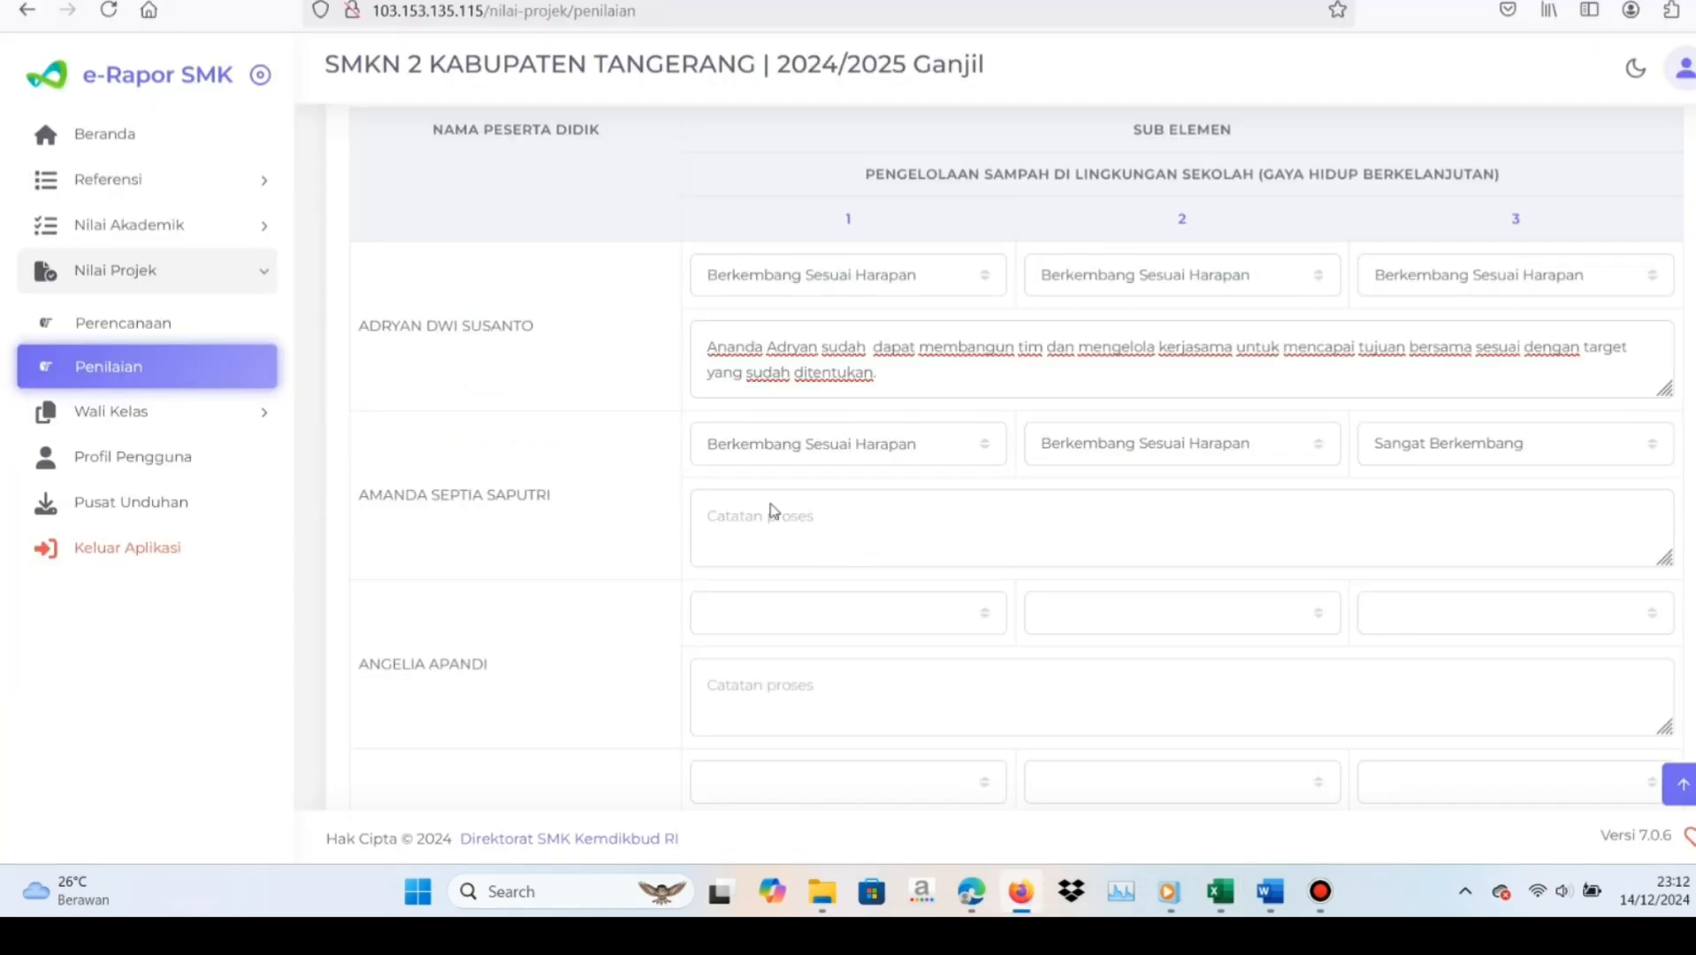
left_click(977, 540)
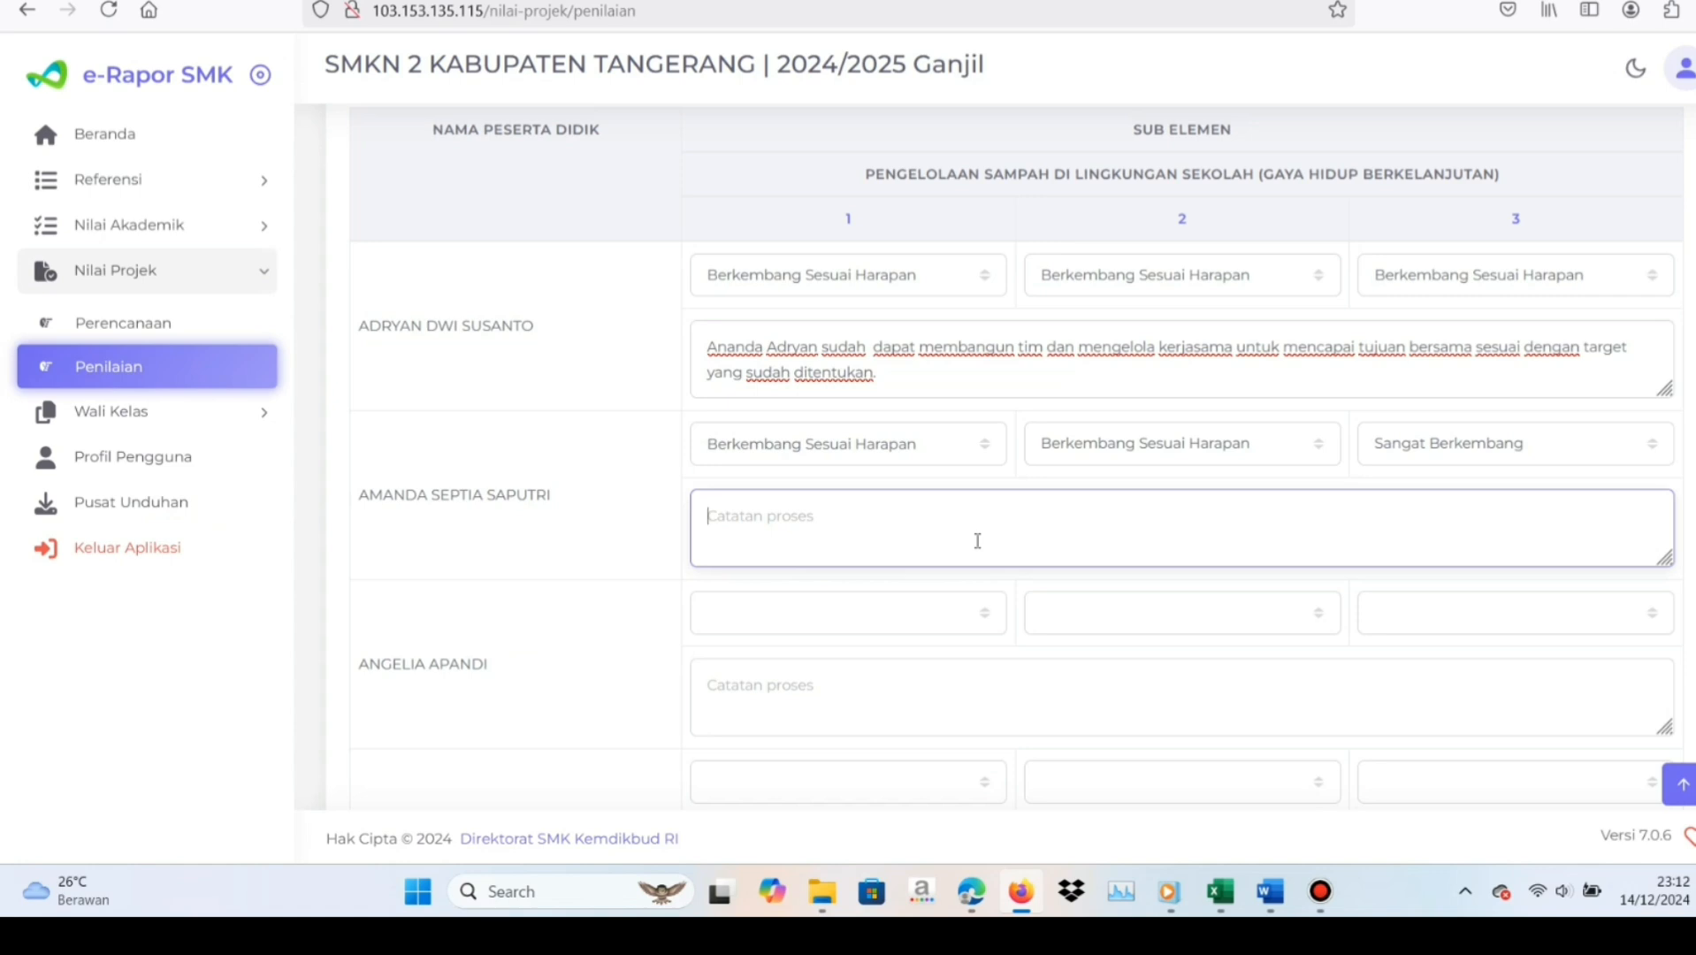
key("ctrl+v")
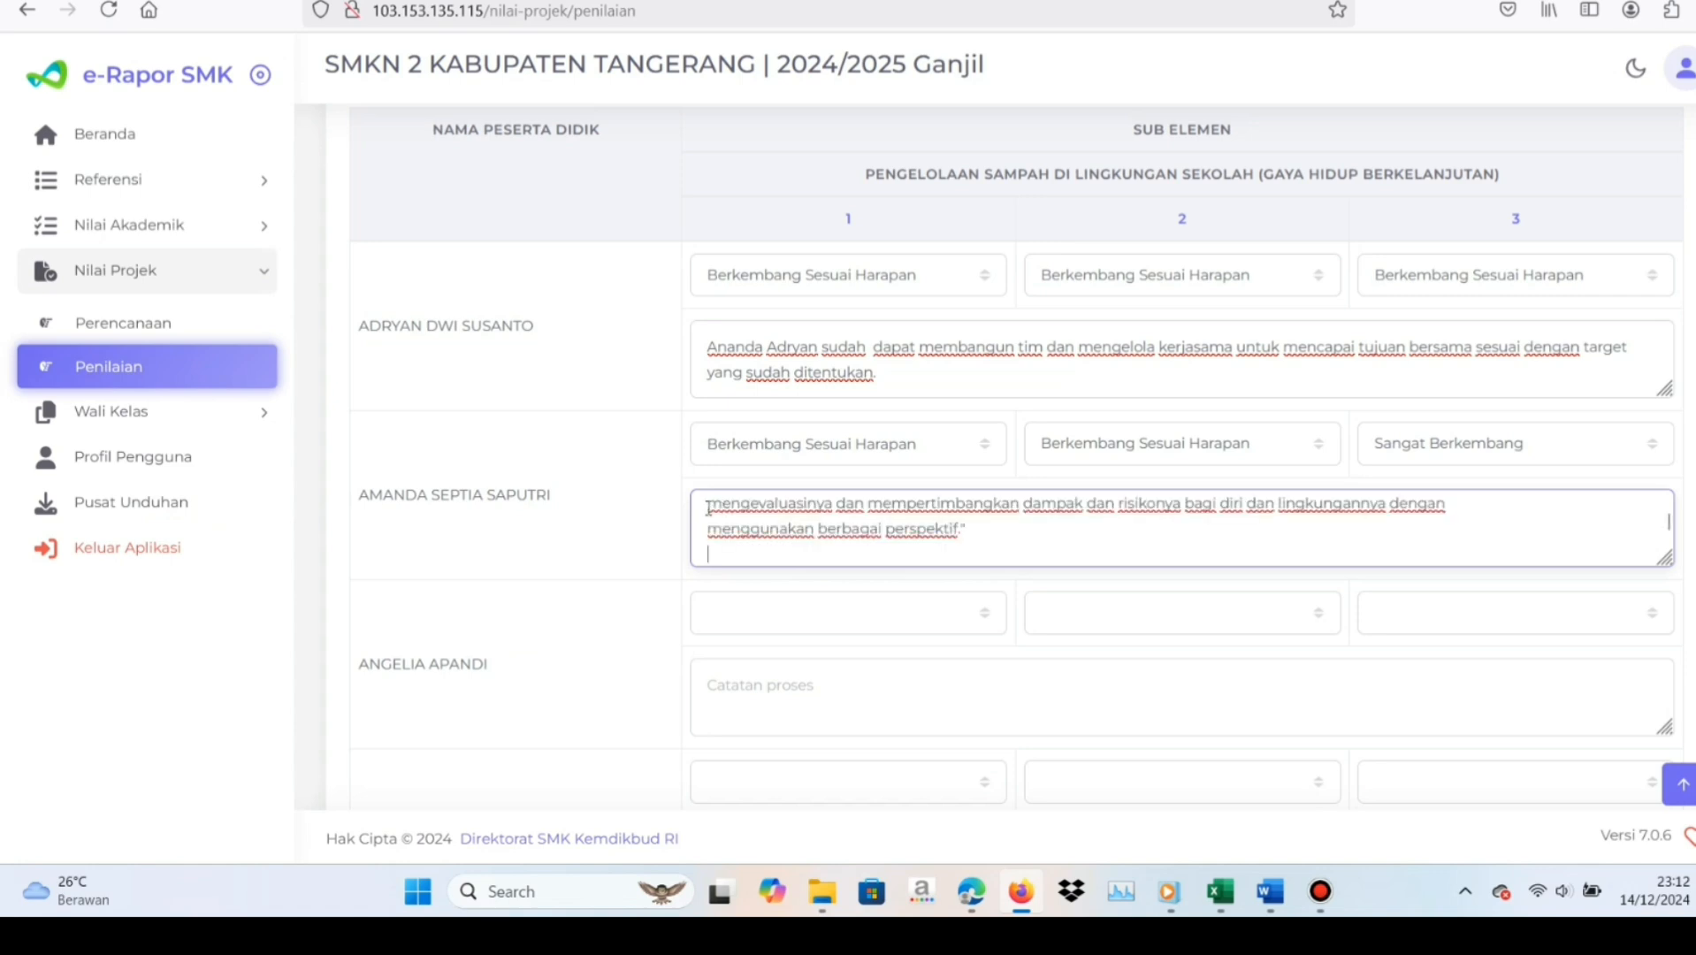
Insert "Ananda", the second student's first name and "sudah dapat" at the beginning of that student's process note
scroll(708, 508, "up", 1)
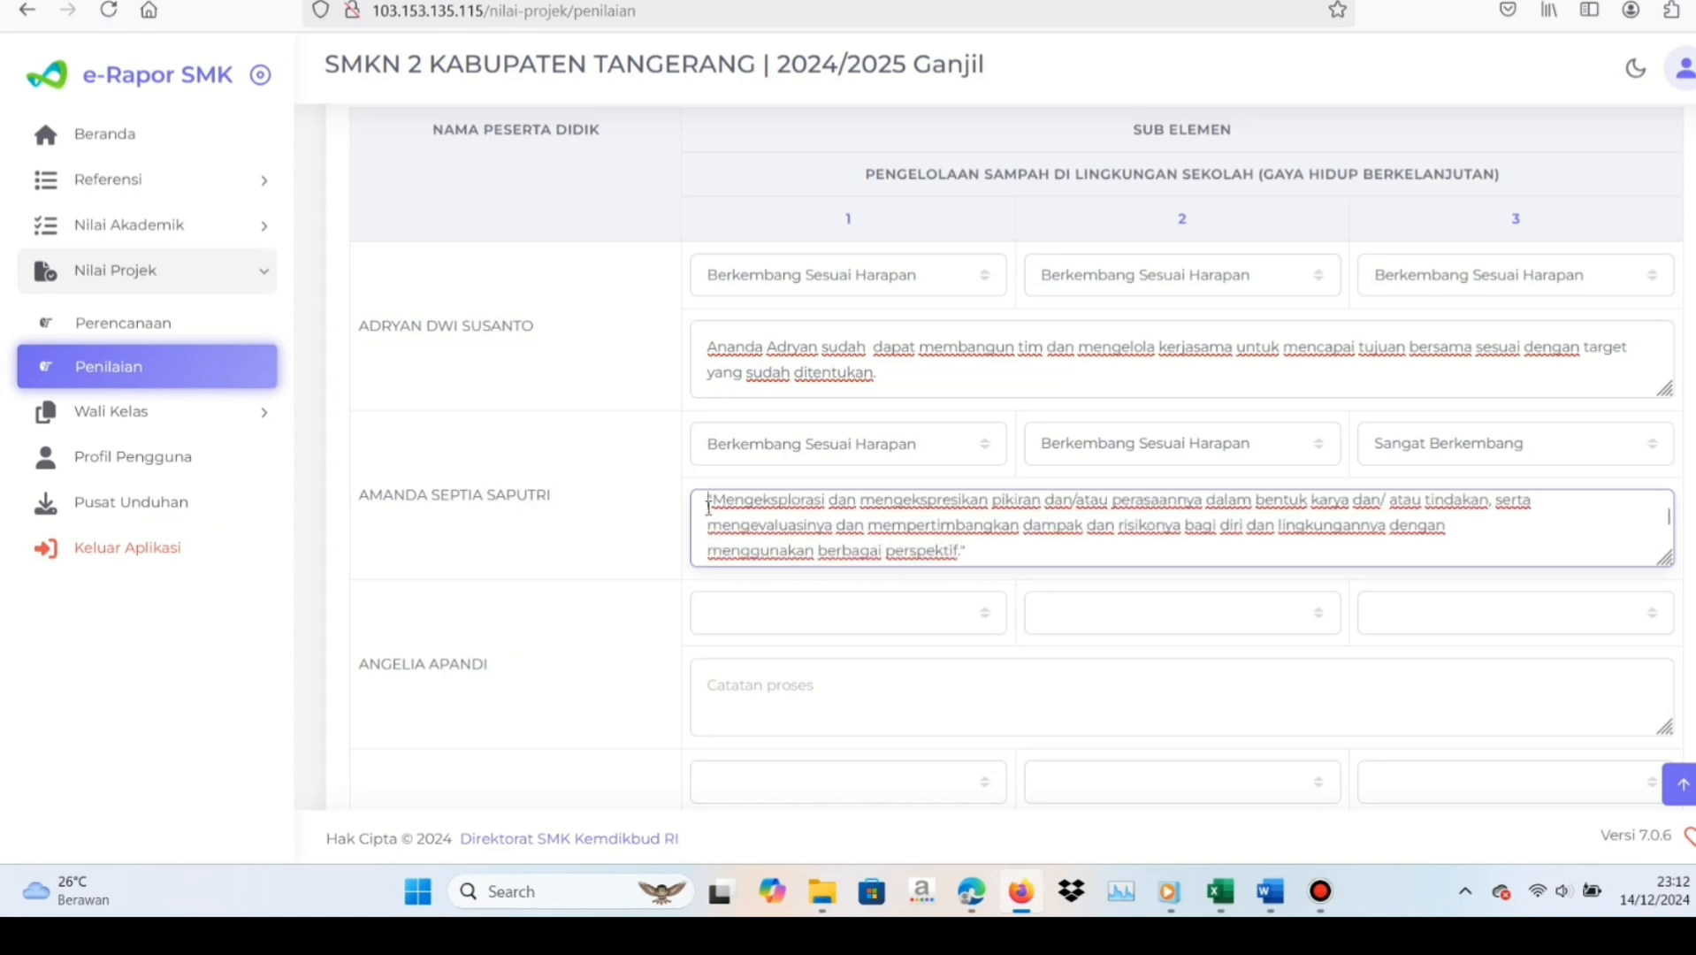
left_click(708, 507)
key("Caps_Lock")
key("Caps_Lock")
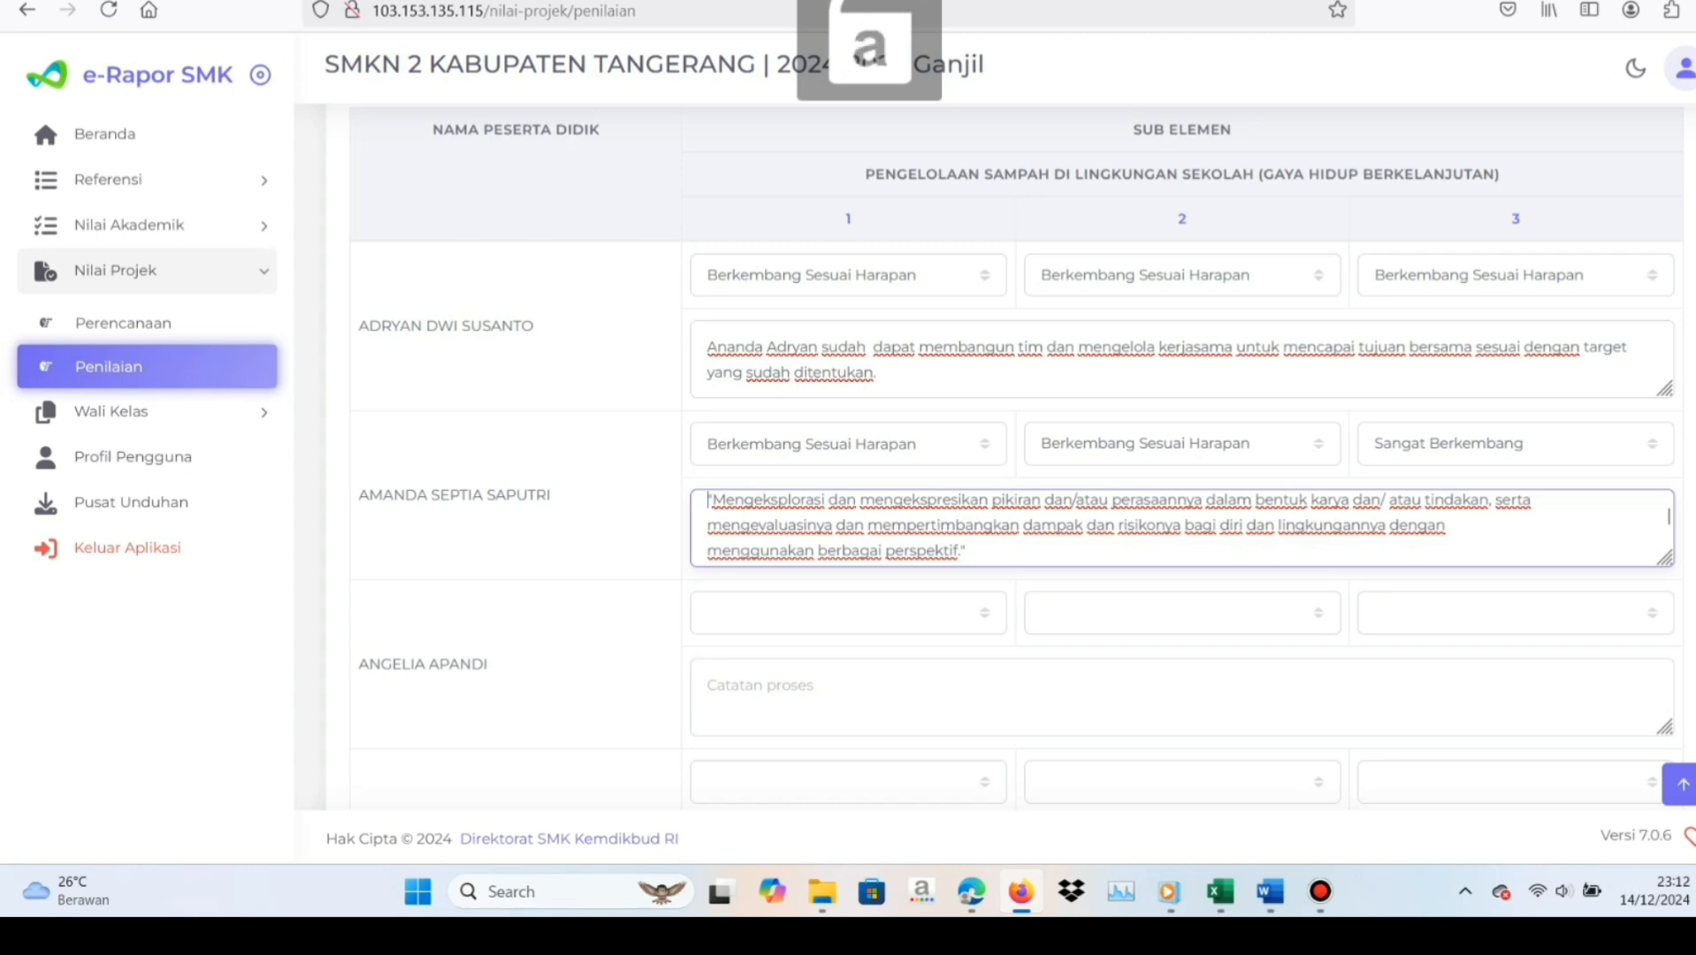
type("Ananda")
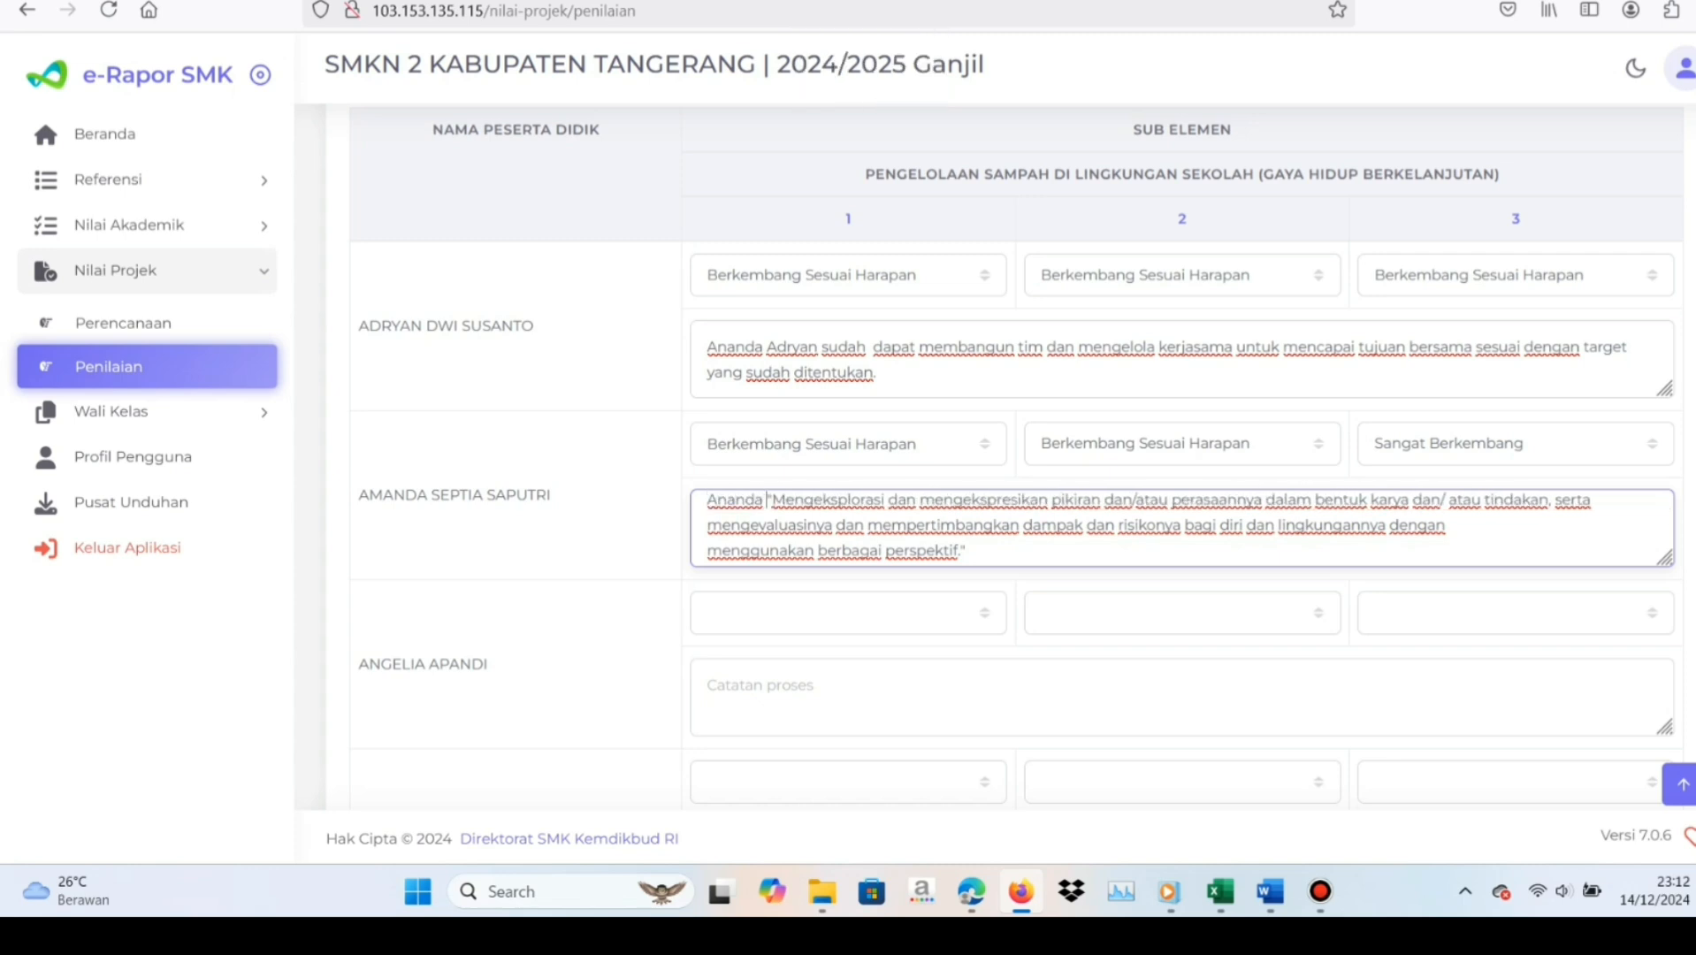
key("Caps_Lock")
type("A")
key("Caps_Lock")
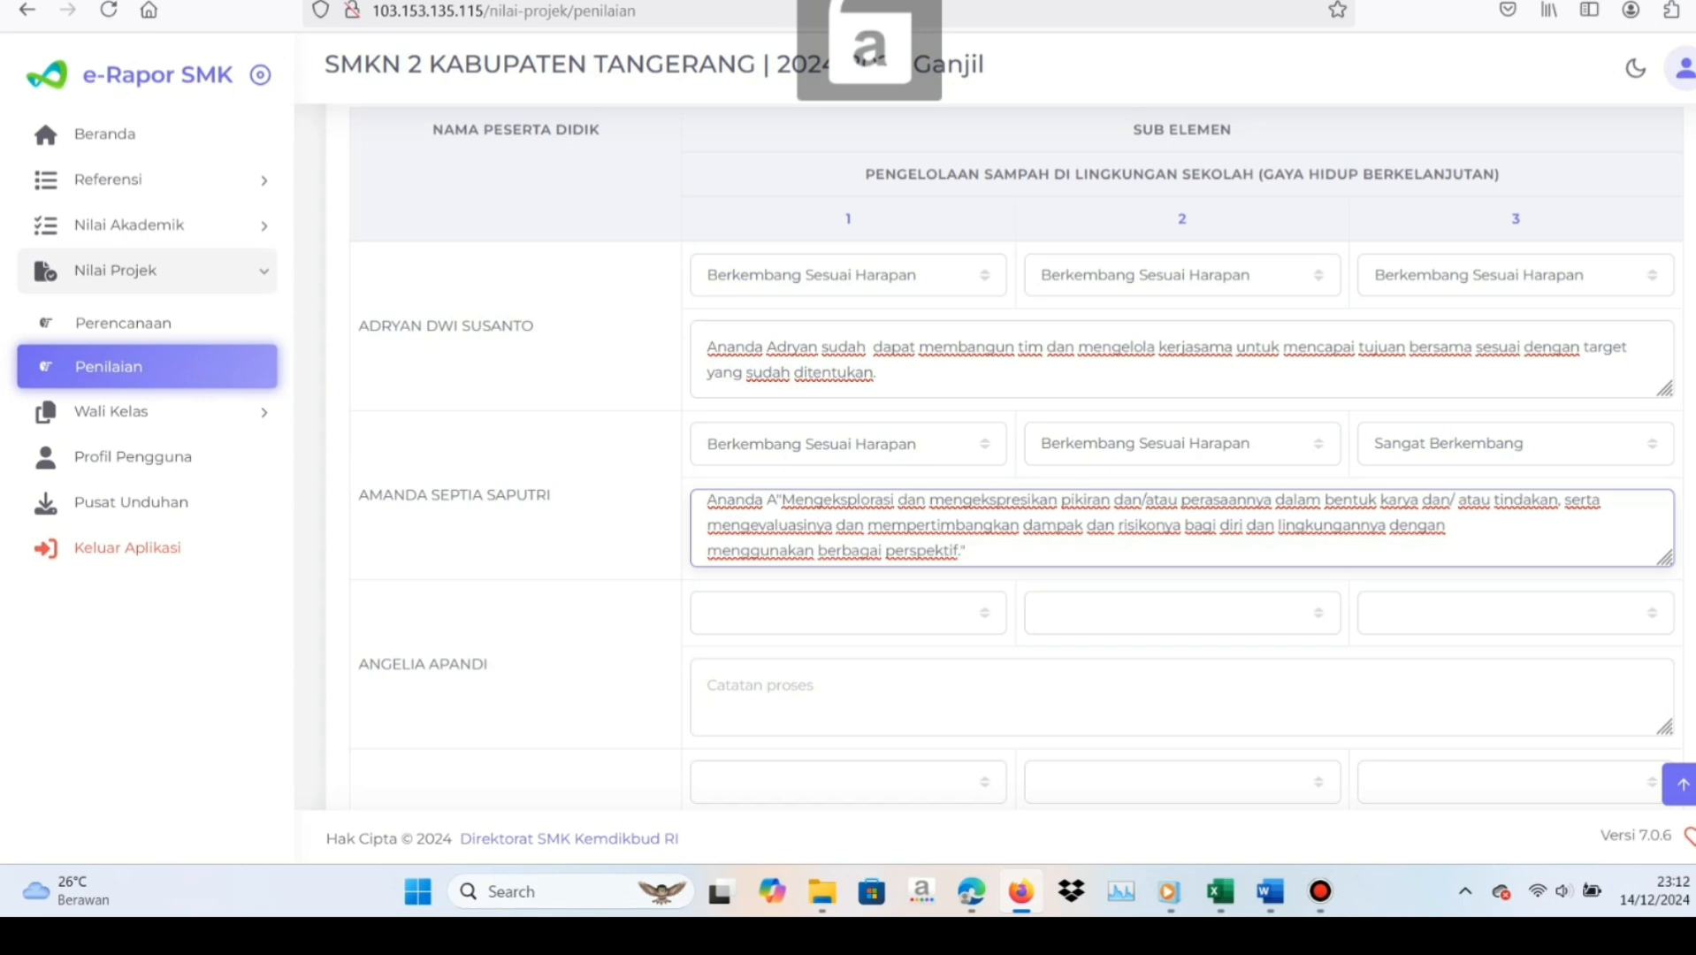
type("manda s")
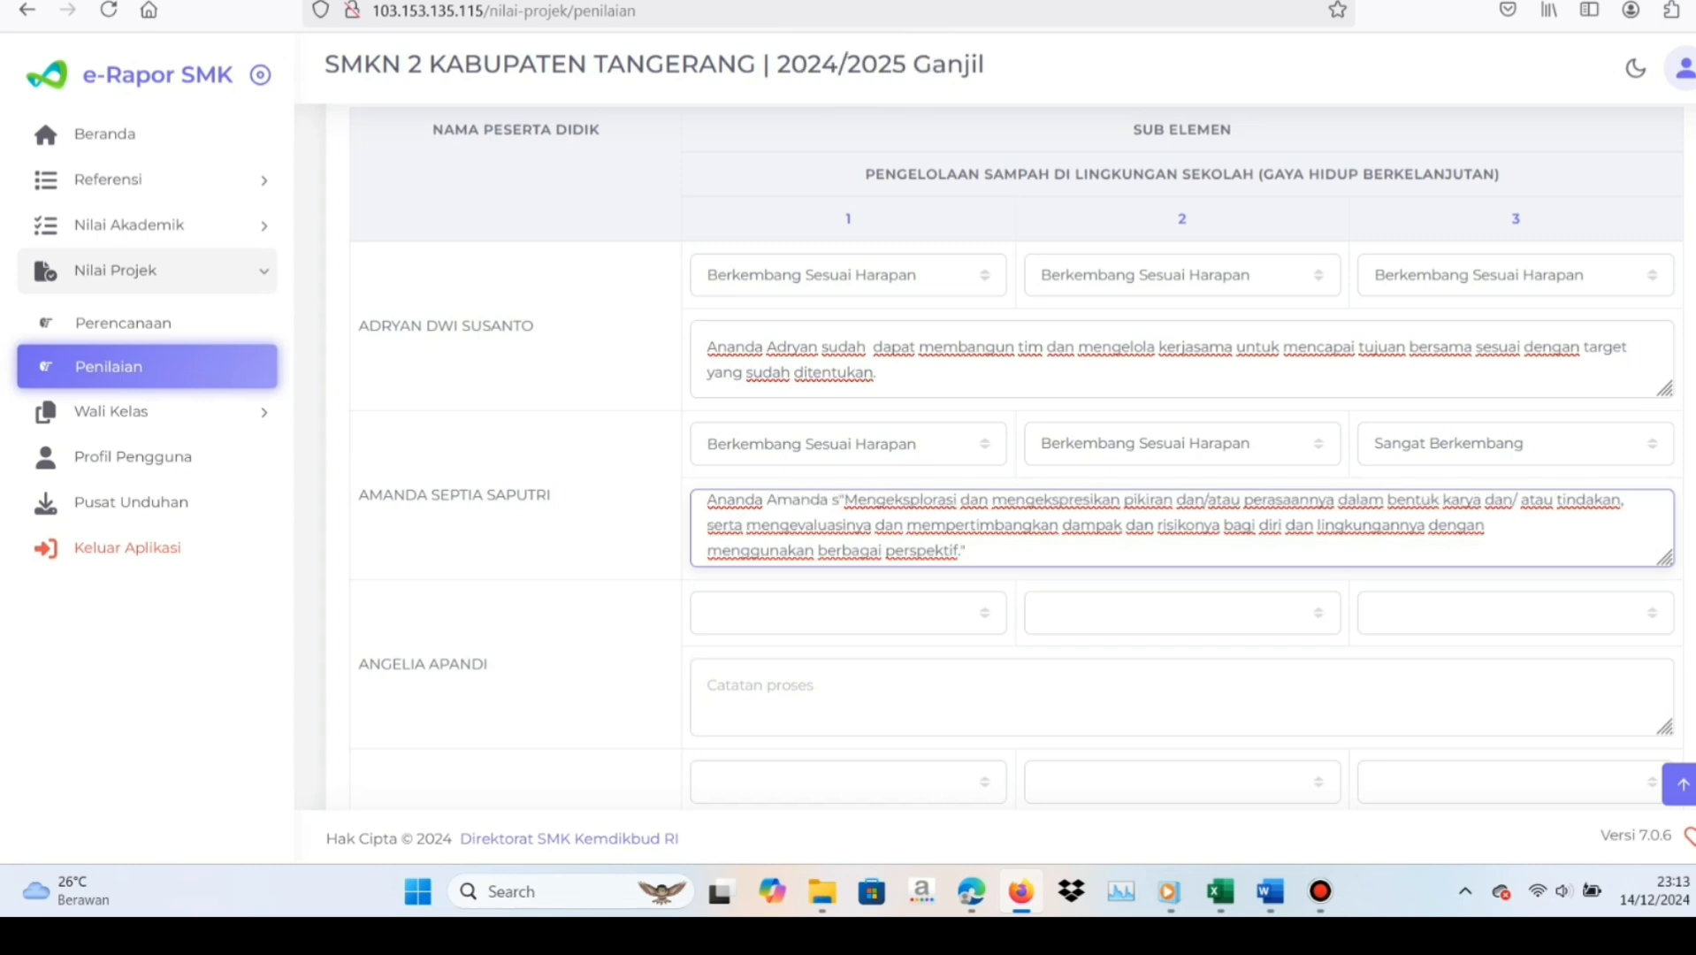
type("udah dapat")
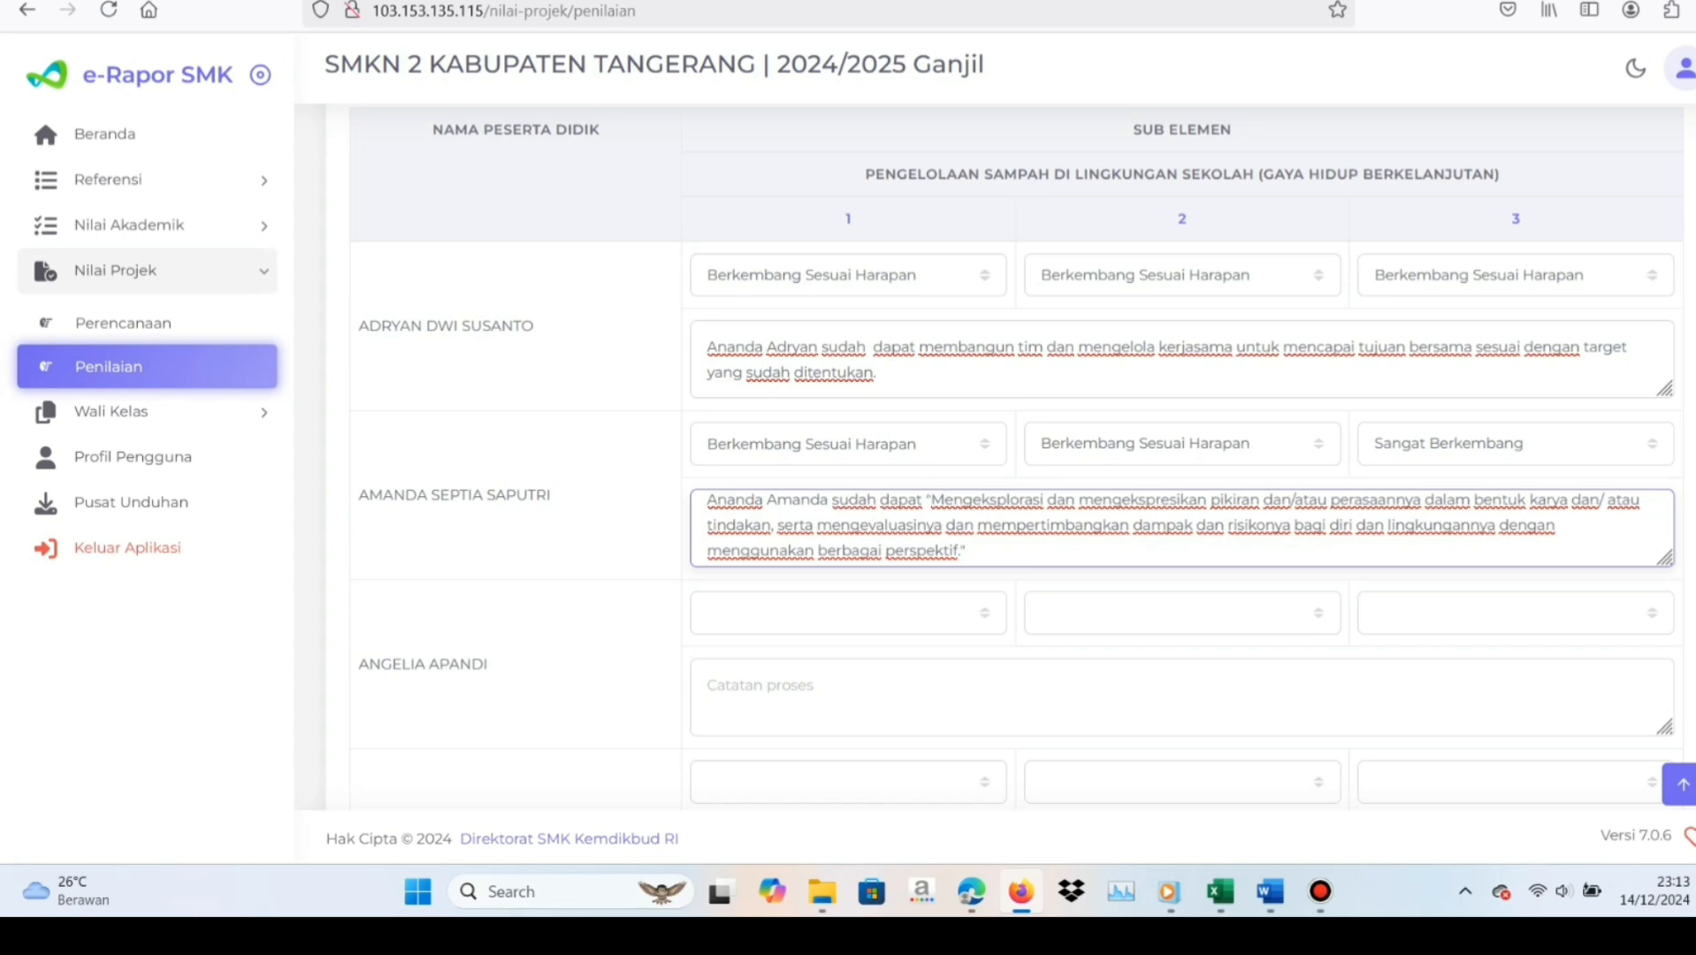
Remove the quotation marks from the second student's note and change "Mengeksplorasi" to lowercase "mengeksplorasi"
key("Delete")
key("Delete")
type("m")
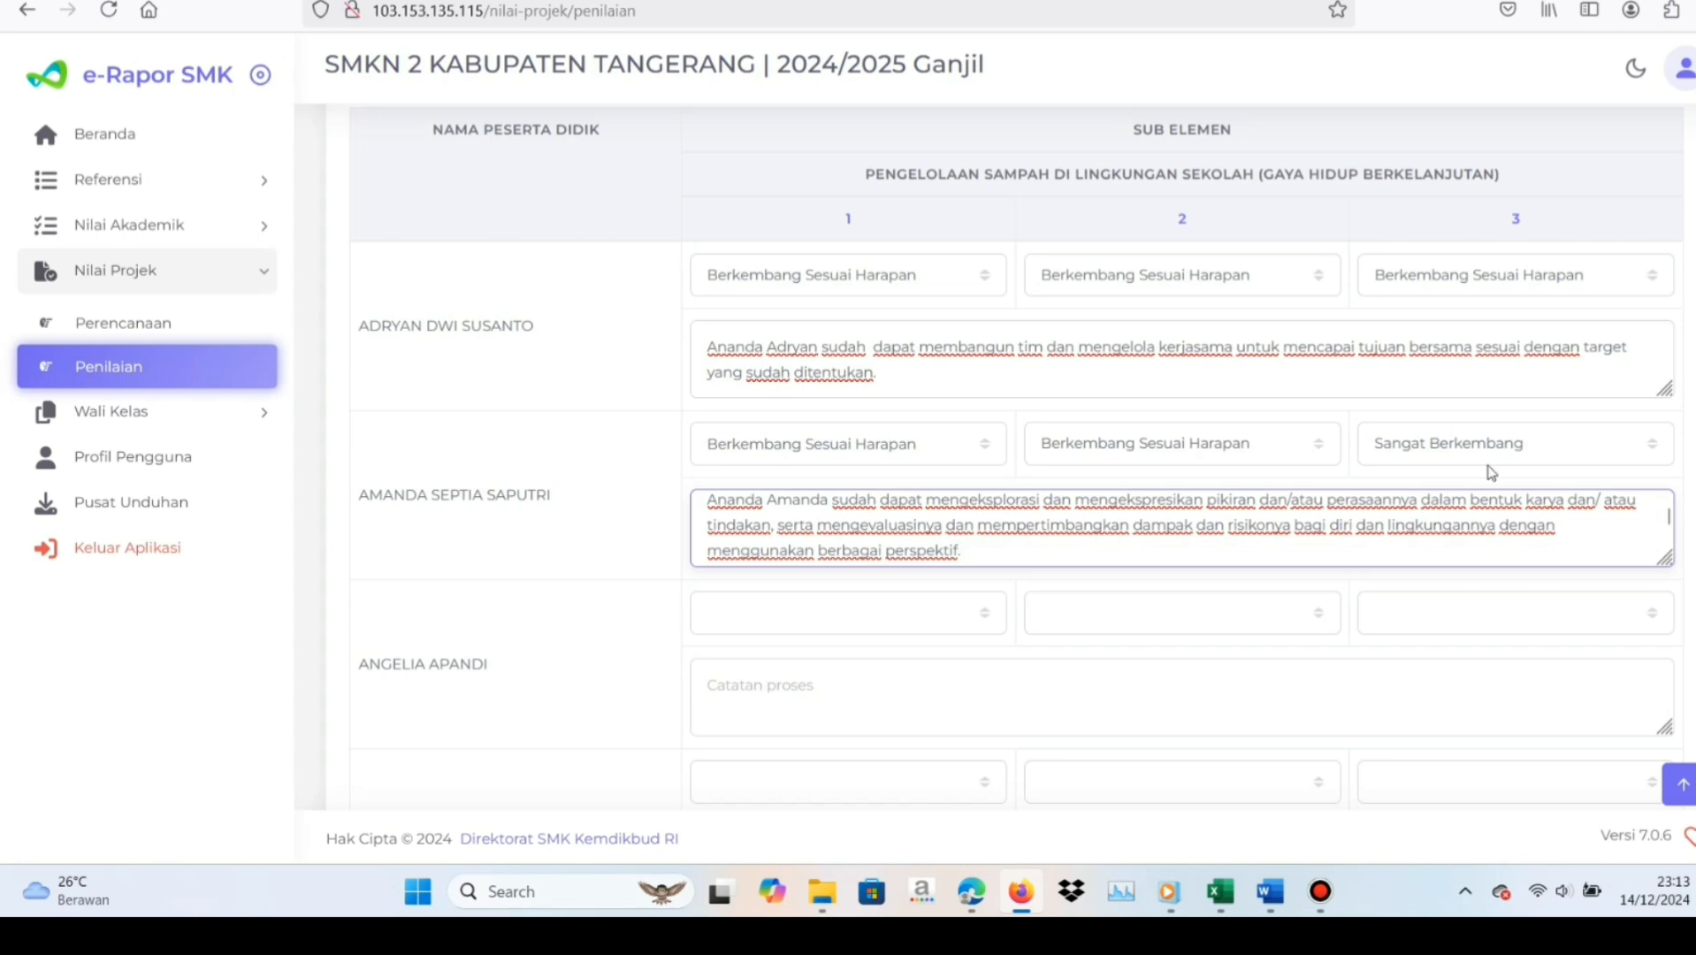
Save the project ratings and process notes entered for the class, and dismiss the confirmation
left_click(610, 614)
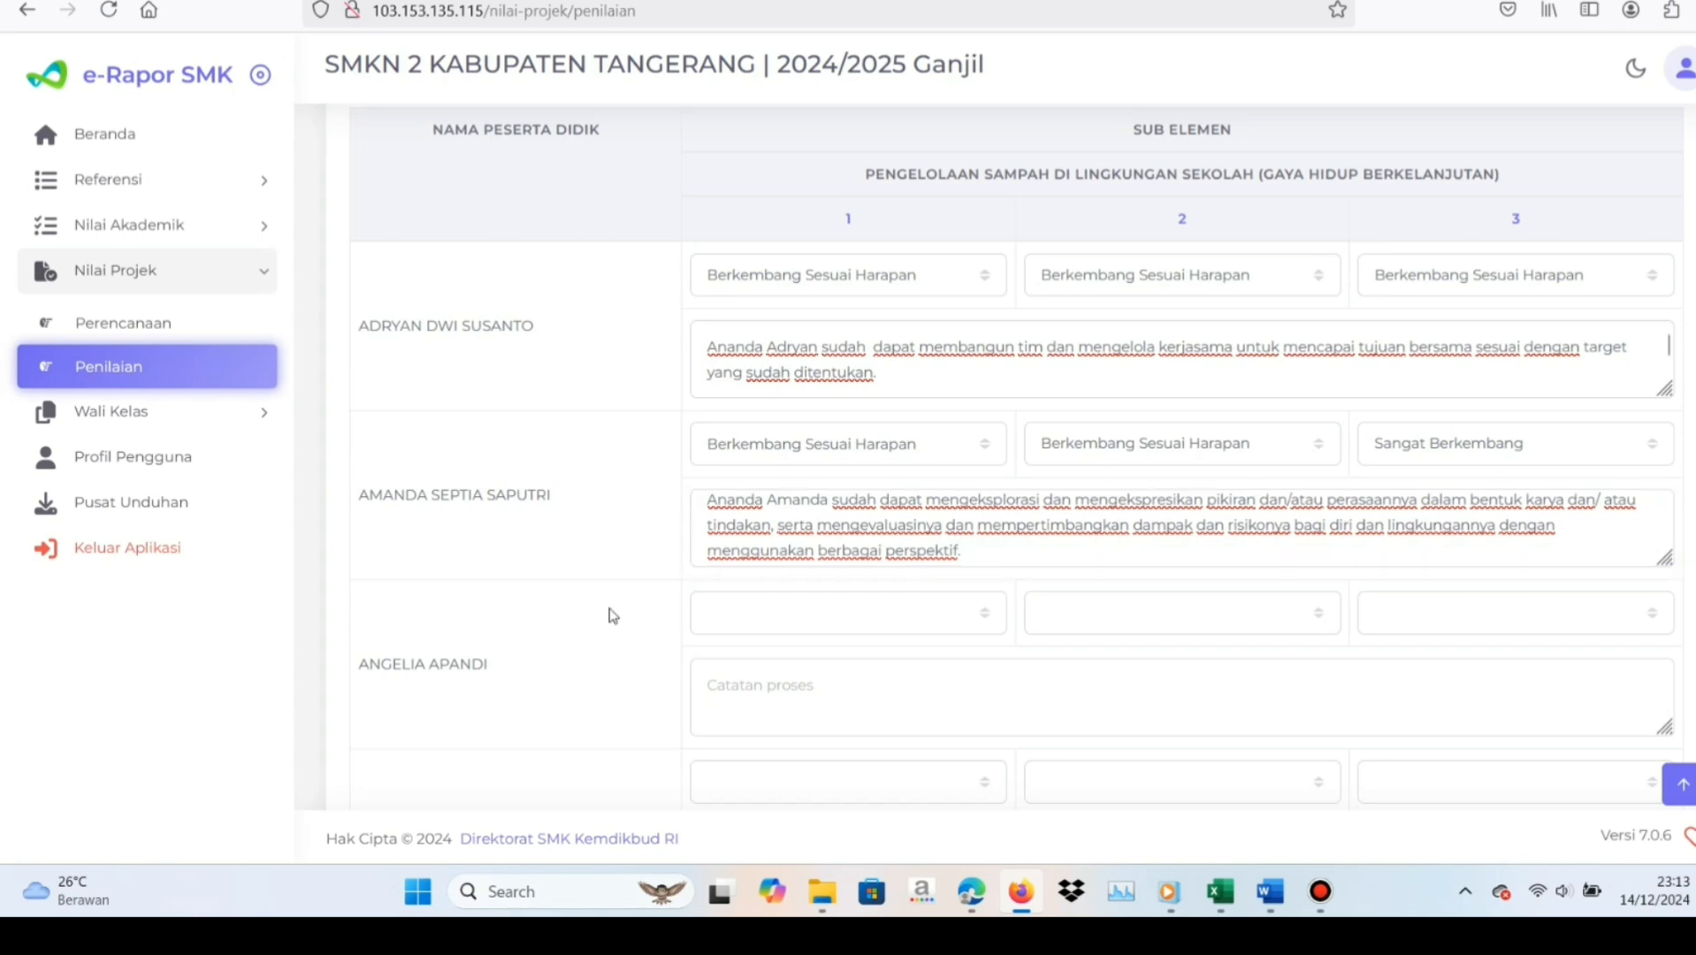
scroll(610, 615, "down", 5)
scroll(610, 615, "down", 14)
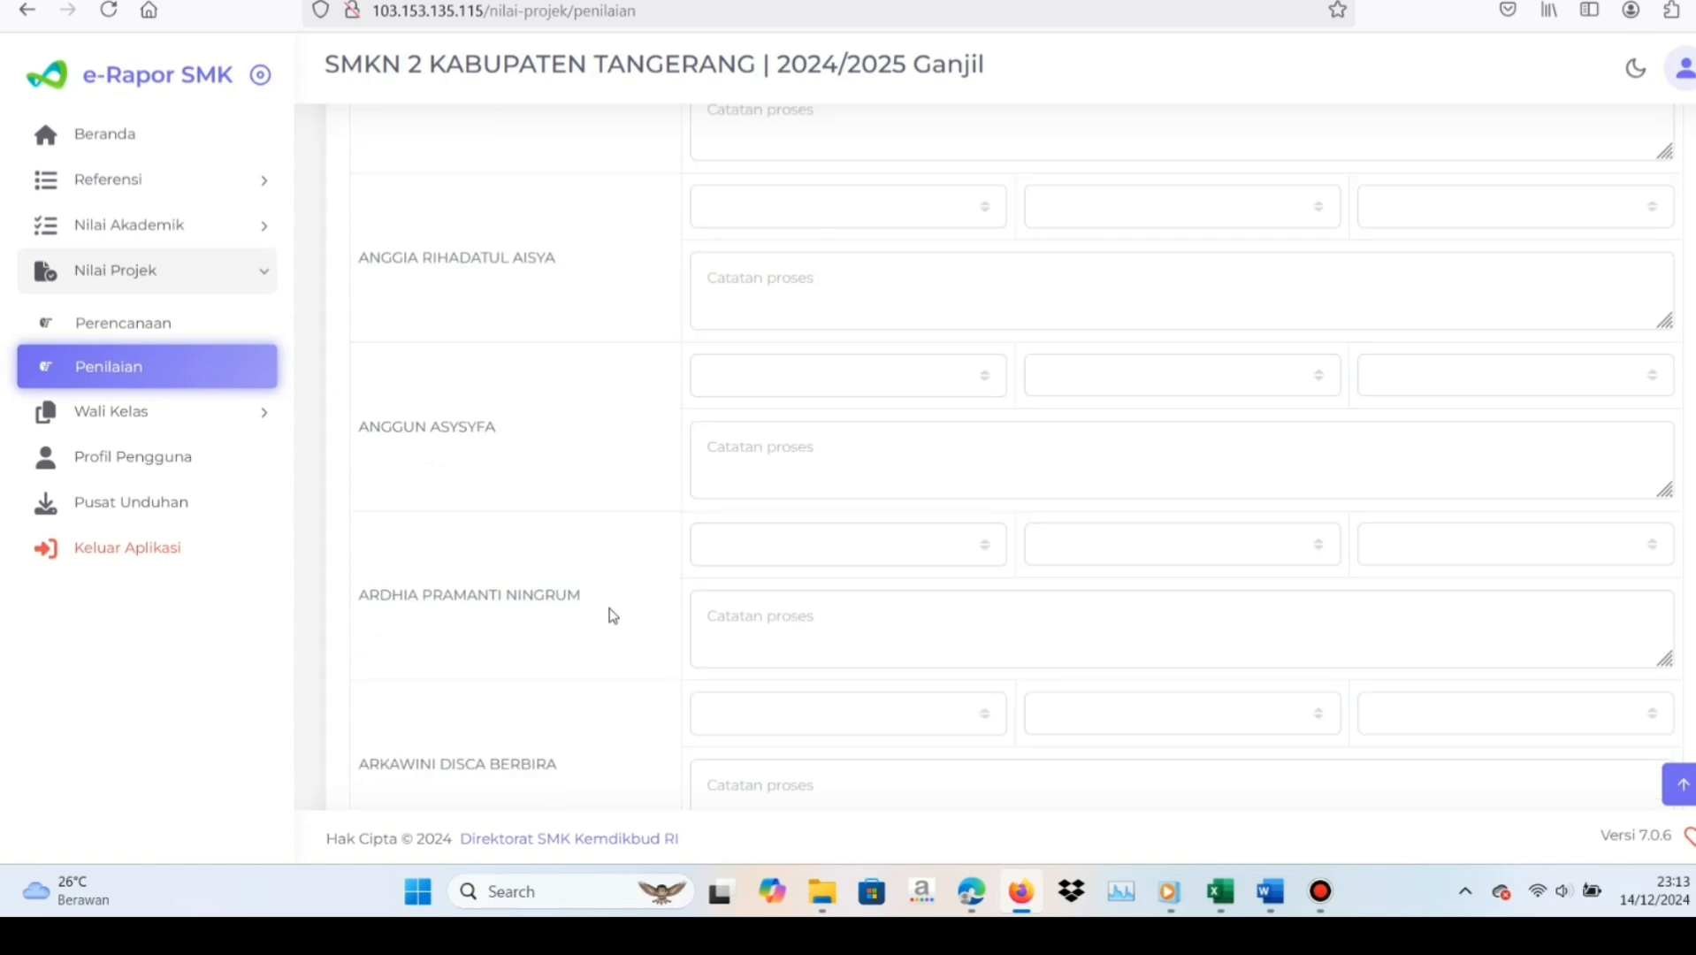
scroll(610, 615, "down", 11)
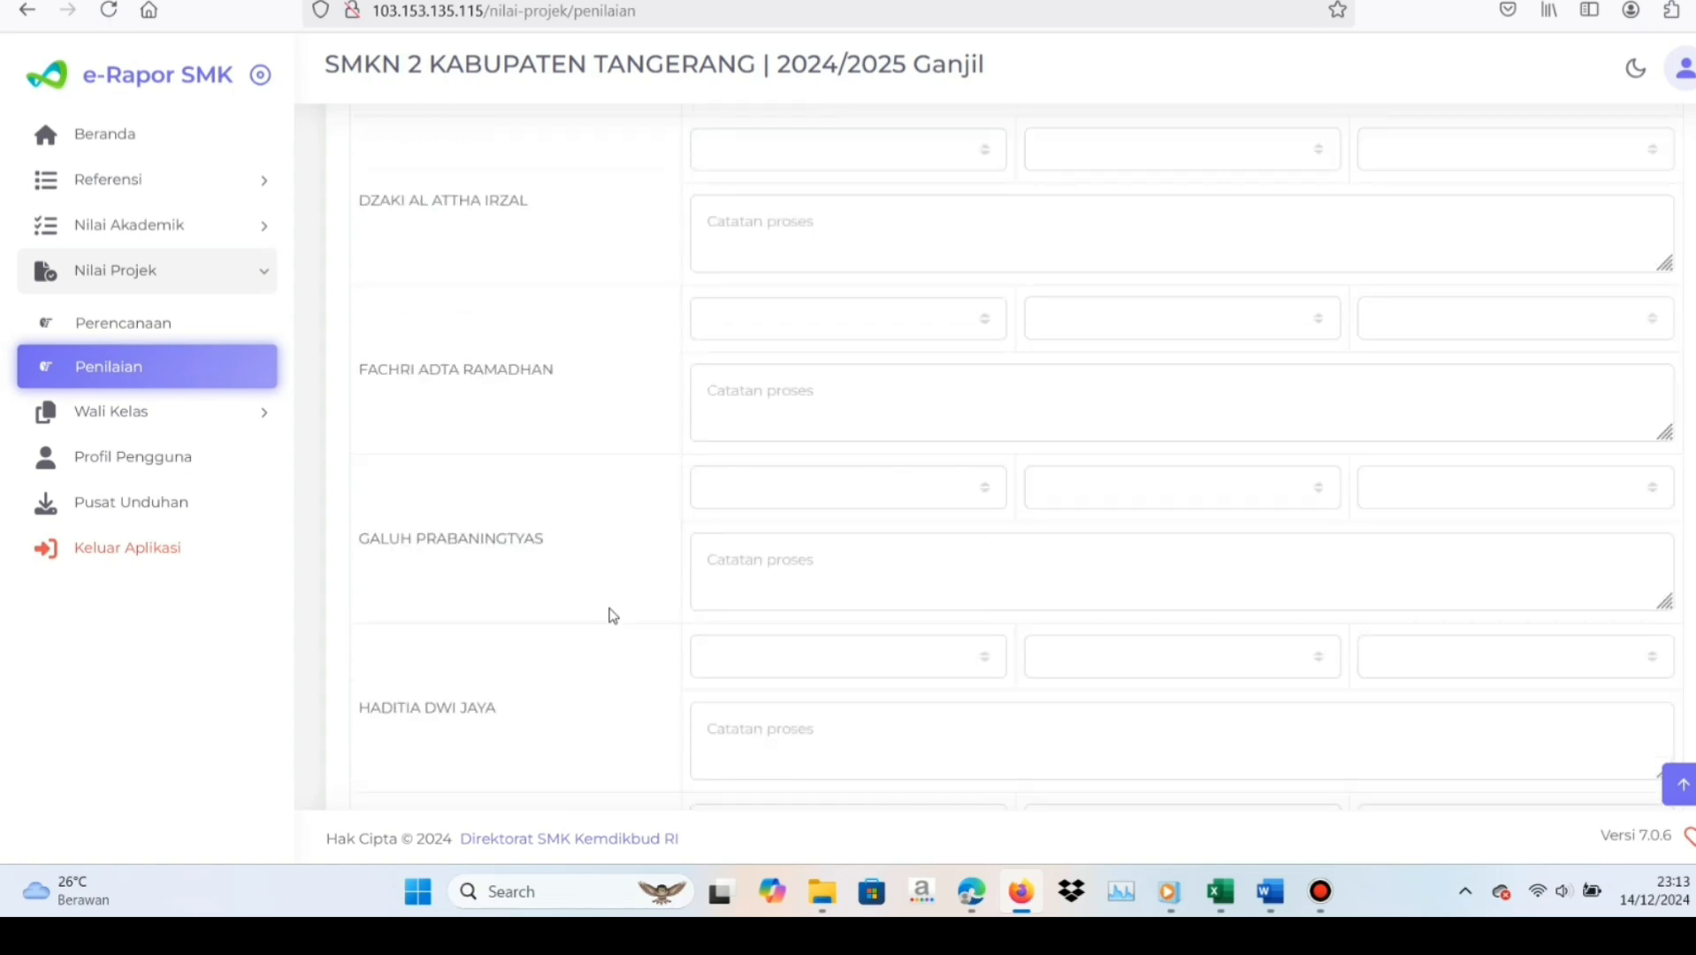
scroll(610, 615, "down", 14)
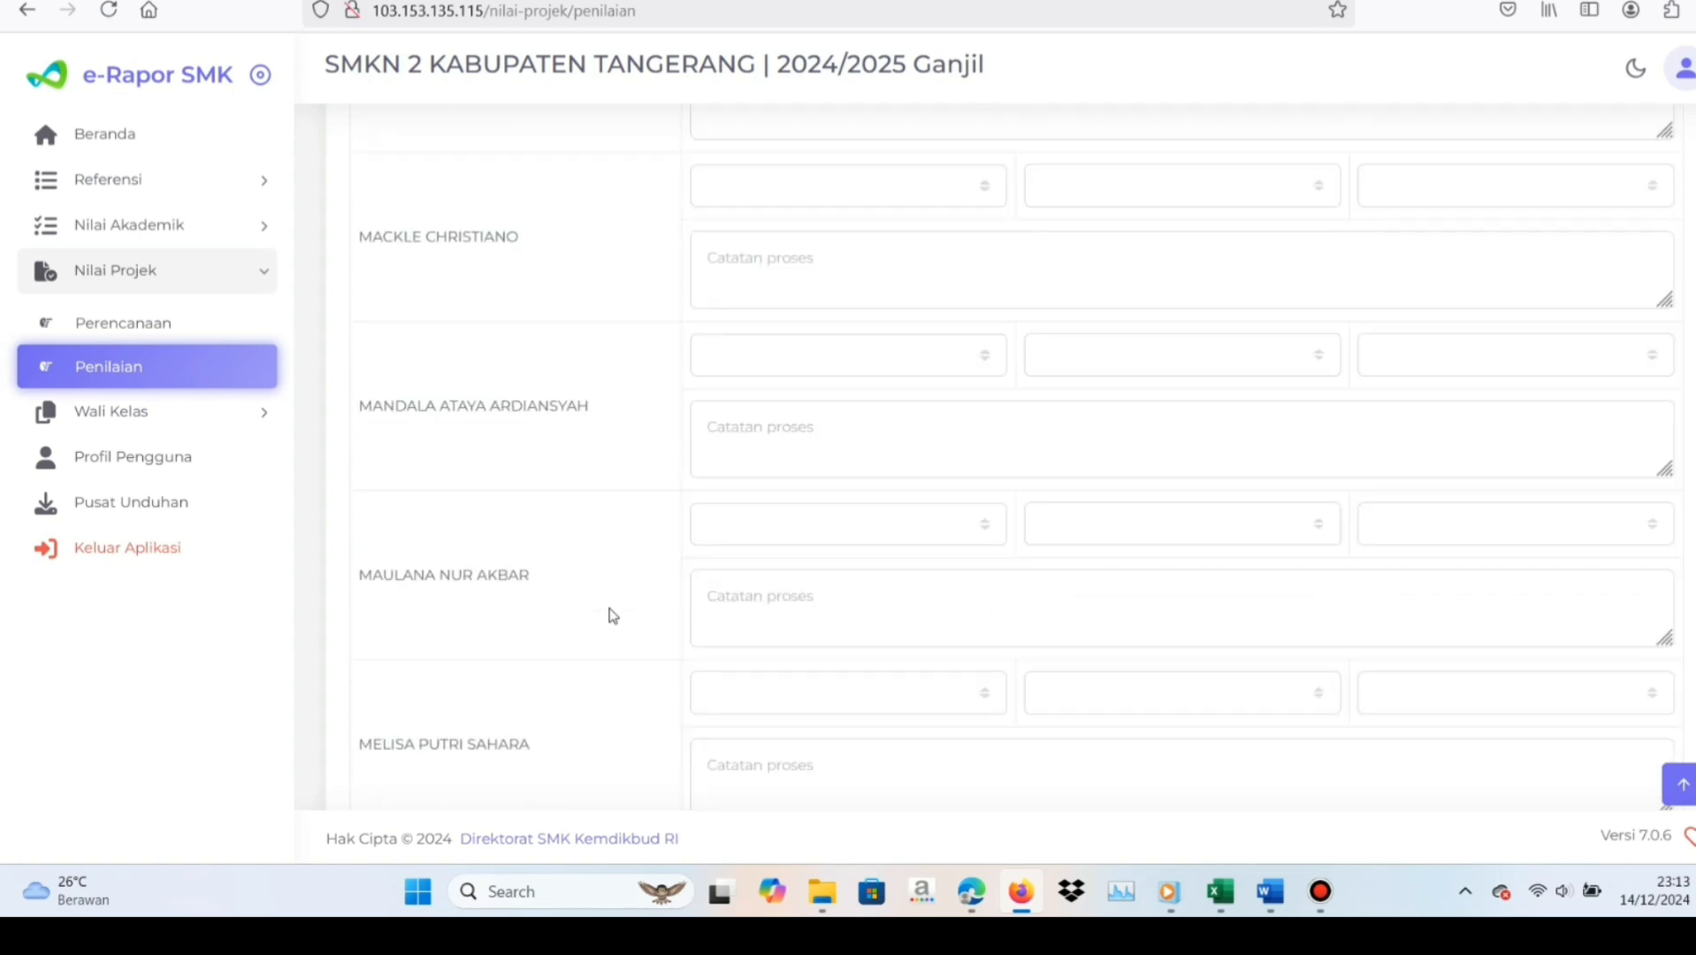
scroll(610, 614, "down", 16)
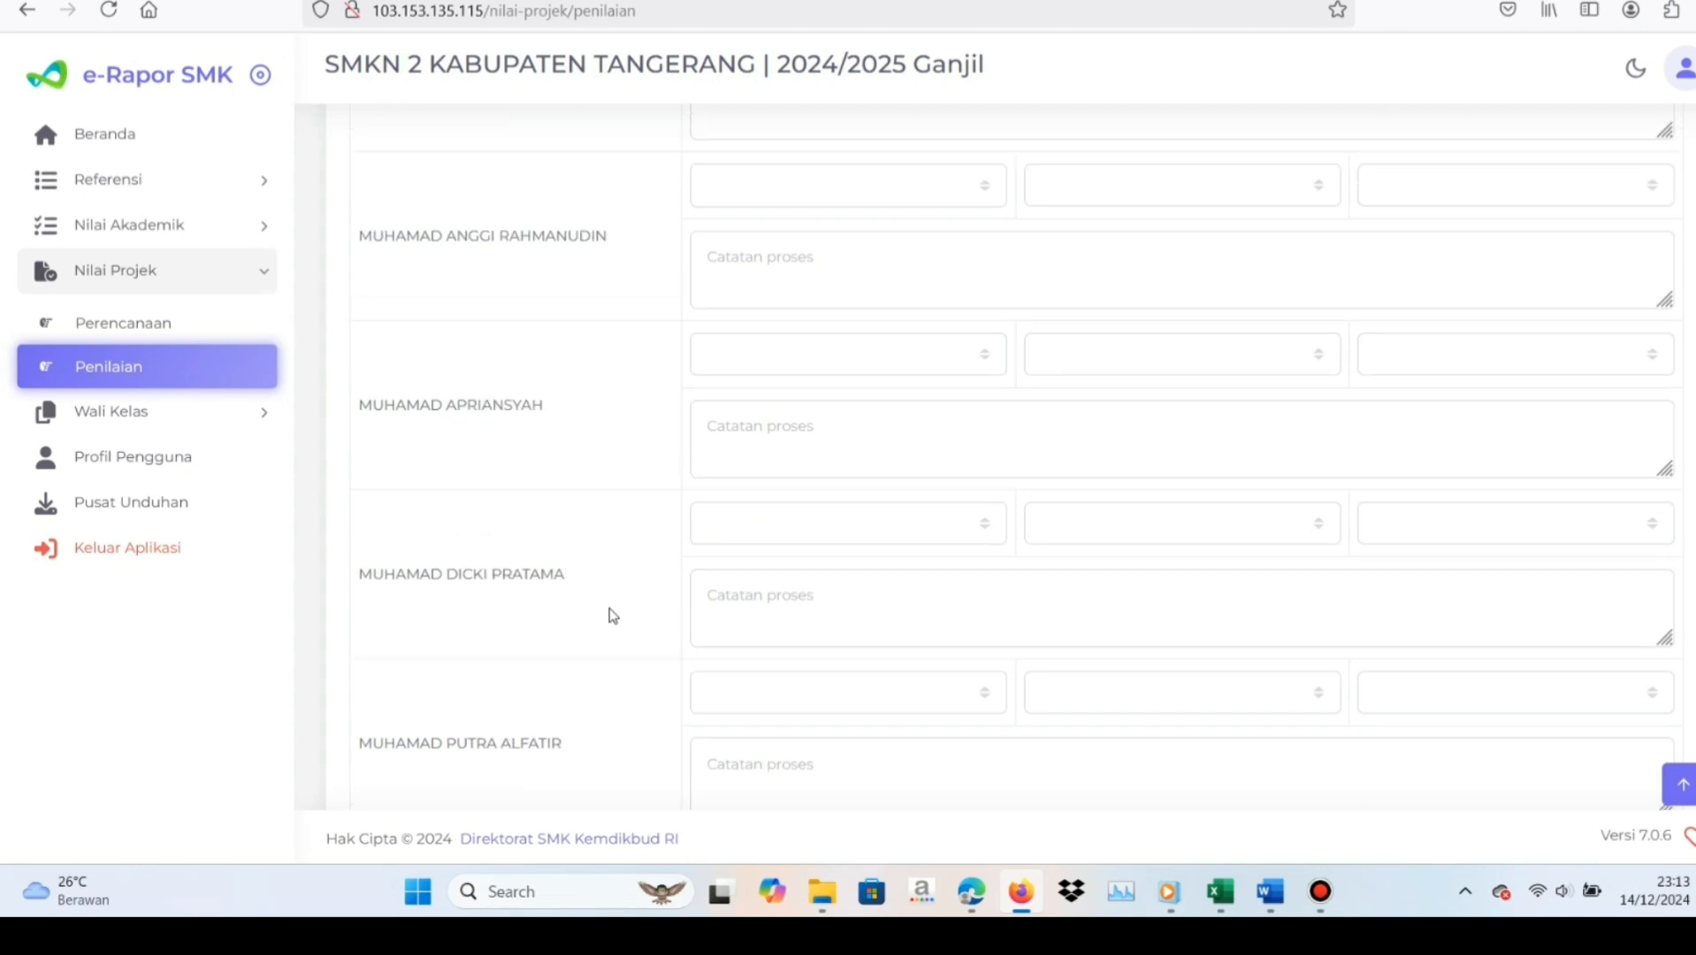
scroll(610, 614, "down", 8)
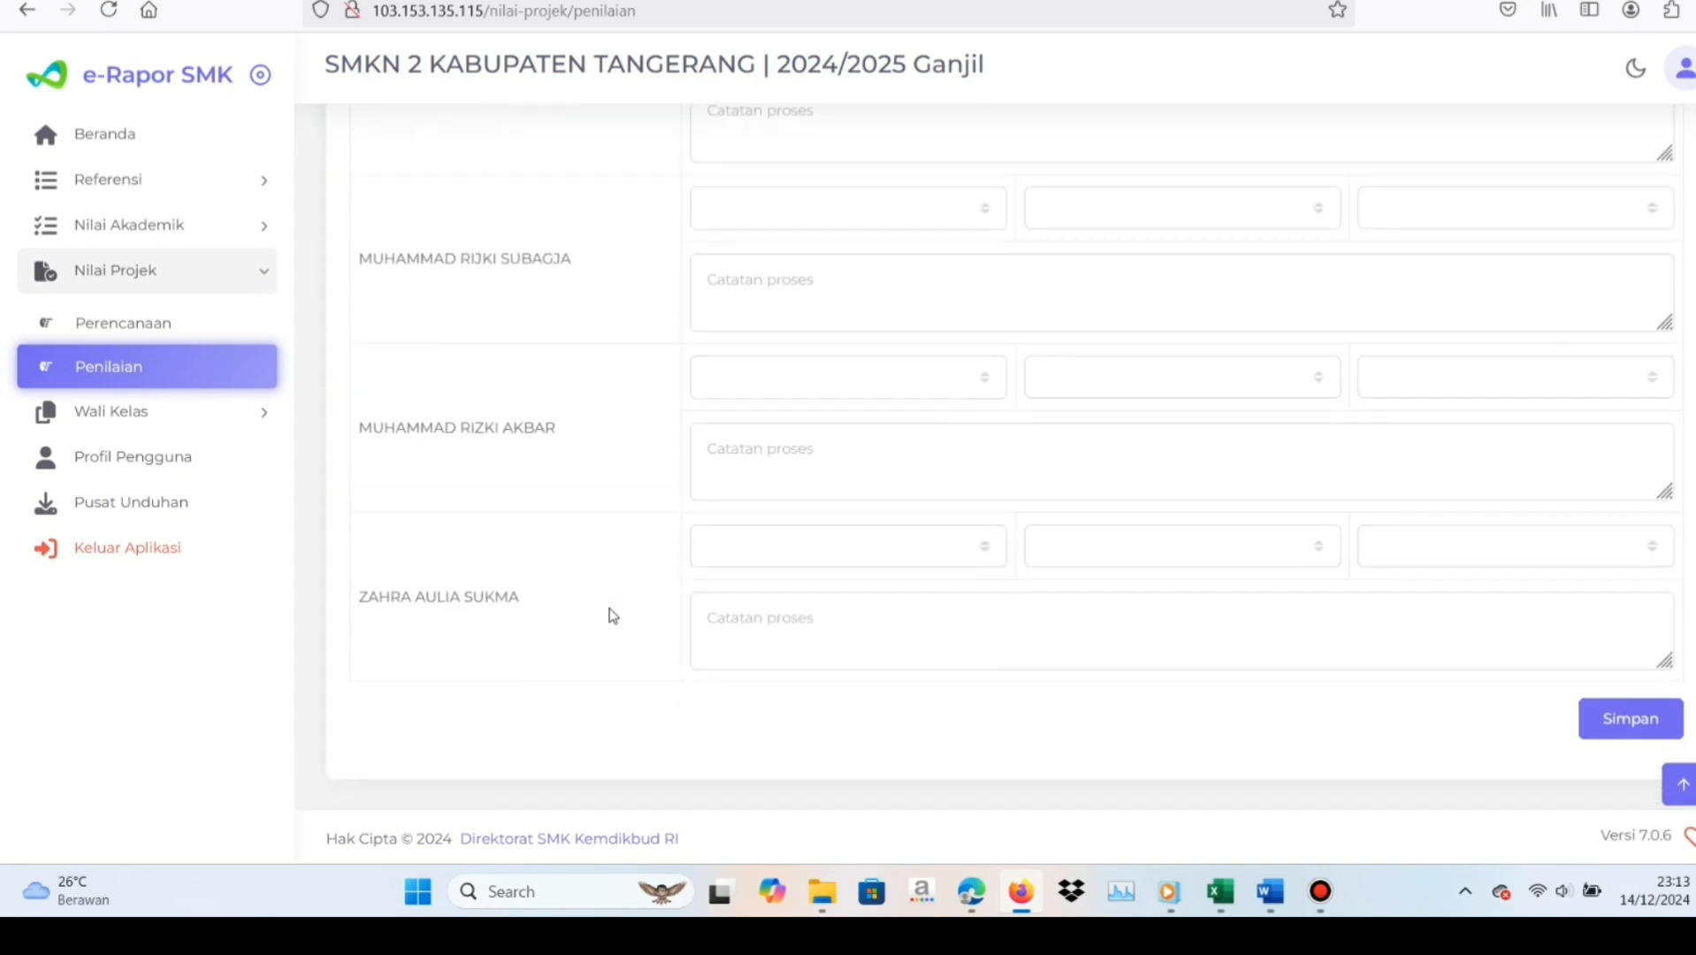
left_click(1612, 716)
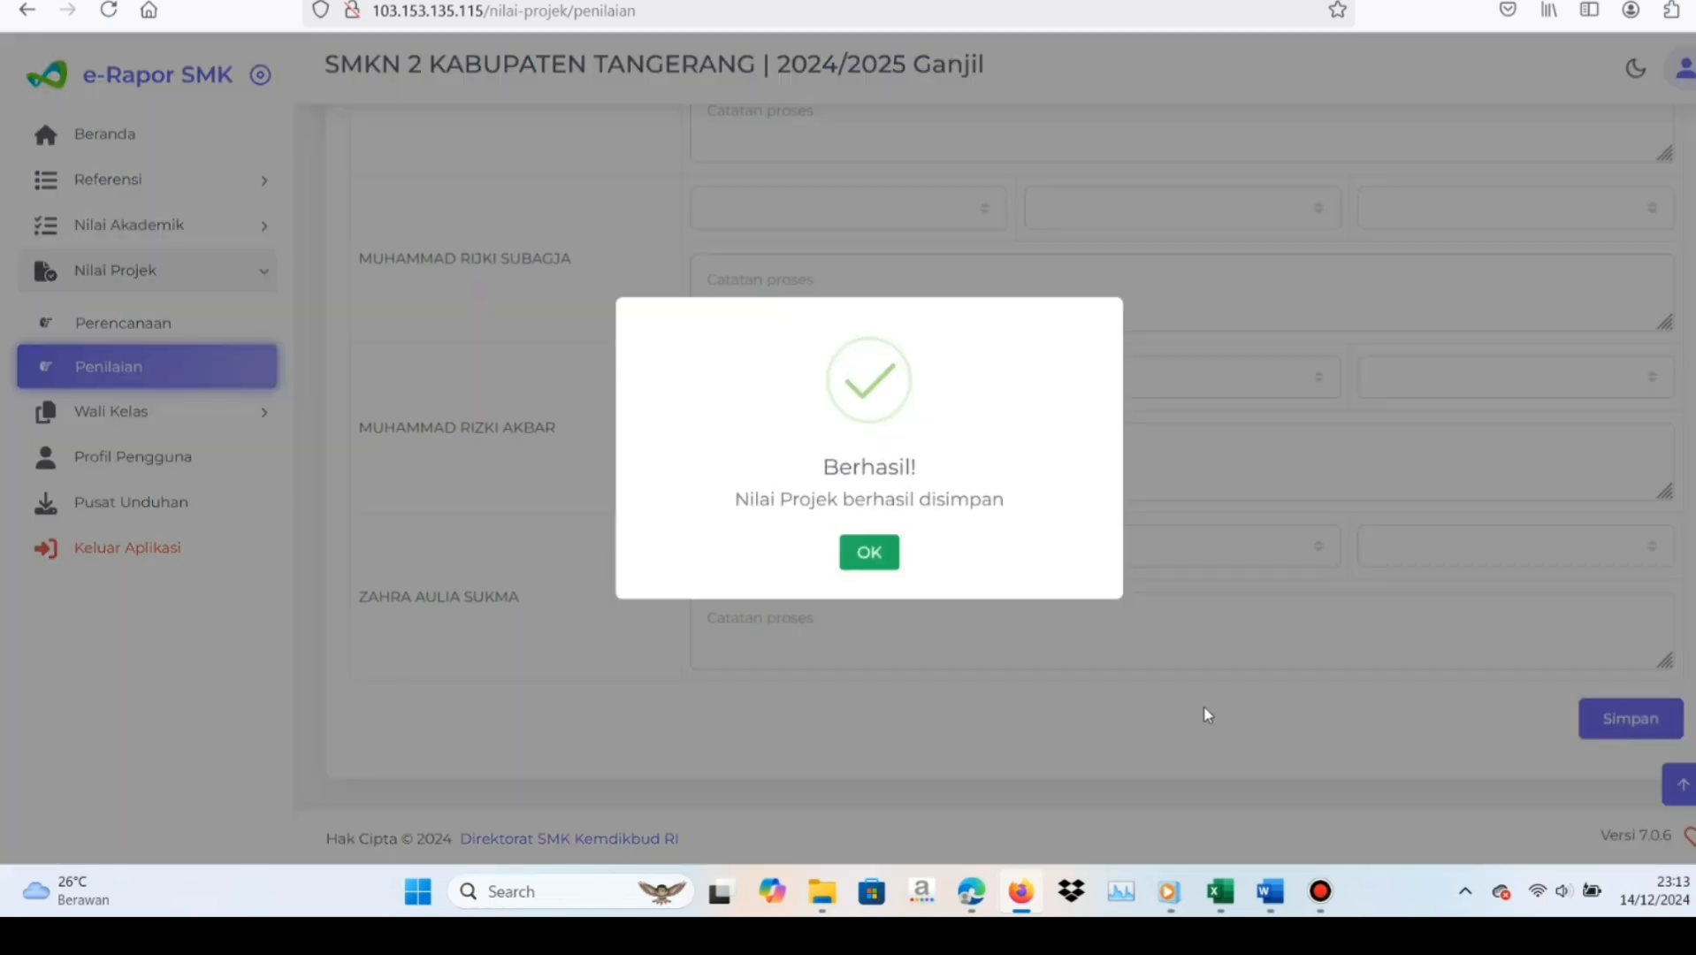
left_click(862, 555)
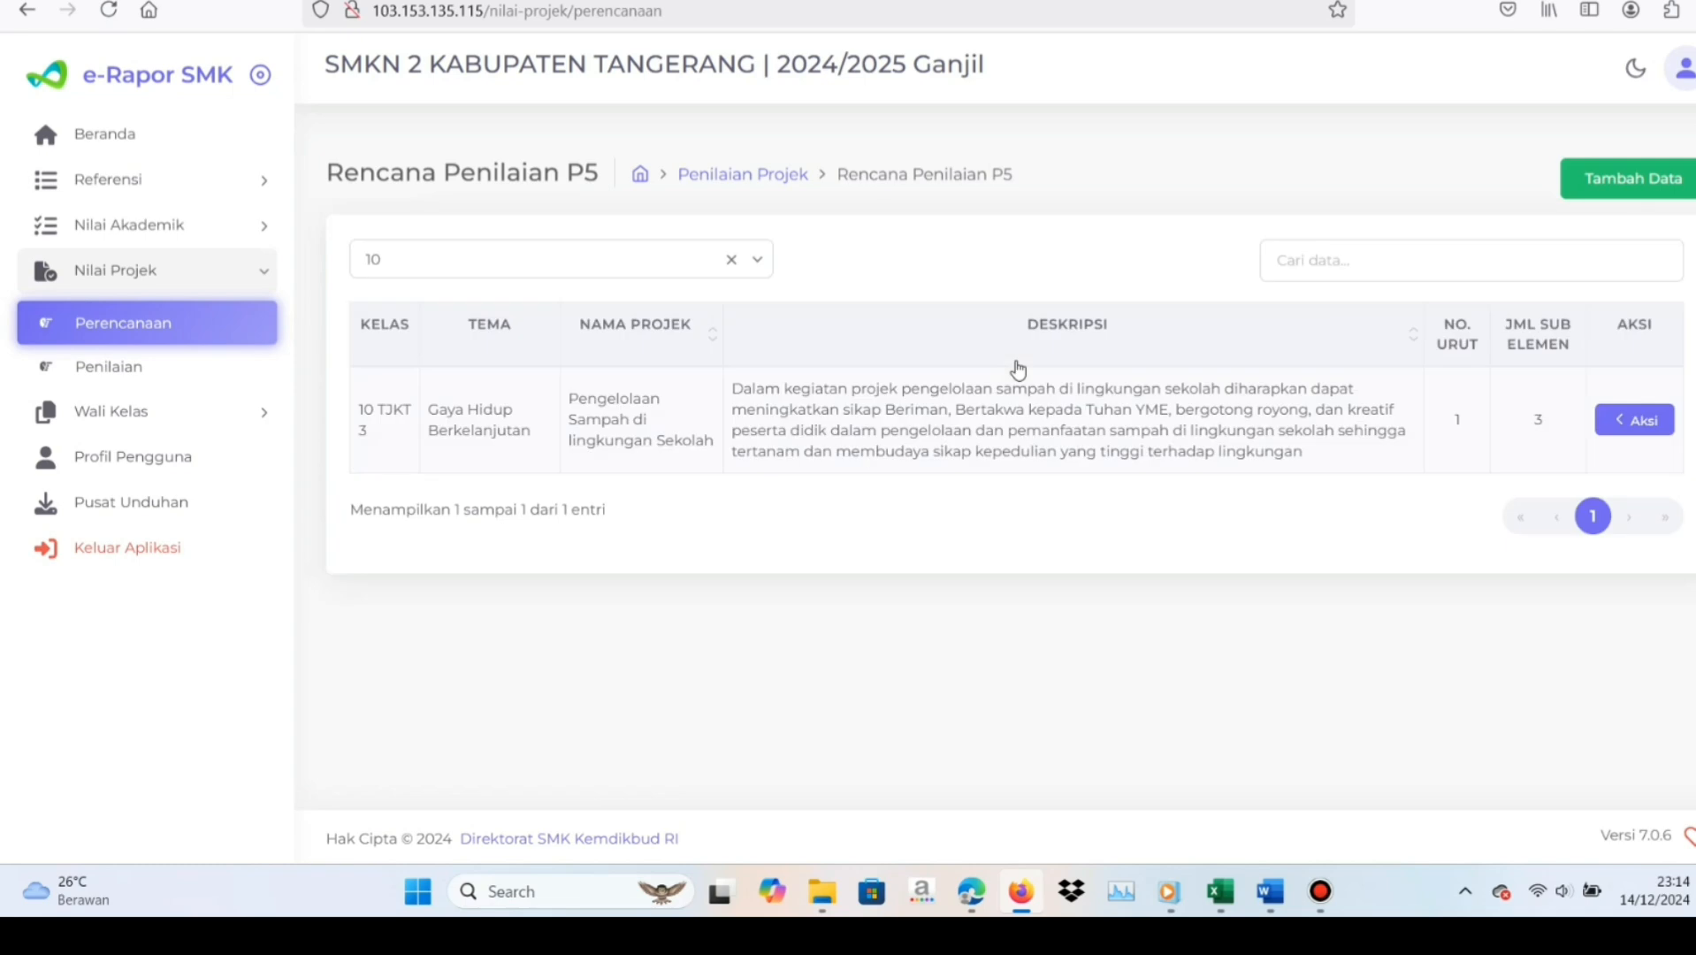
Add a new P5 plan in Perencanaan for Kelas 10, rombongan belajar 10 TJKT 3, with the theme Kearifan Lokal
left_click(1610, 196)
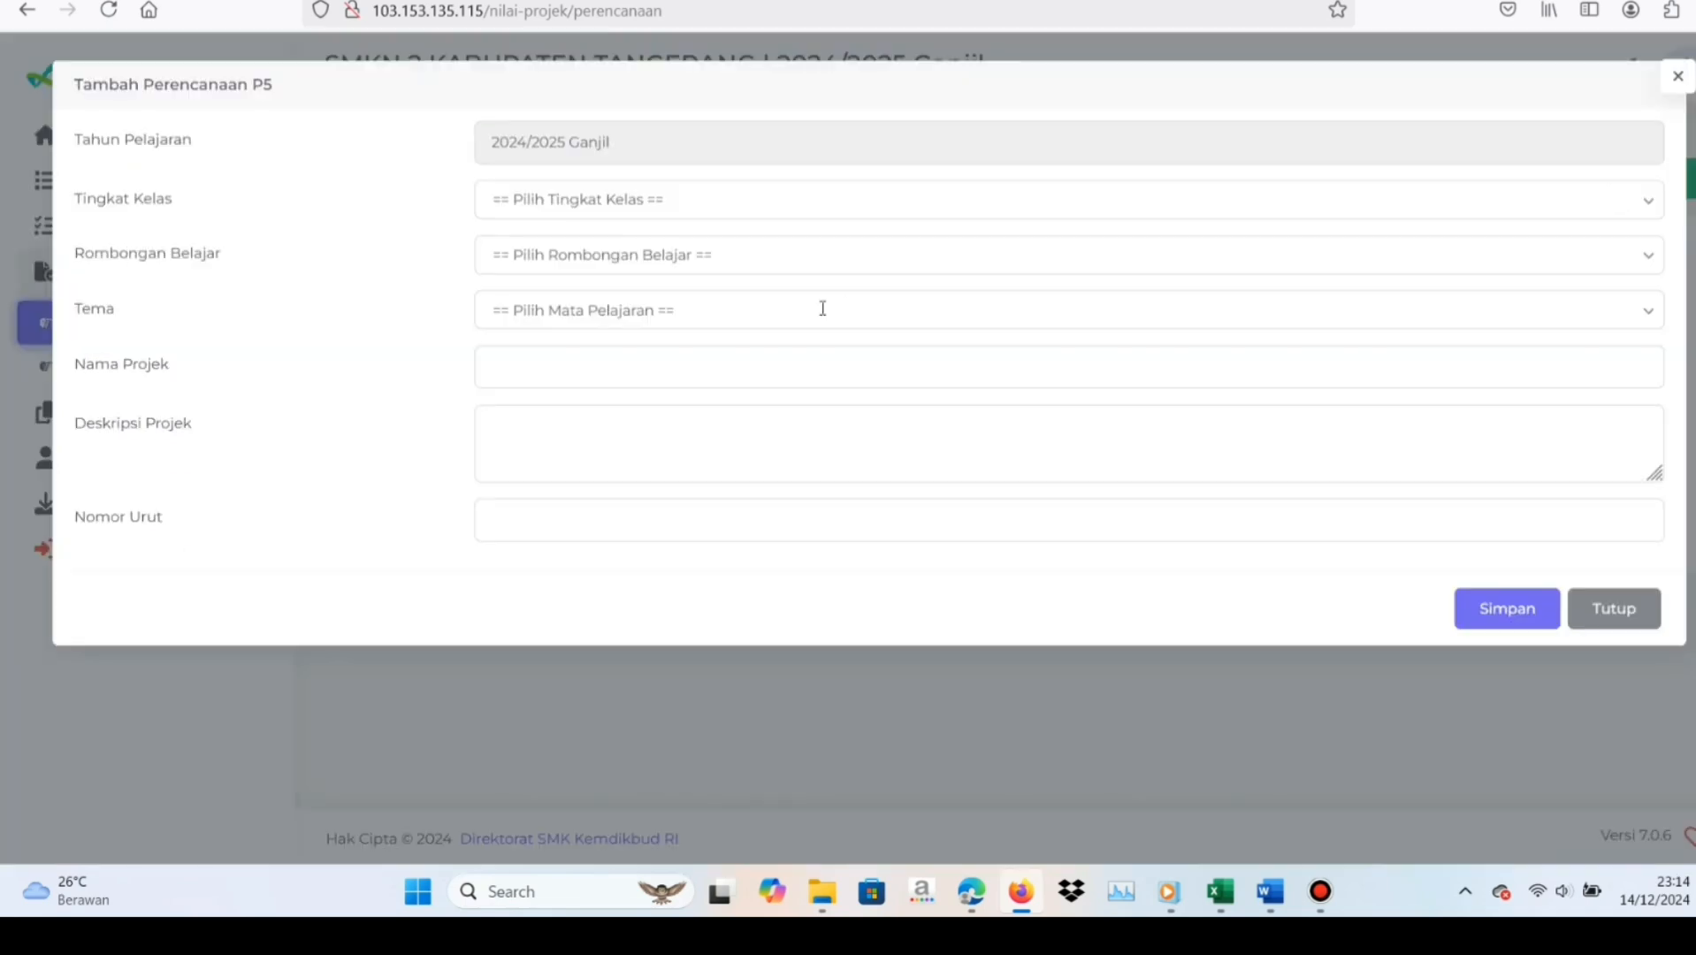
left_click(560, 203)
left_click(555, 261)
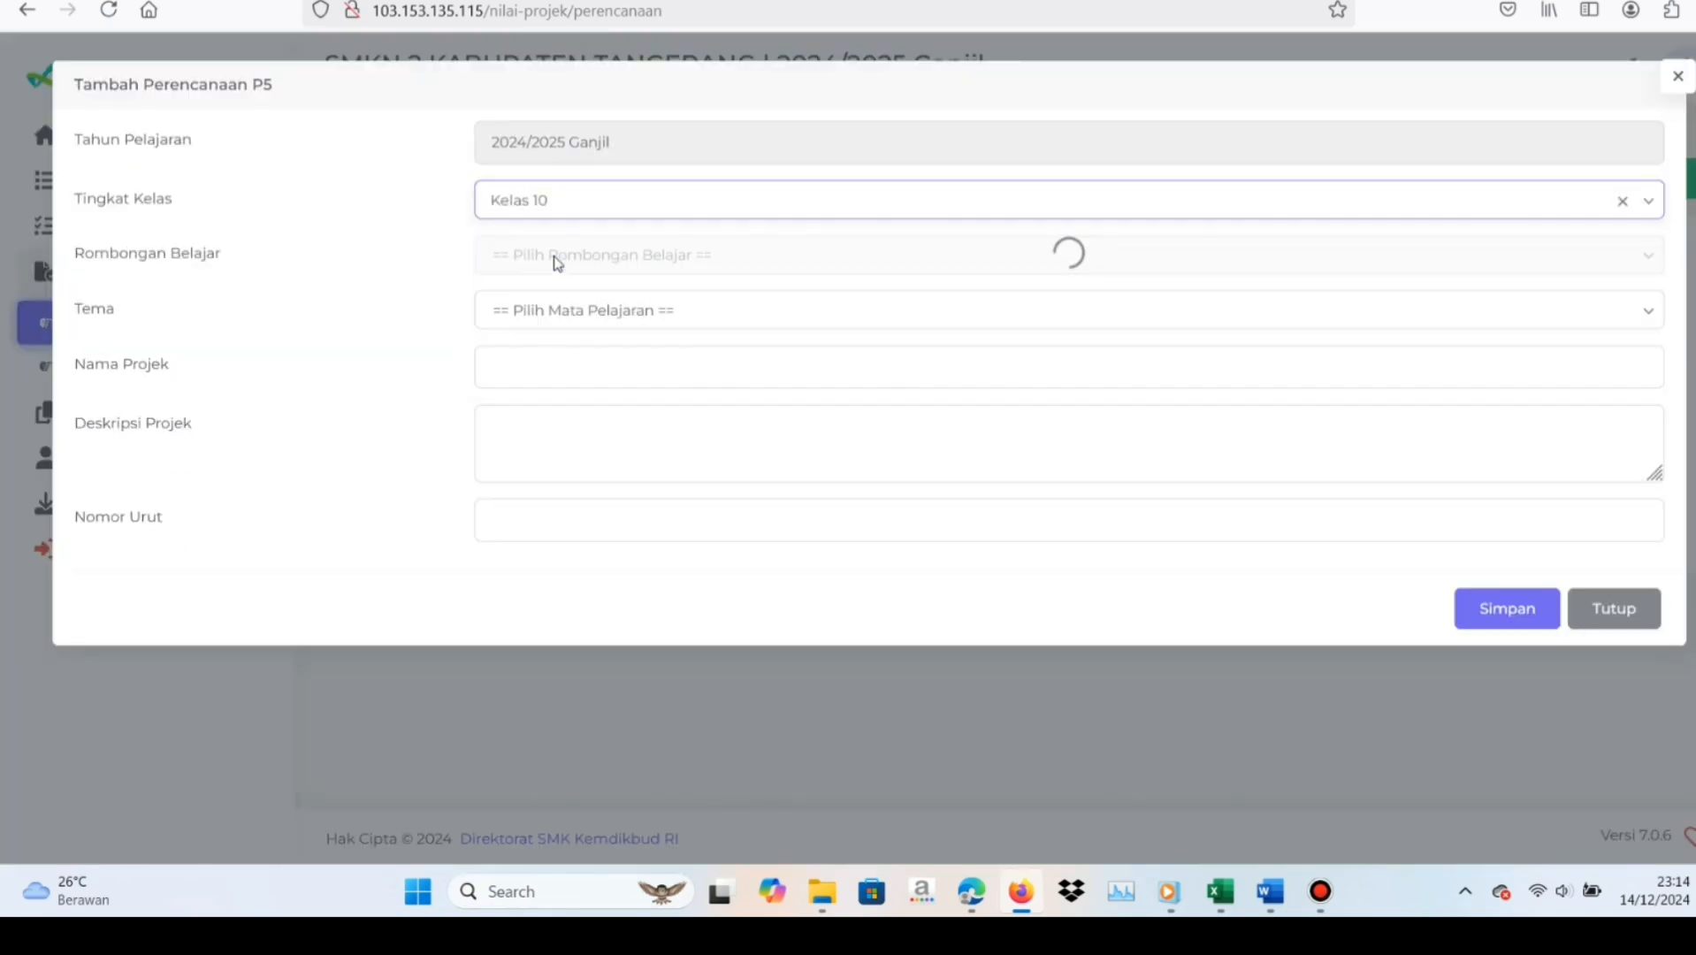
left_click(625, 257)
left_click(614, 320)
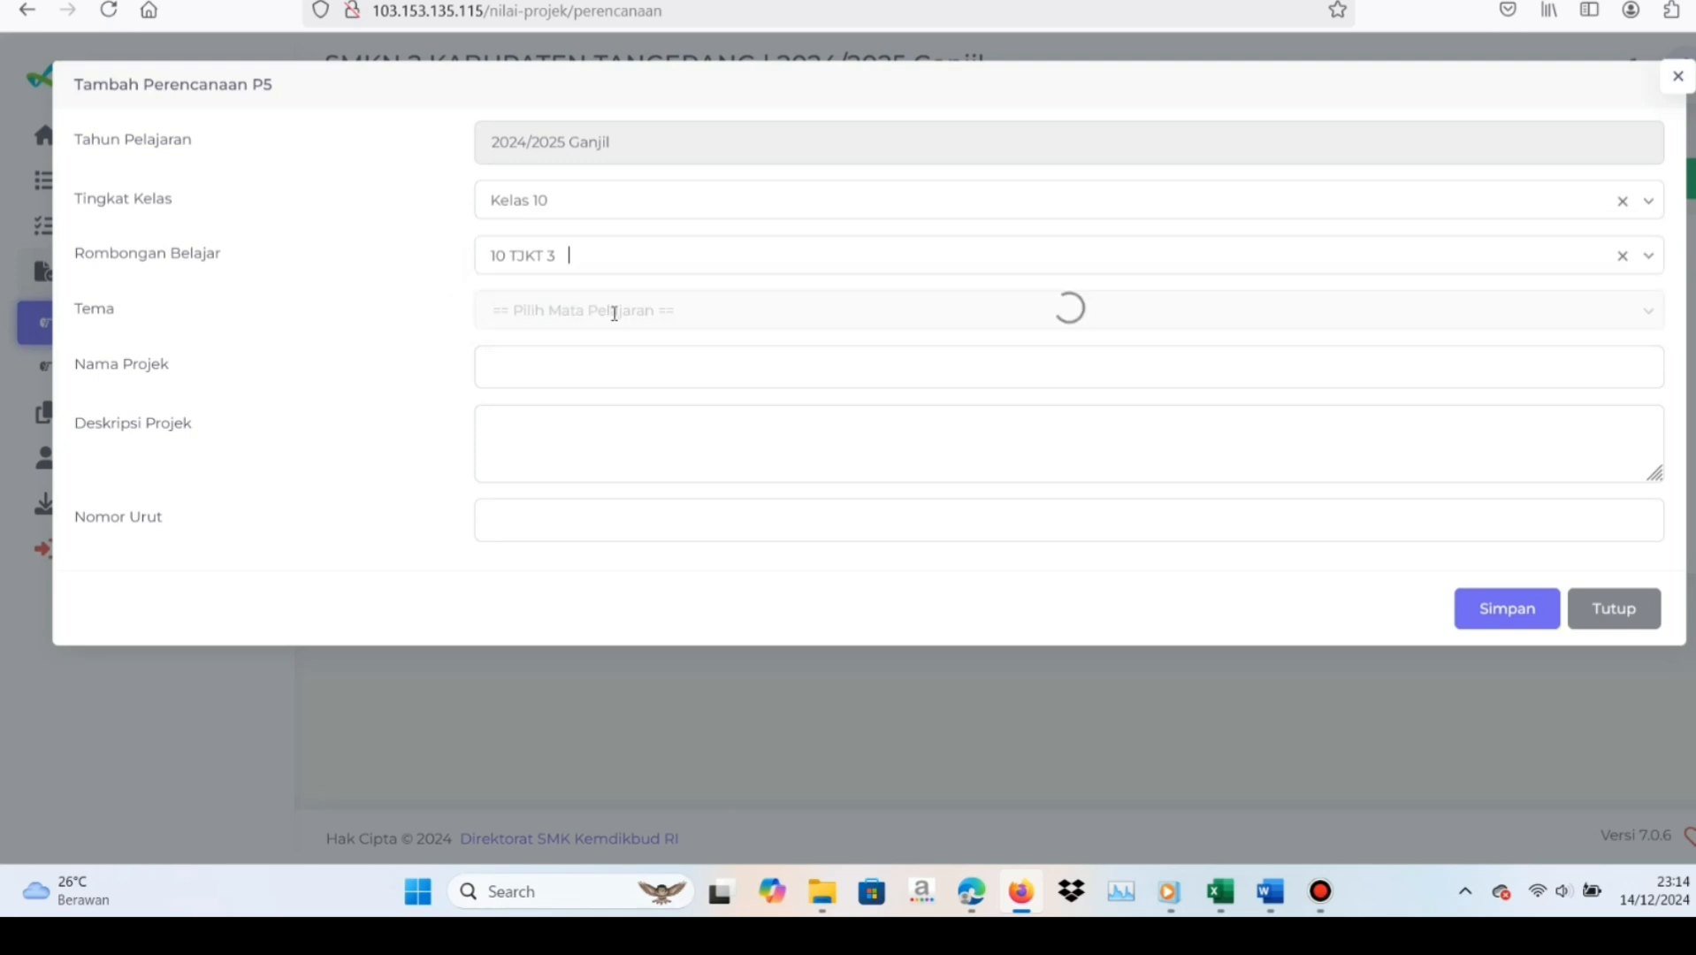
left_click(614, 313)
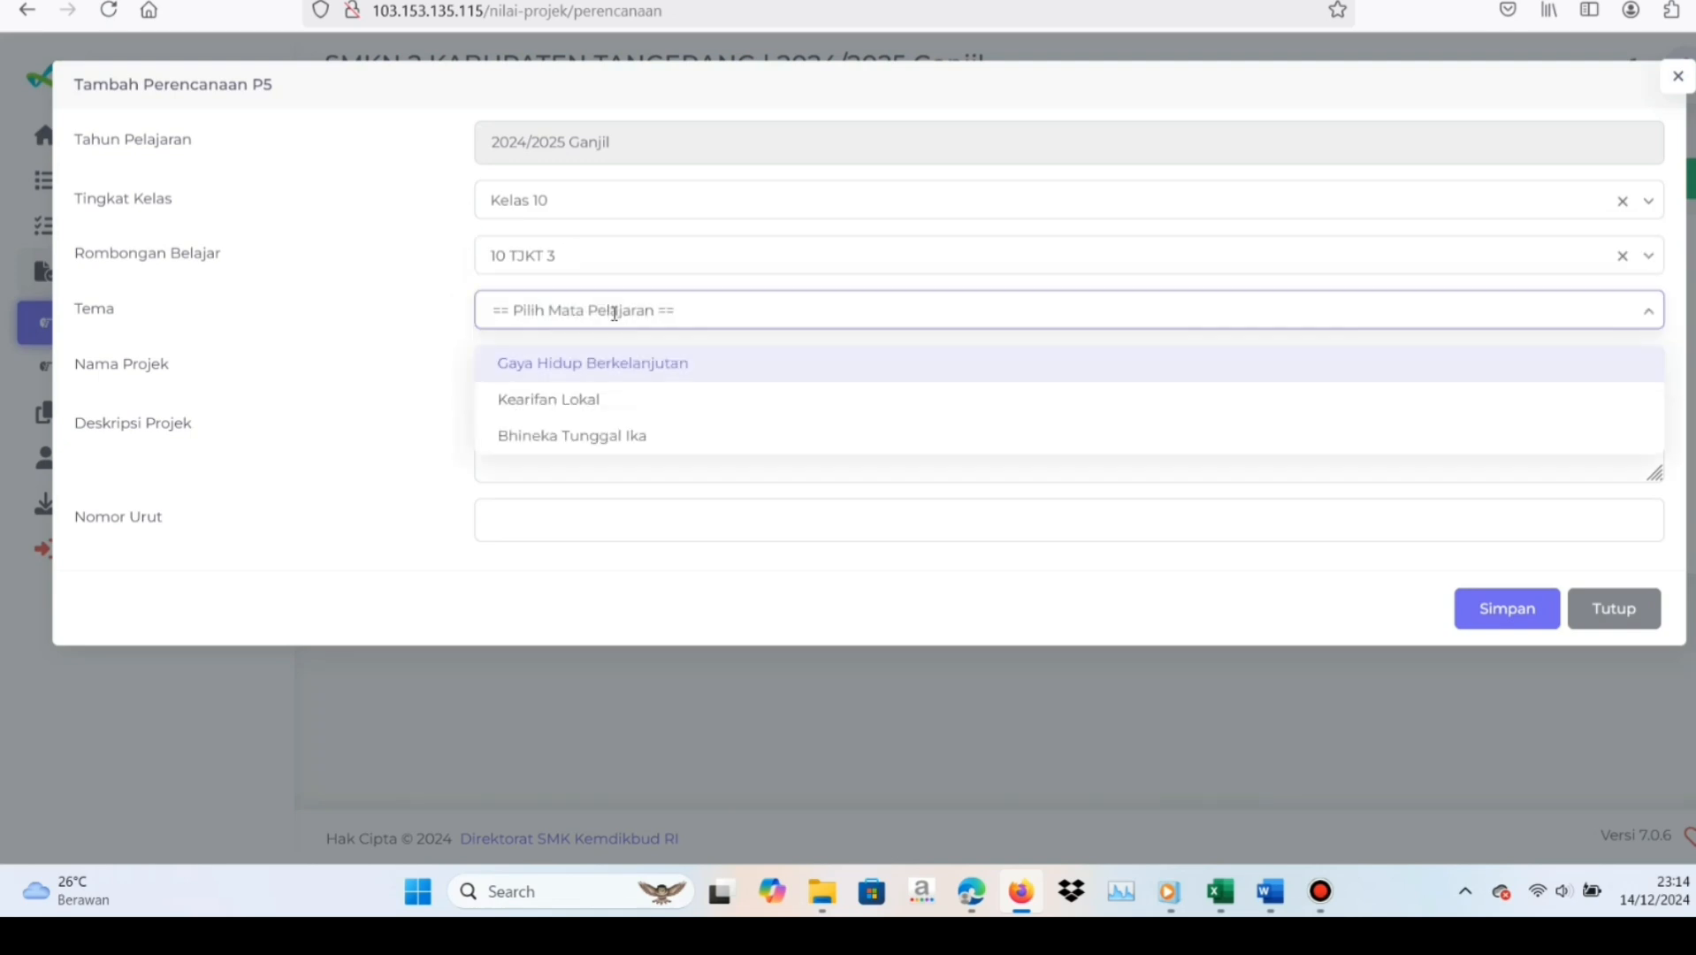
left_click(594, 403)
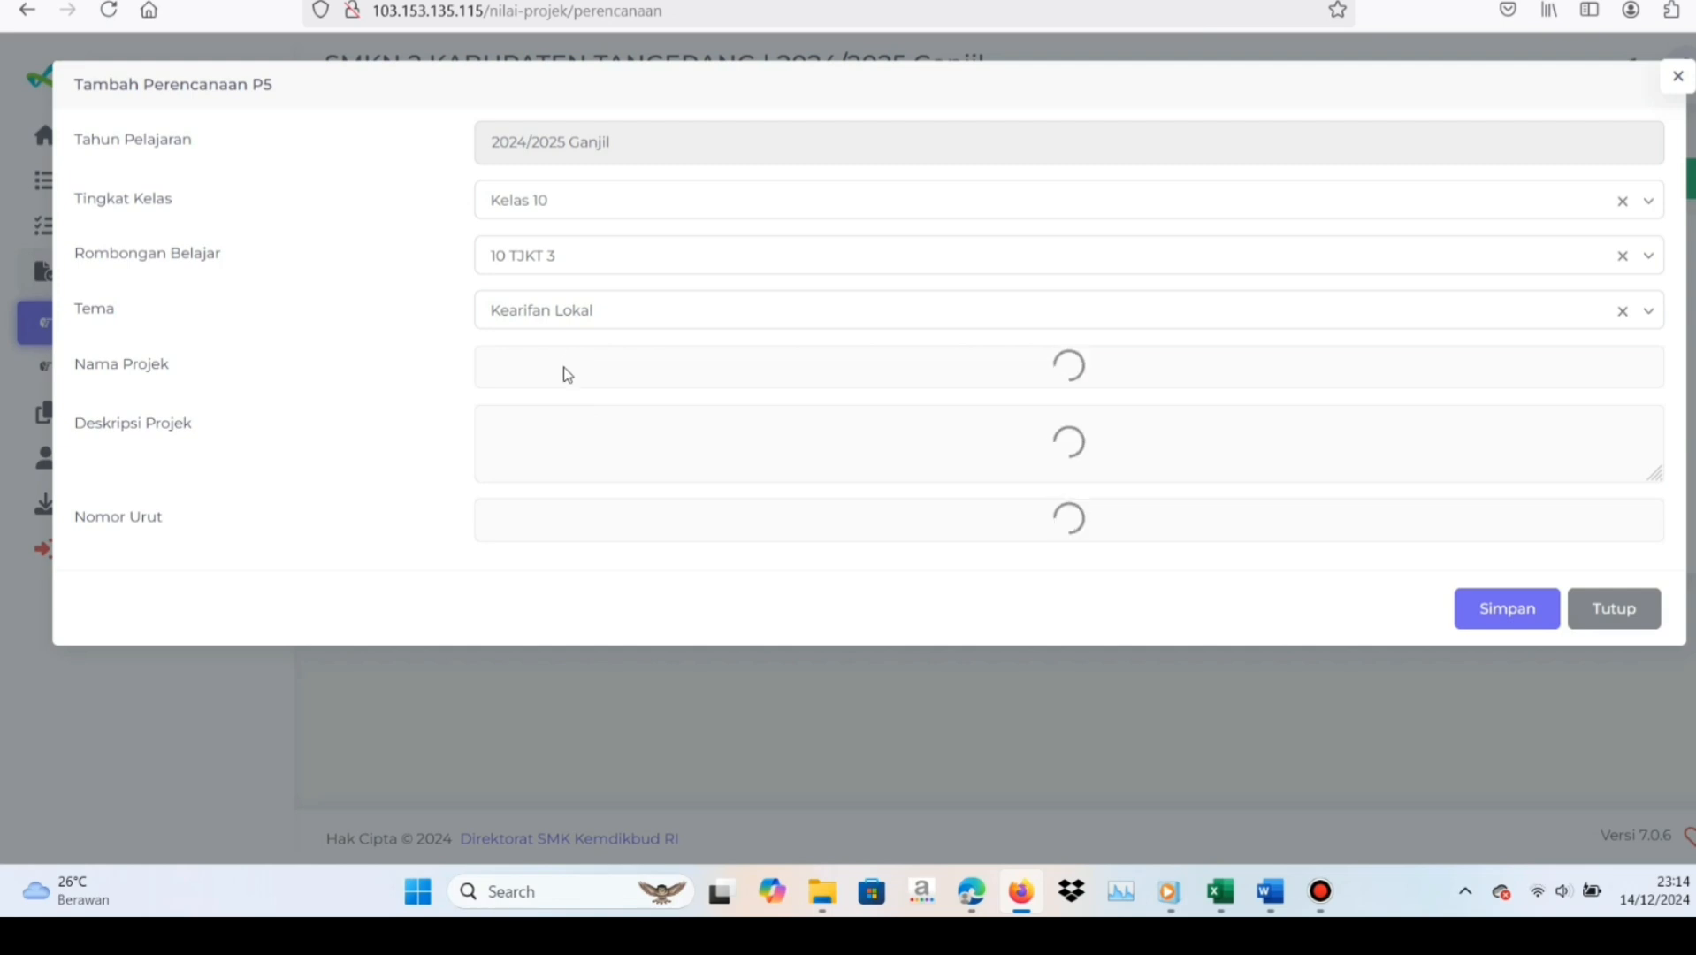
Enter "Melestarikan Warisan Masa Lampau" as the new plan's Nama Projek
left_click(565, 367)
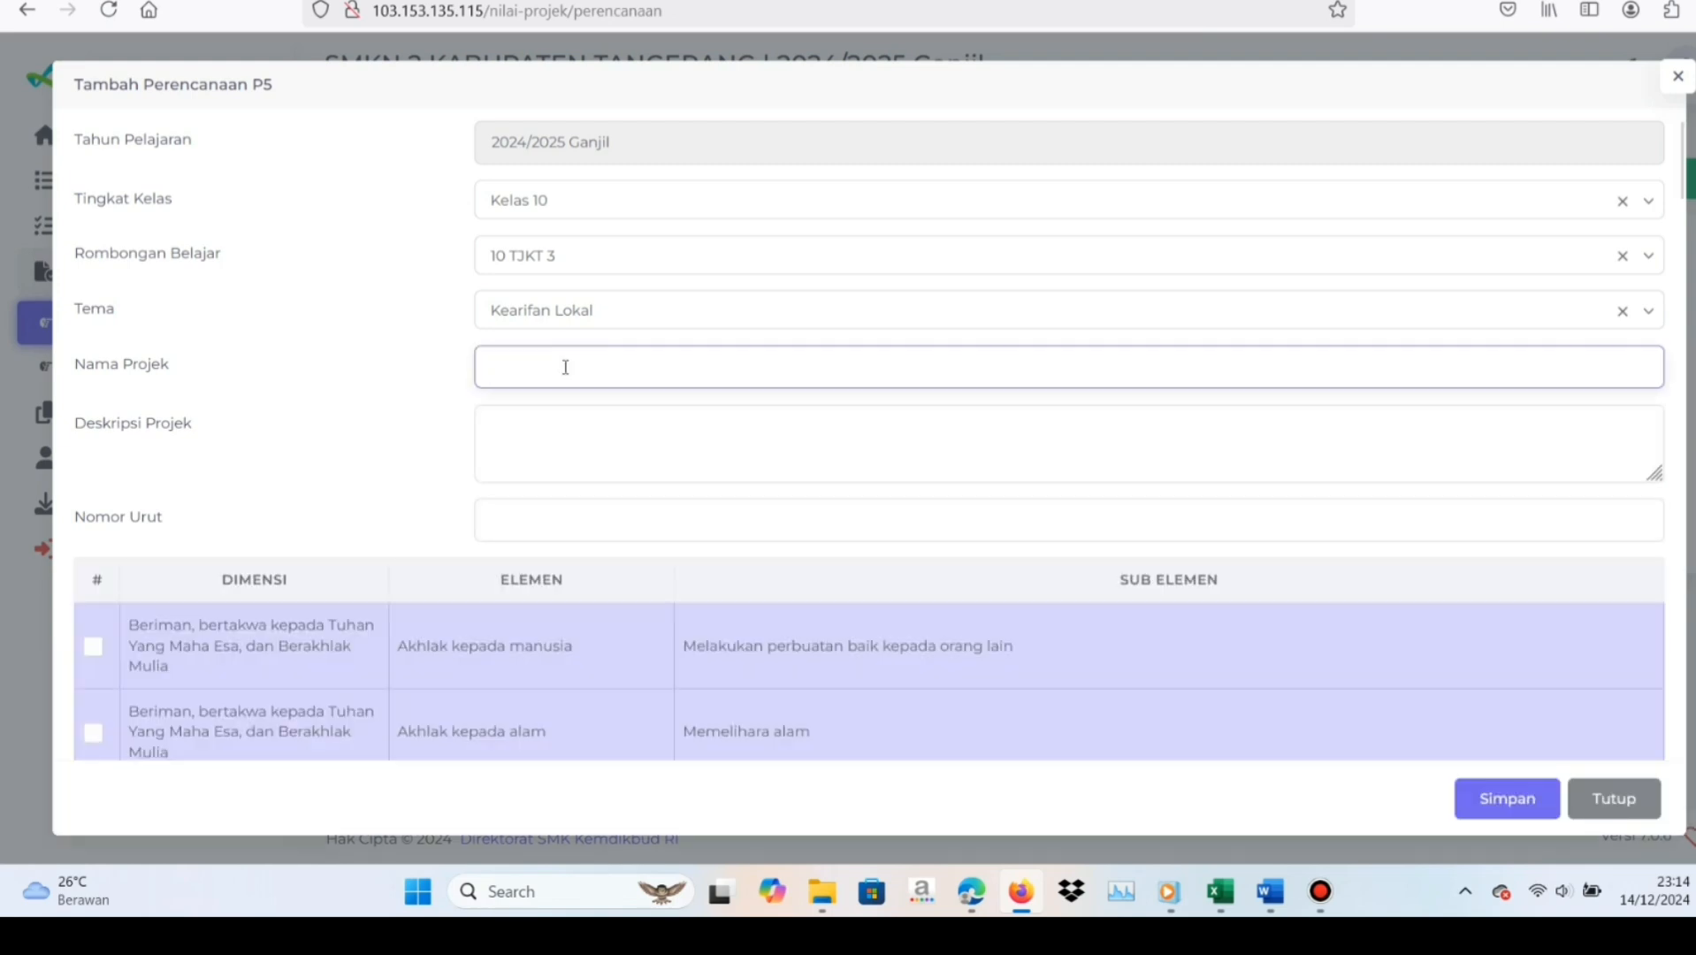
key("Caps_Lock")
type("M")
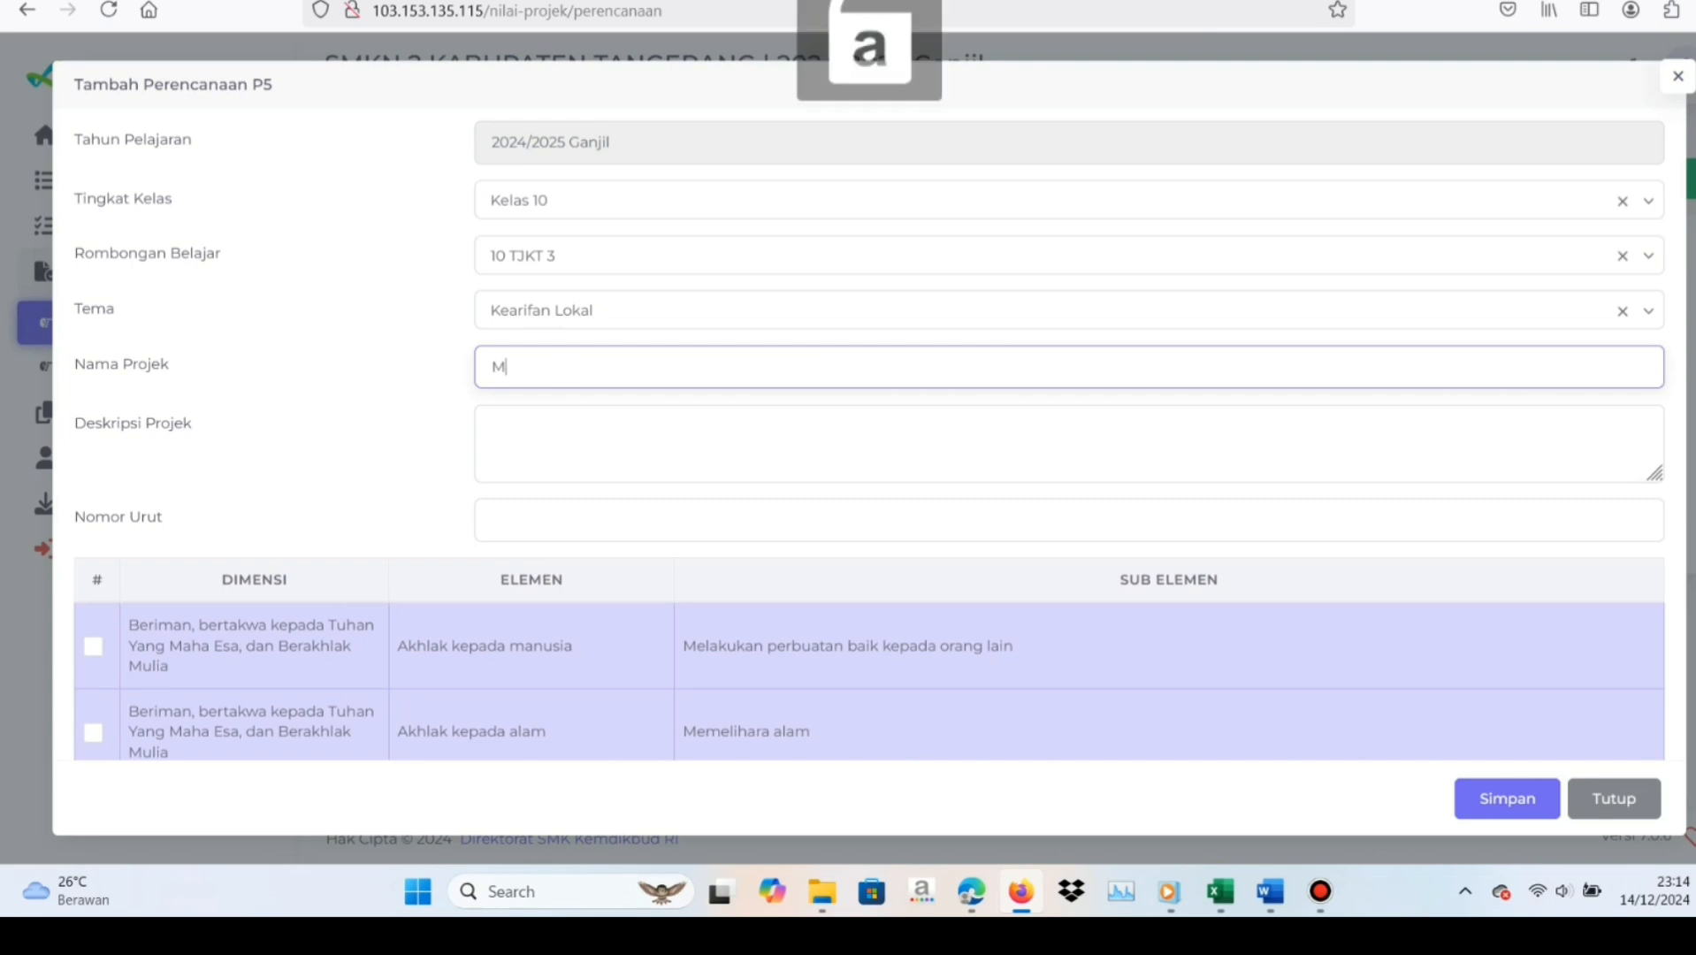
type("eles")
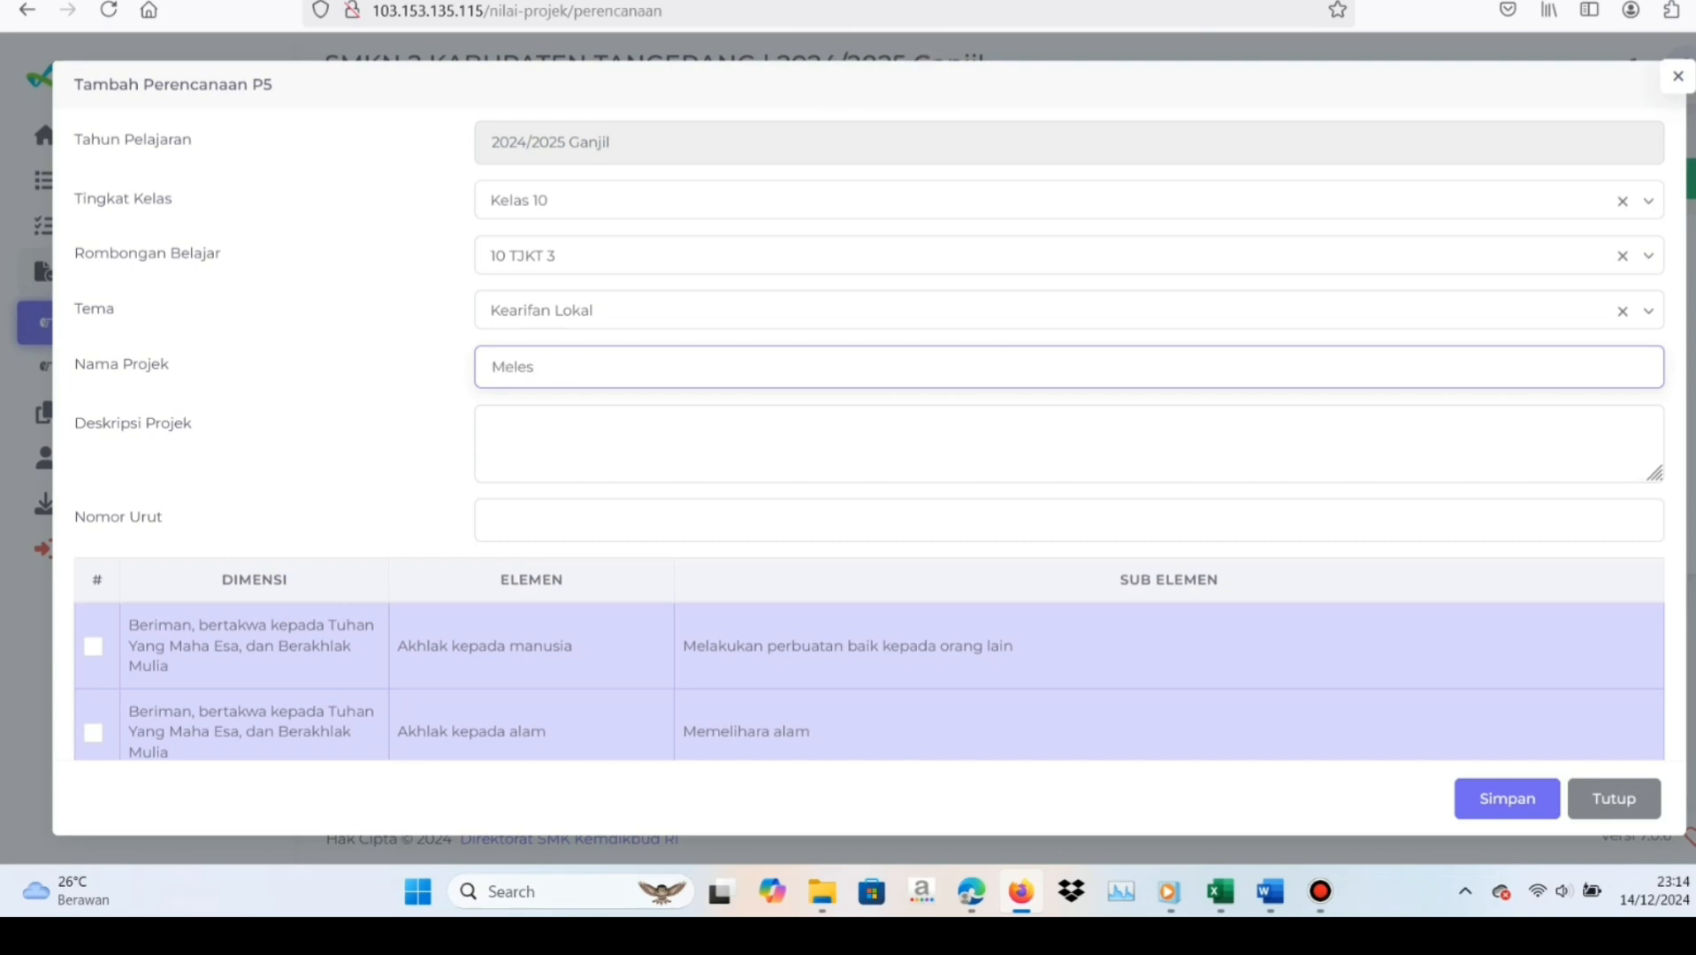
type("tr")
key("Caps_Lock")
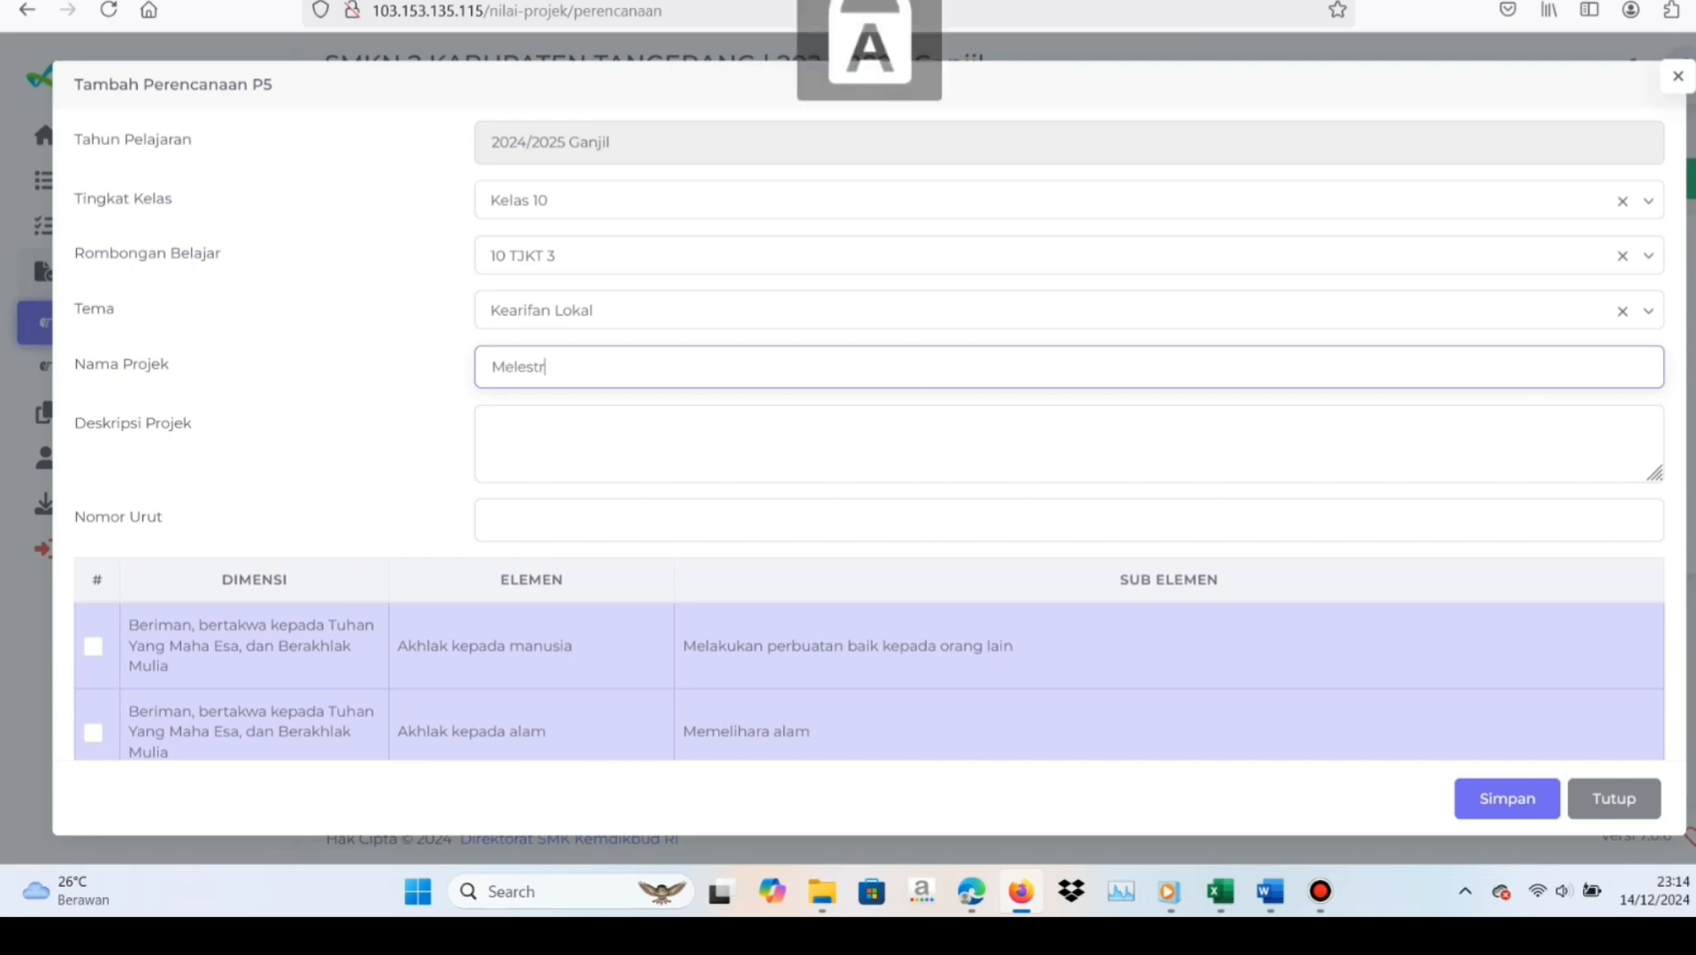
key("Caps_Lock")
type("aikan Waris")
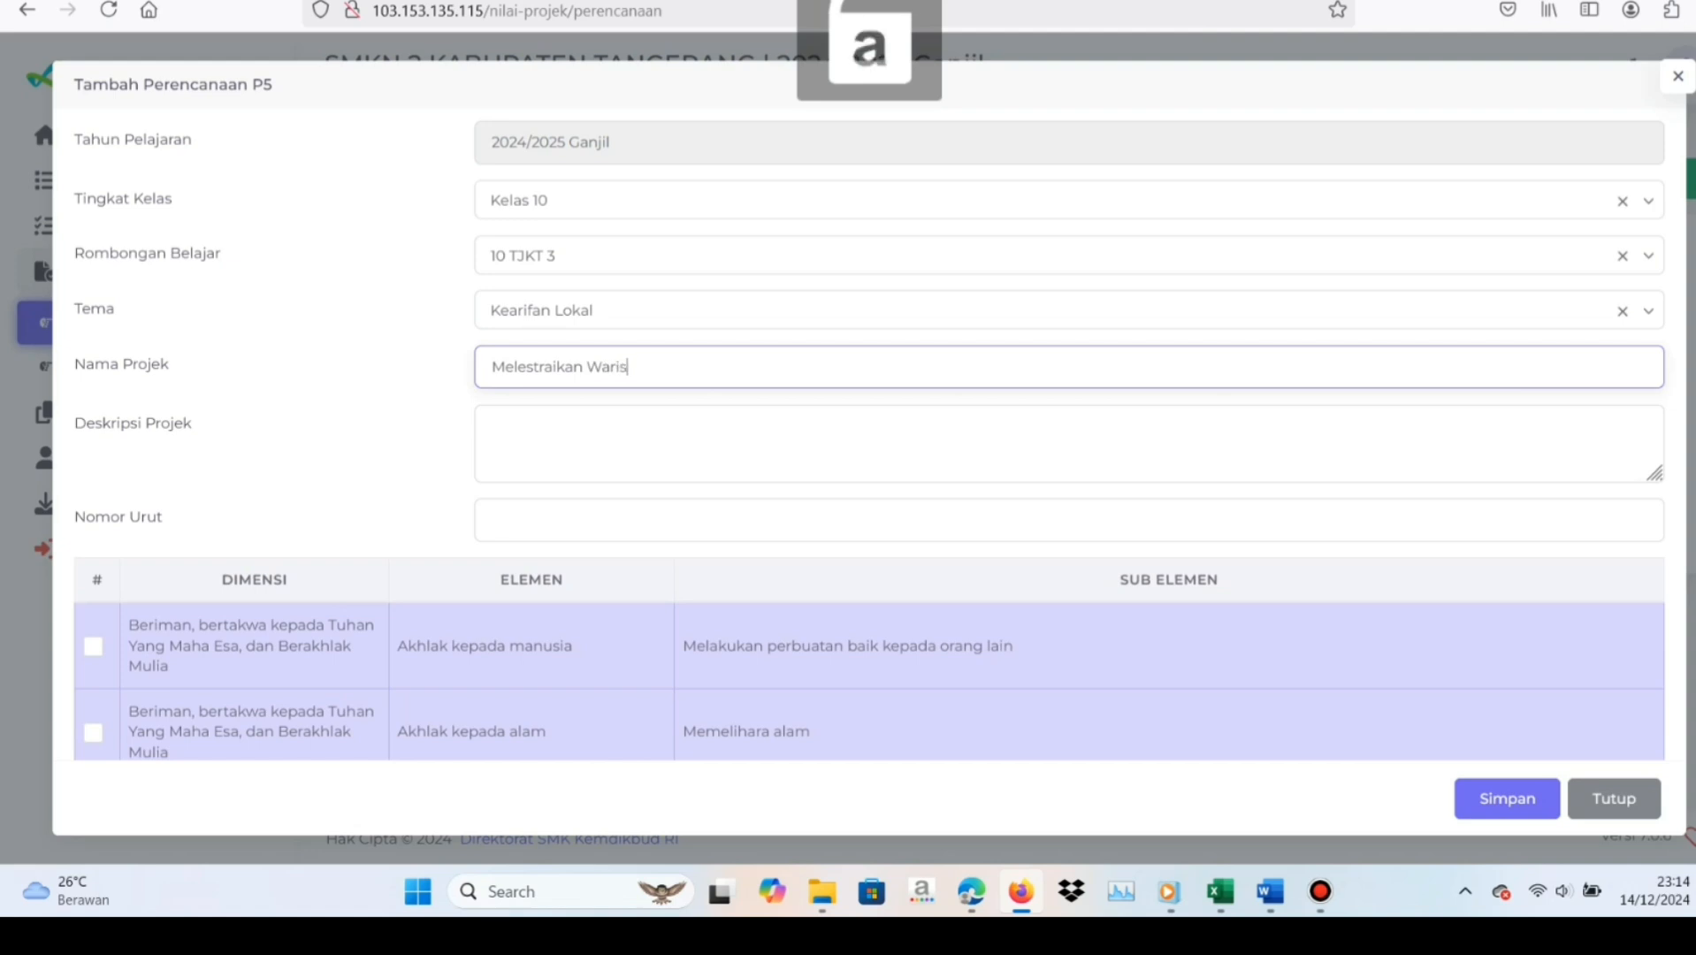
type("an Masa Lampau")
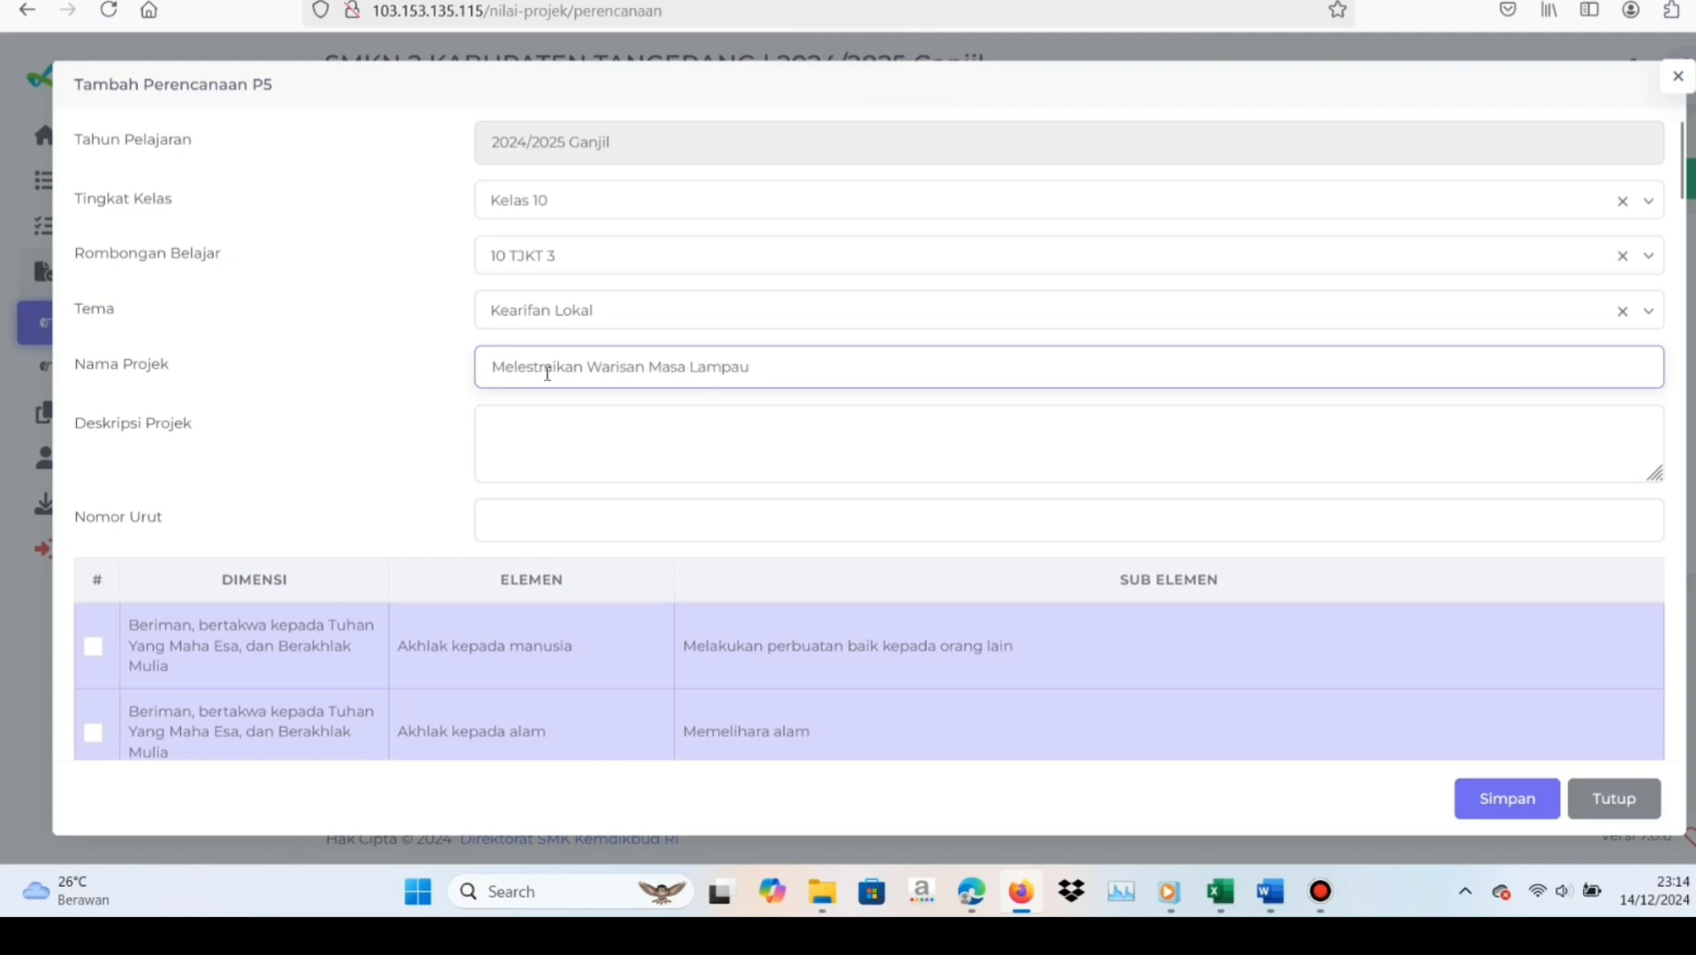
left_click(547, 369)
key("BackSpace")
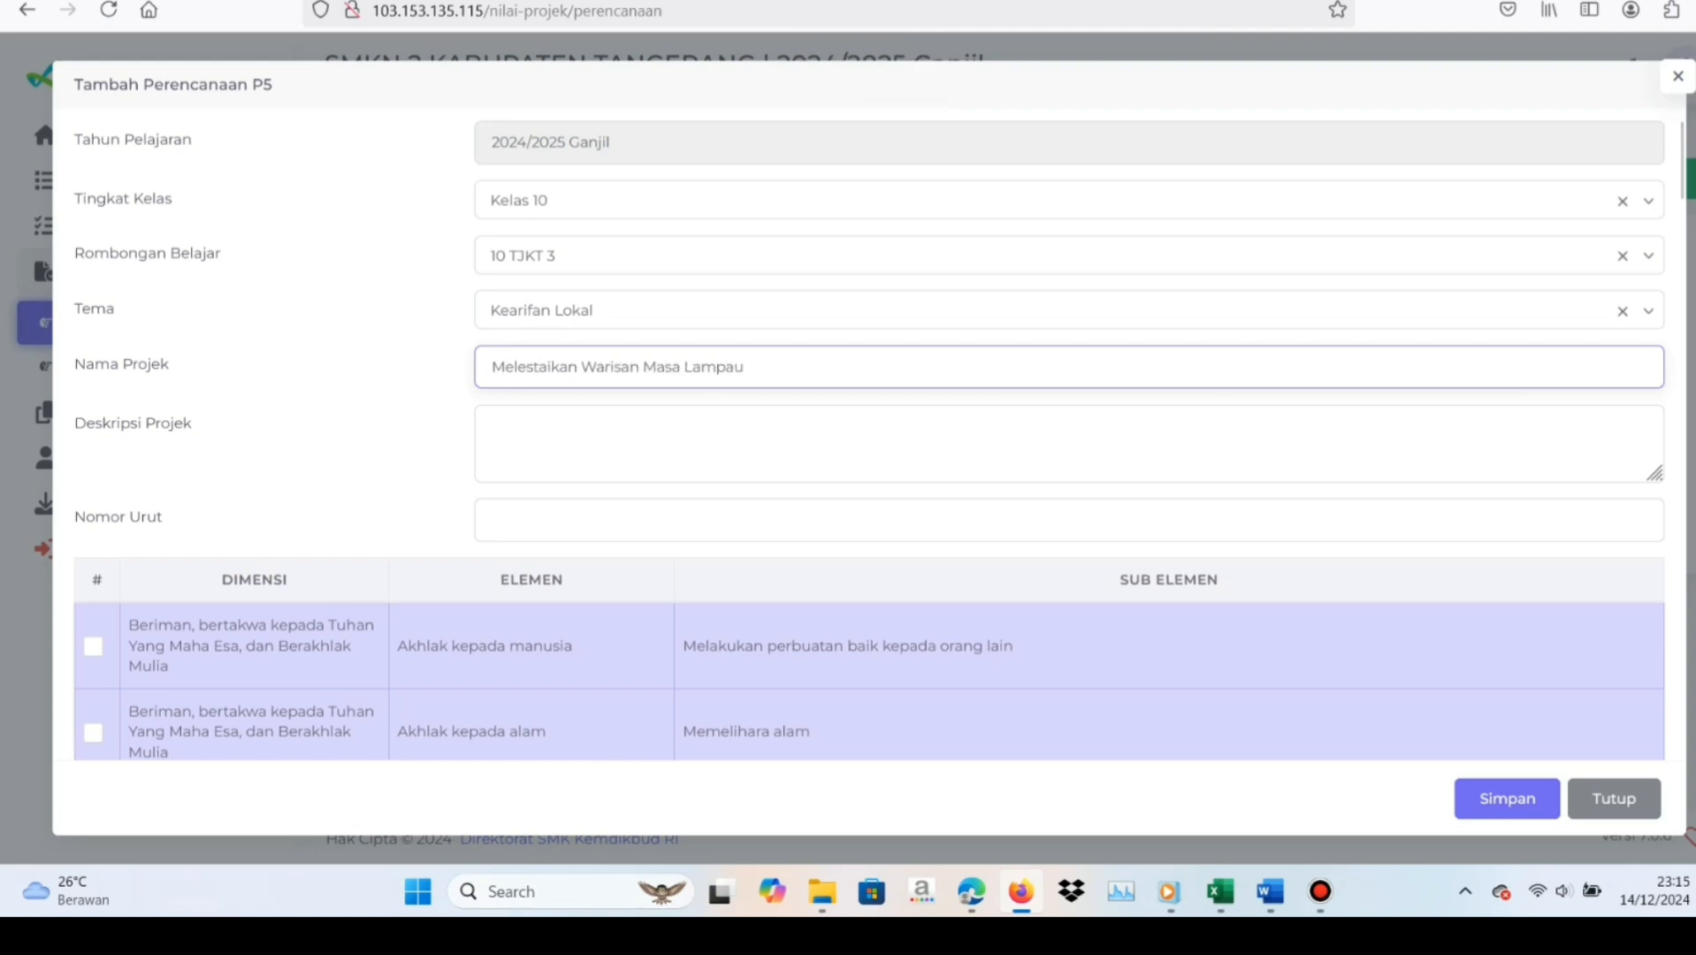
type("r")
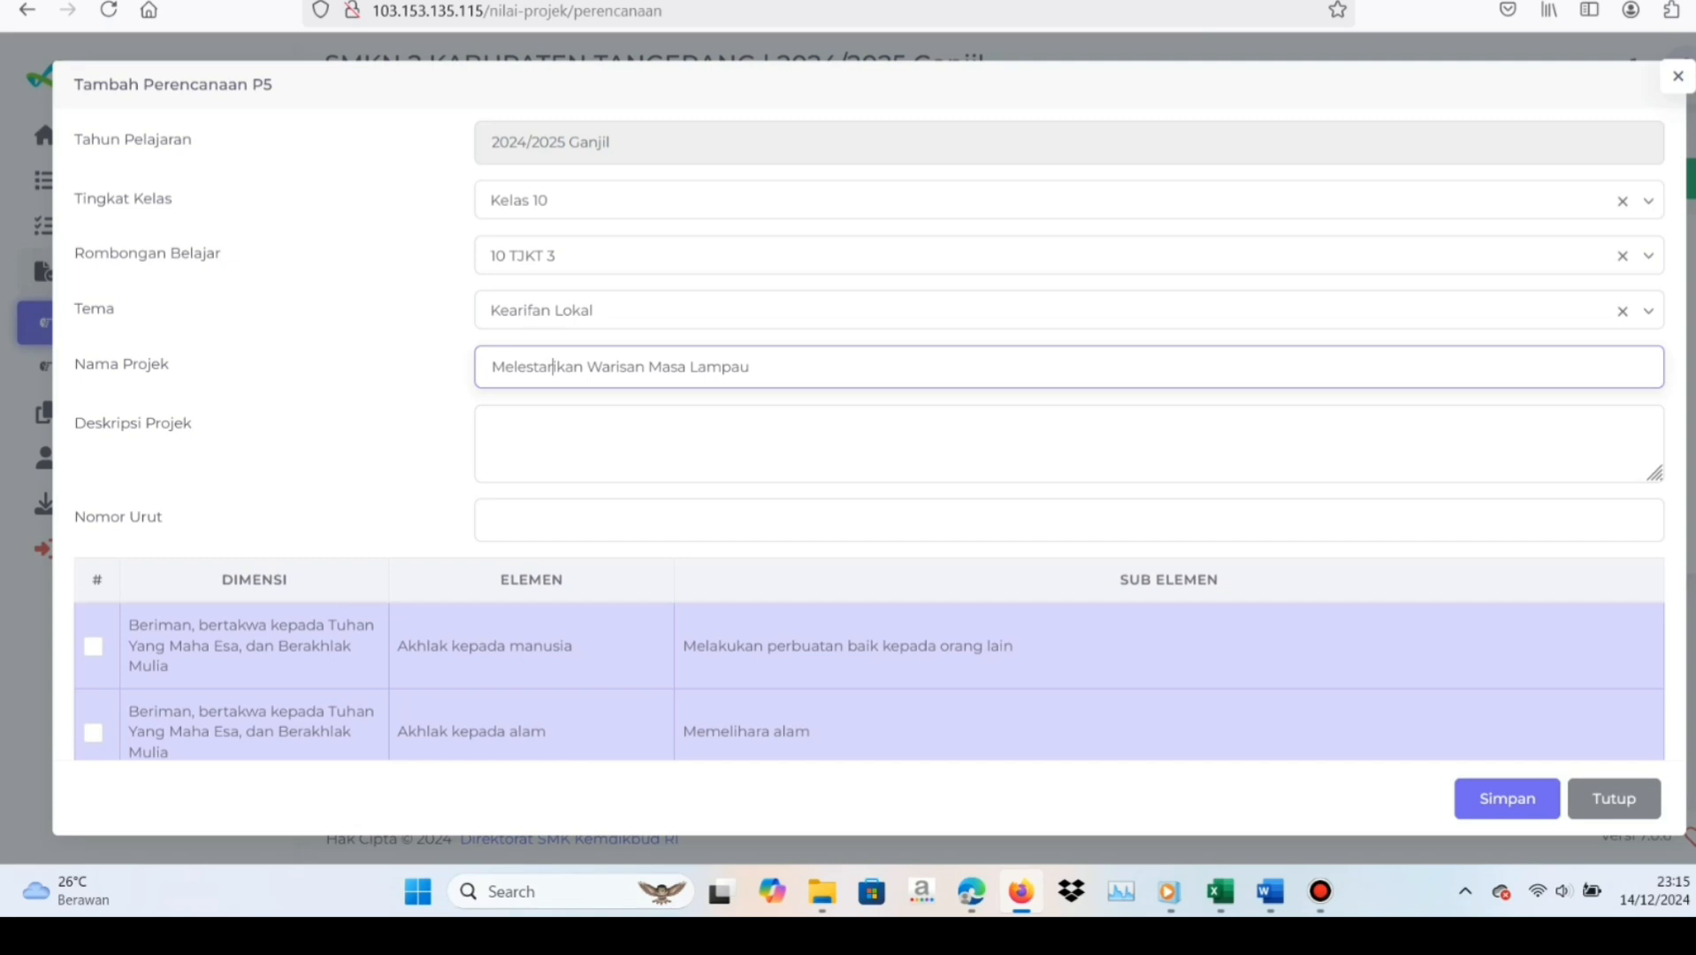
Copy the Kearifan Lokal project description from the Word document and paste it into Deskripsi Projek in the Firefox form
left_click(546, 428)
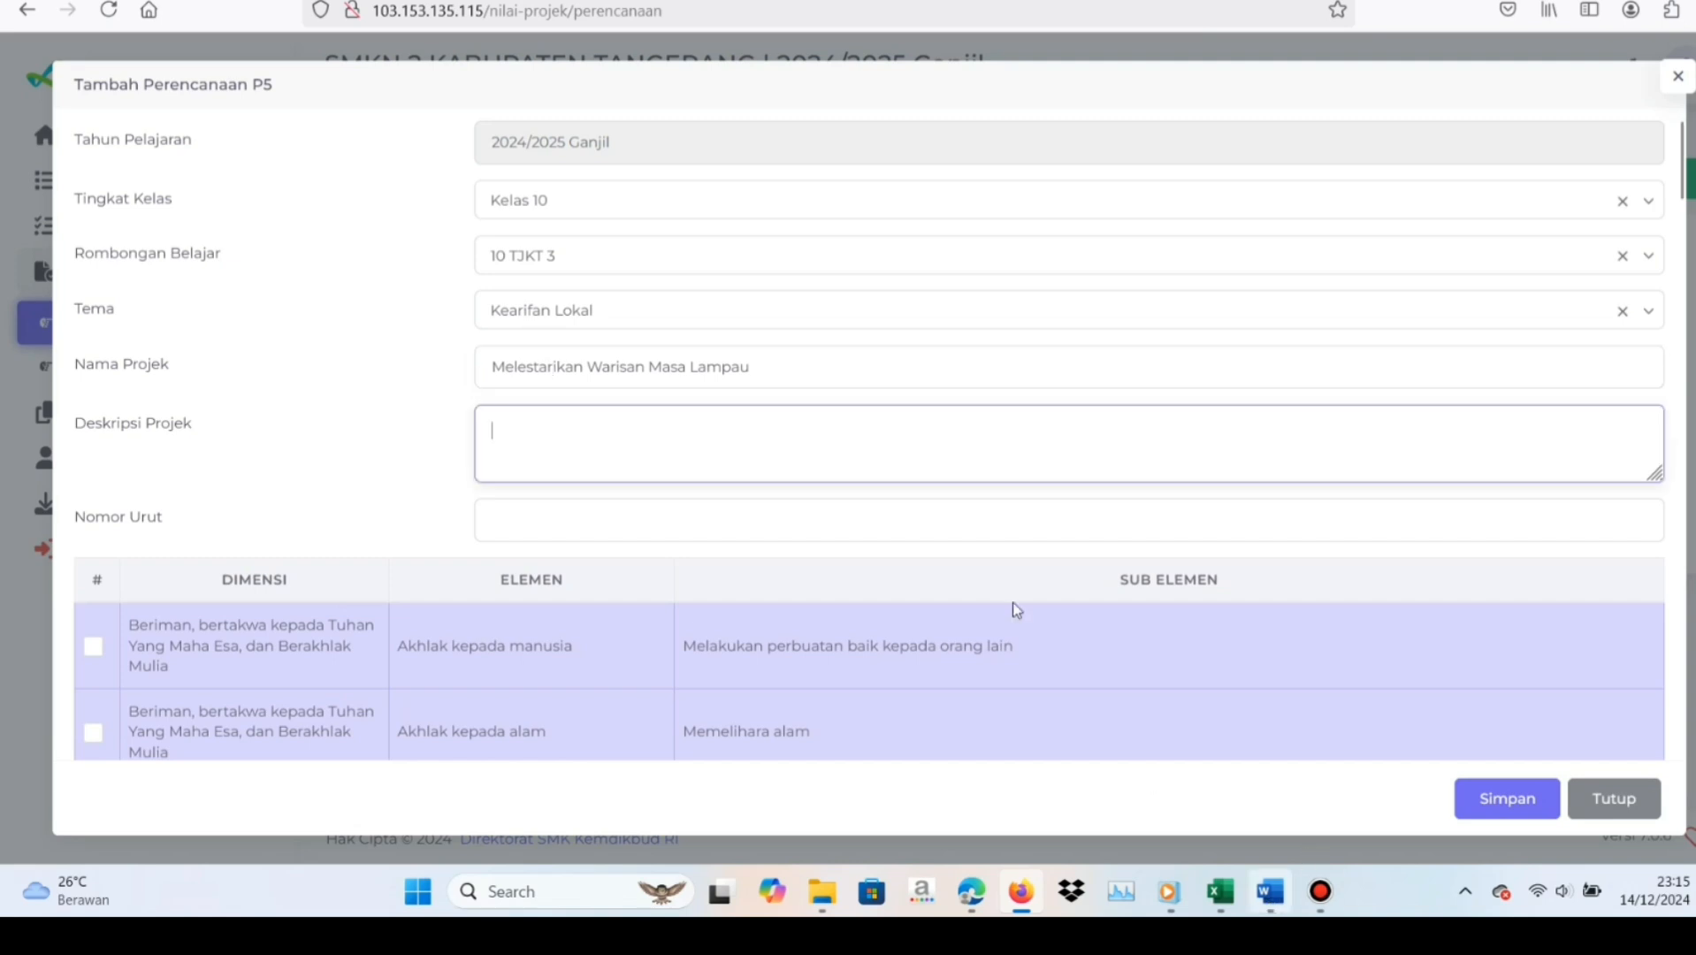
key("alt+Tab")
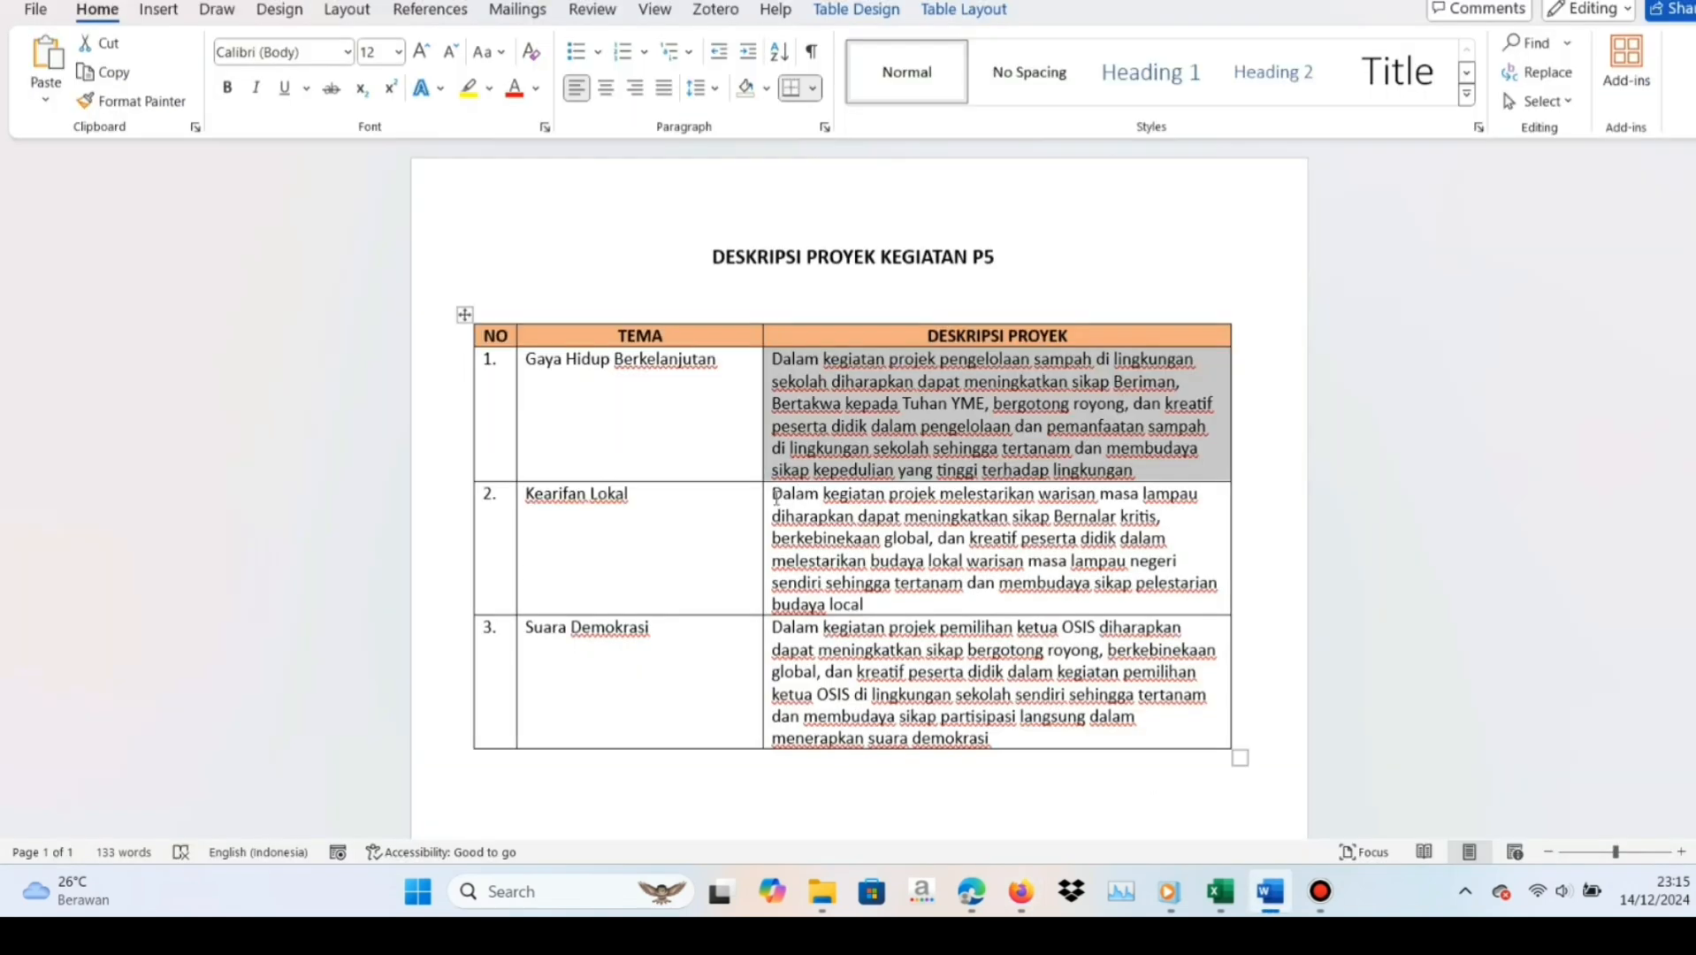
left_click(774, 495)
left_click(865, 605, "shift")
key("ctrl+c")
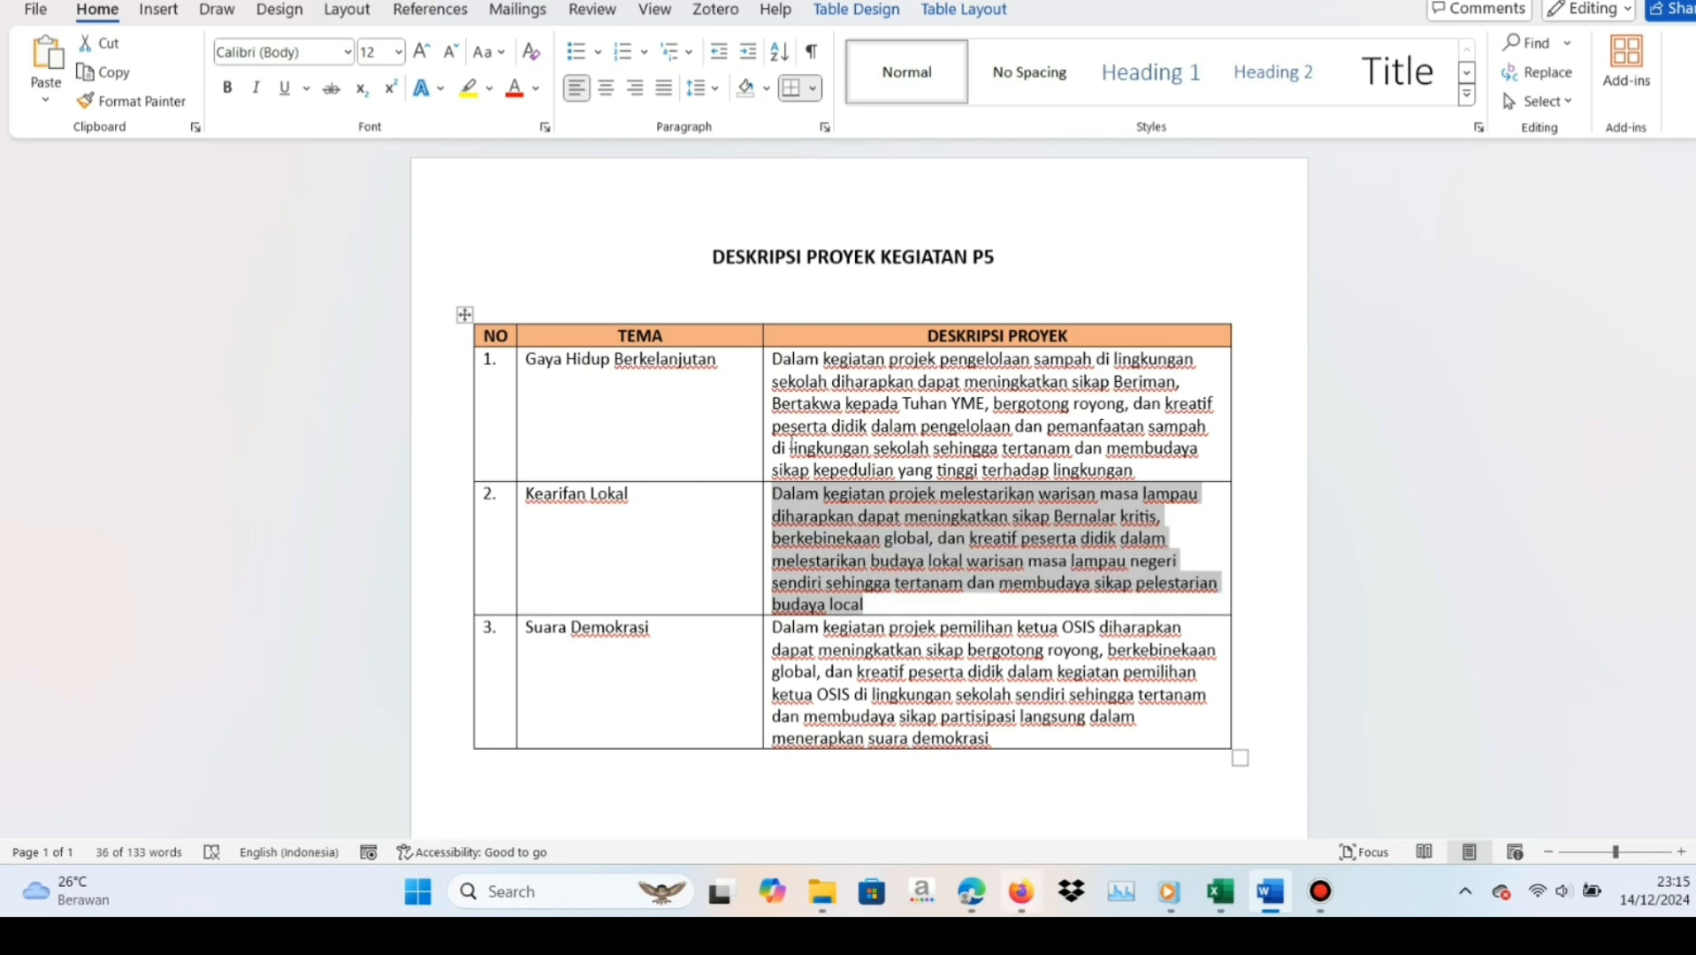
key("alt+Tab")
key("ctrl+v")
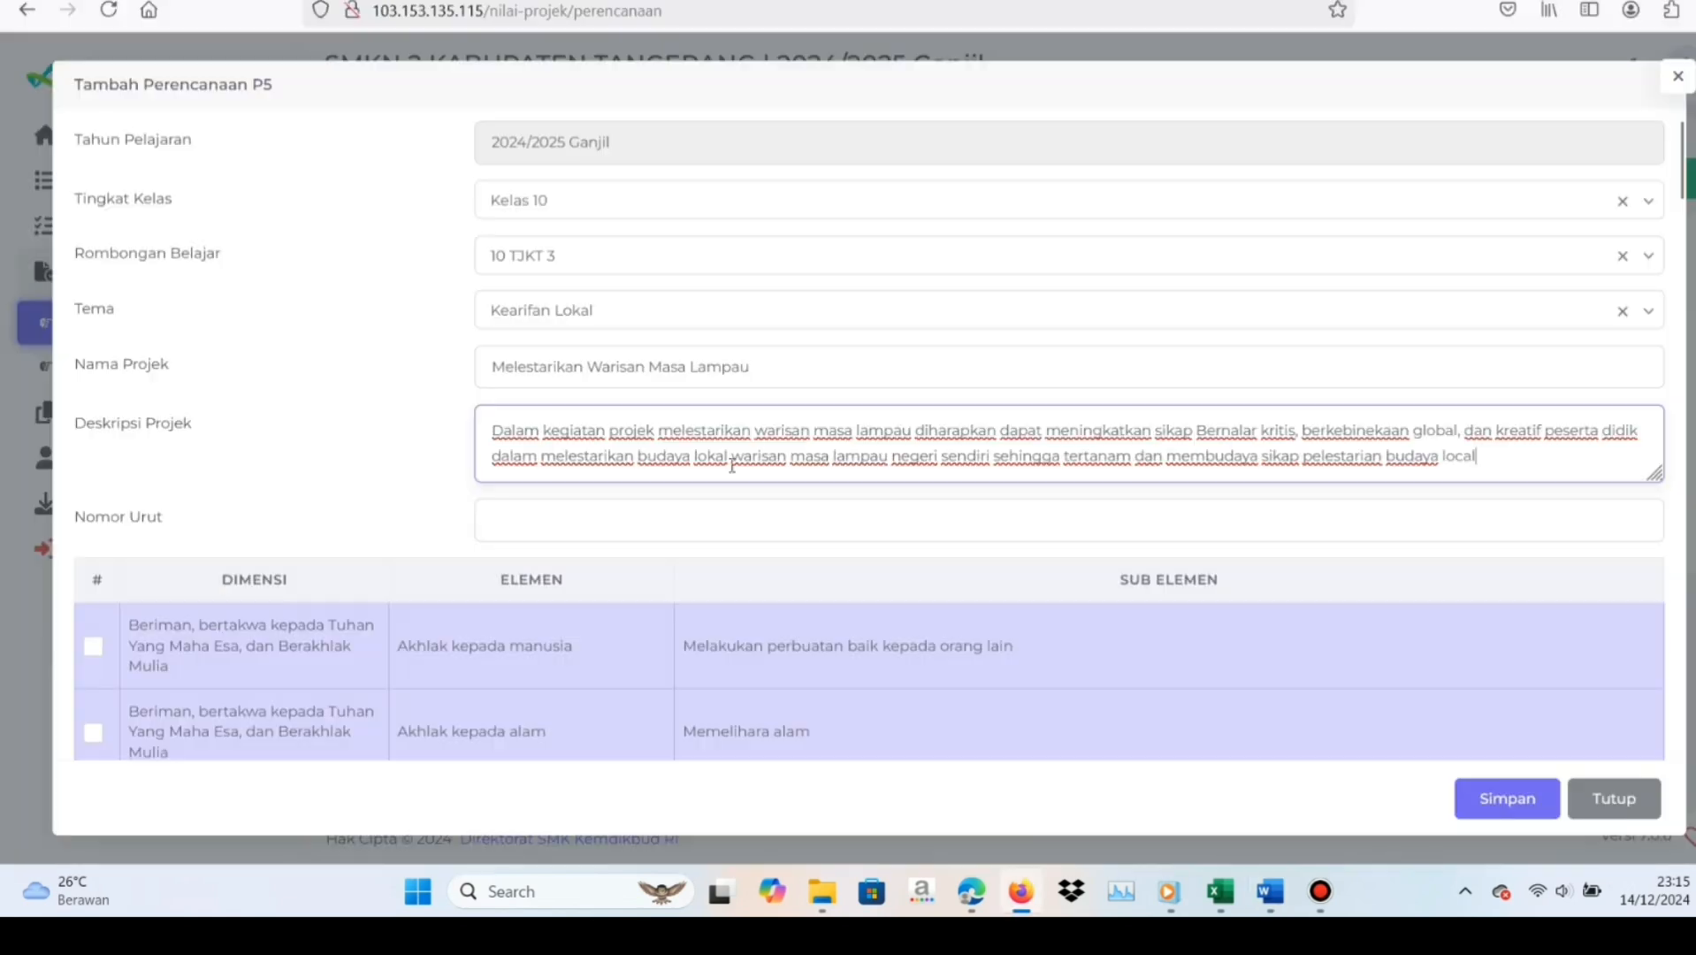
Set the new plan's Nomor Urut to 2
left_click(647, 522)
type("2")
left_click(627, 576)
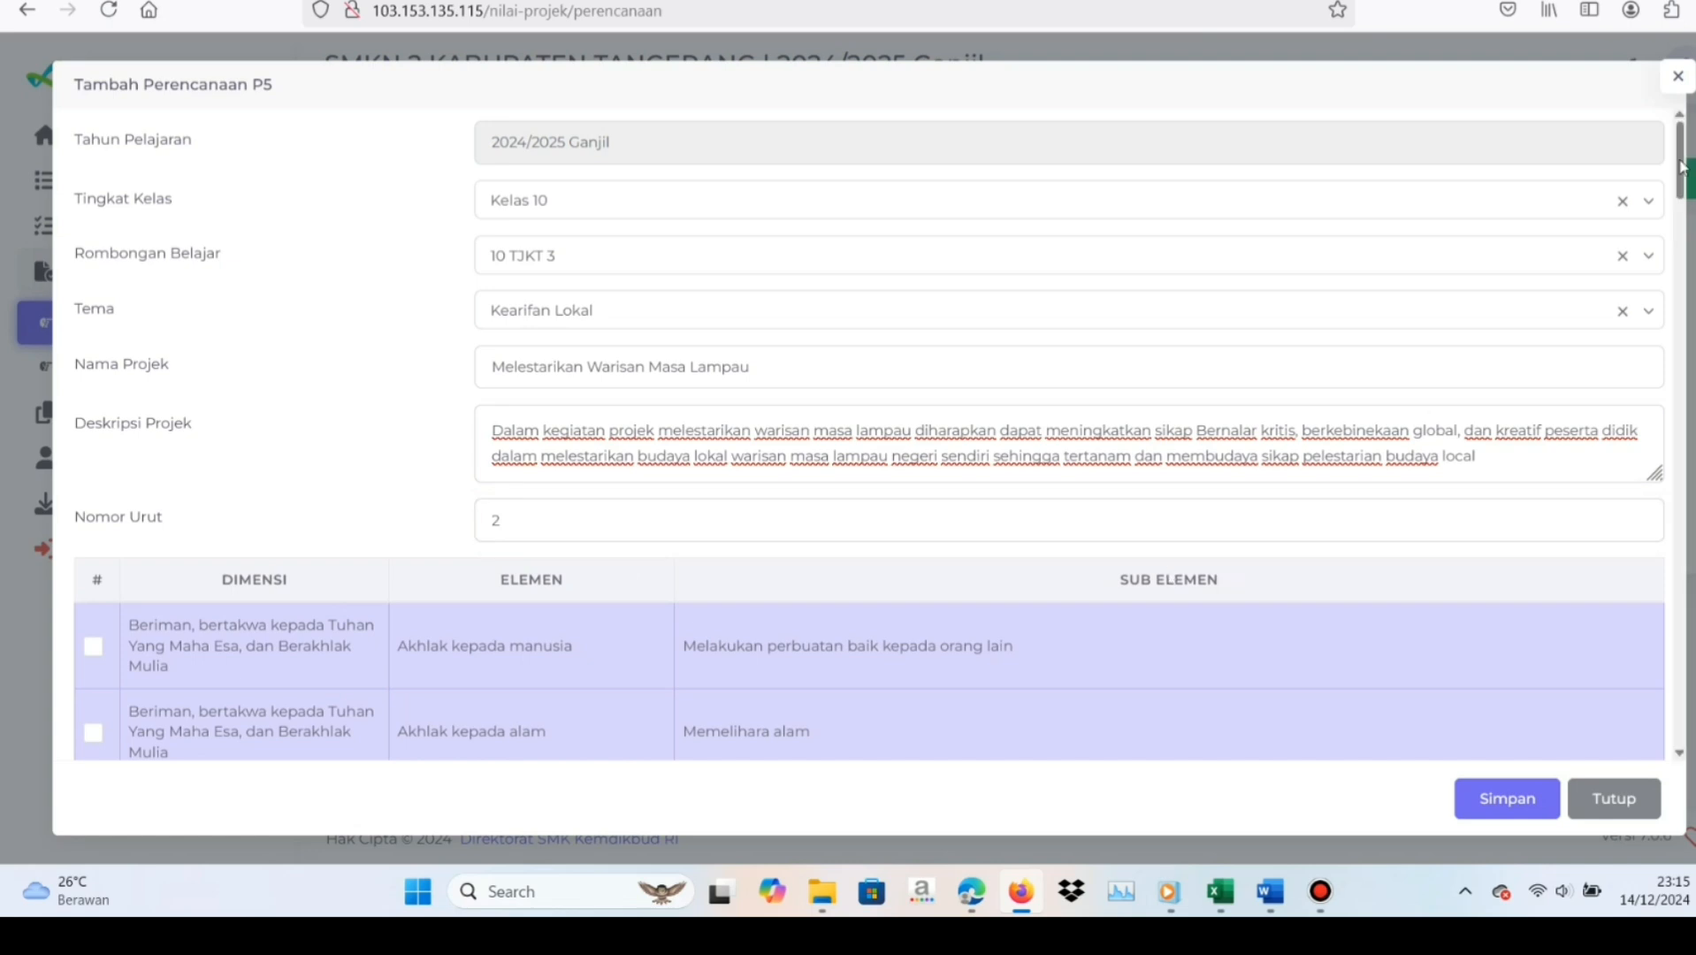
Switch to the CATATAN PROSES workbook in Excel and review the dimensions listed under Tema 2 Kearifan Lokal
left_click_drag(1682, 170, 1672, 237)
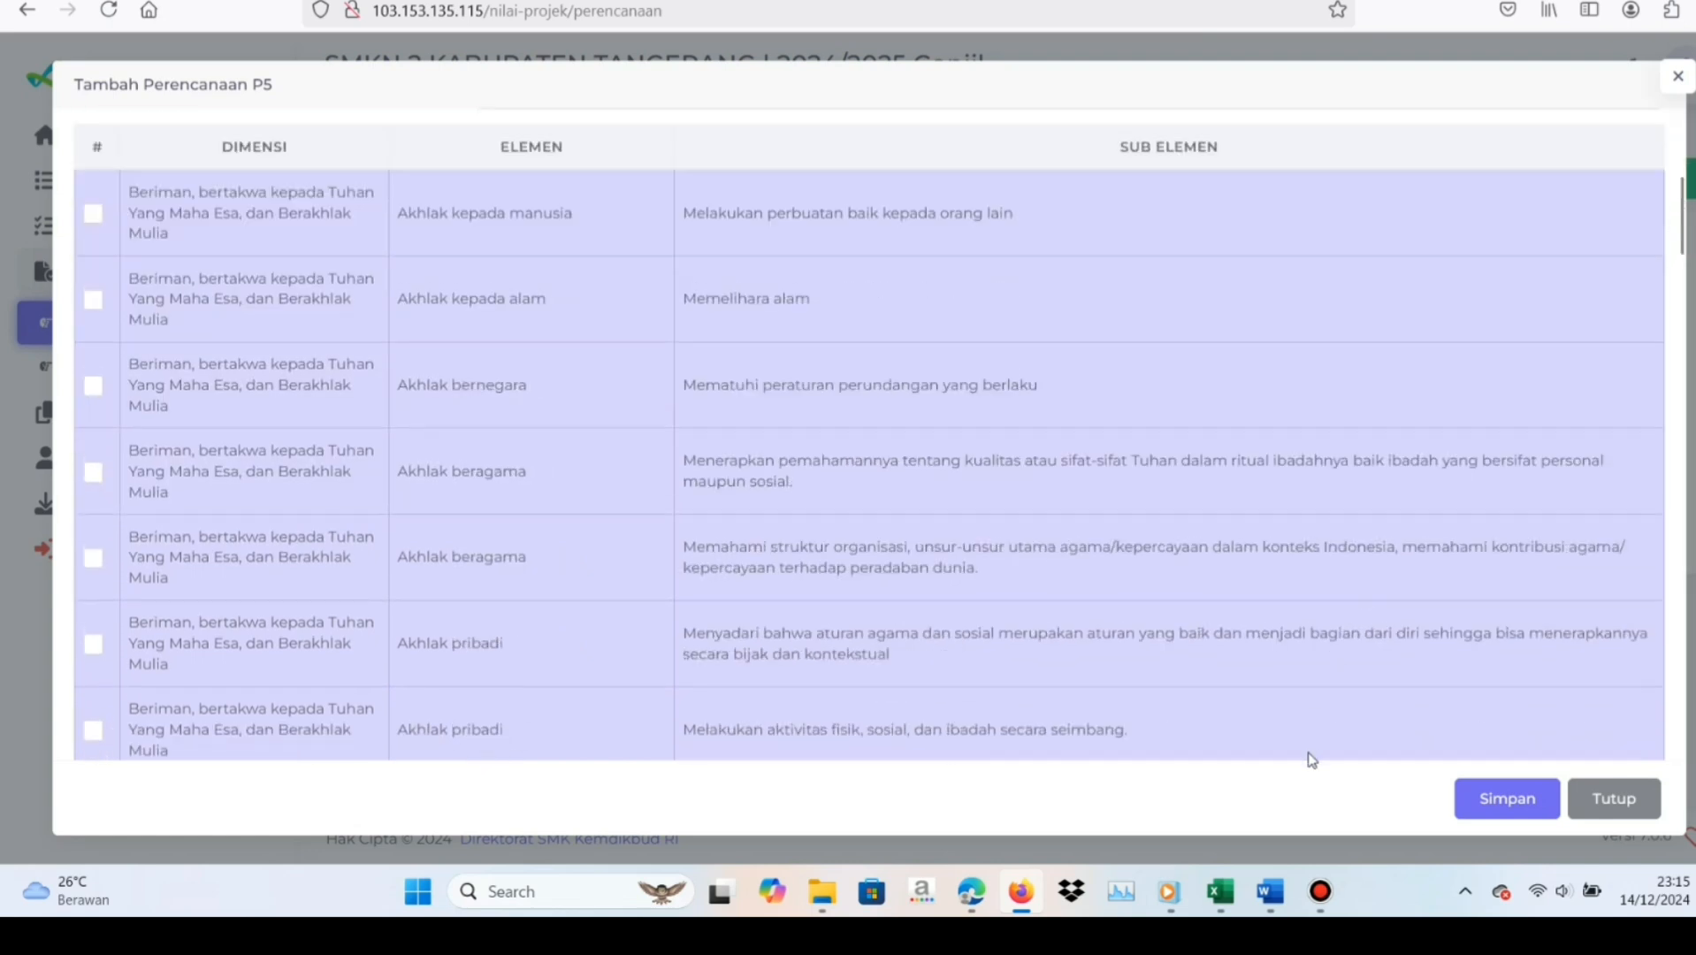
mouse_move(1220, 891)
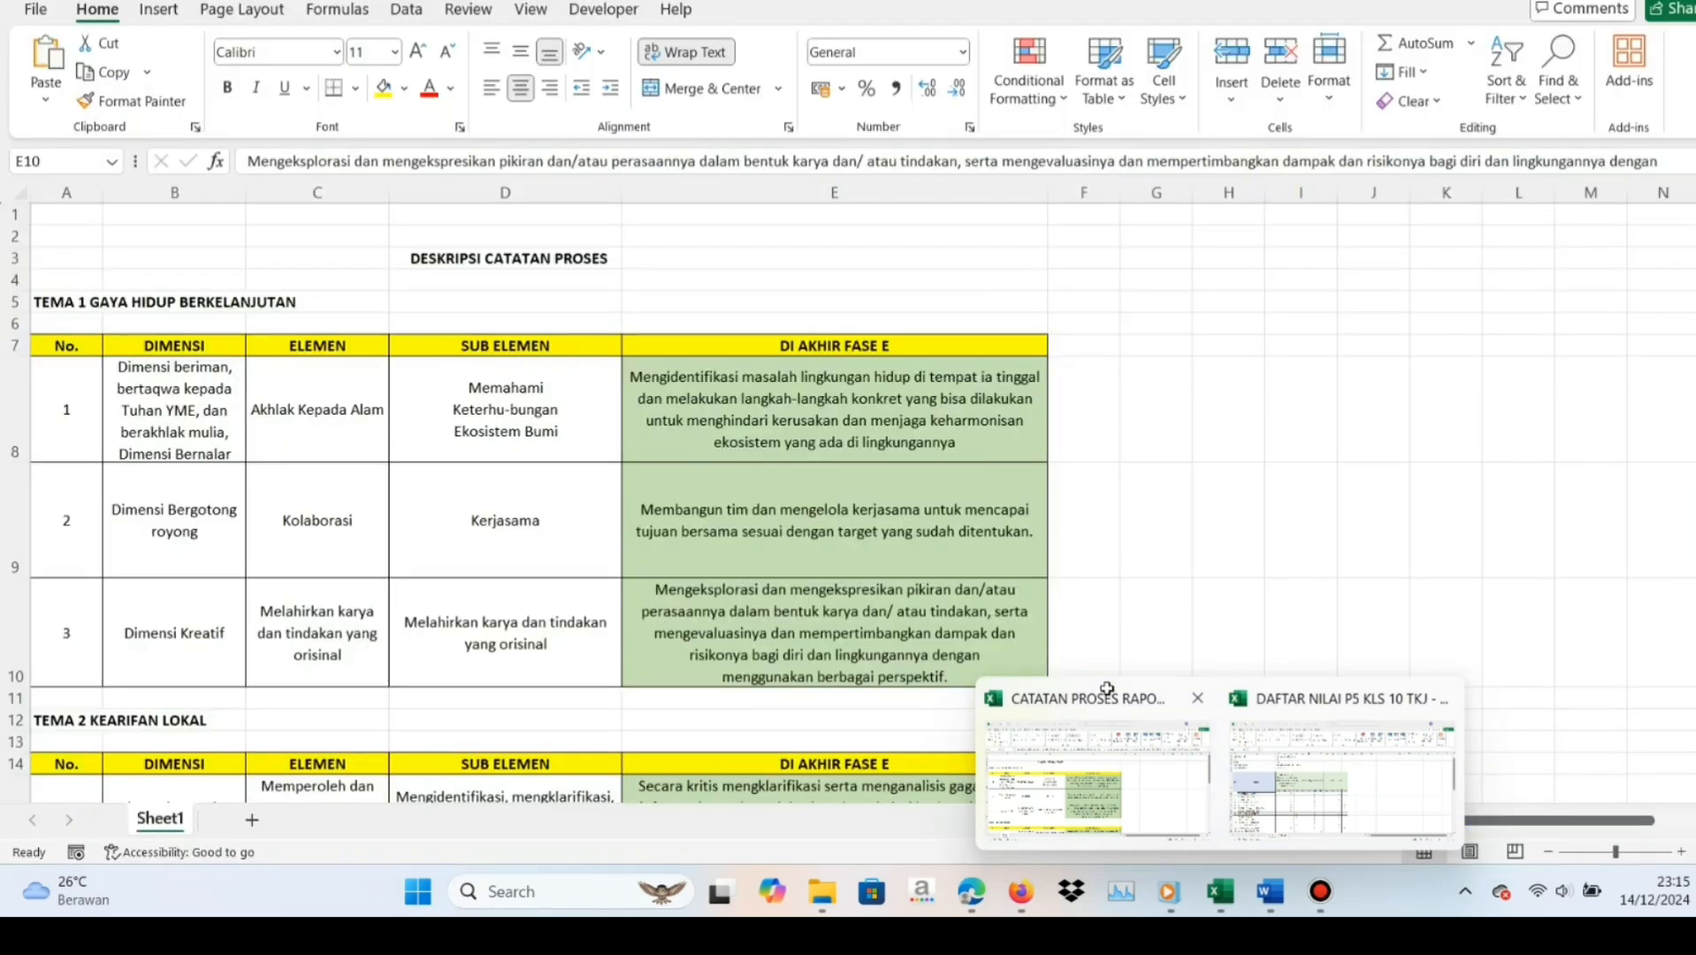
left_click(1103, 670)
key("Down")
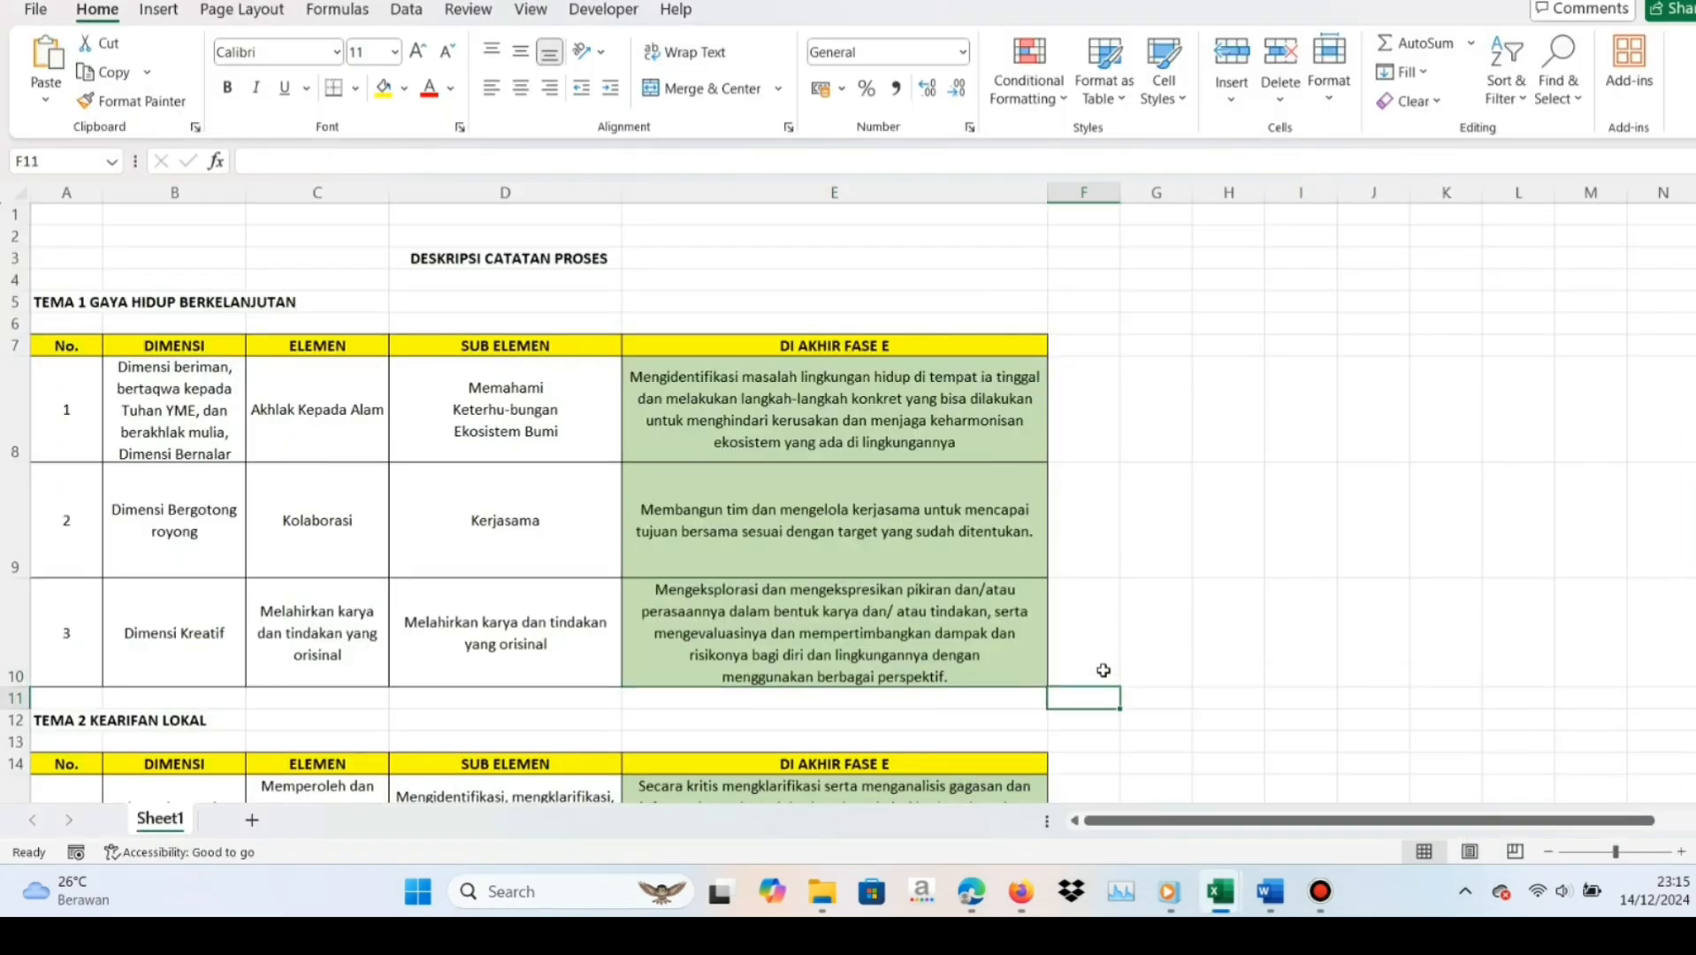
key("Down")
key("Down")
key("Down")
key("Down")
key("Down")
key("Down")
key("Down")
key("Down")
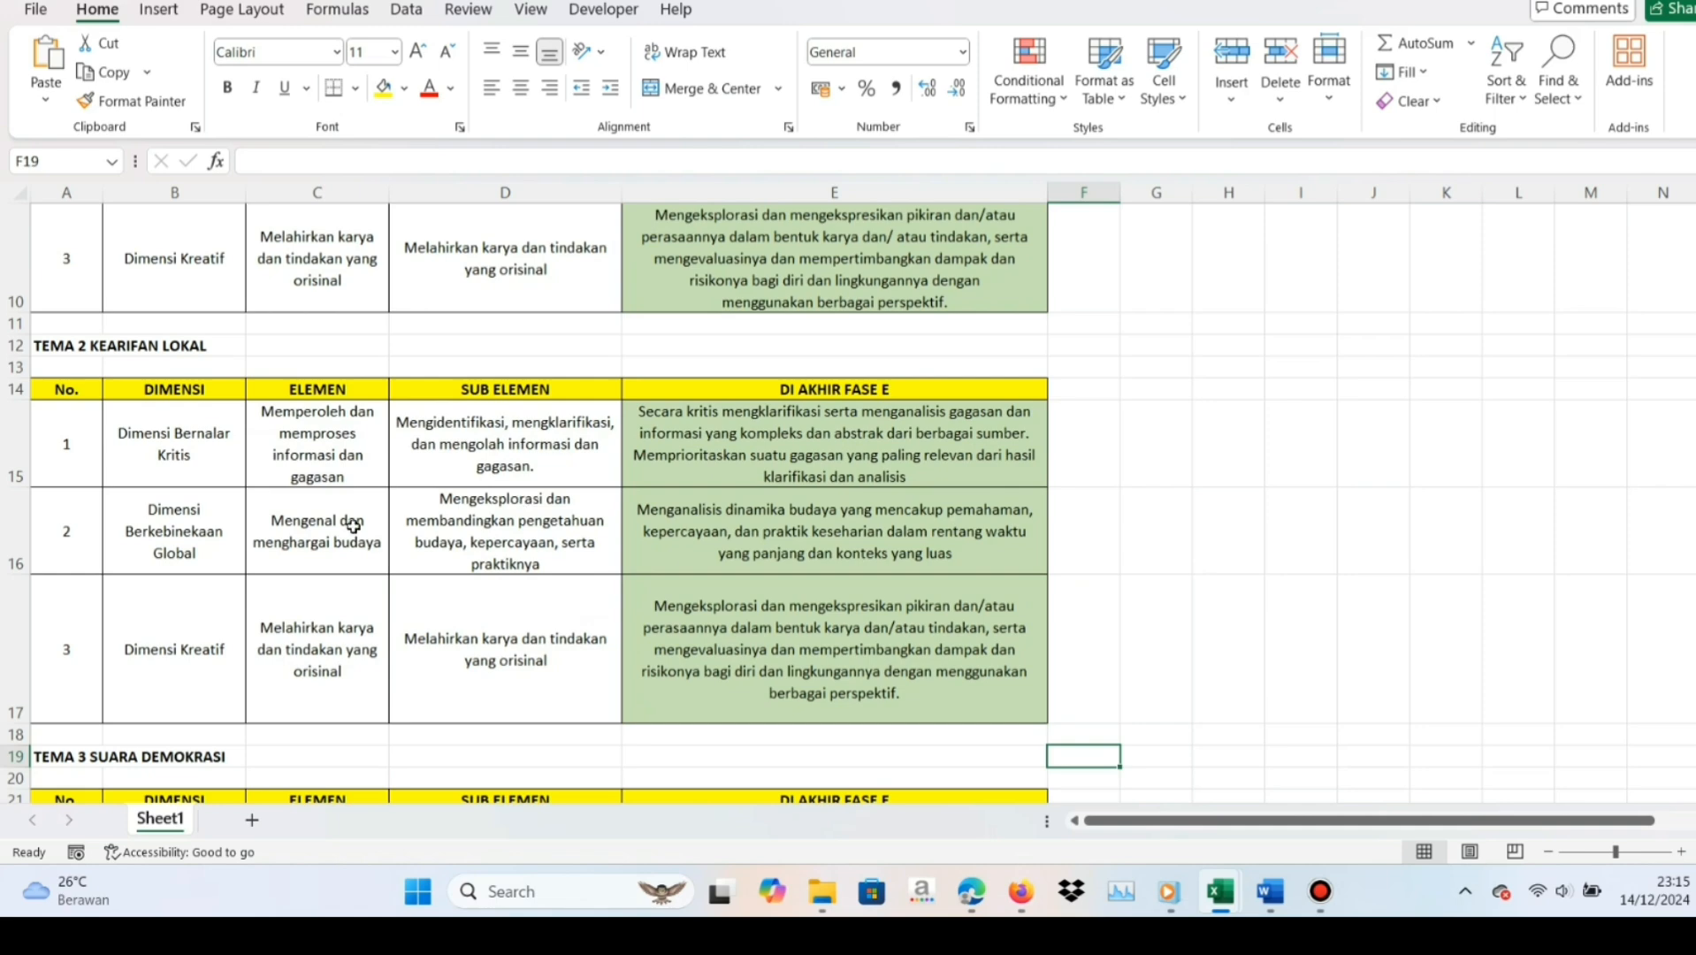
left_click(198, 522)
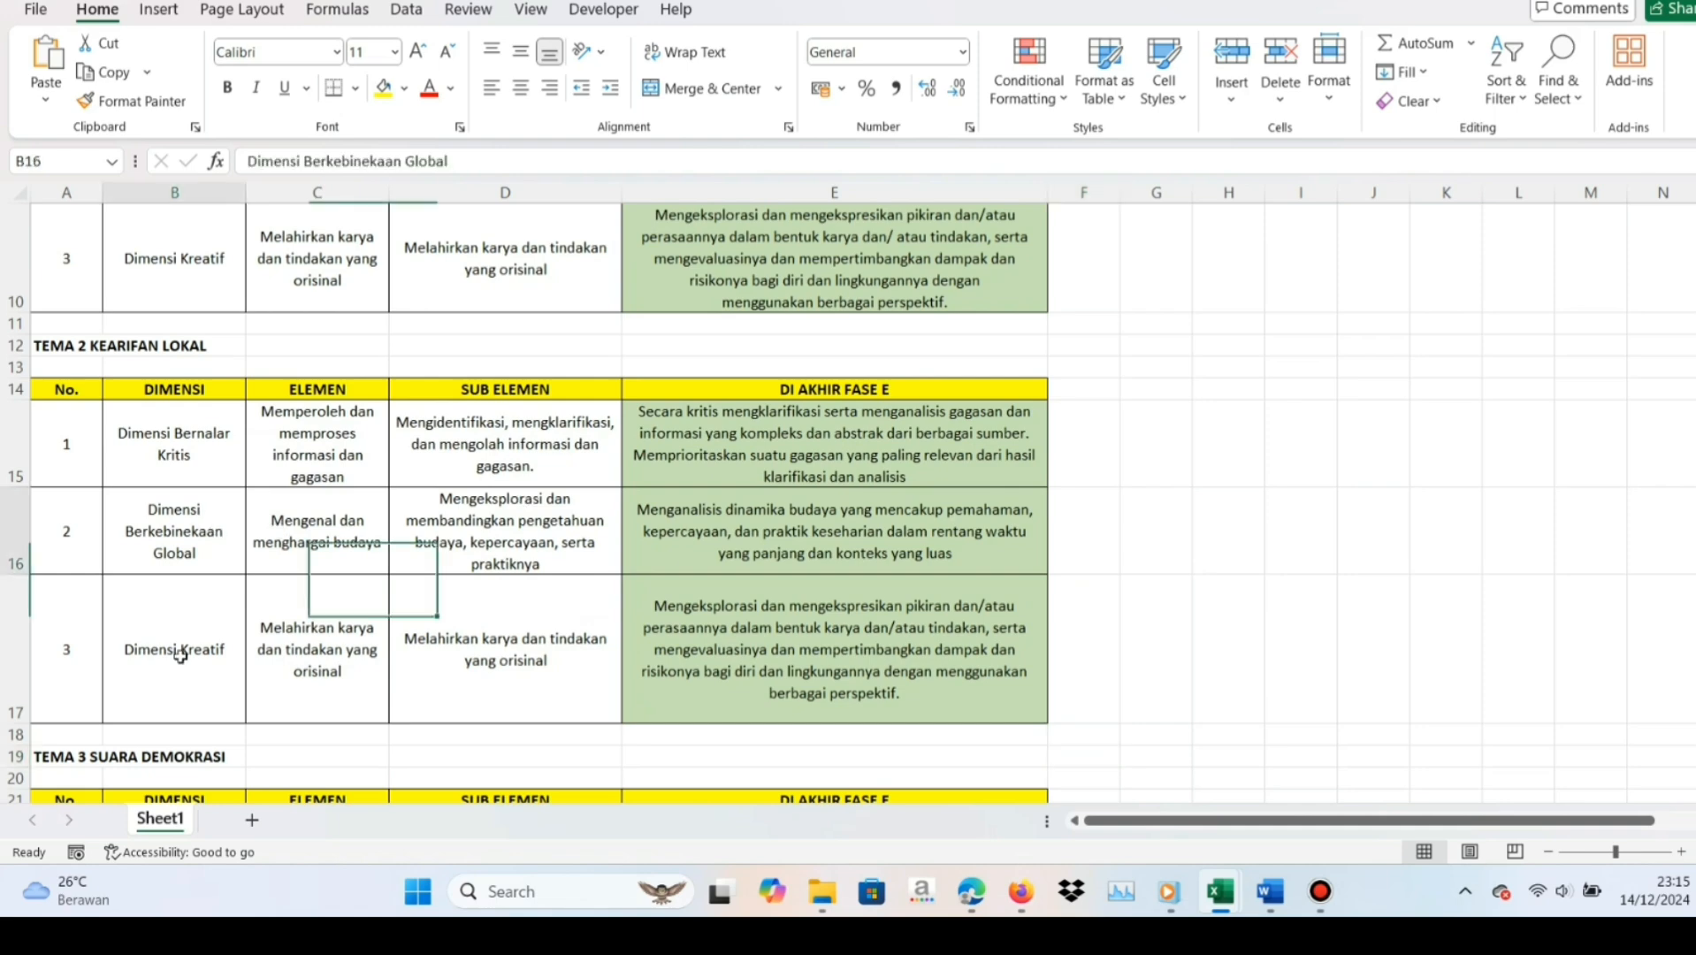
left_click(180, 654)
Examine the element, sub-element and phase E description of Dimensi Bernalar Kritis under Tema 2
left_click(168, 472)
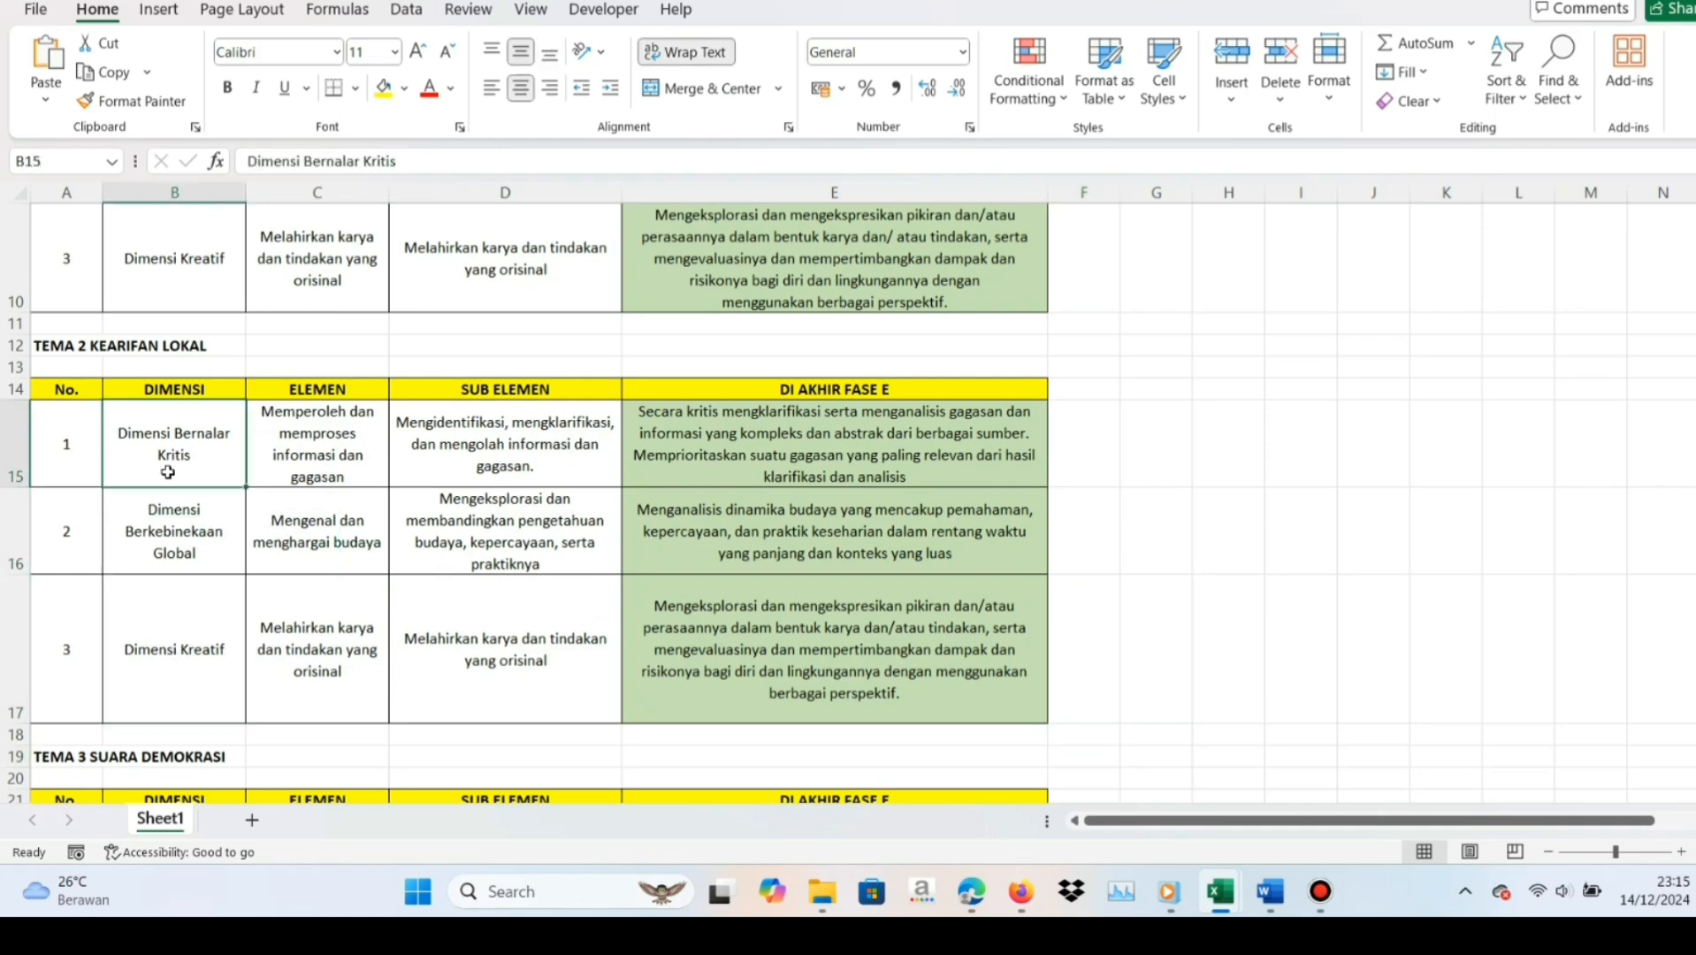
left_click(328, 466)
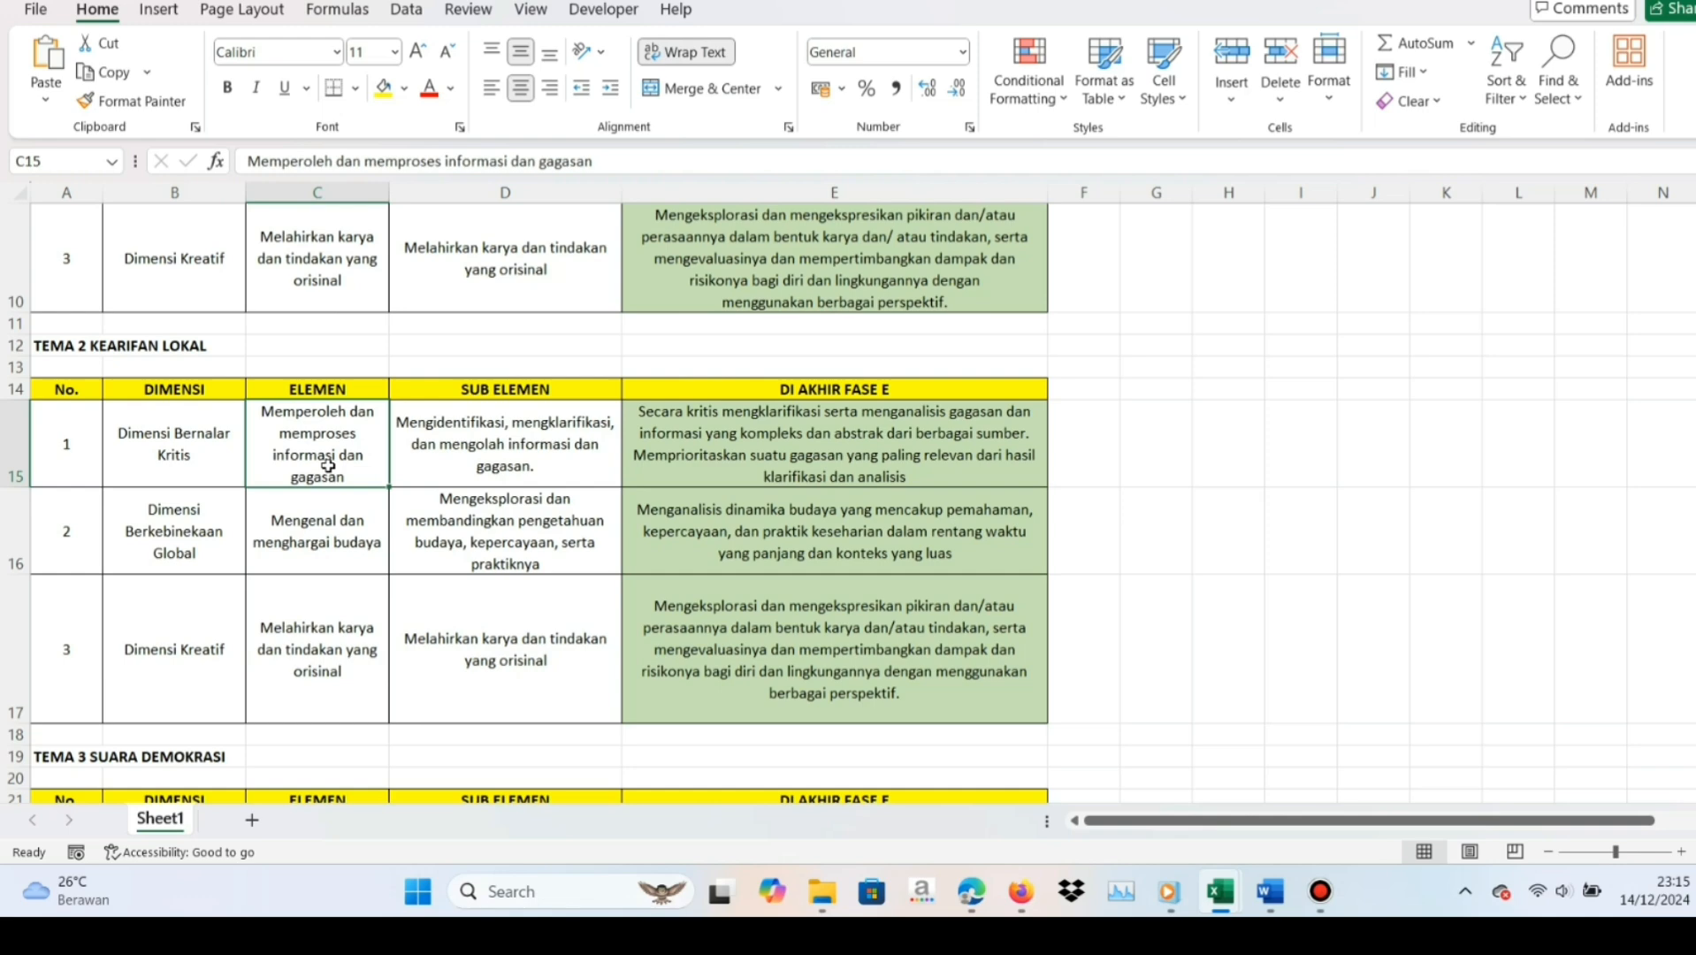
left_click(503, 463)
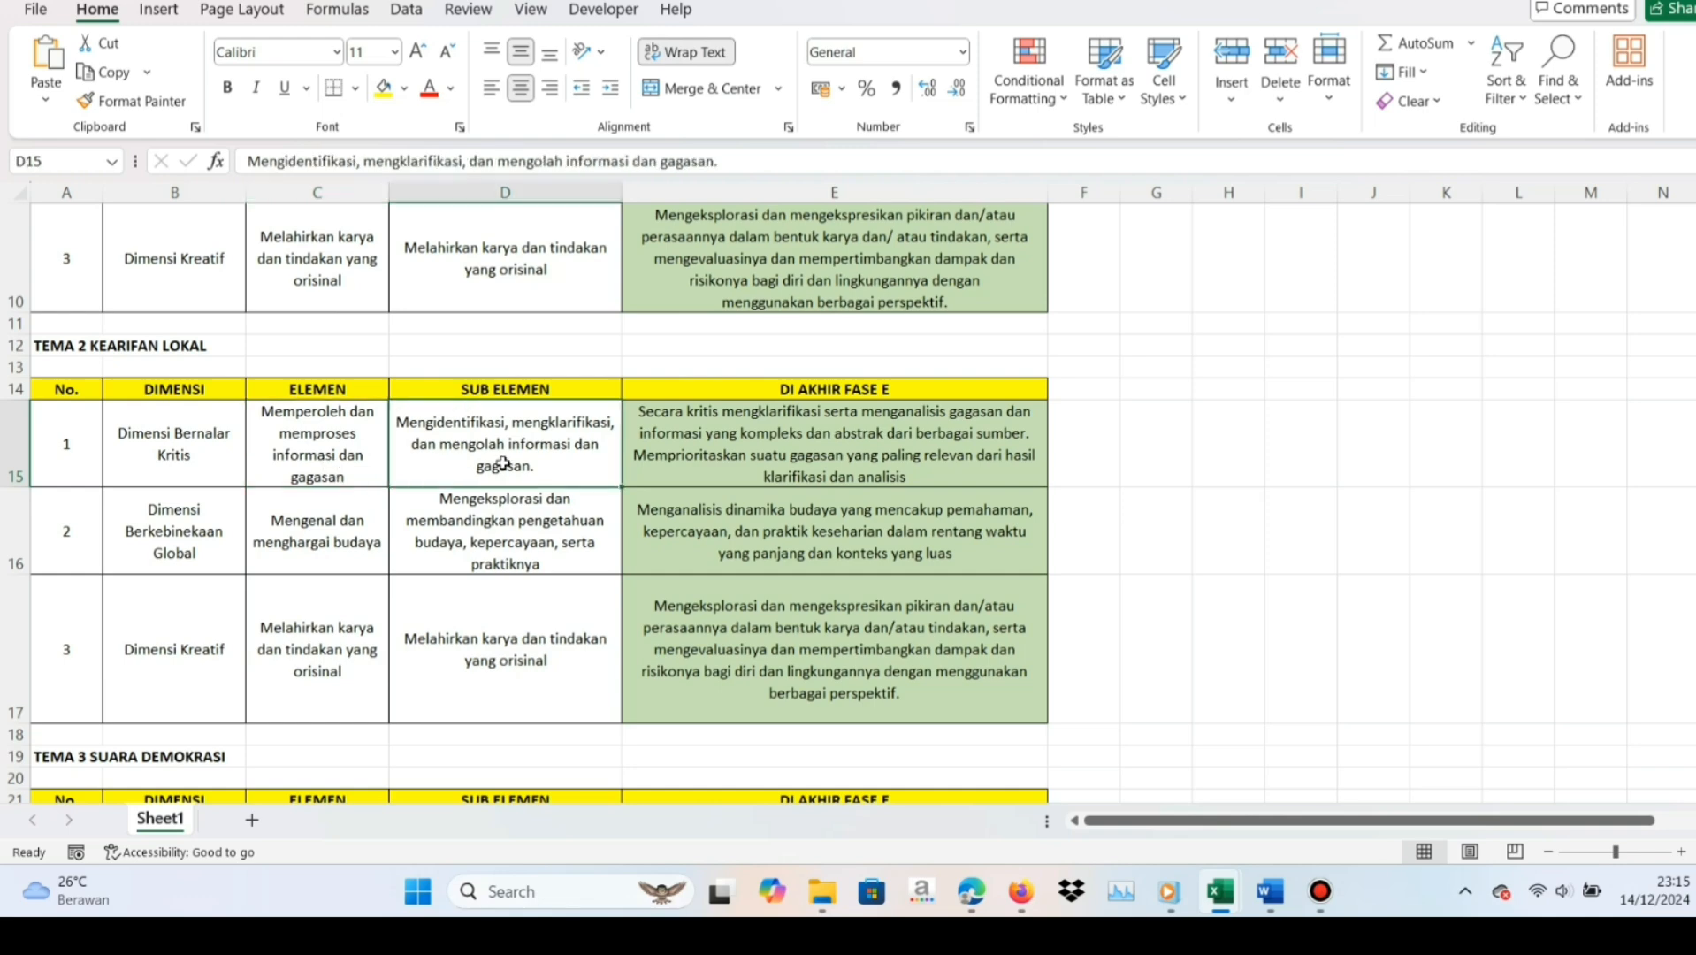
left_click(684, 444)
left_click(350, 460)
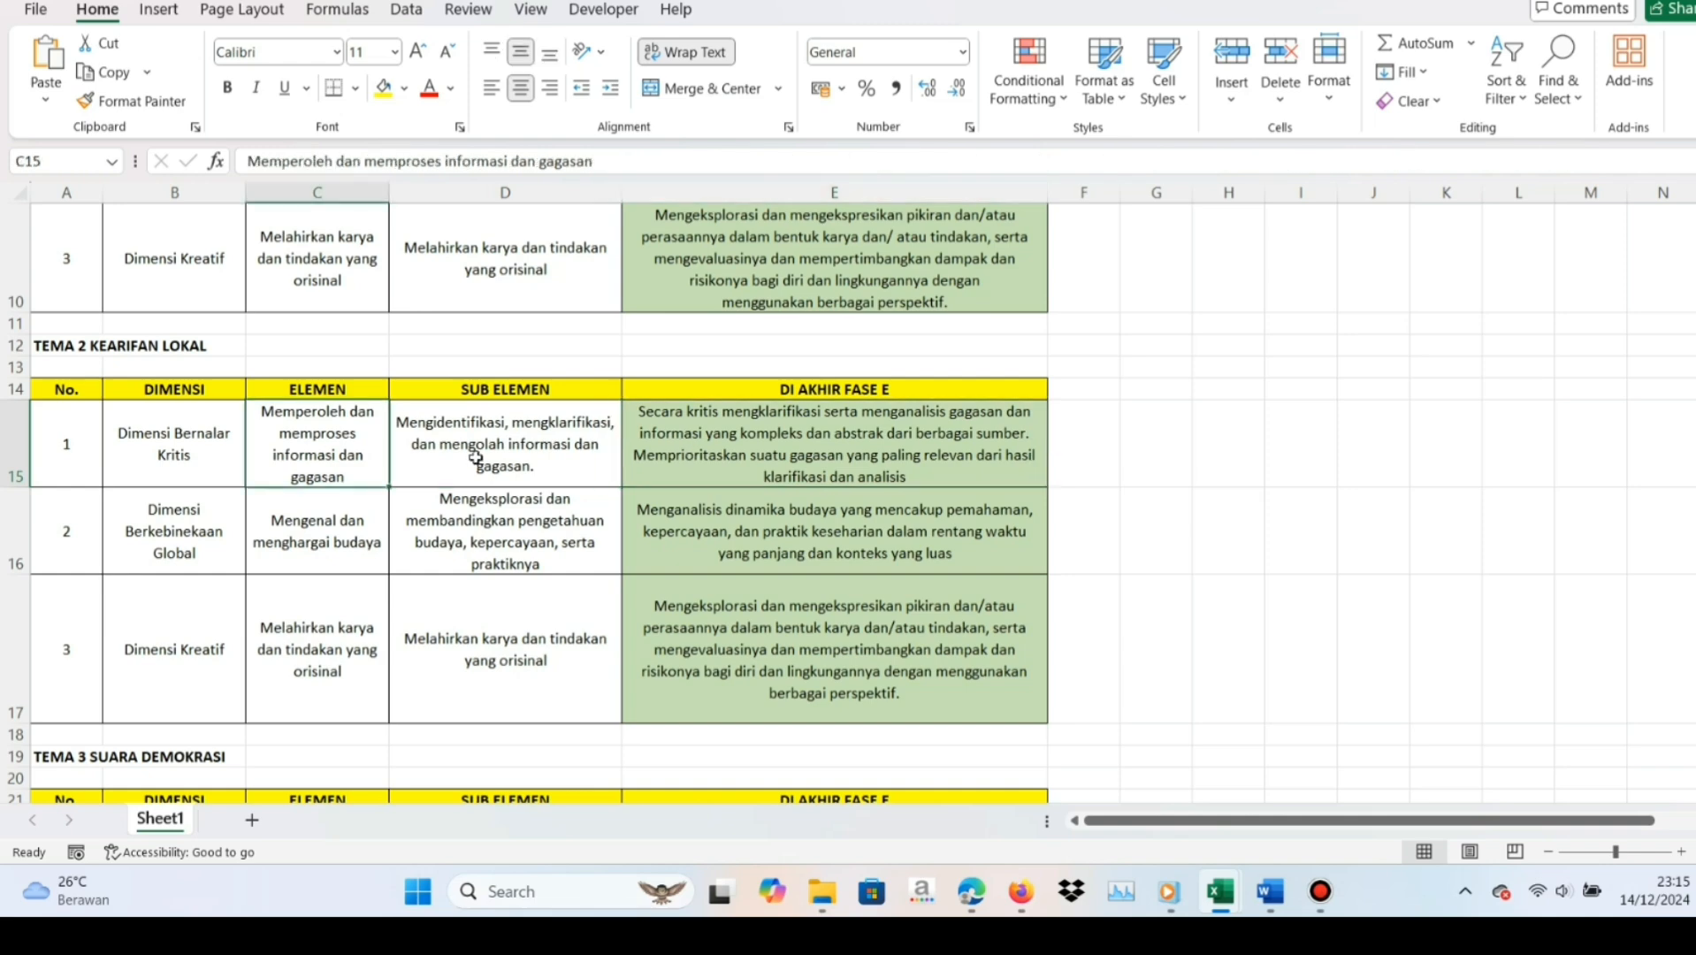
Switch to Firefox and tick the Bernalar Kritis entry for Mengidentifikasi, mengklarifikasi, dan mengolah informasi dan gagasan in the new P5 plan
left_click(475, 459)
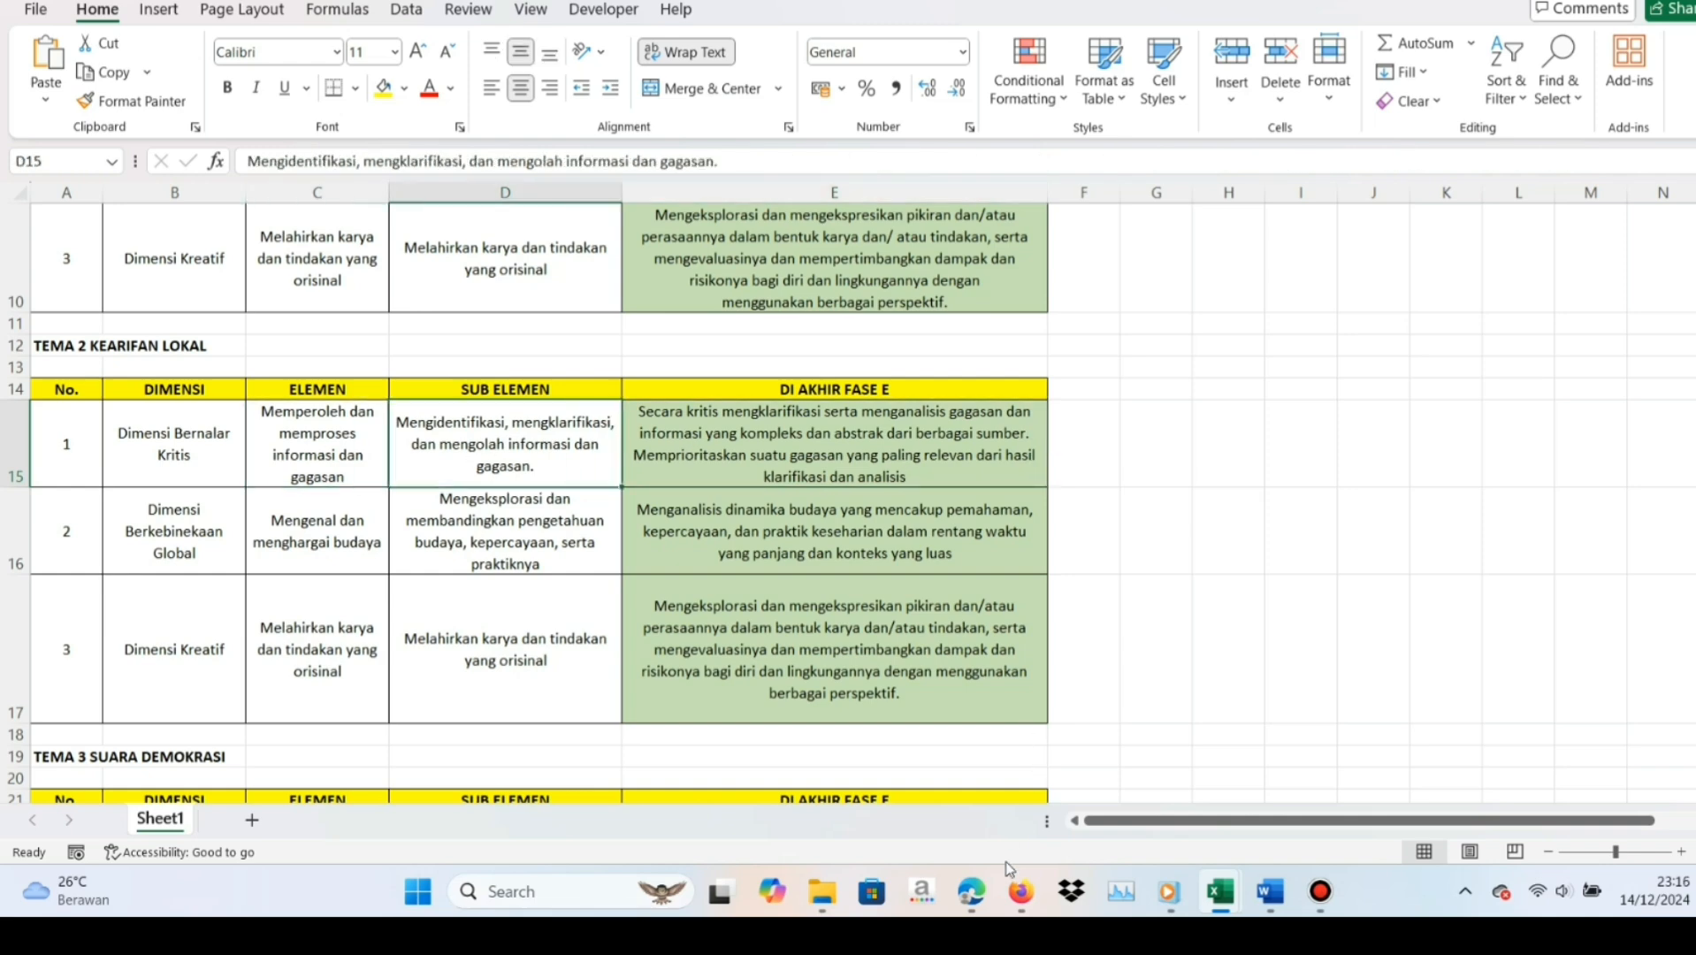
left_click(1021, 891)
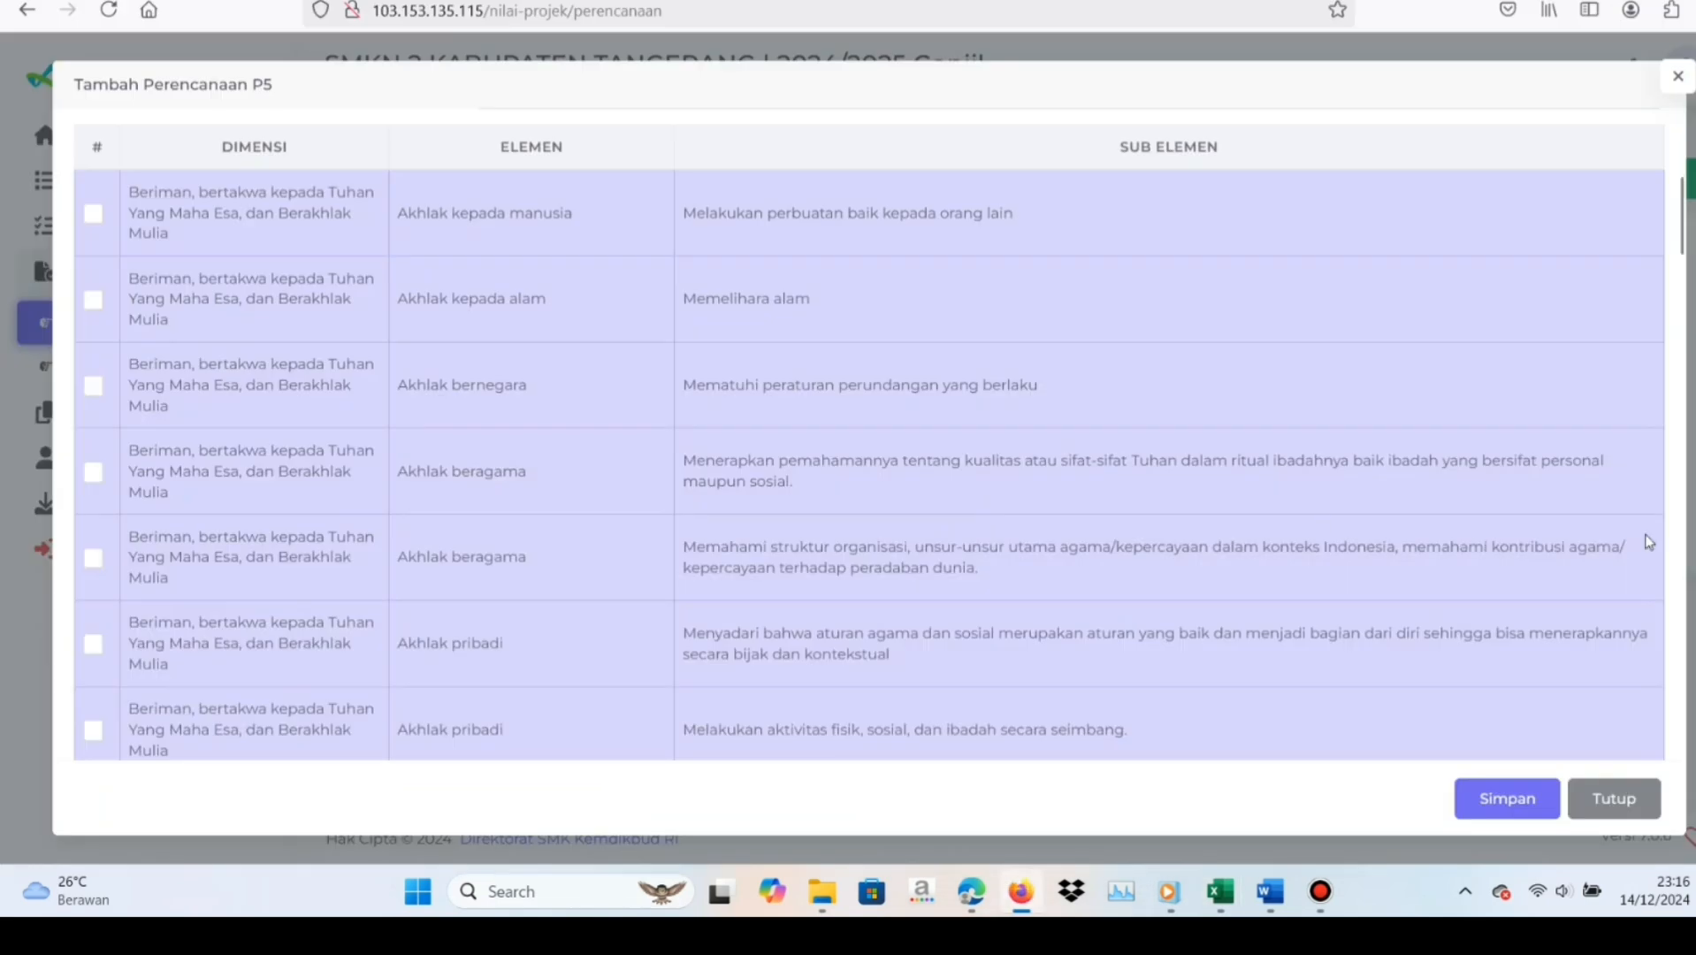
scroll(1681, 245, "down", 10)
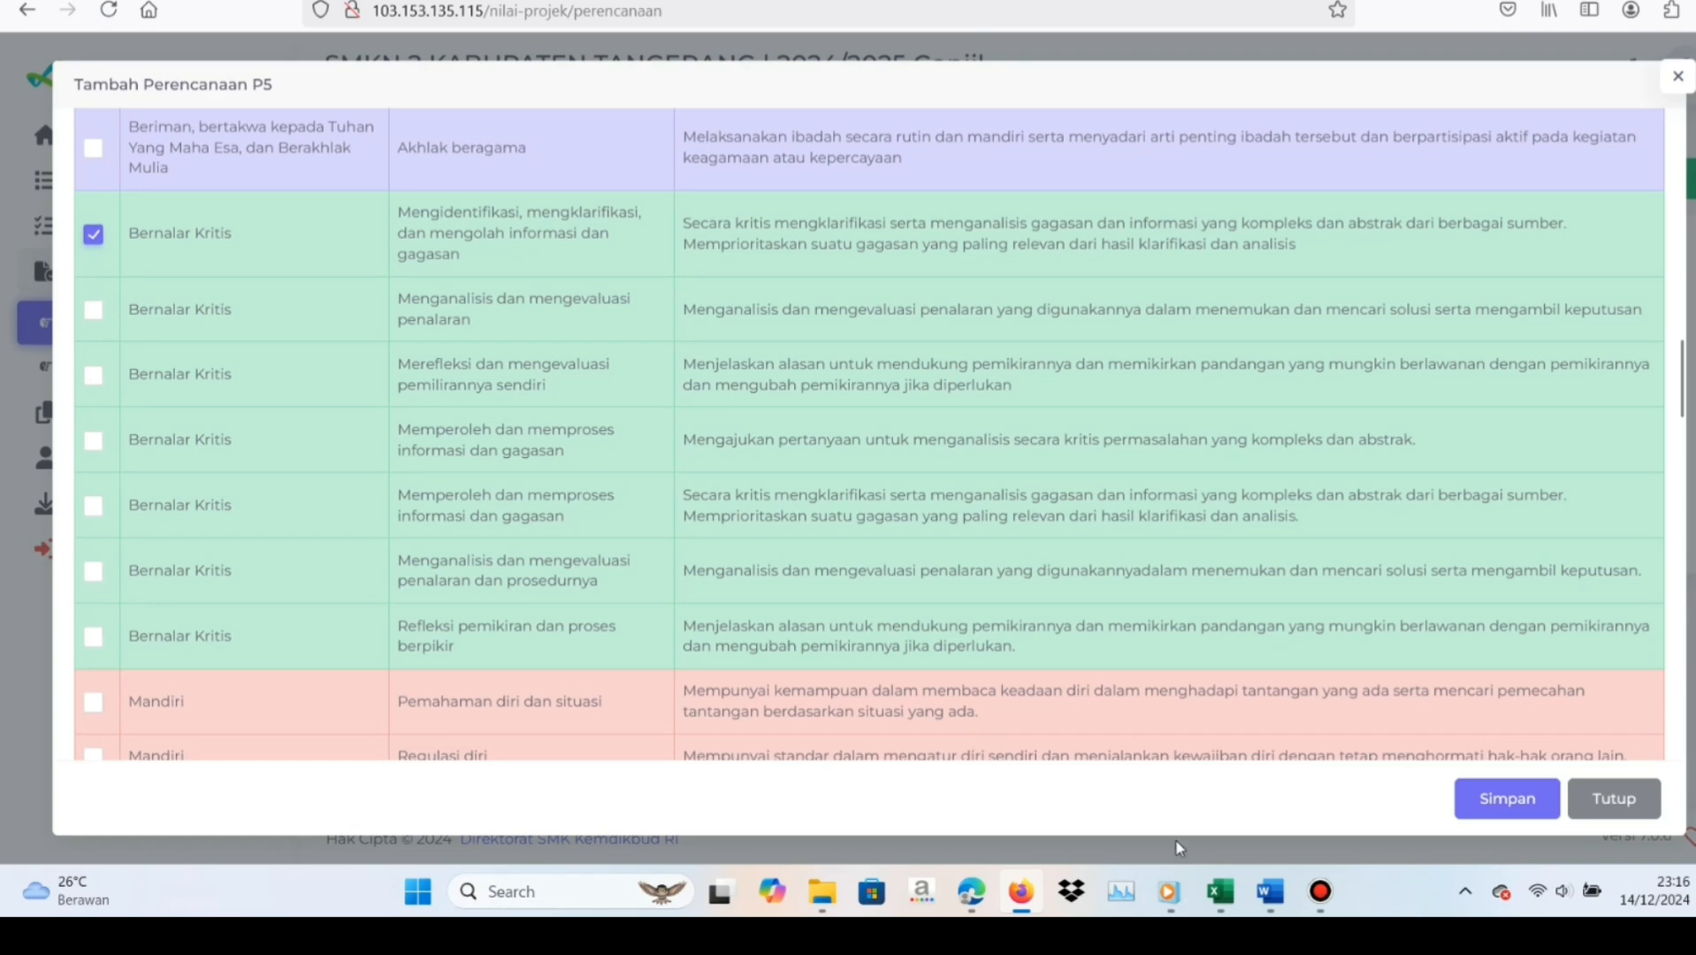
Look up the Berkebinekaan Global phase E description in Excel, then tick the matching "Menganalisis dinamika budaya" entry in the Firefox plan form
mouse_move(1213, 884)
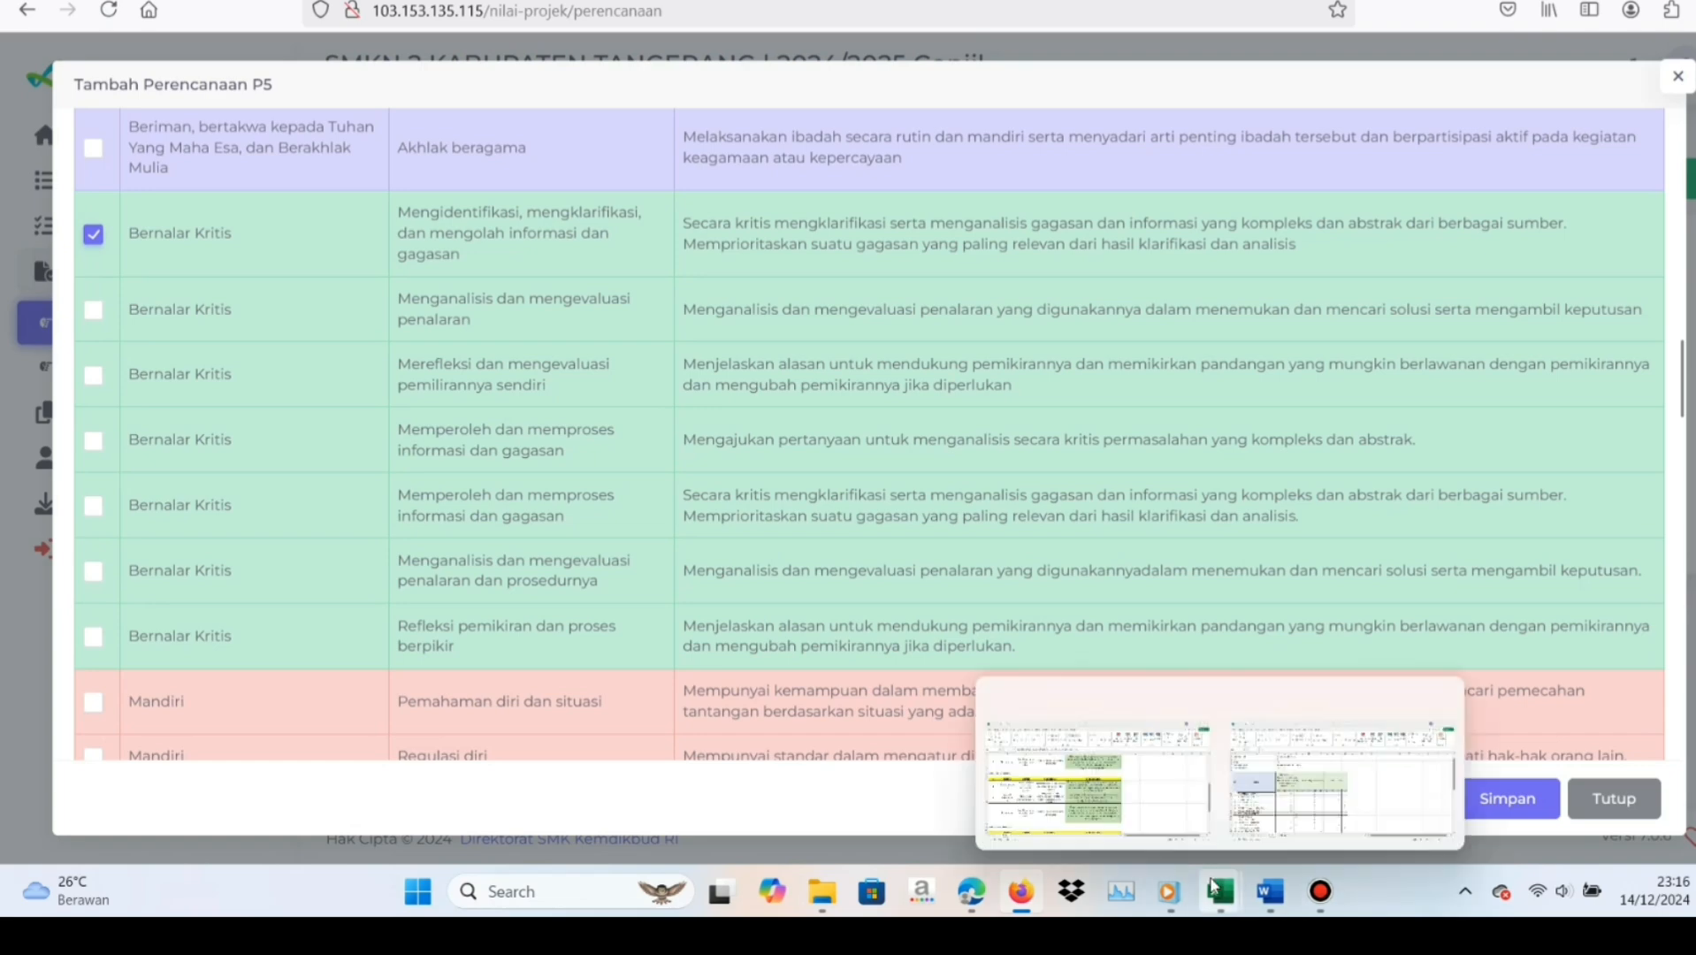
left_click(1056, 772)
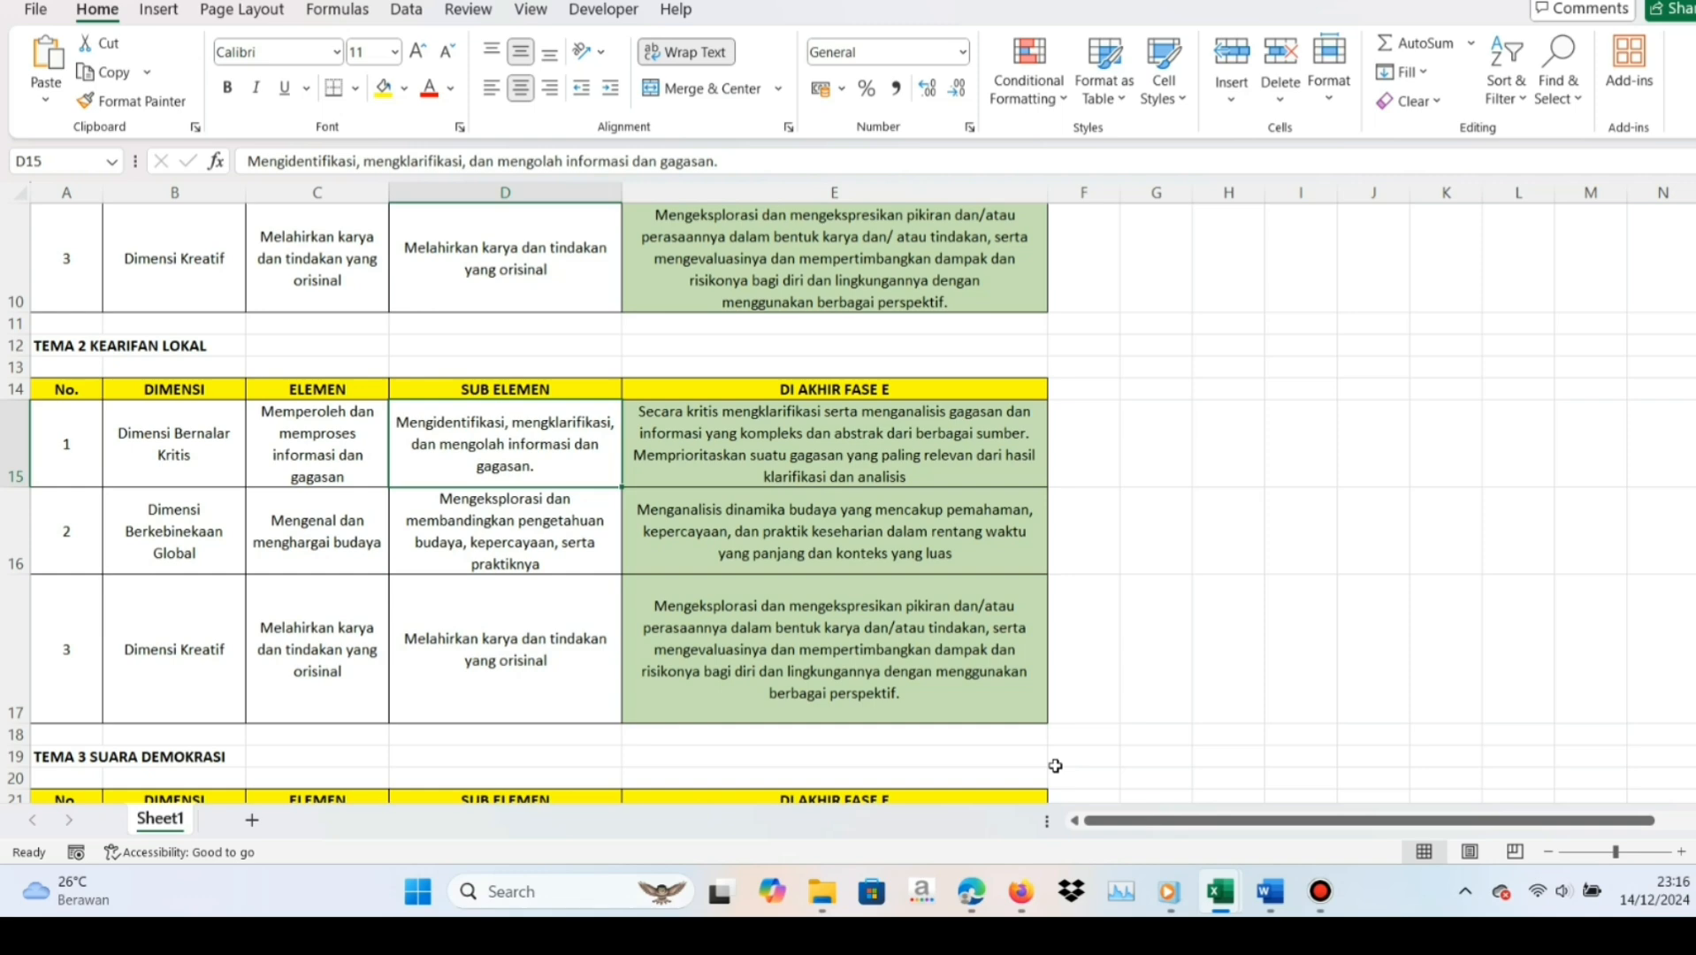
left_click(911, 543)
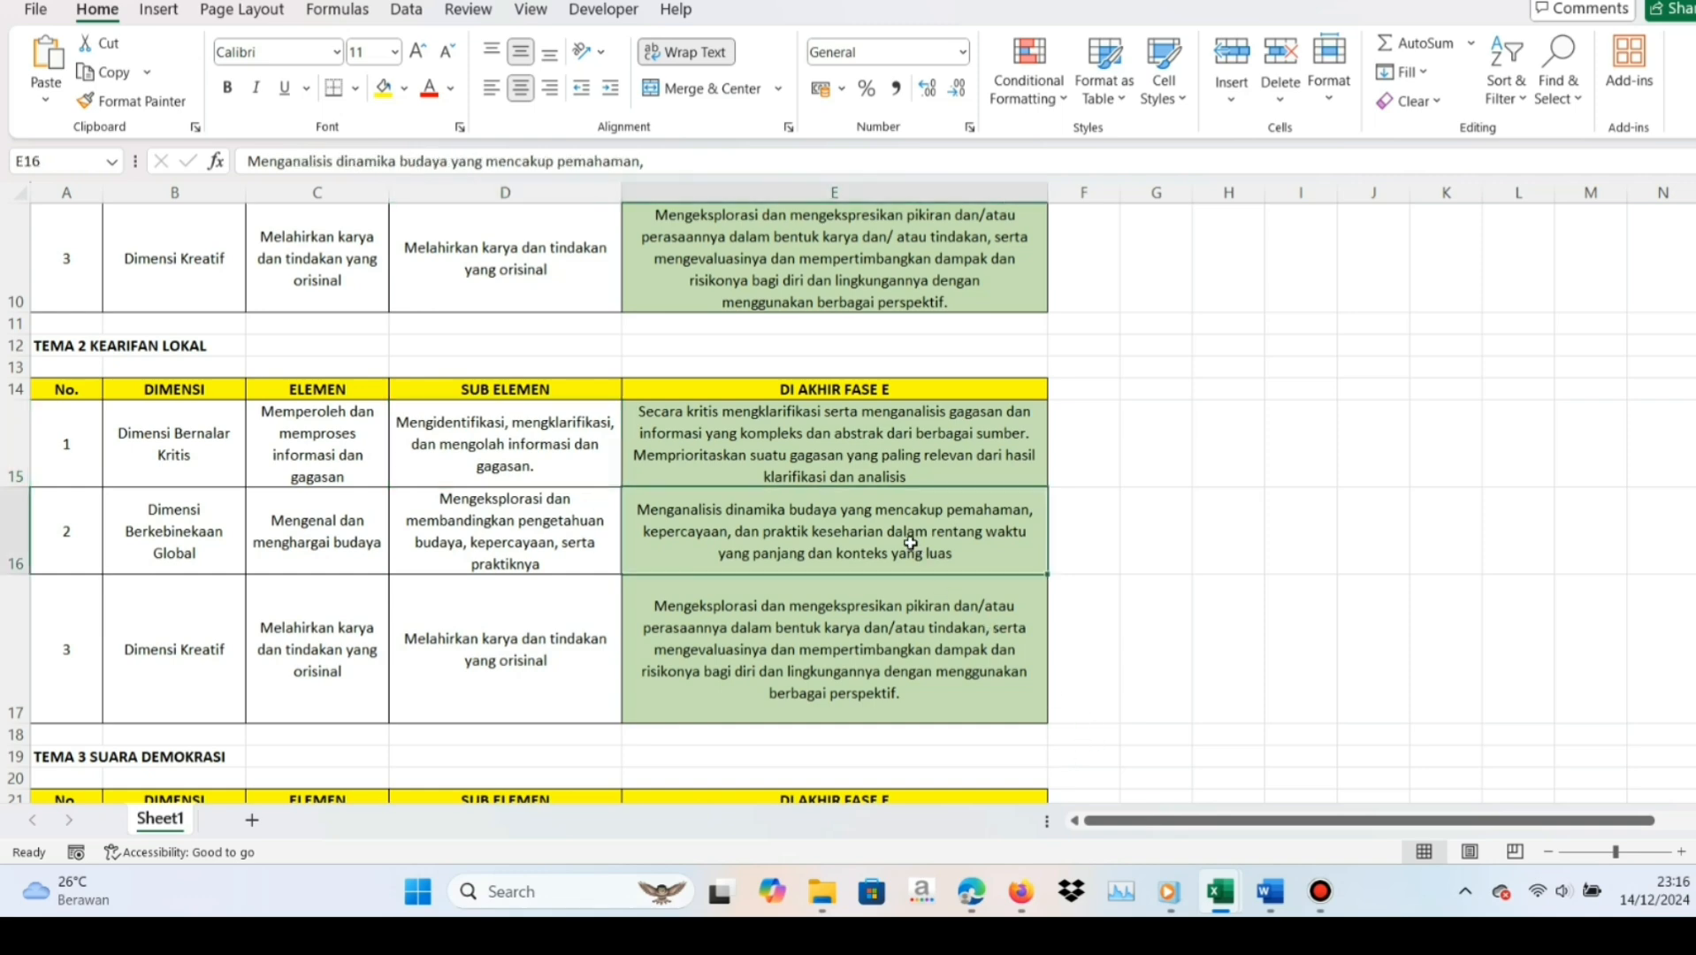
left_click(1020, 891)
scroll(434, 701, "down", 5)
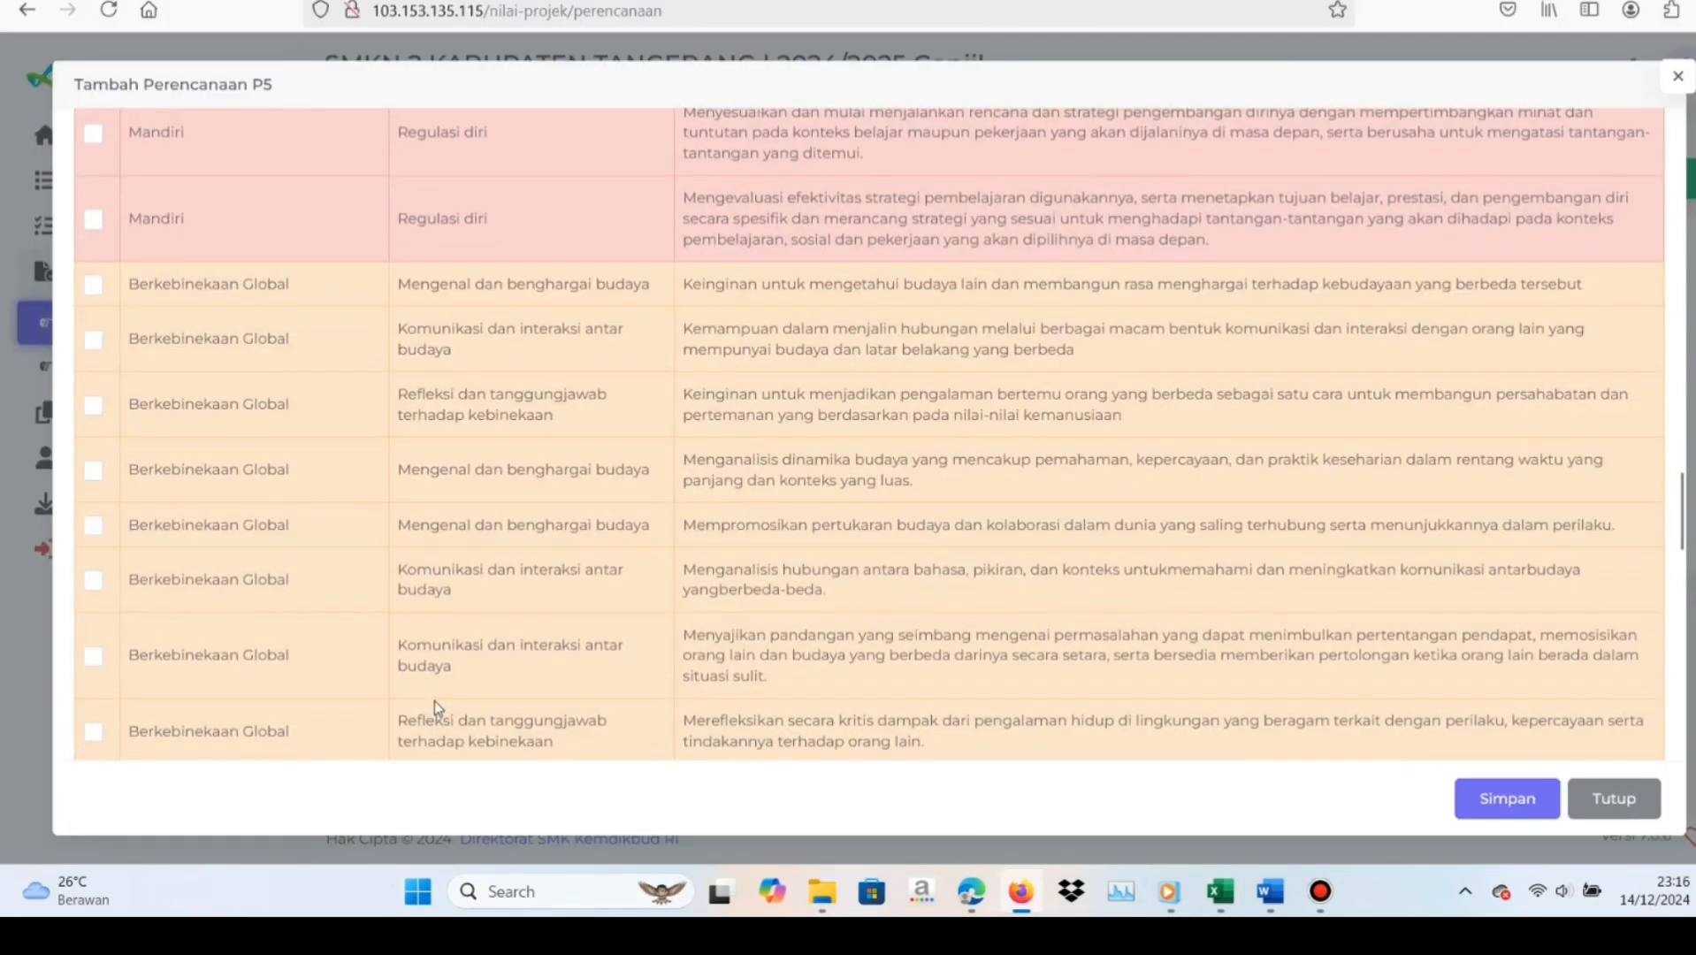
scroll(434, 701, "down", 1)
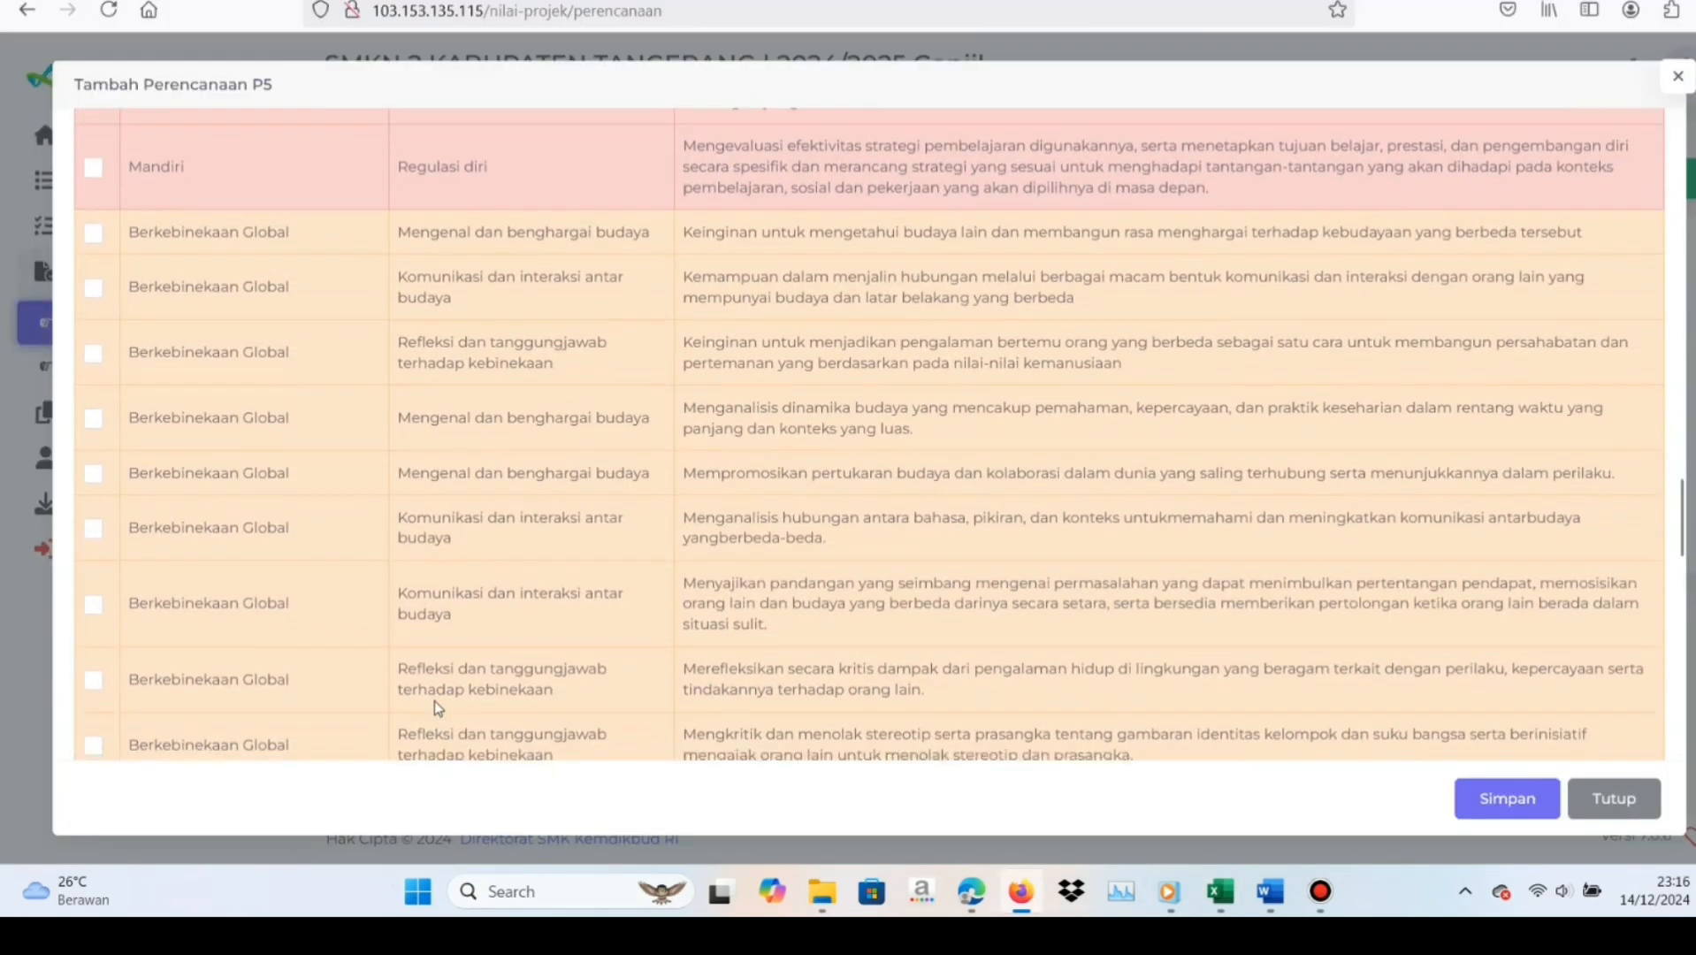
left_click(93, 421)
Switch to the CATATAN PROSES workbook in Excel and examine the Dimensi Kreatif element, sub-element and phase E description under Tema 2
scroll(745, 424, "down", 3)
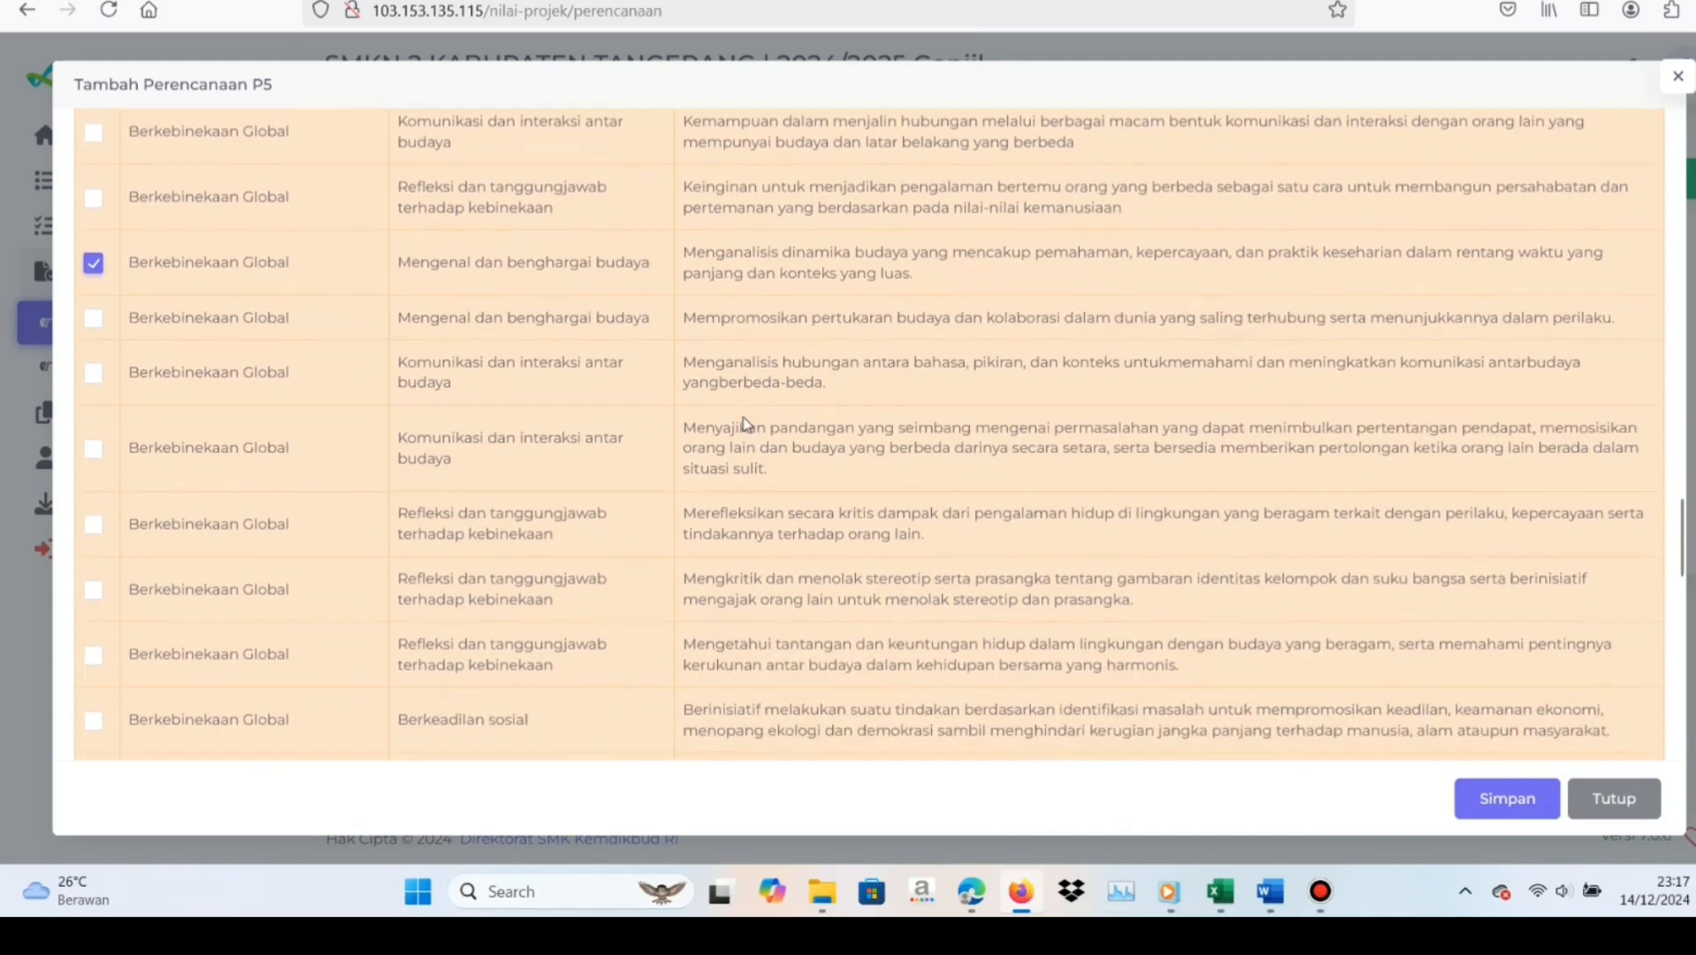
scroll(745, 417, "down", 1)
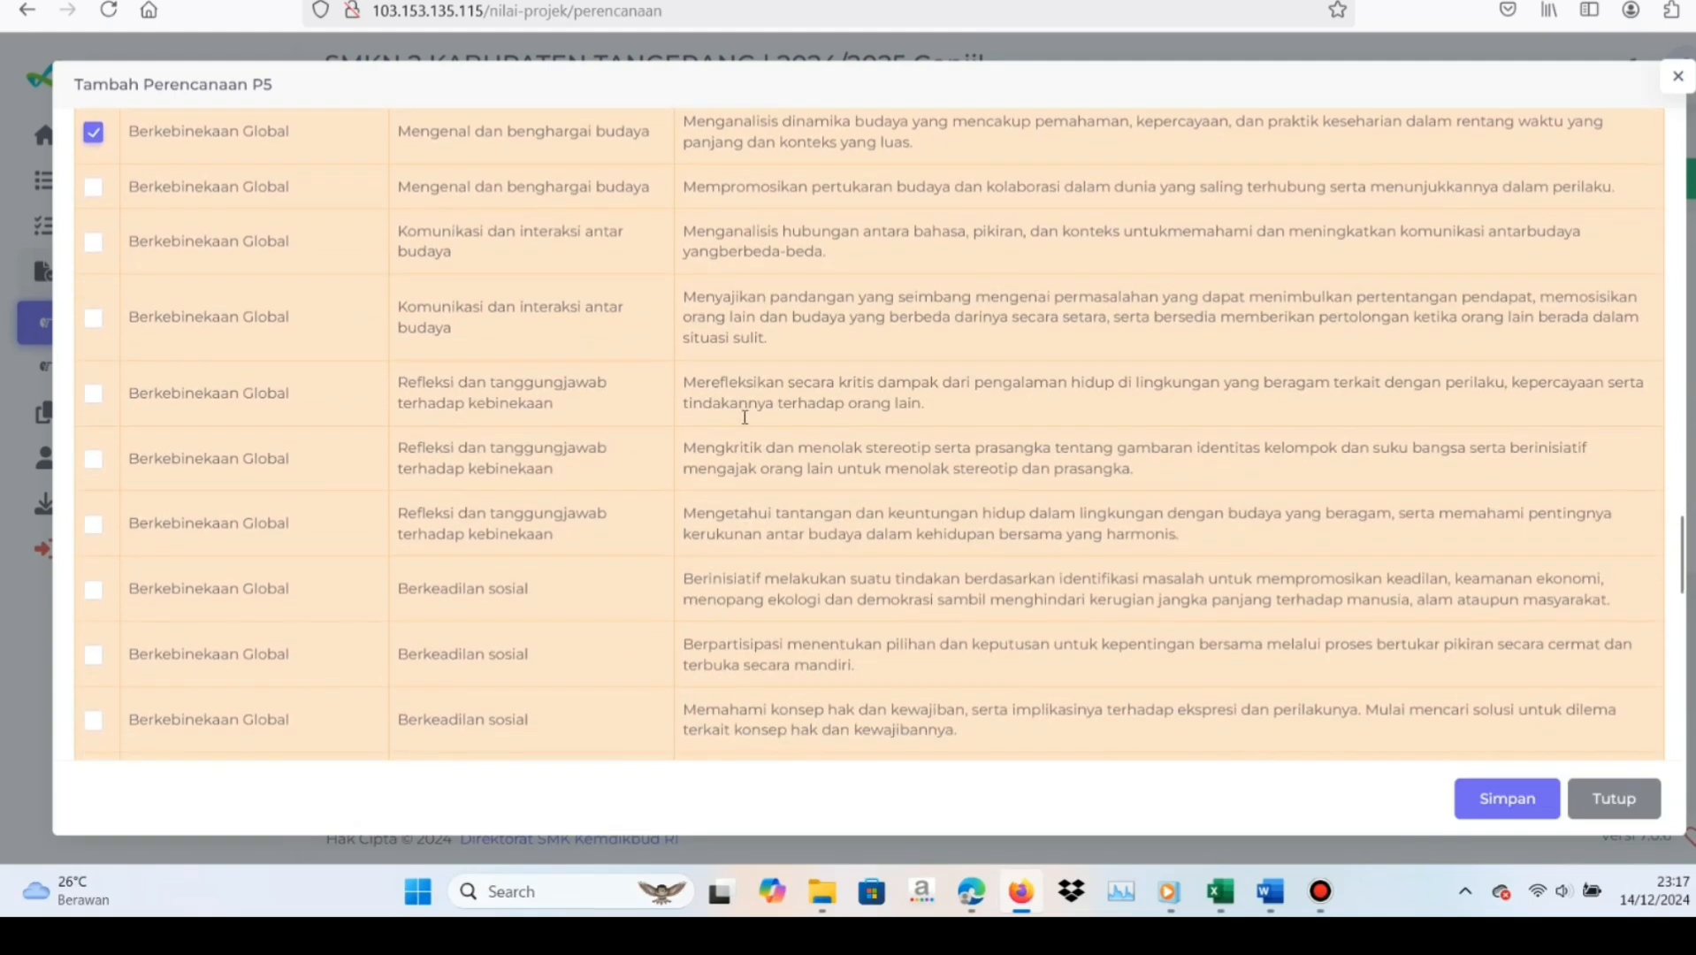
mouse_move(1219, 884)
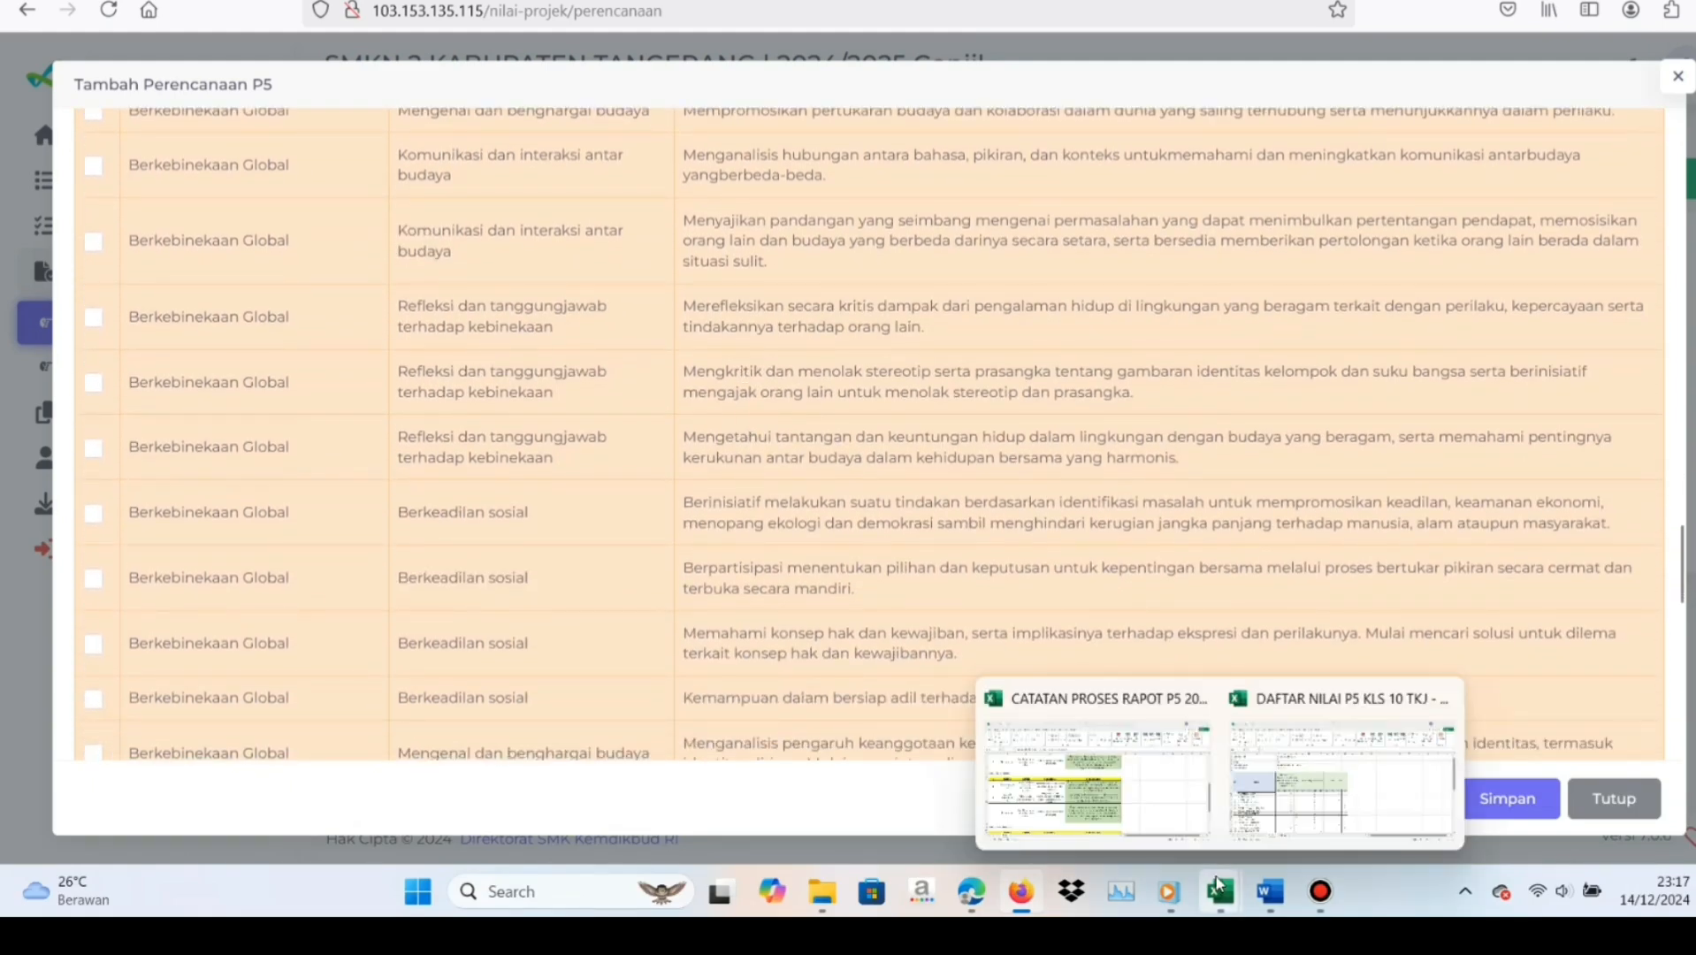
left_click(1115, 829)
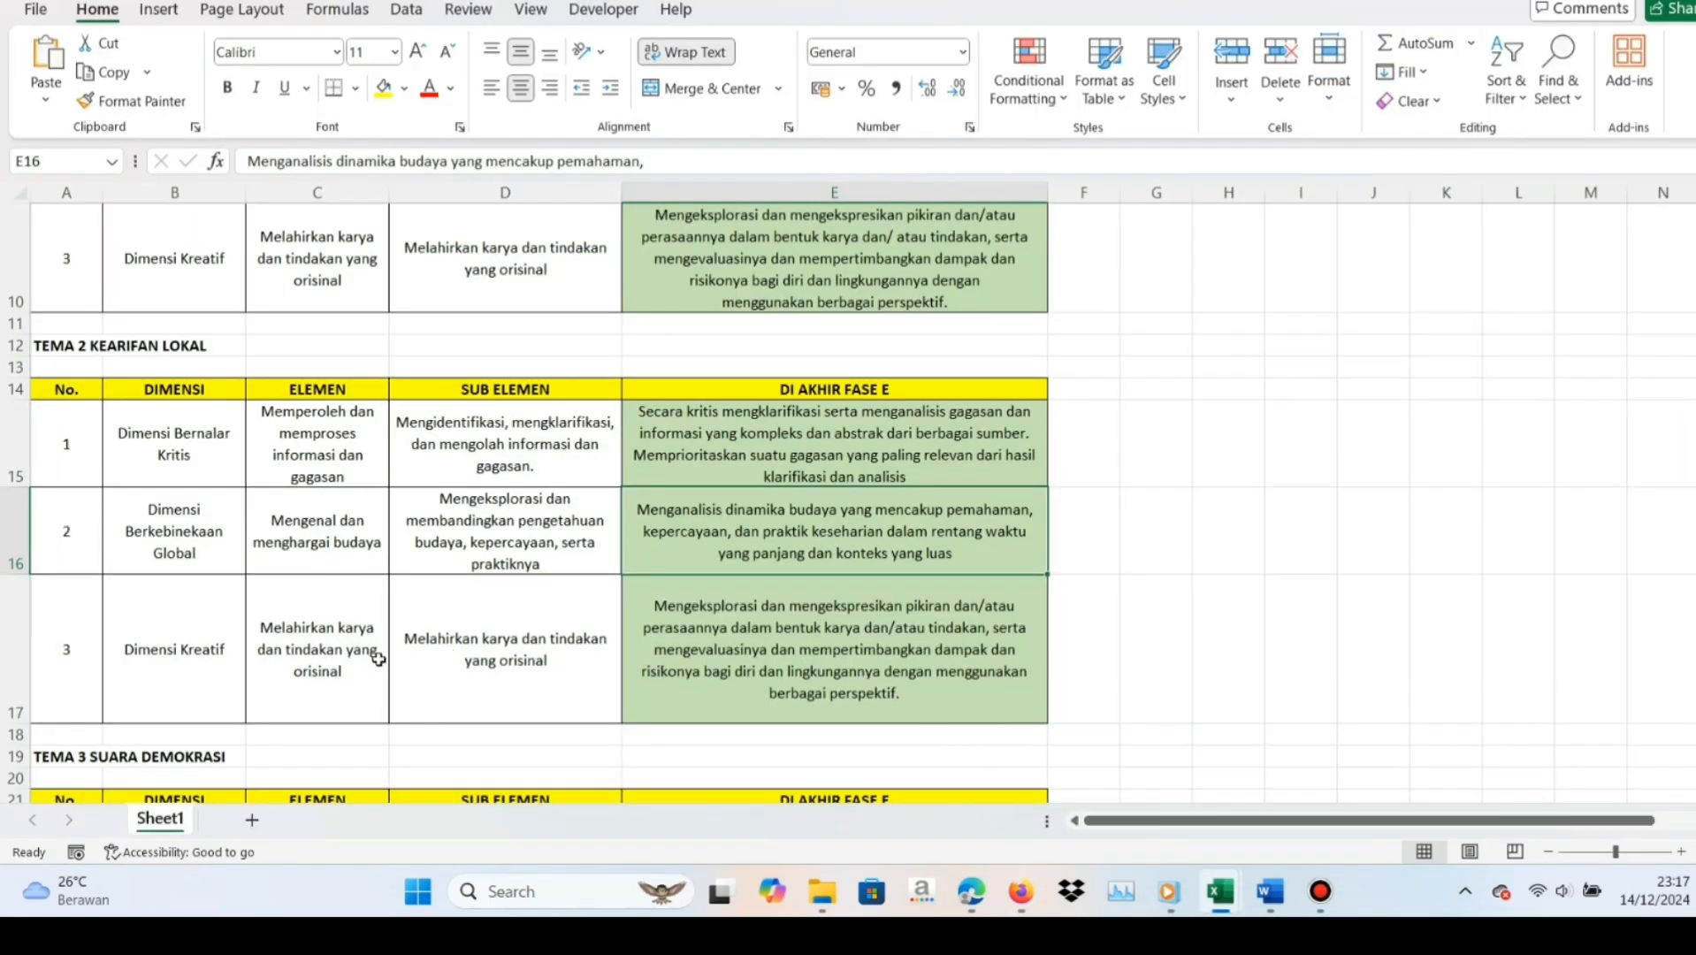
left_click(350, 657)
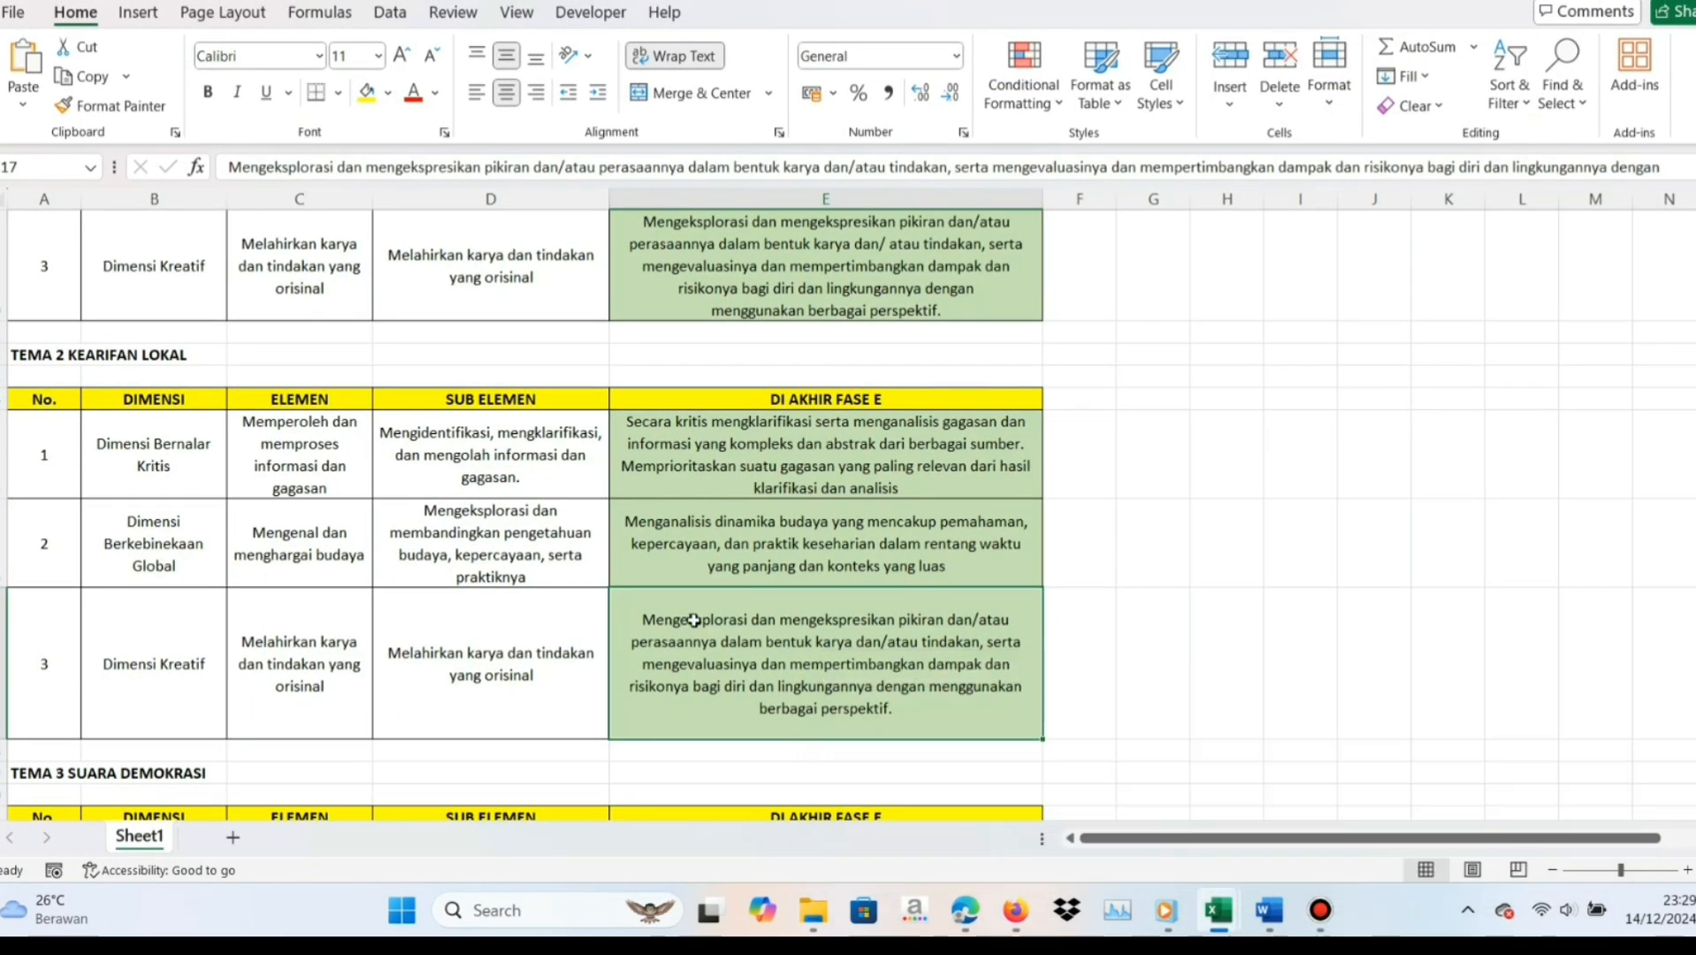
left_click(129, 654)
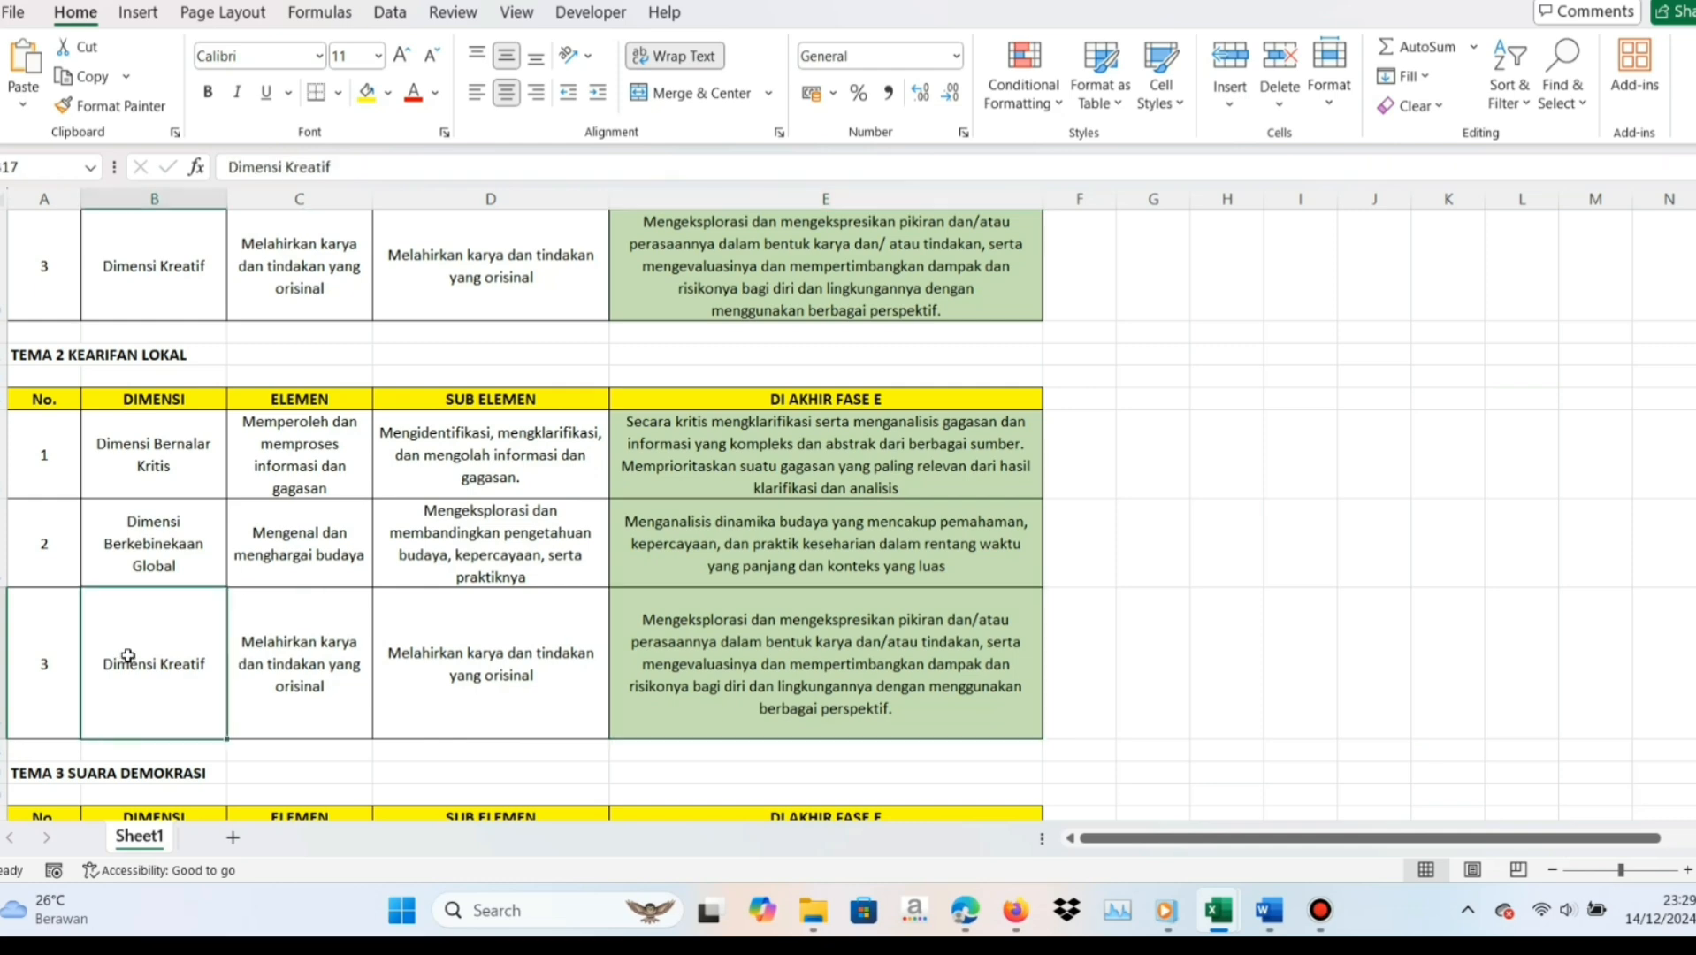
left_click(300, 670)
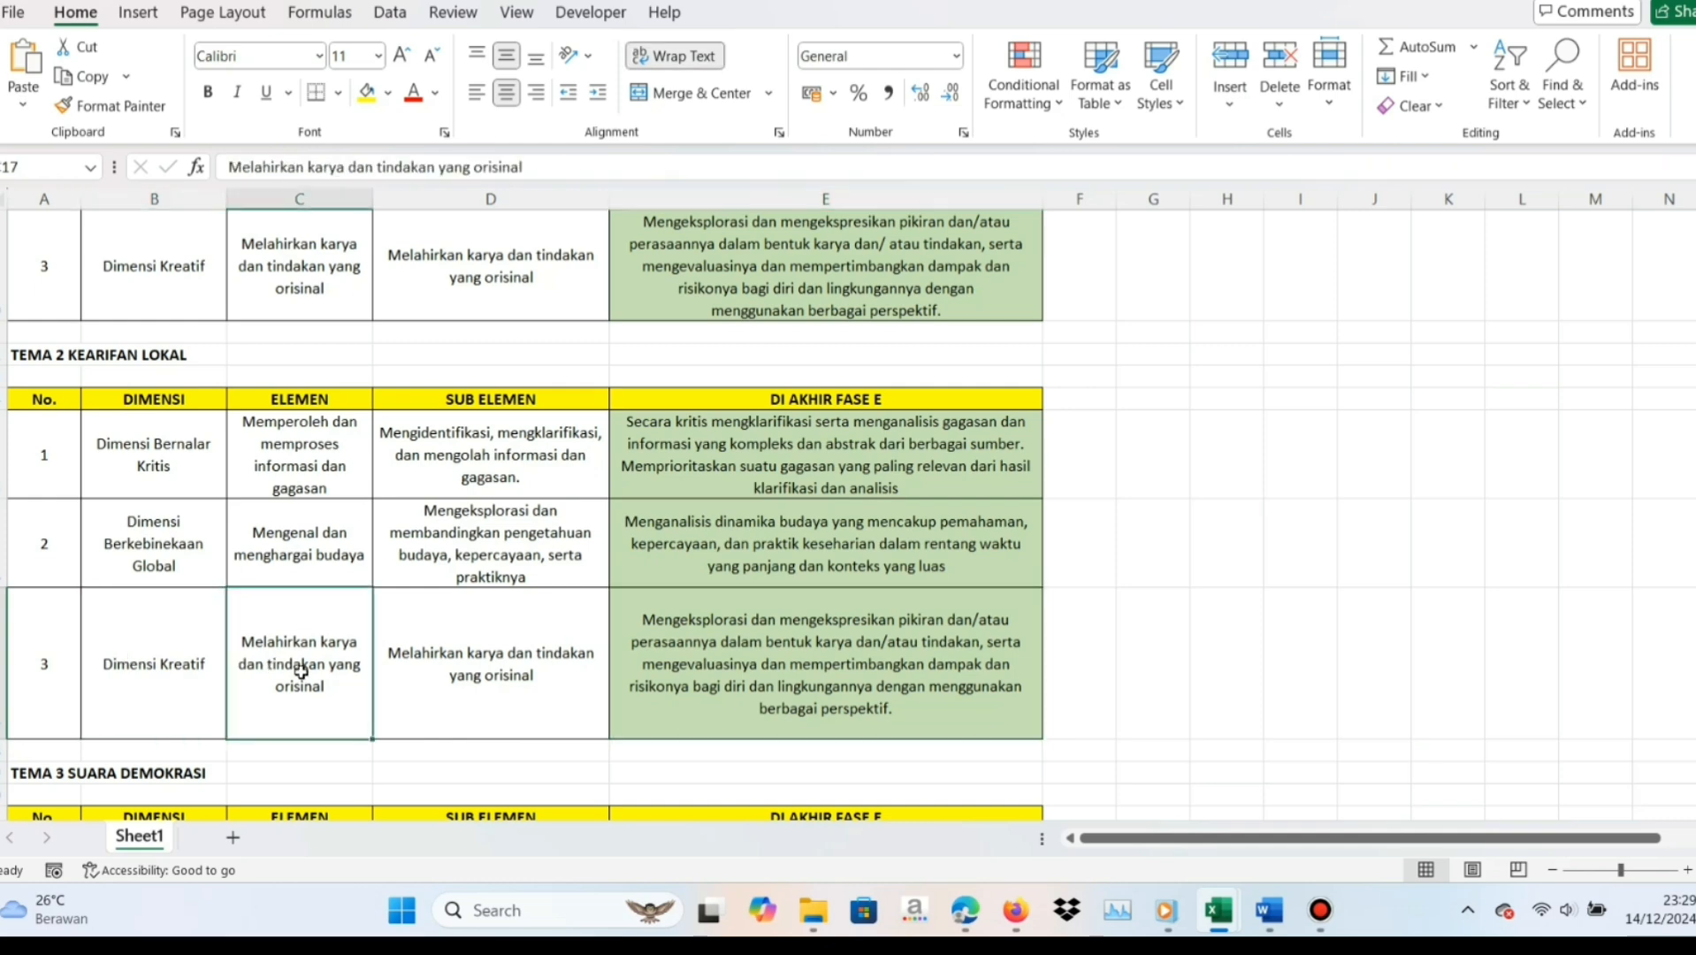
left_click(456, 677)
left_click(663, 666)
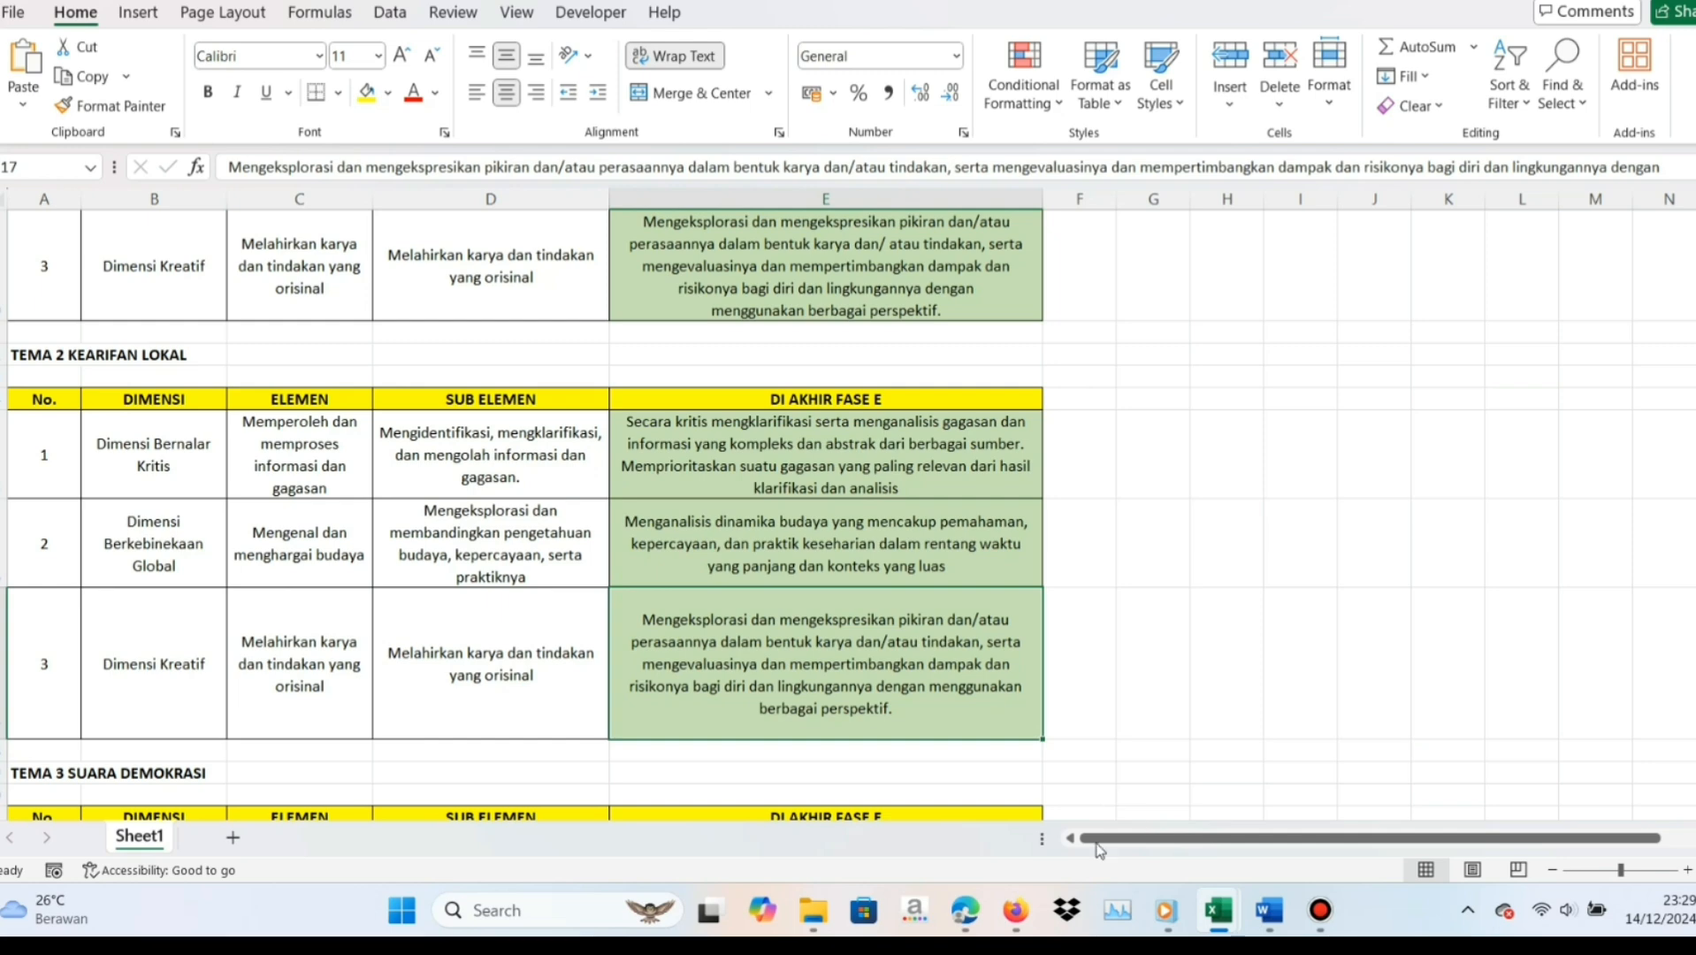
In Firefox, tick the Perkembangan Dimensi Kreatif entry beginning "Mengeksplorasi dan mengekspresikan pikiran" and save the Kearifan Lokal assessment plan
left_click(1020, 915)
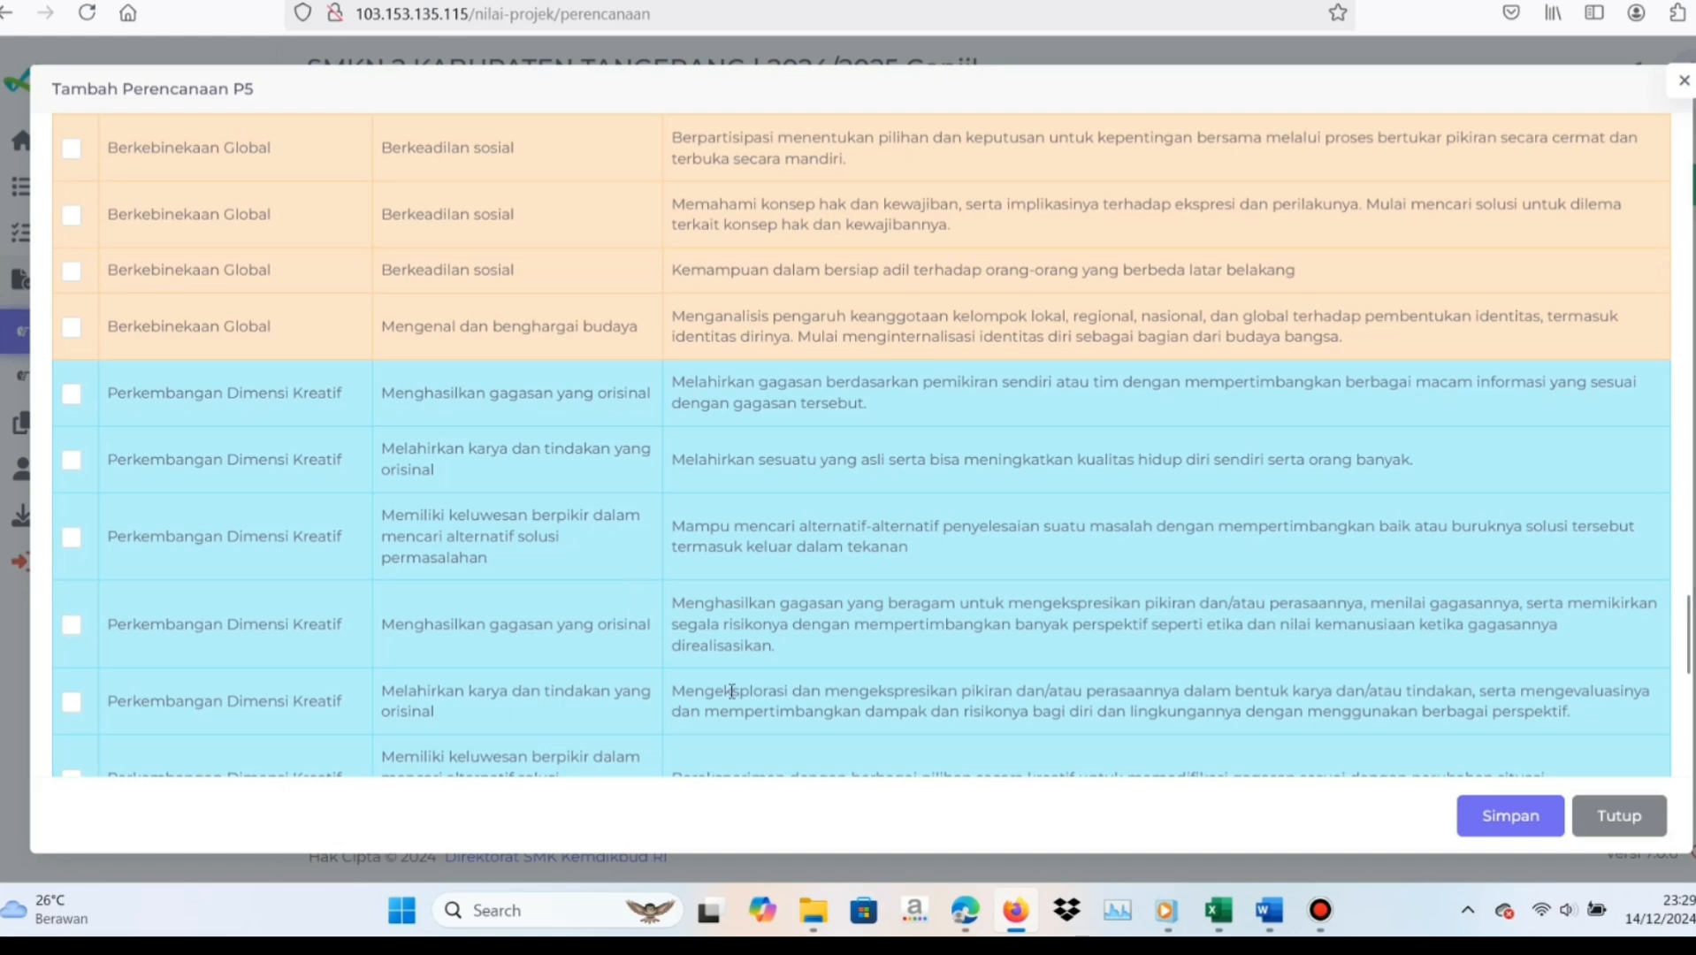
left_click(70, 707)
scroll(71, 707, "down", 2)
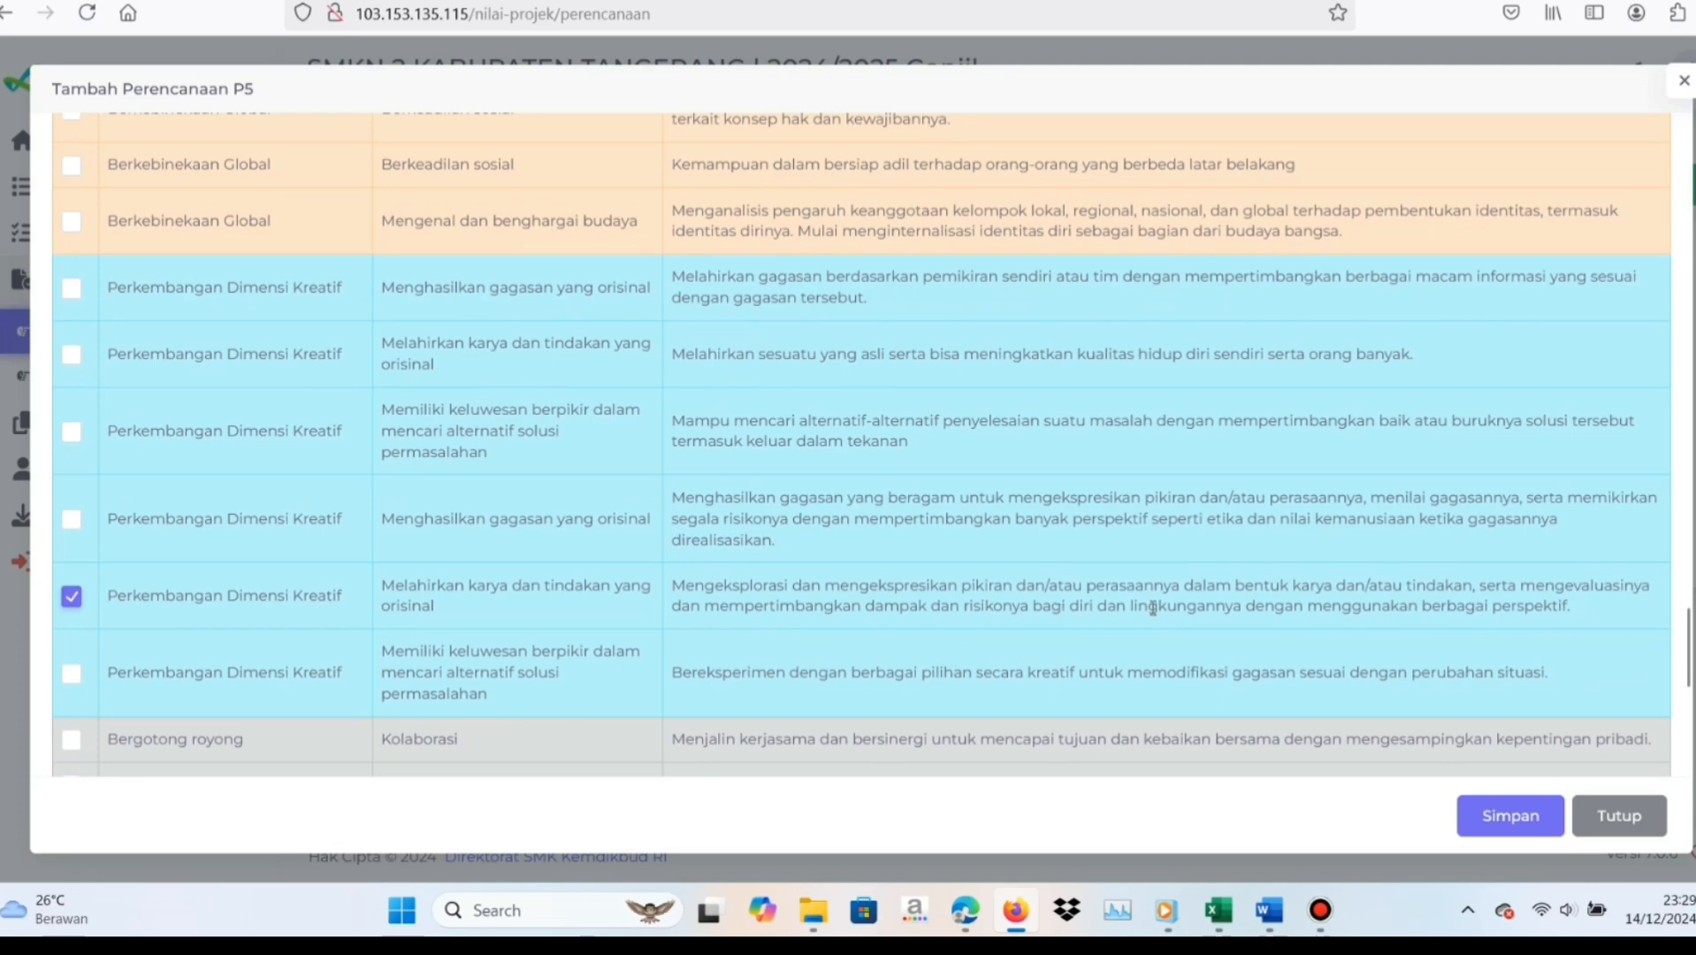
left_click(1500, 823)
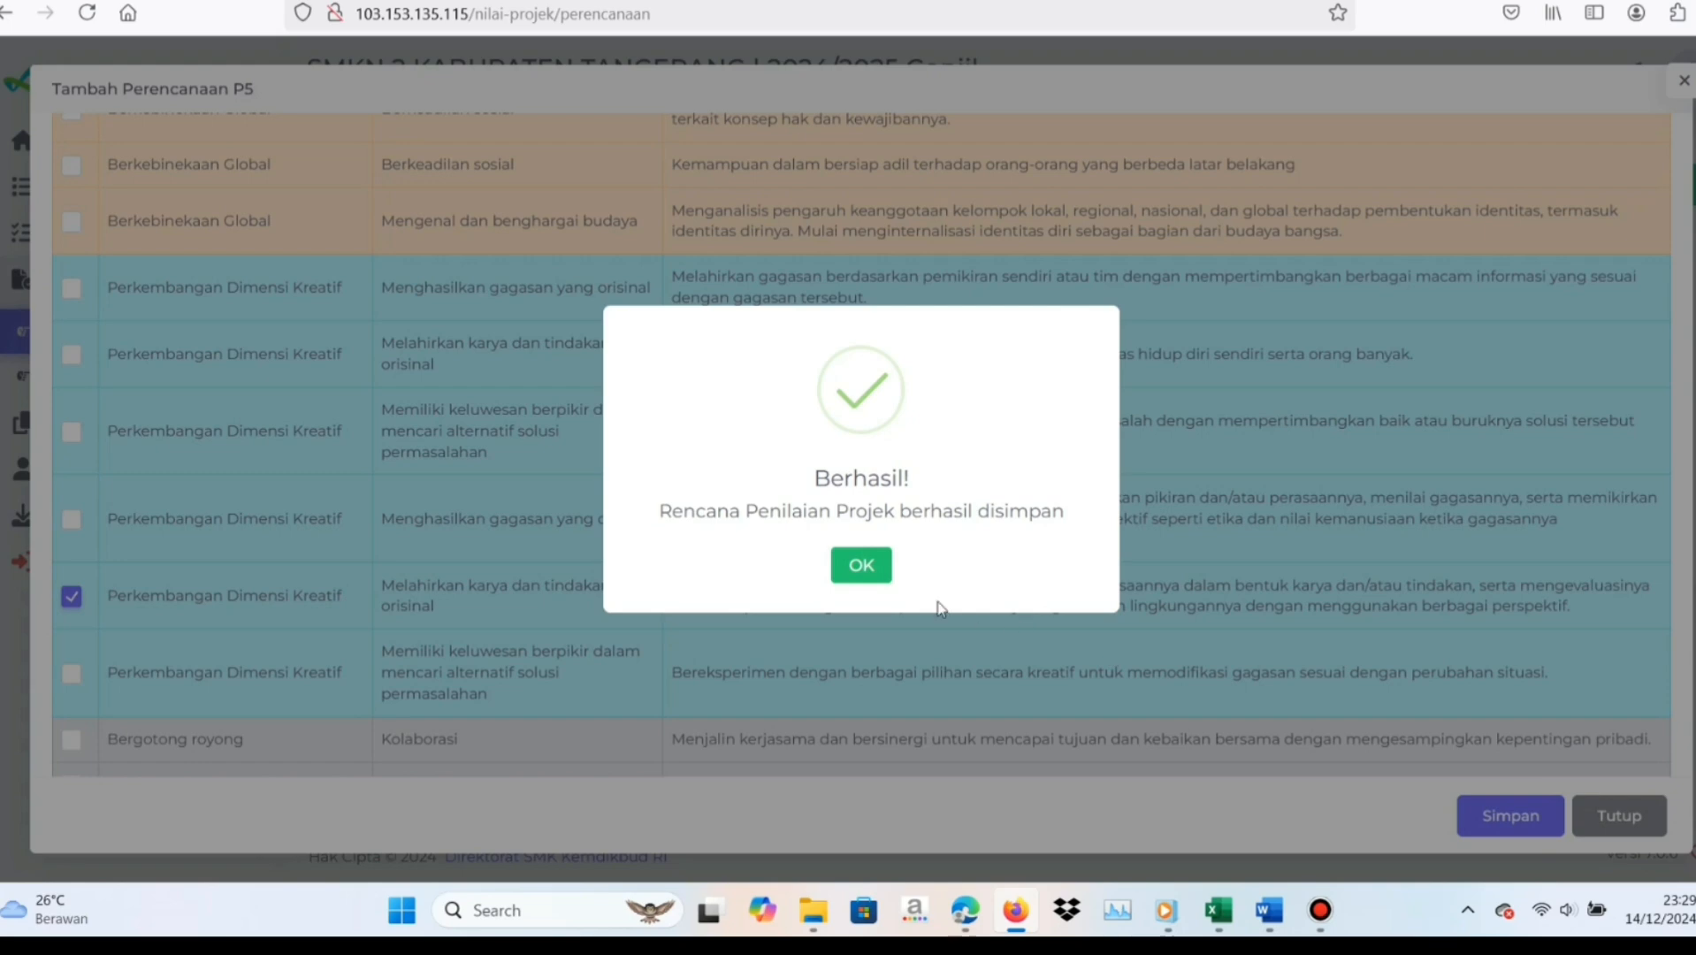
left_click(859, 570)
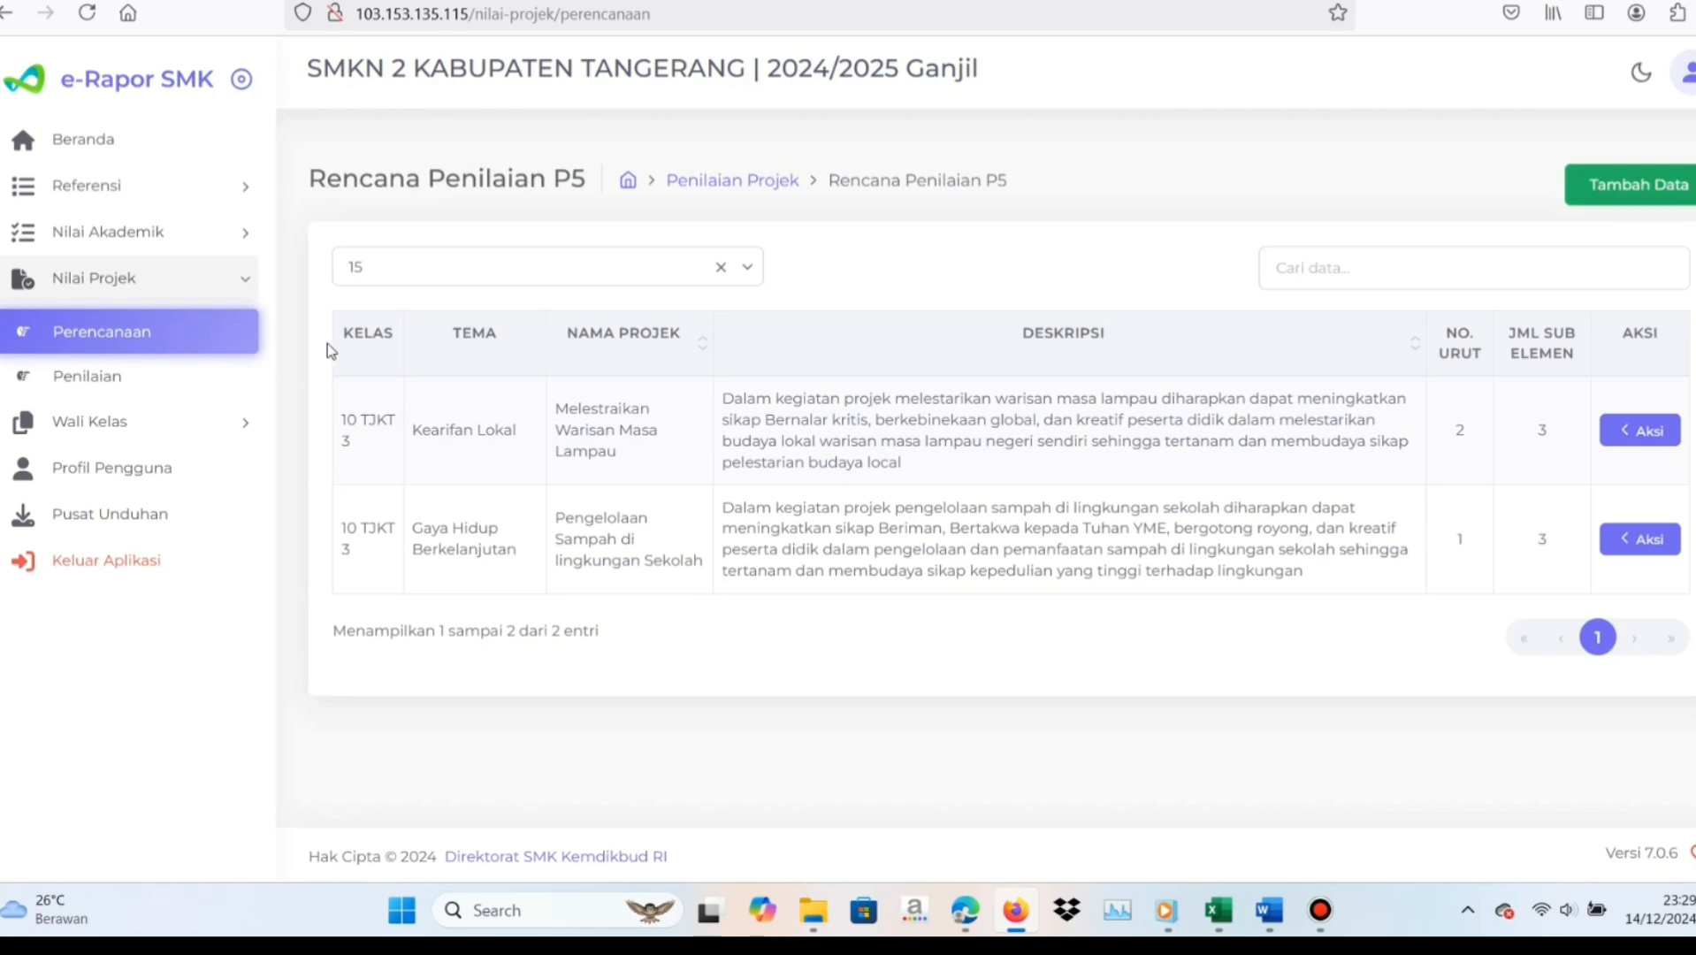
Open the P5 project assessment page and choose Kelas 10 with the class group 10 TJKT 3
left_click(102, 387)
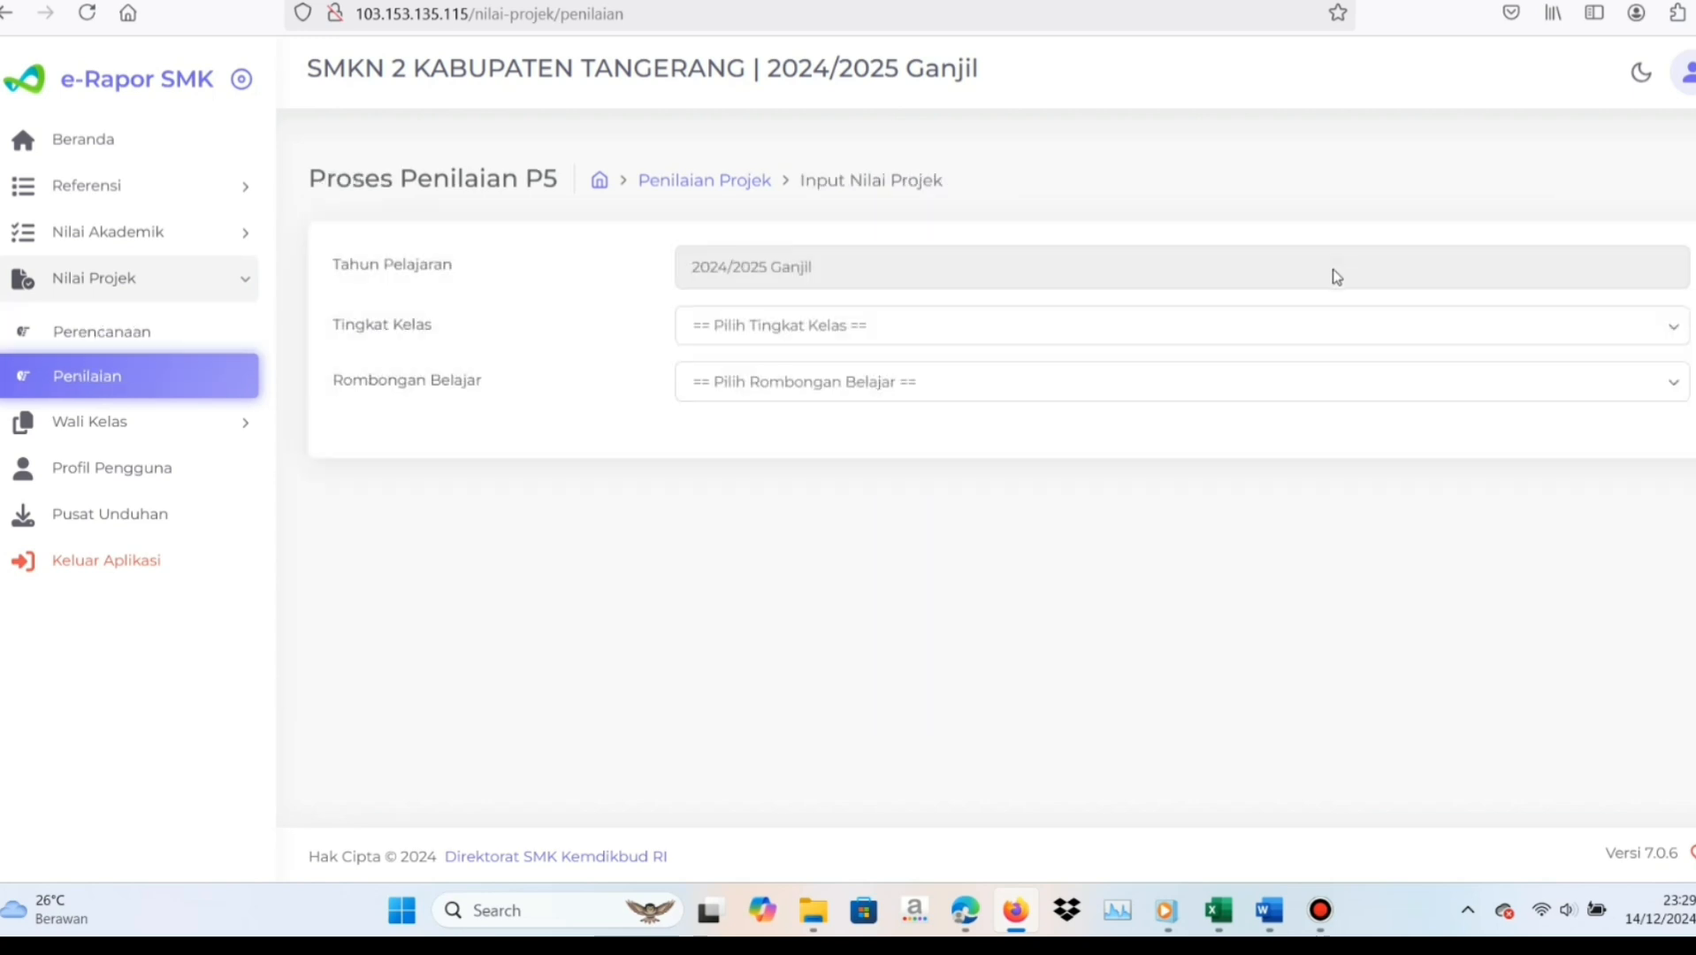
left_click(1308, 321)
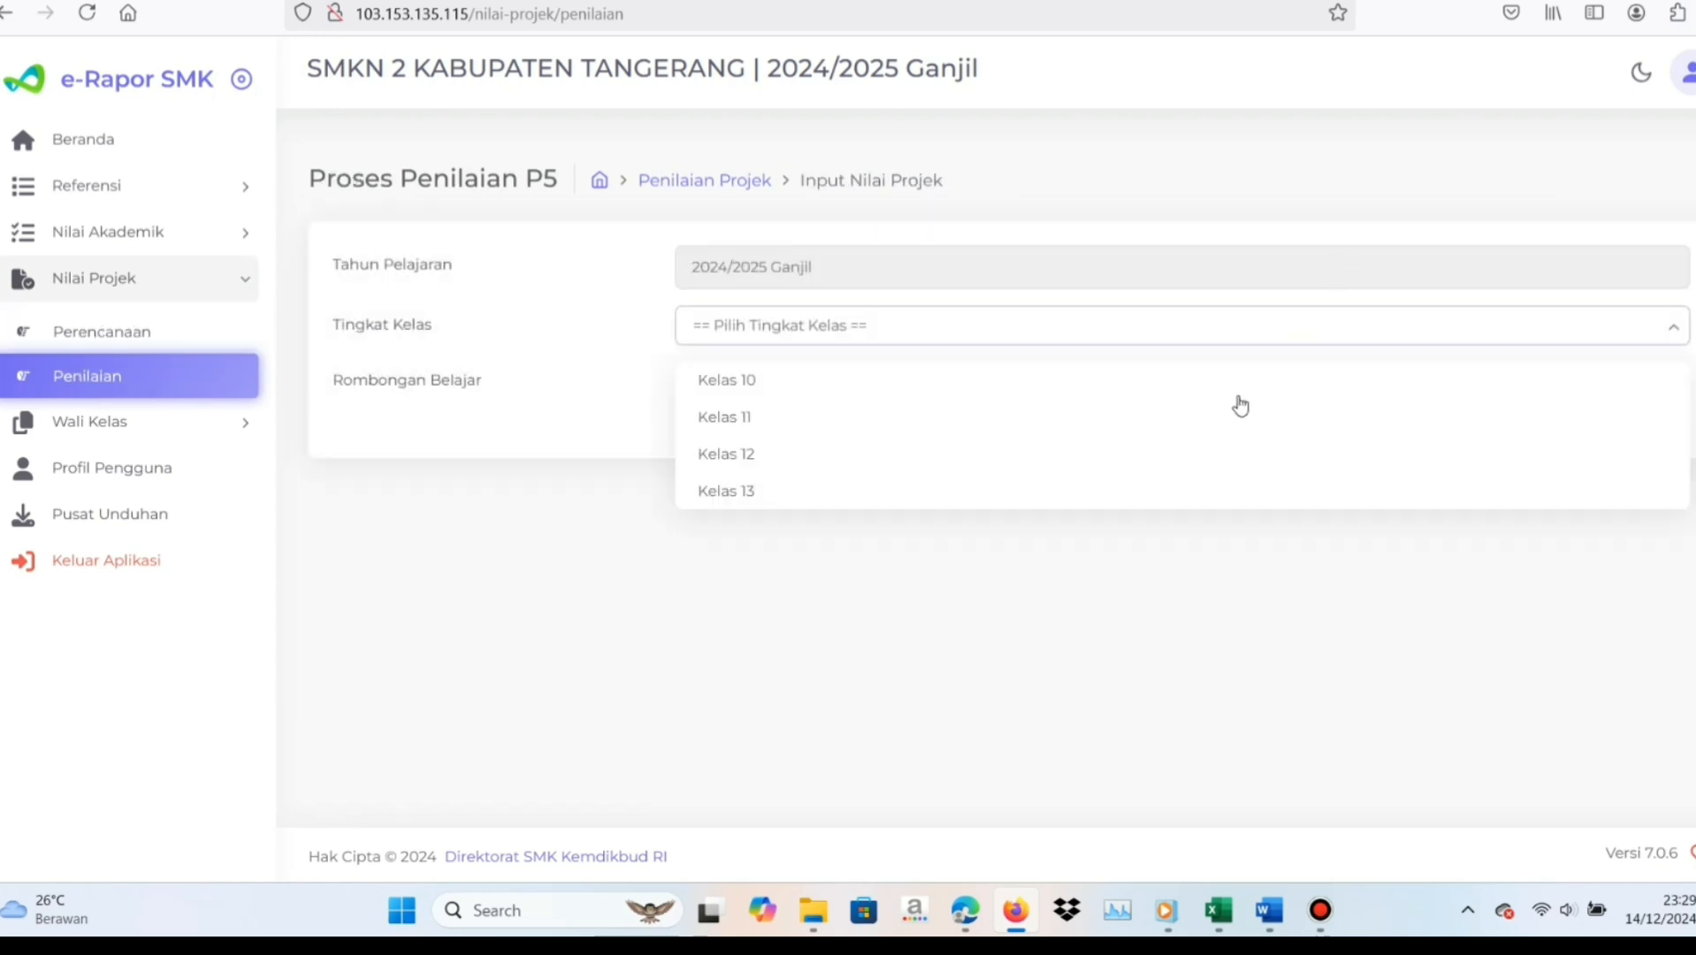
left_click(980, 386)
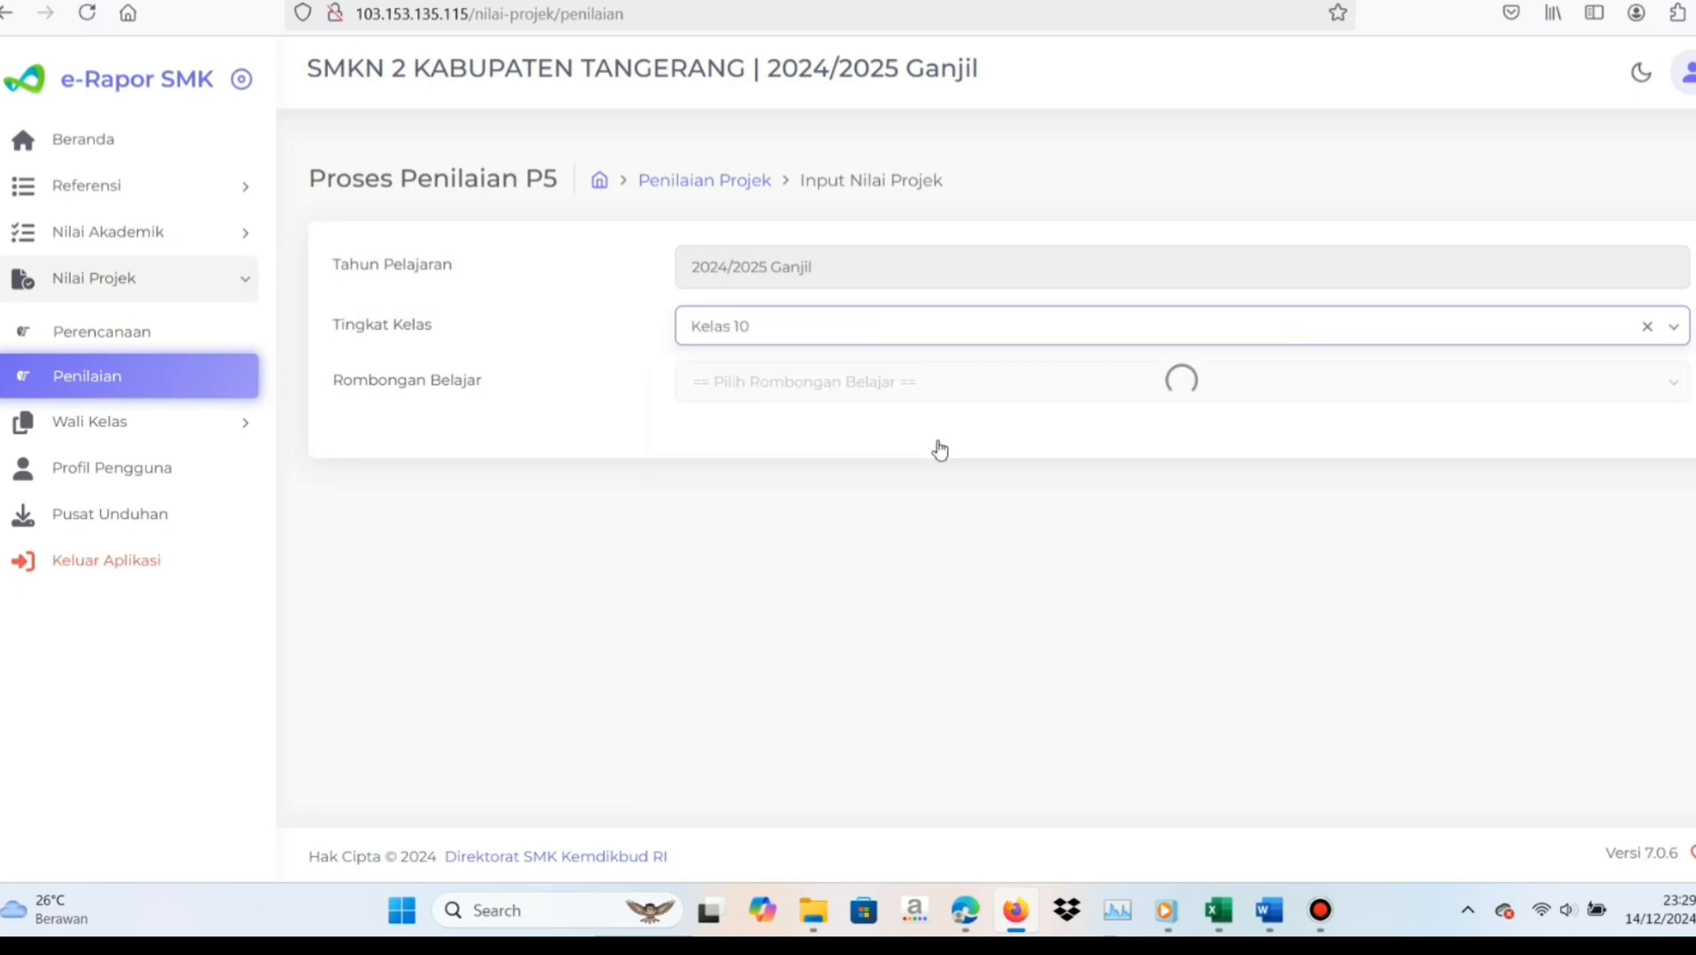
left_click(938, 447)
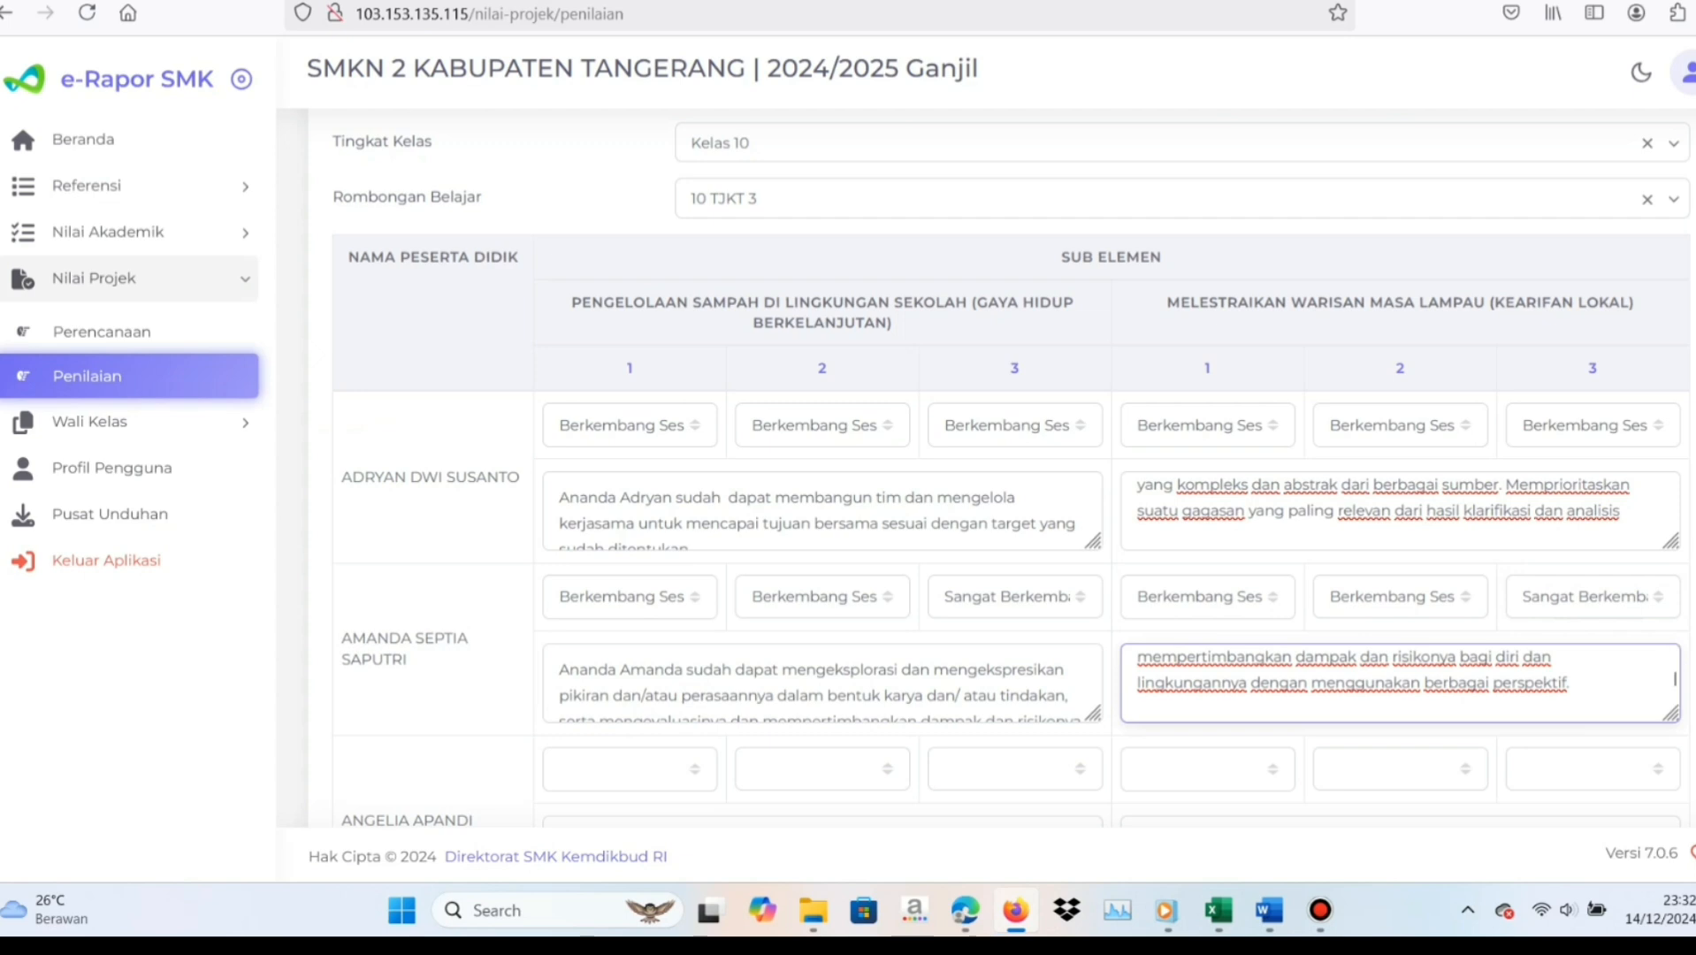
Save the project ratings and process notes entered for the students of 10 TJKT 3
scroll(1673, 679, "down", 8)
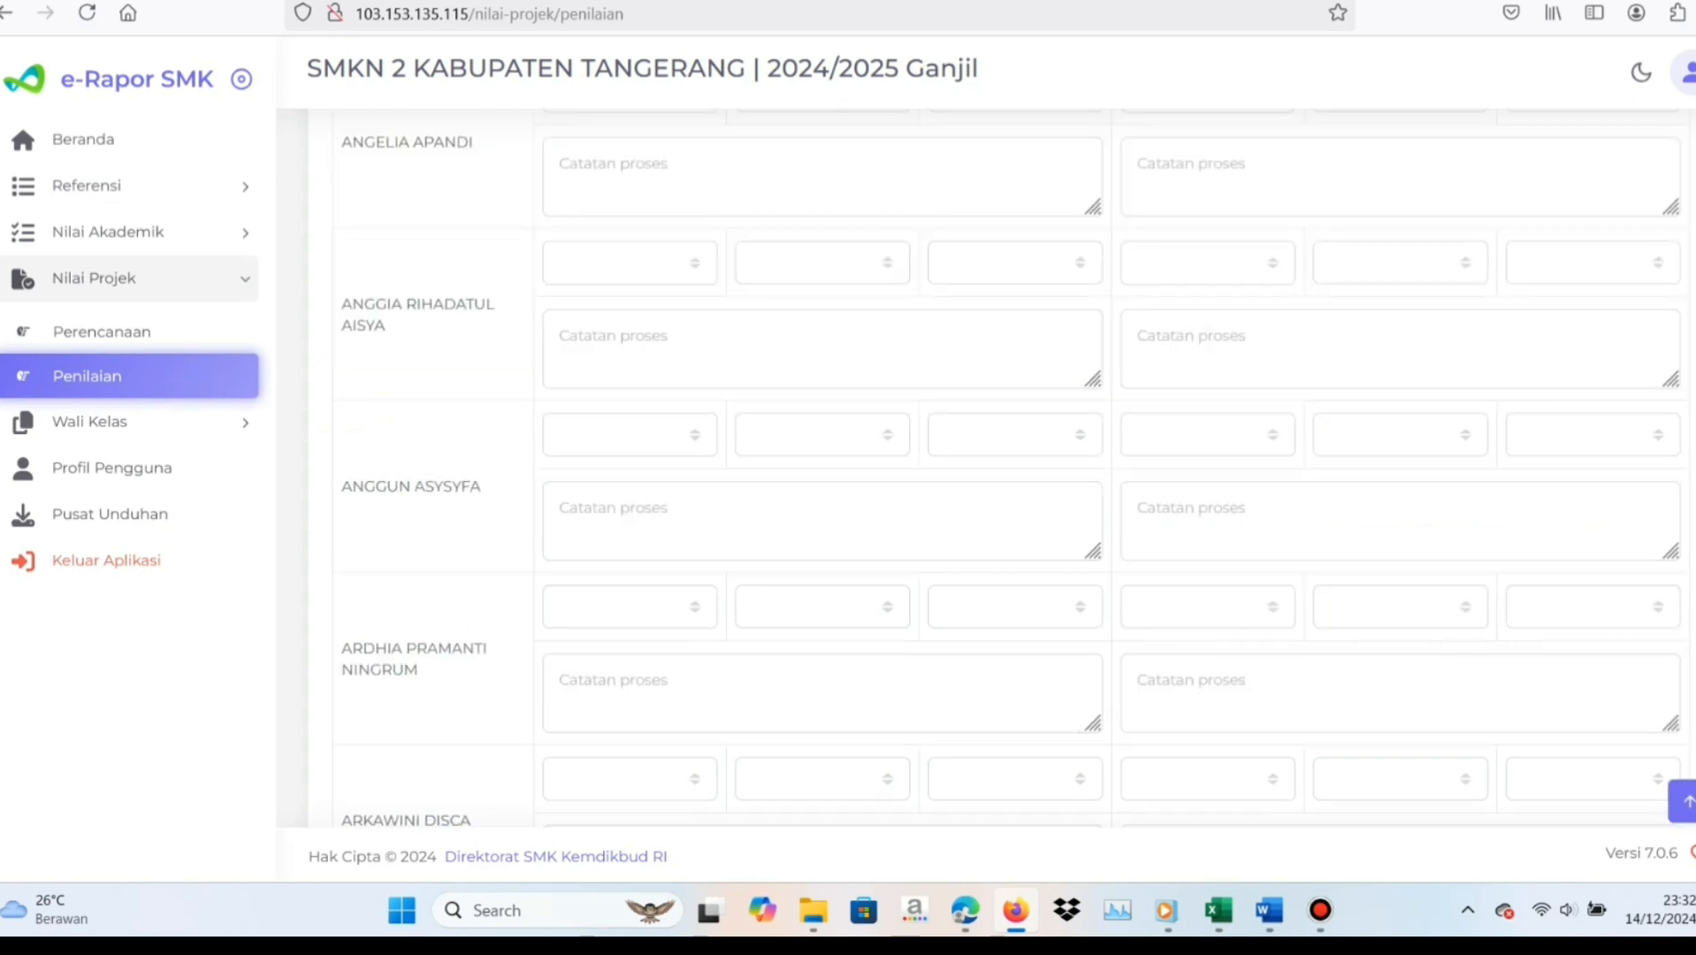
scroll(1010, 467, "down", 20)
scroll(1011, 468, "down", 20)
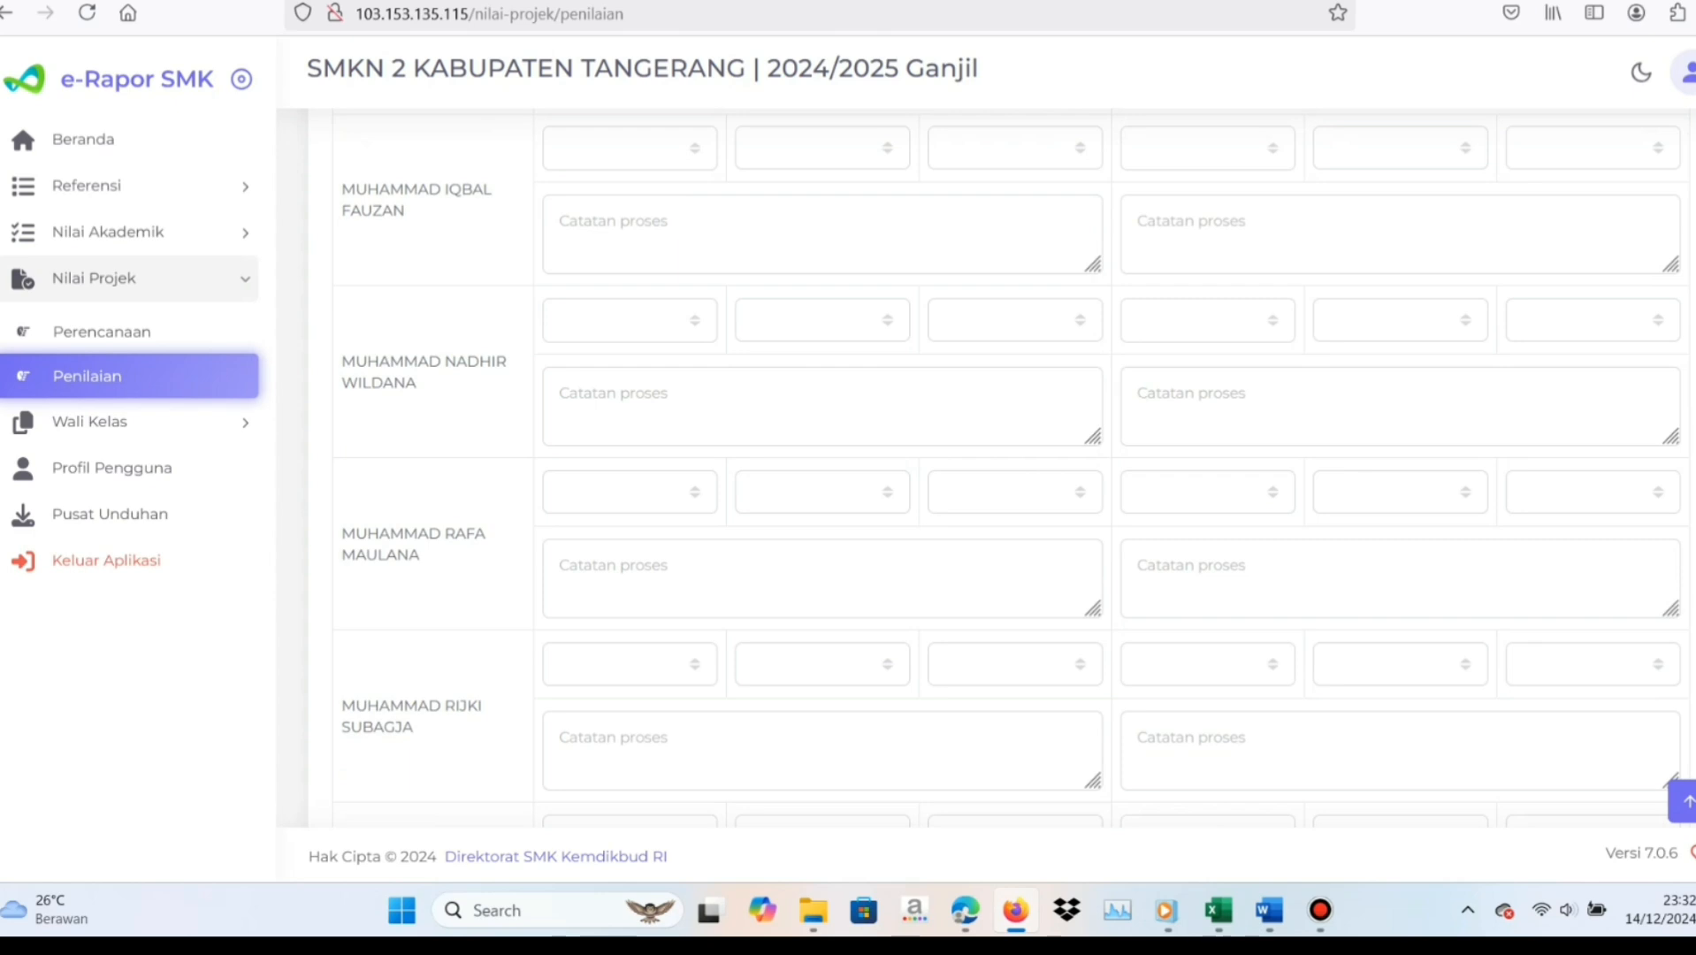
scroll(1010, 468, "down", 5)
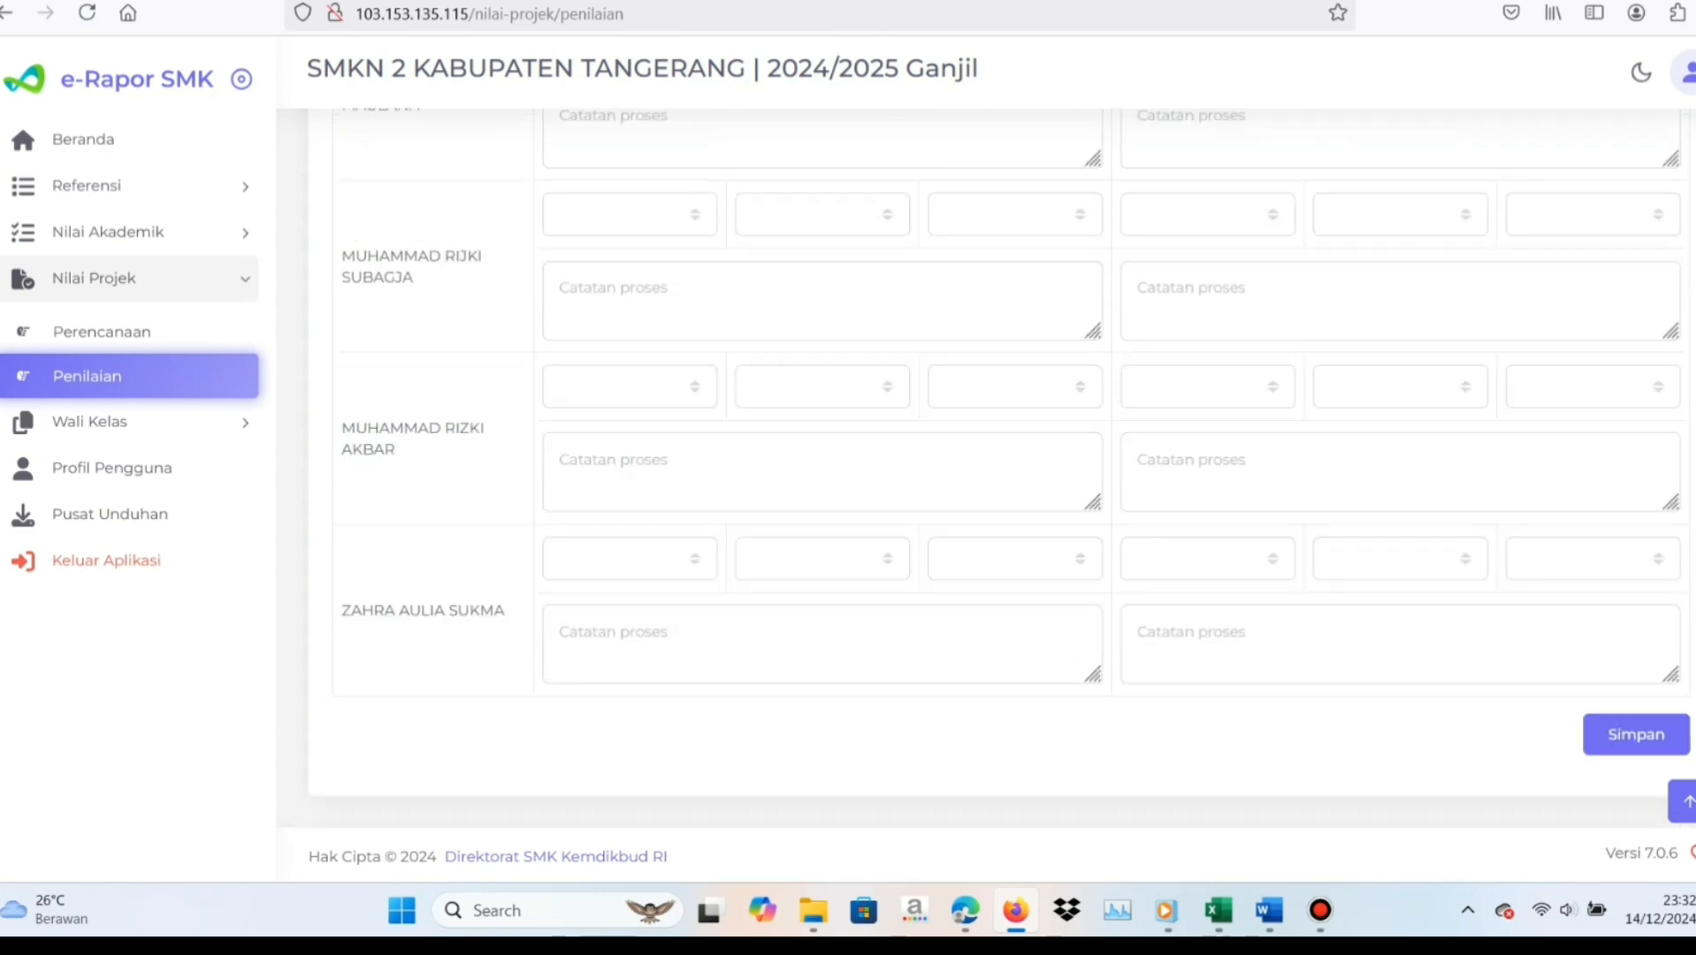
left_click(1630, 741)
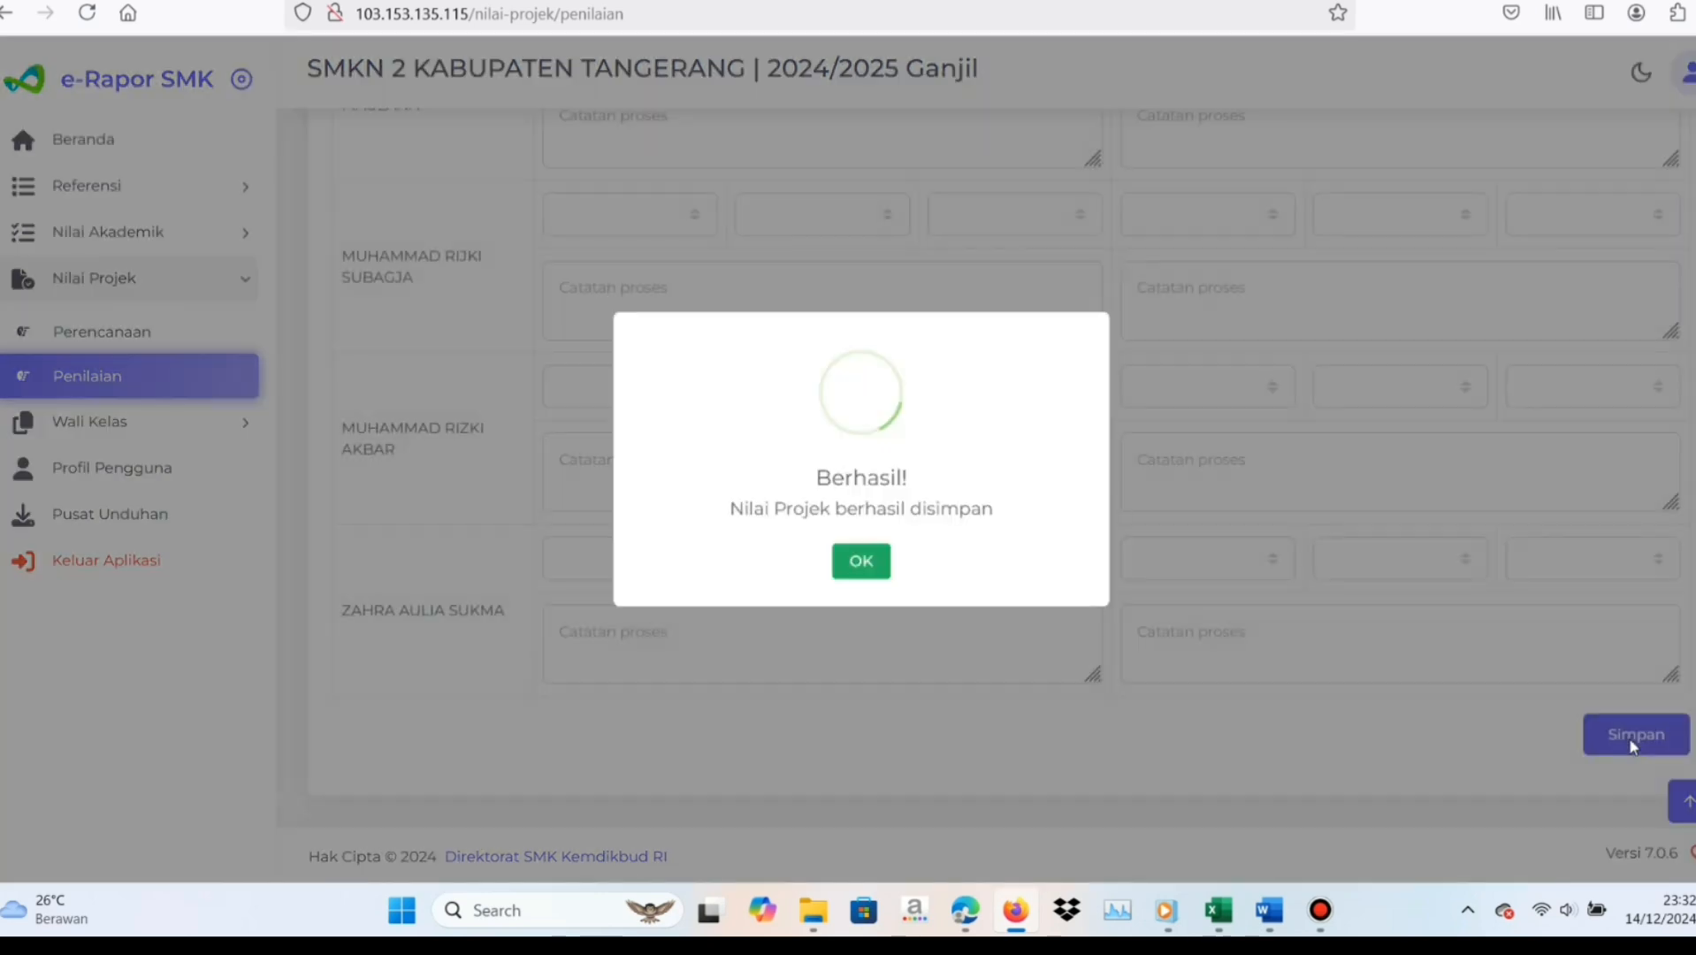
left_click(861, 566)
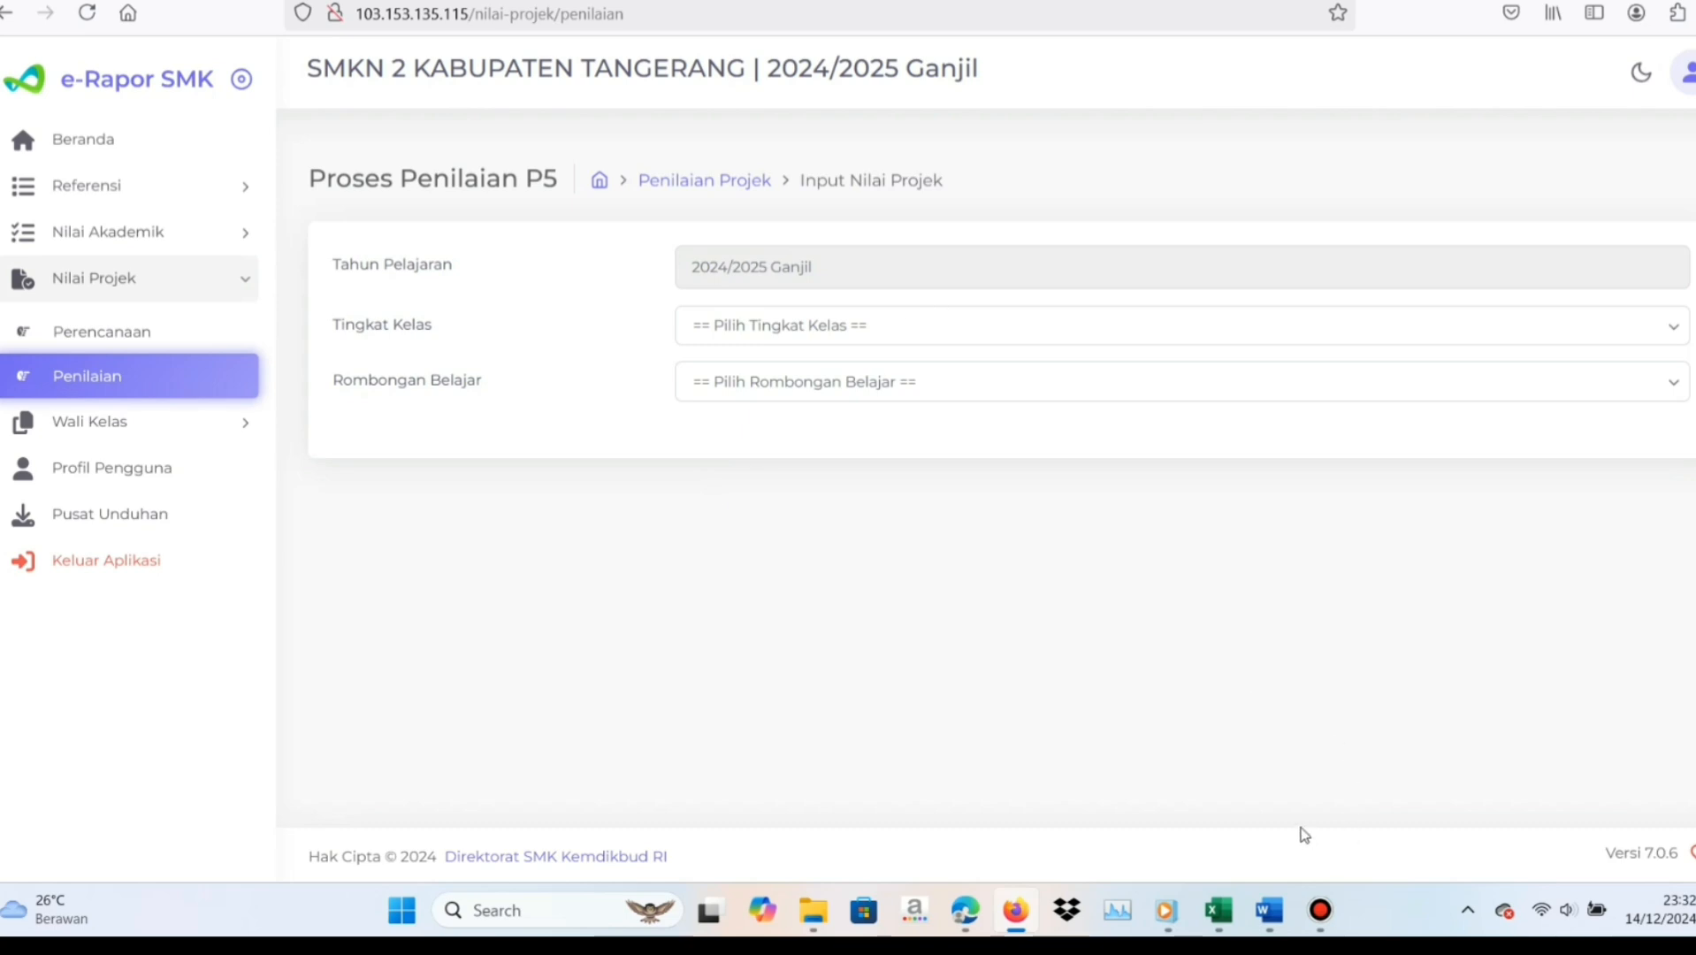
left_click(863, 335)
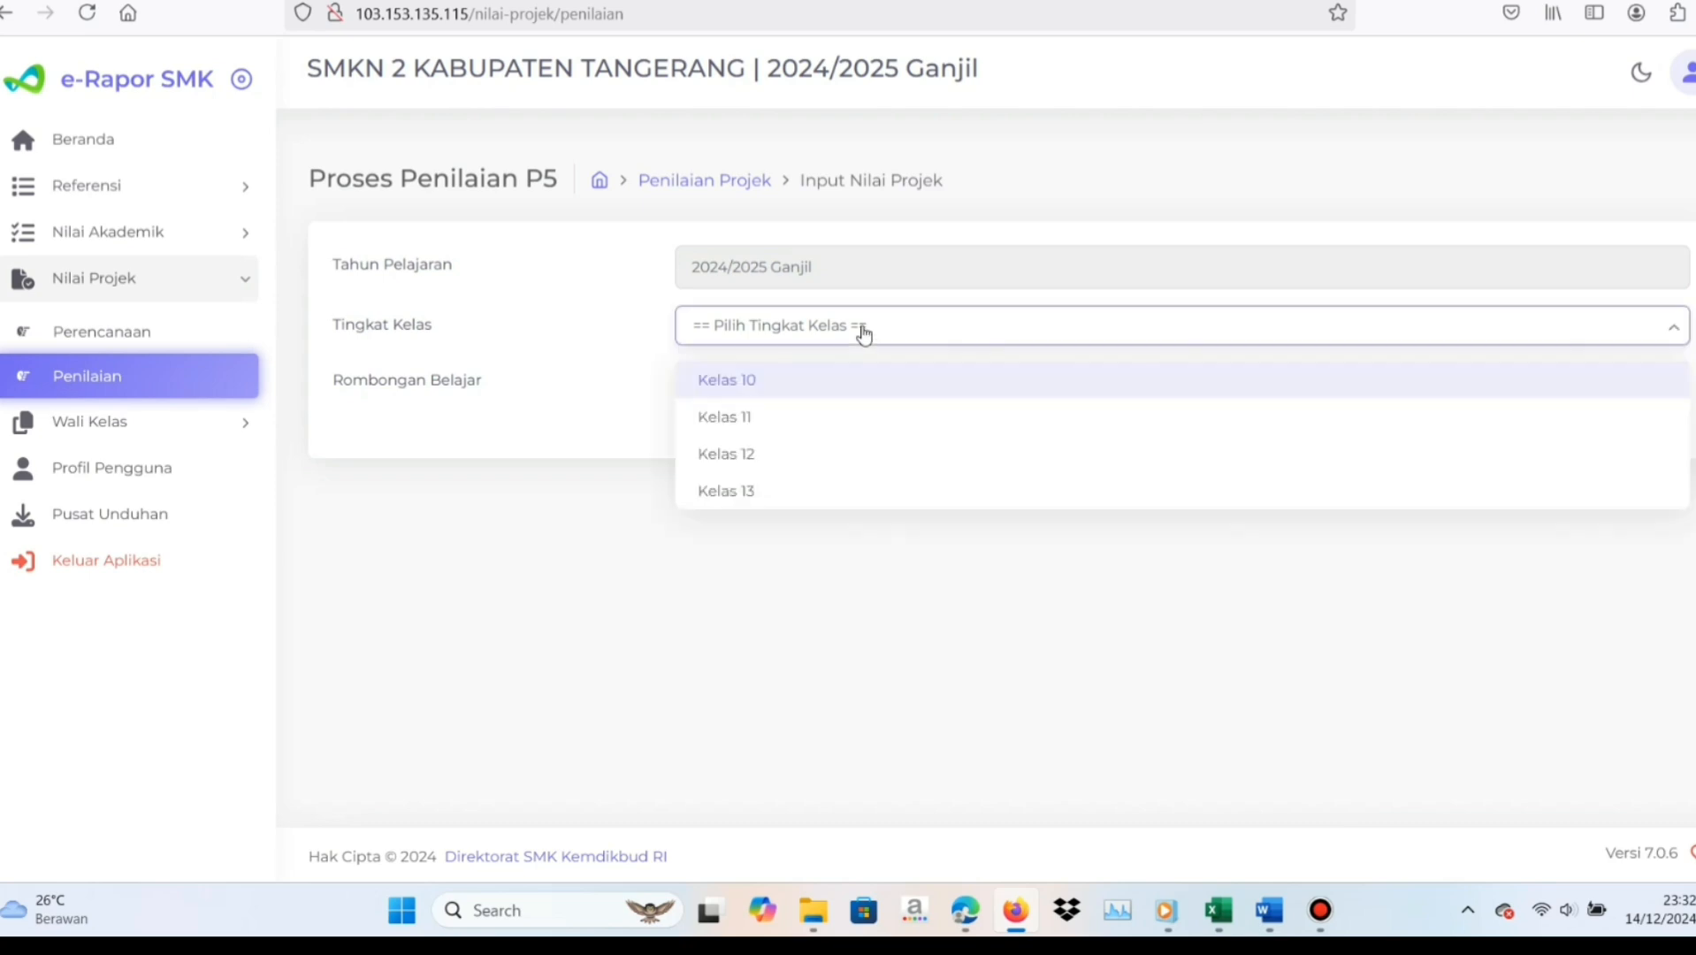
left_click(807, 419)
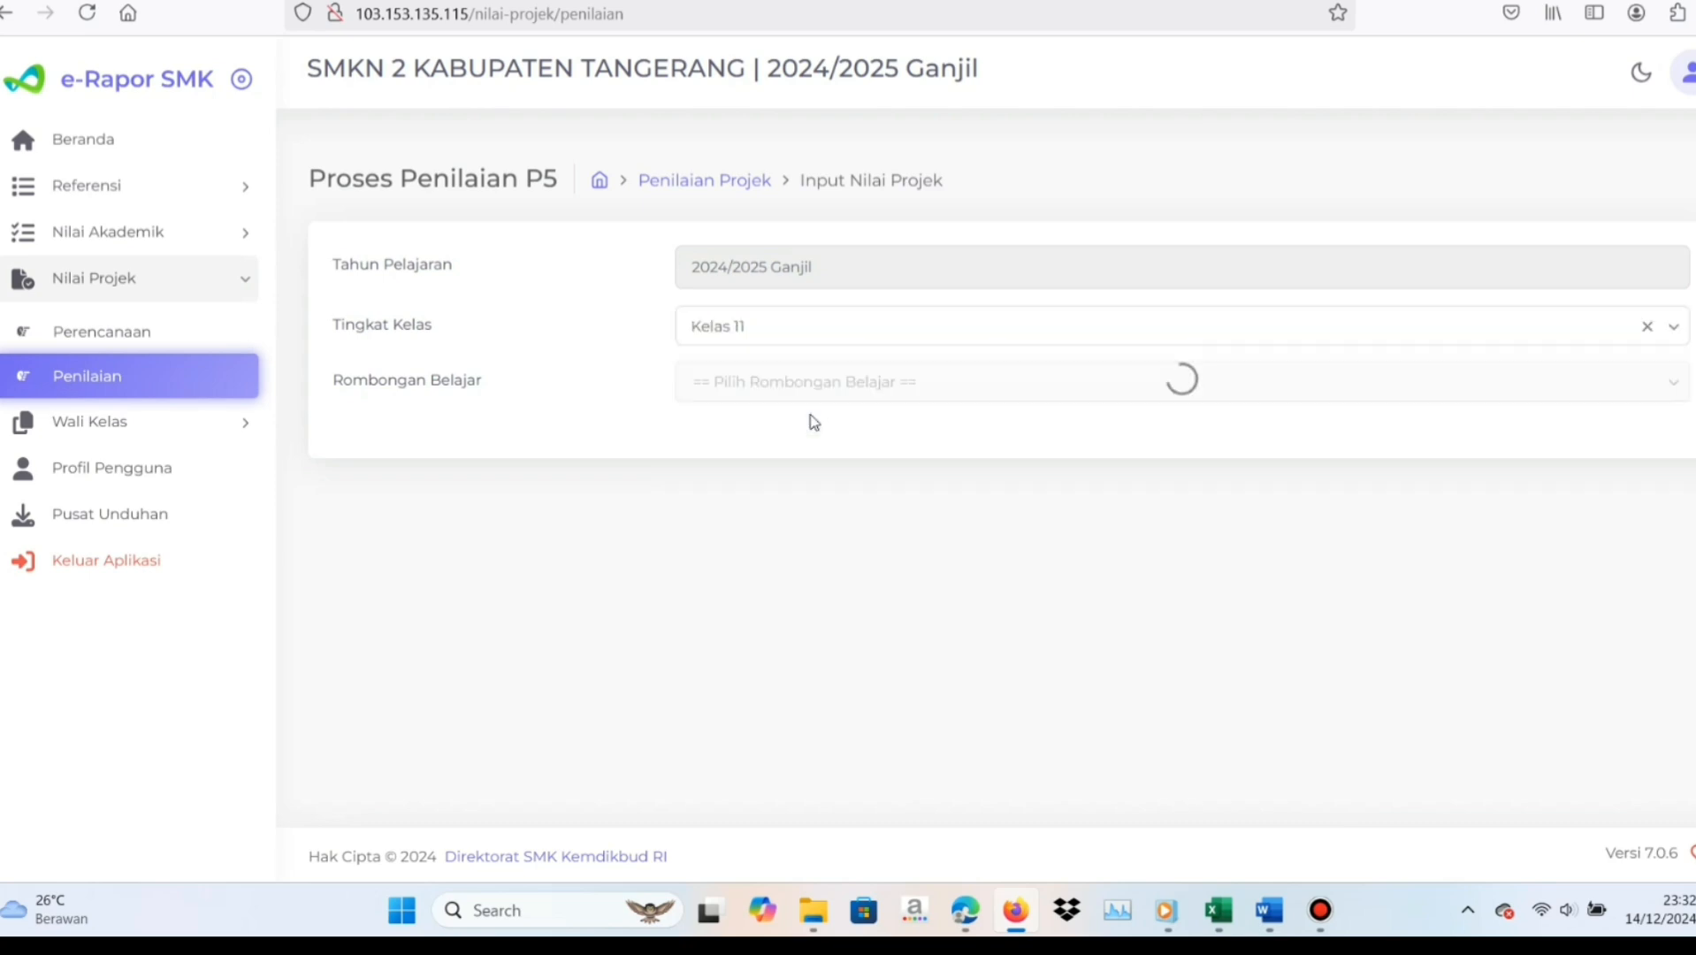
left_click(807, 383)
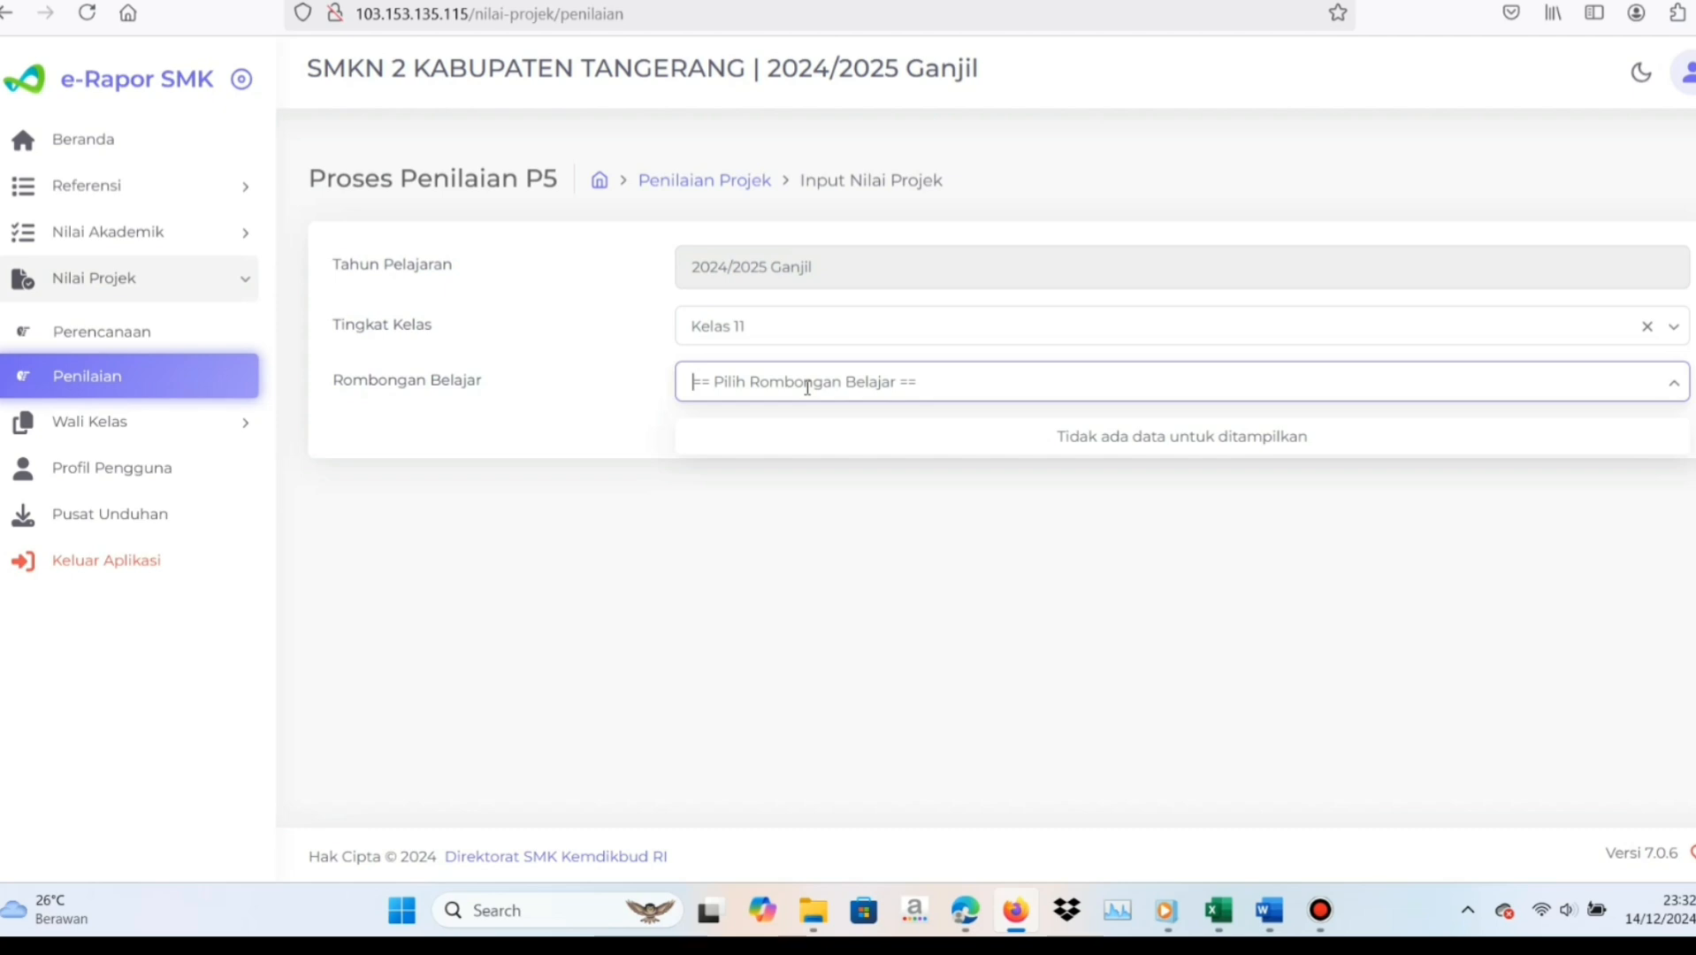
left_click(810, 534)
Change the Tingkat Kelas selection on the P5 assessment page
left_click(738, 327)
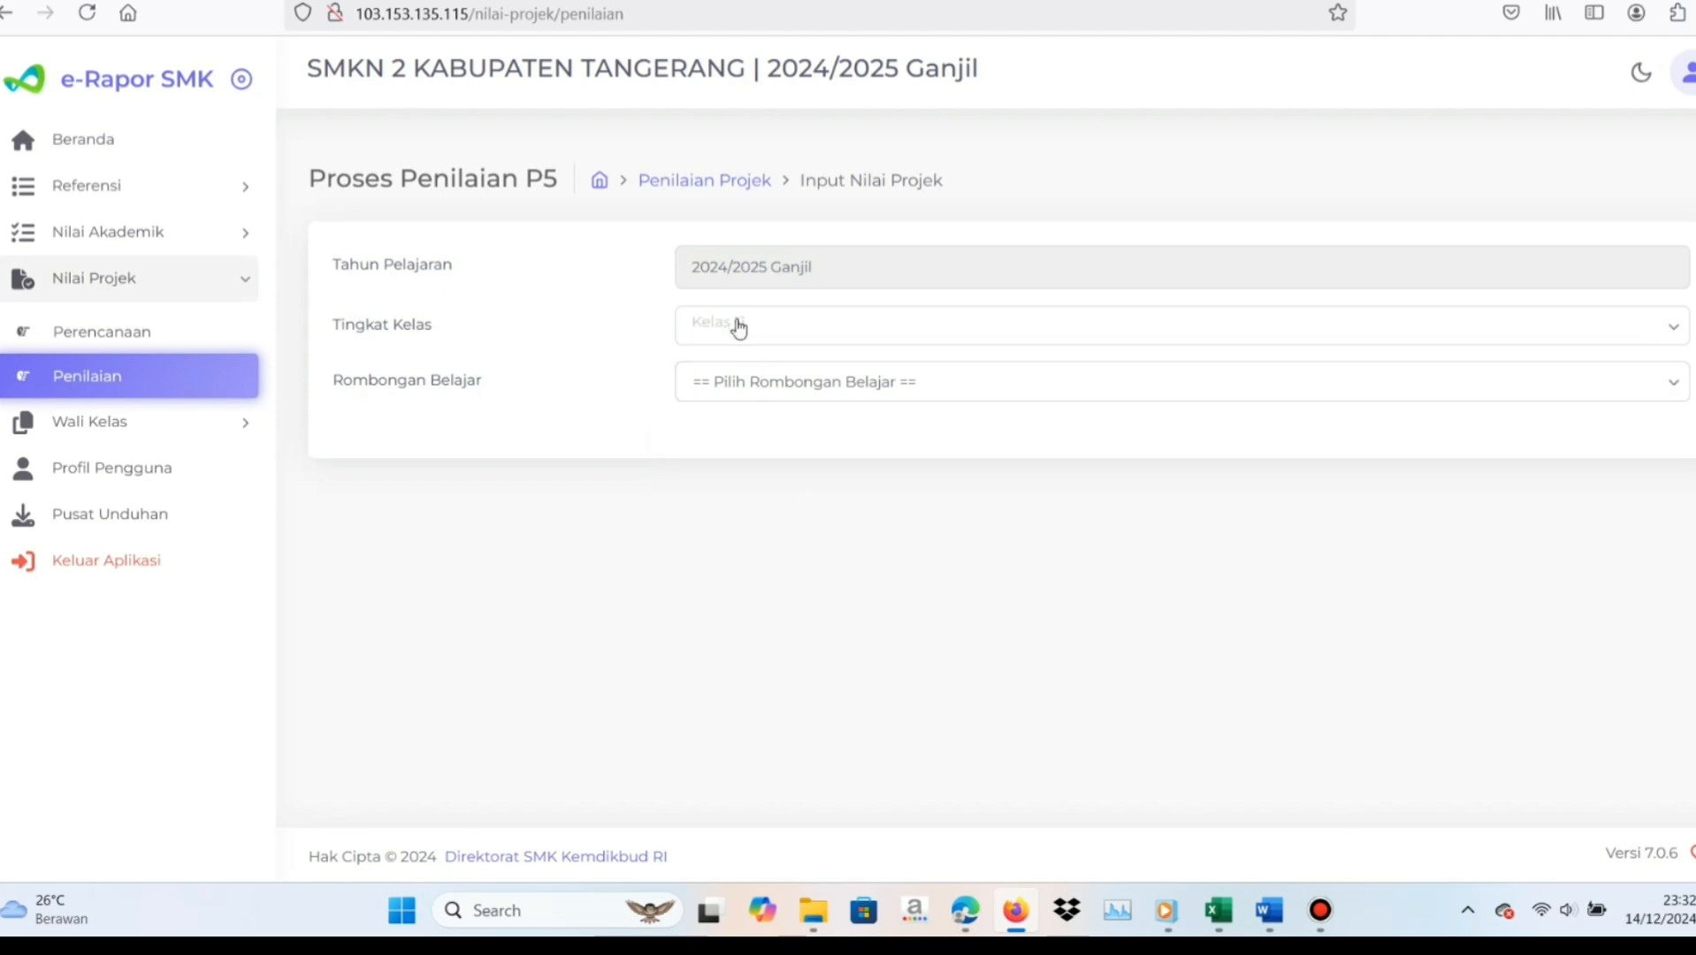